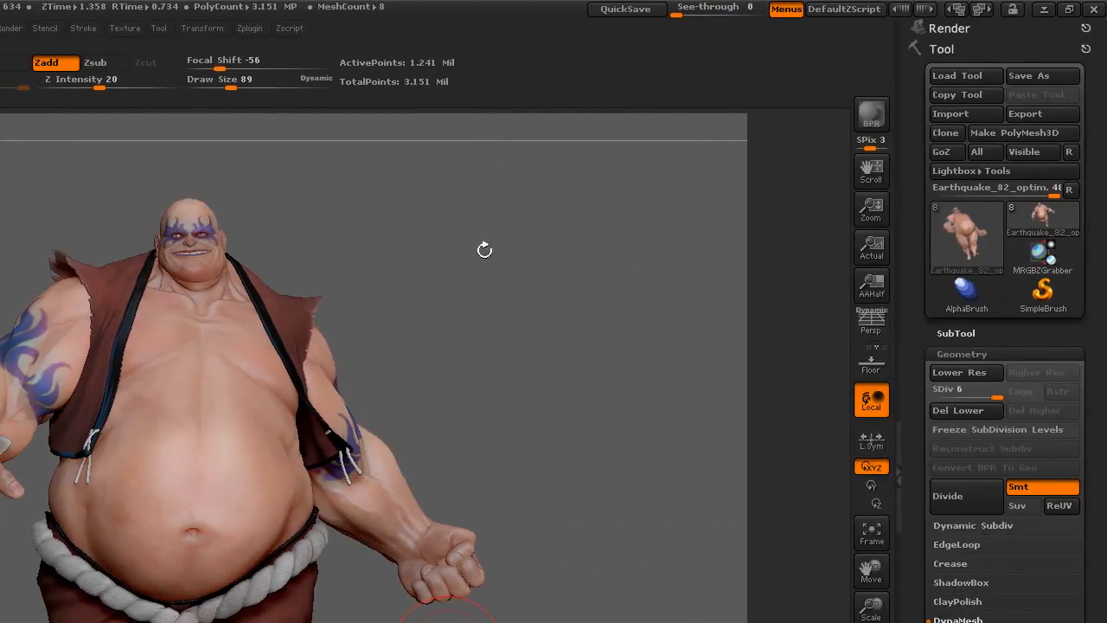
# Open the LightBox project library to view its sample projects, and hide it again
pyautogui.moveTo(543, 410); pyautogui.dragTo(514, 397)
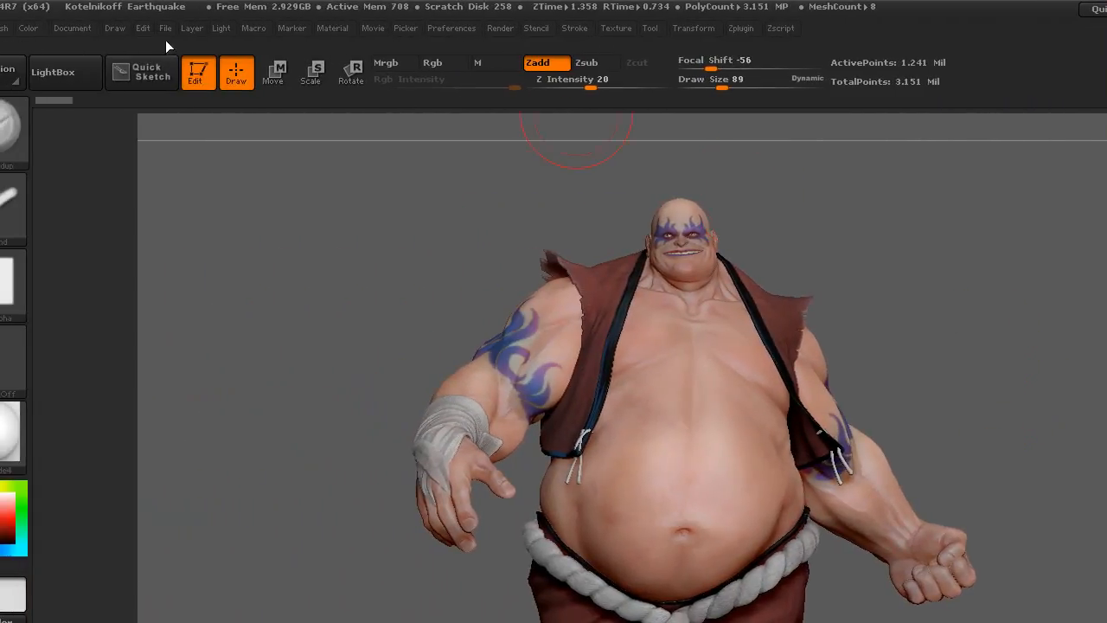
pyautogui.click(77, 74)
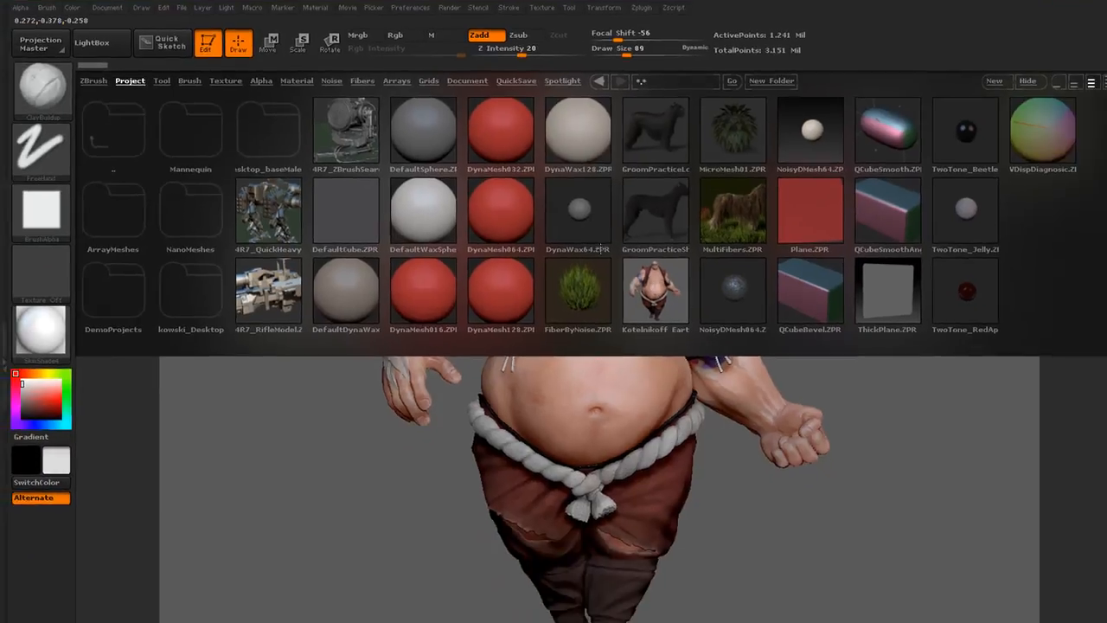
pyautogui.click(103, 49)
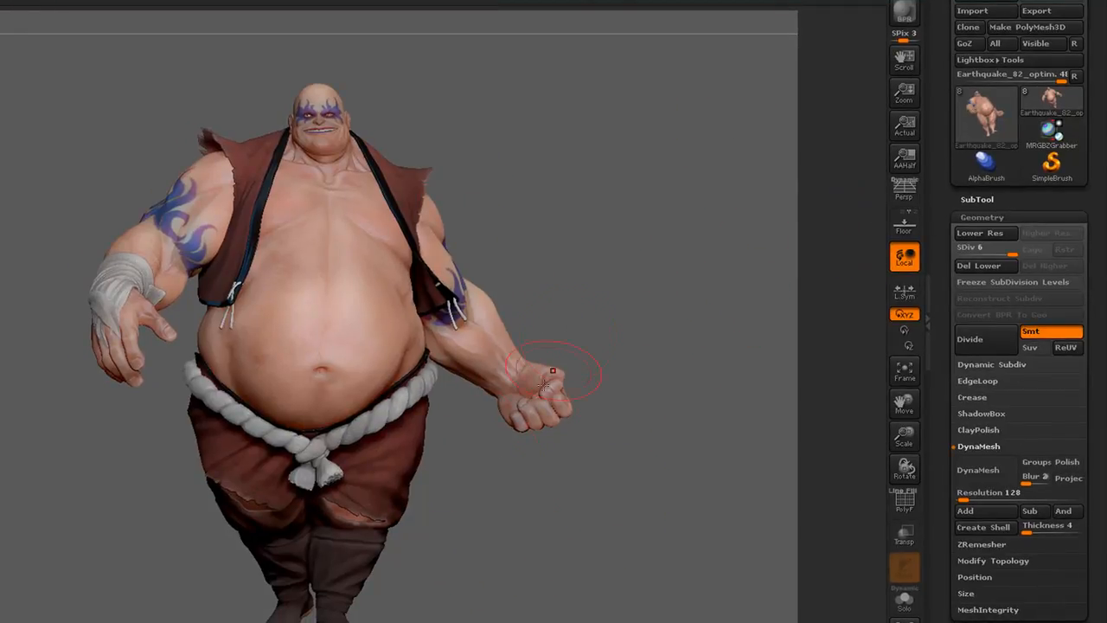
# Compare the character with and without perspective, and leave perspective enabled for the view
pyautogui.click(904, 191)
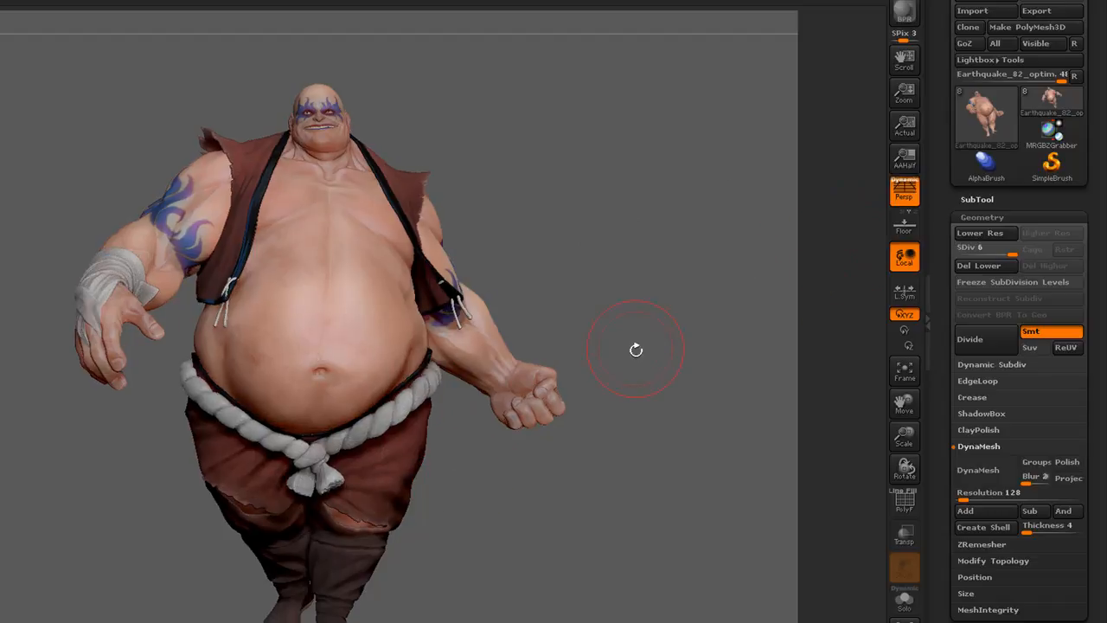
pyautogui.click(906, 196)
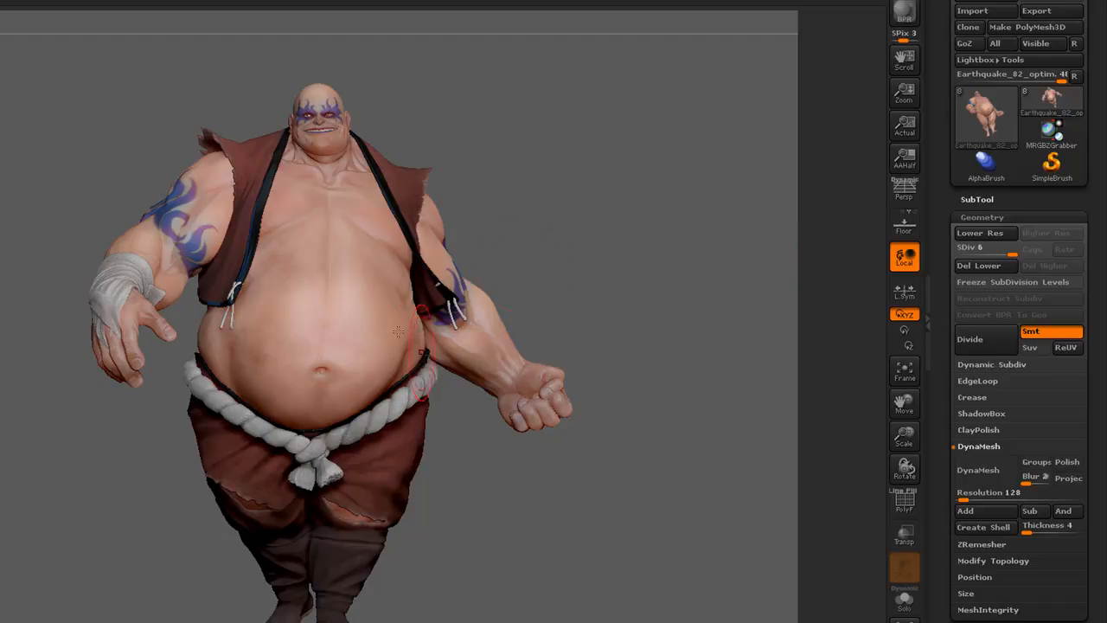
pyautogui.moveTo(663, 317); pyautogui.dragTo(686, 329)
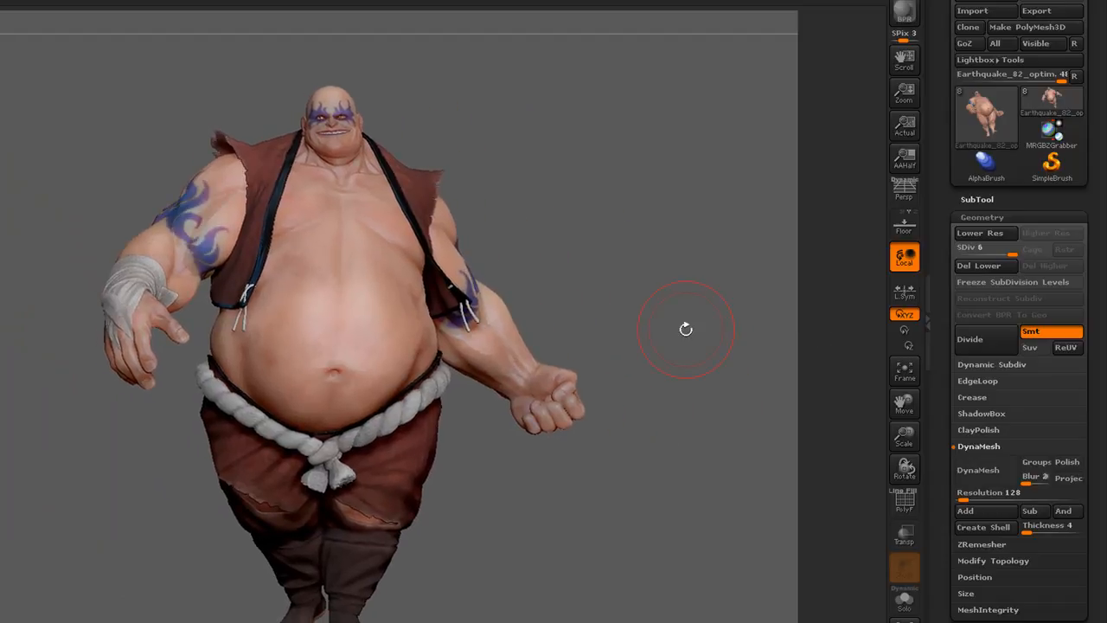
pyautogui.keyDown('alt'); pyautogui.moveTo(673, 504); pyautogui.dragTo(634, 487); pyautogui.keyUp('alt')
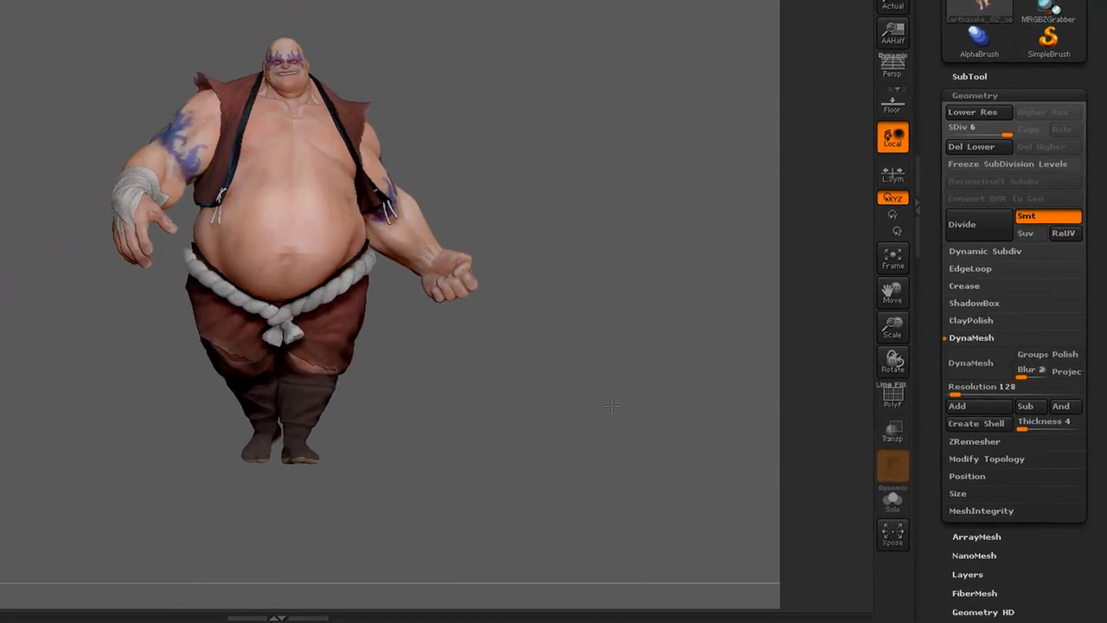
pyautogui.keyDown('alt'); pyautogui.moveTo(612, 404); pyautogui.dragTo(591, 418); pyautogui.keyUp('alt')
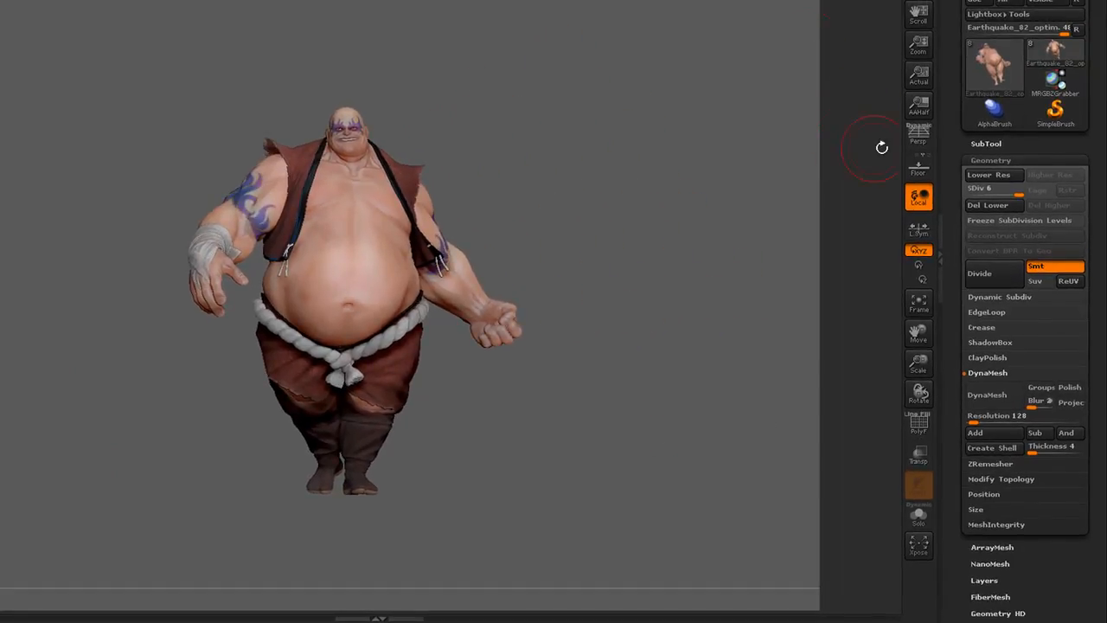
pyautogui.click(920, 144)
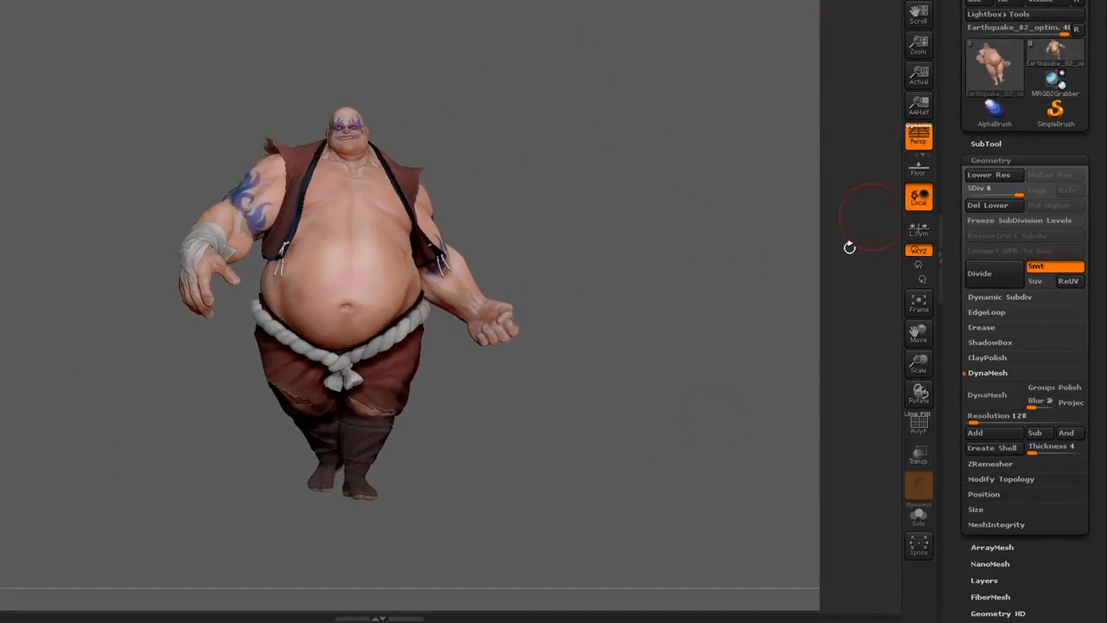
pyautogui.keyDown('alt'); pyautogui.moveTo(691, 442); pyautogui.dragTo(463, 473); pyautogui.keyUp('alt')
pyautogui.moveTo(309, 436)
pyautogui.keyDown('alt'); pyautogui.mouseDown()
pyautogui.moveTo(633, 418)
pyautogui.moveTo(528, 430)
pyautogui.moveTo(557, 401)
pyautogui.moveTo(541, 403)
pyautogui.mouseUp(); pyautogui.keyUp('alt')
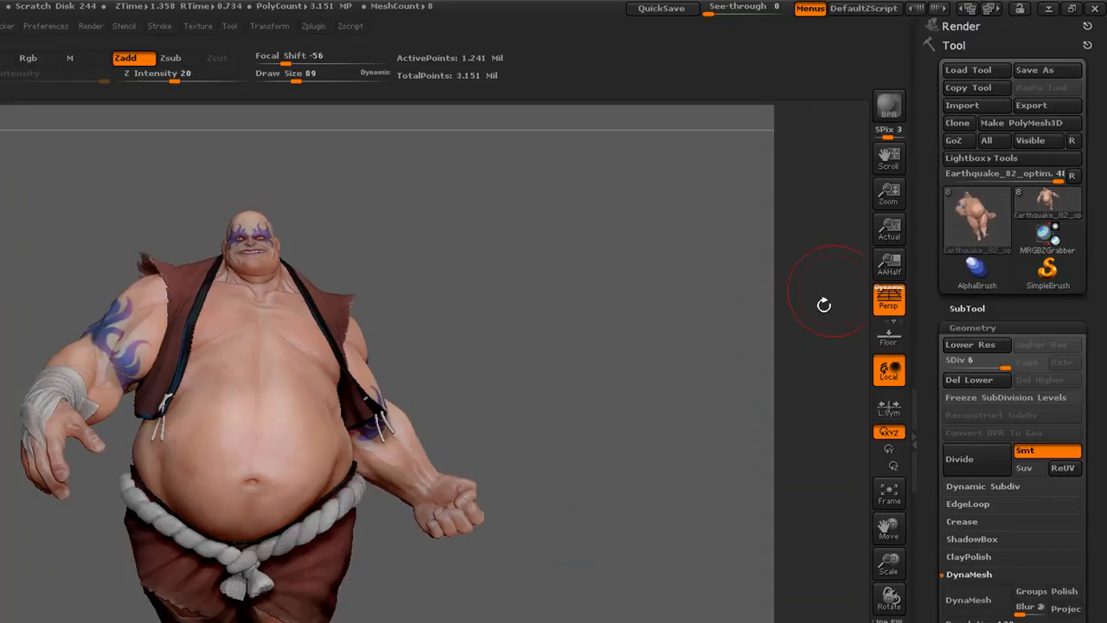
# Collapse the Tool palette and dock the Render palette in the side tray beneath it
pyautogui.moveTo(1088, 26); pyautogui.dragTo(759, 235)
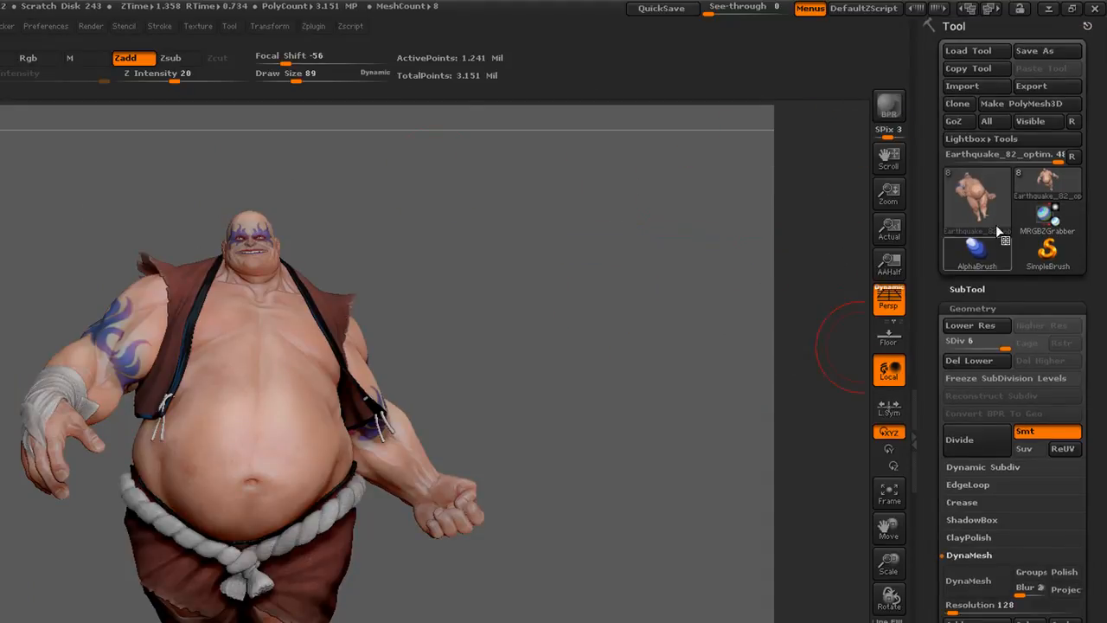
pyautogui.click(956, 27)
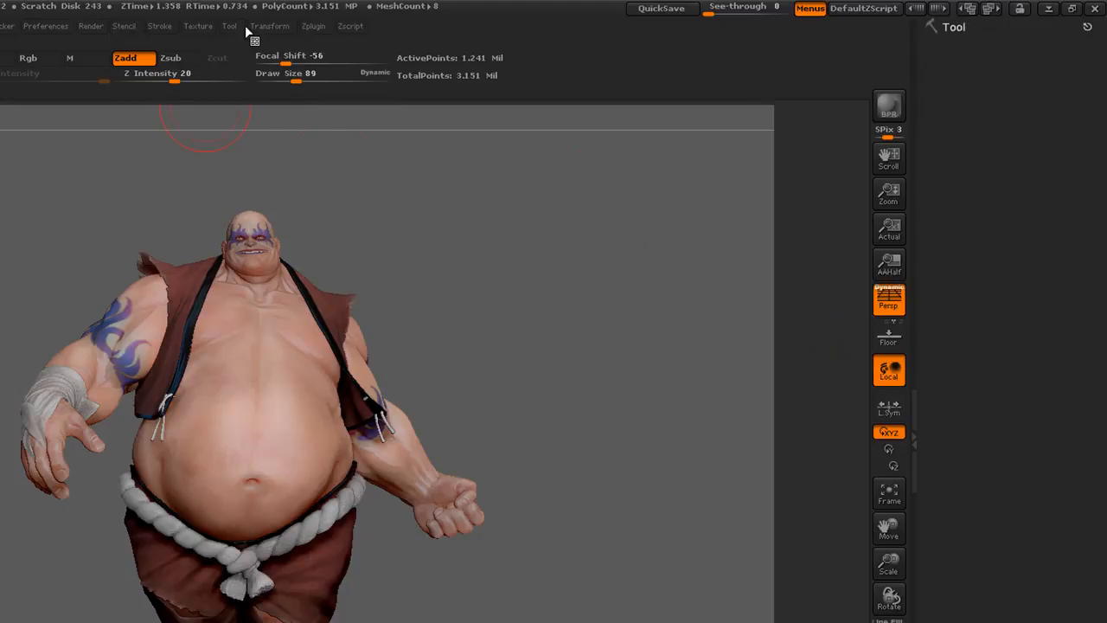
pyautogui.click(91, 27)
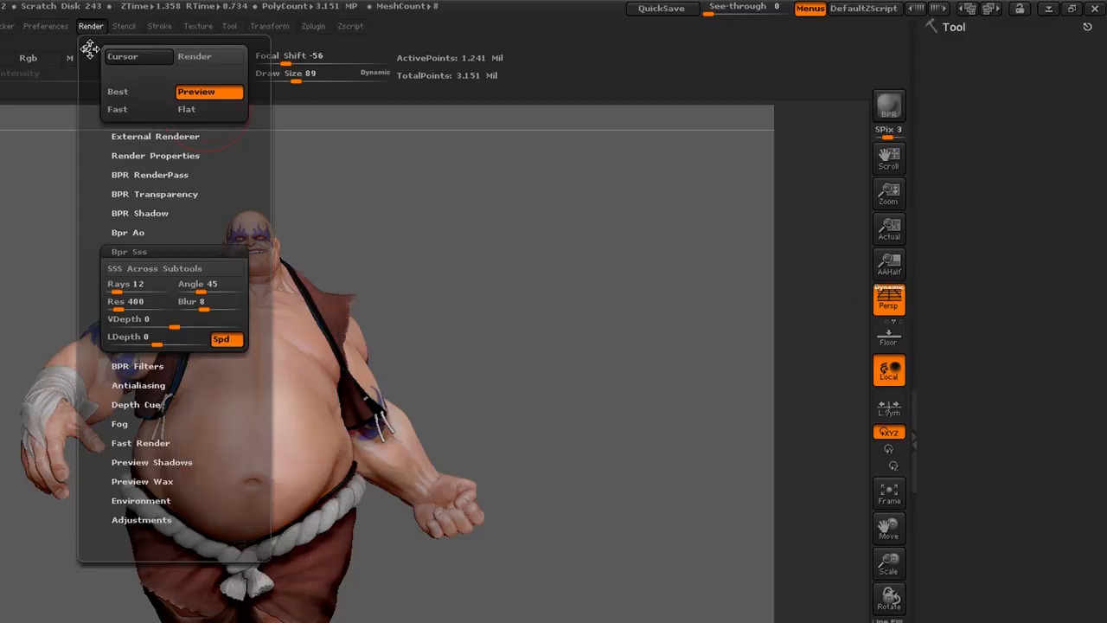
pyautogui.moveTo(87, 44); pyautogui.dragTo(947, 140)
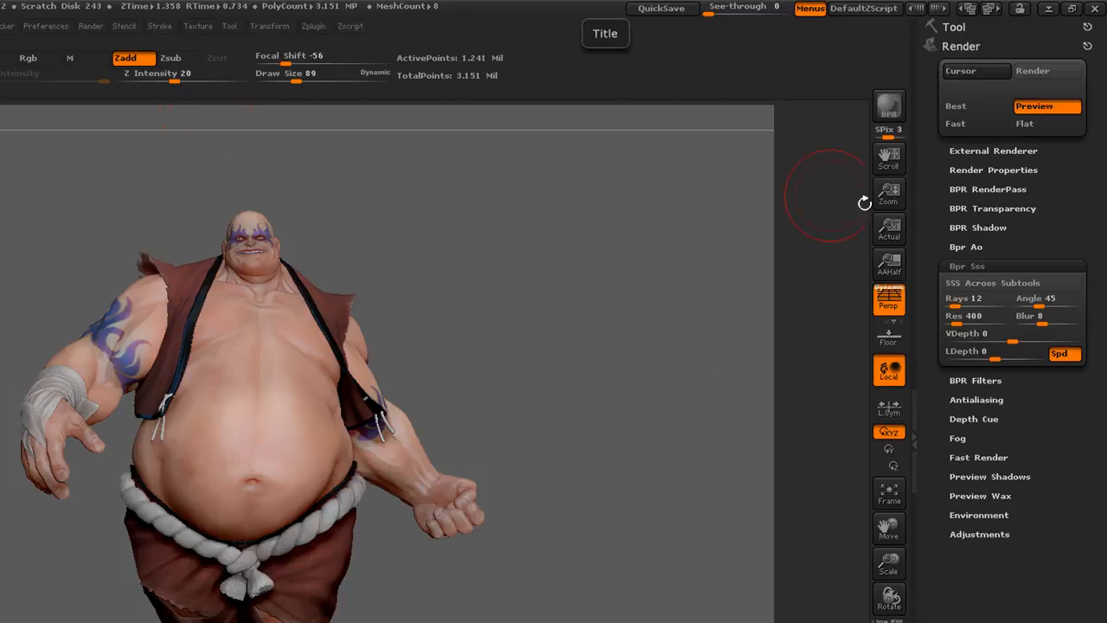
# Enable ambient occlusion in the render properties and make a BPR render of the character's side profile
pyautogui.click(969, 169)
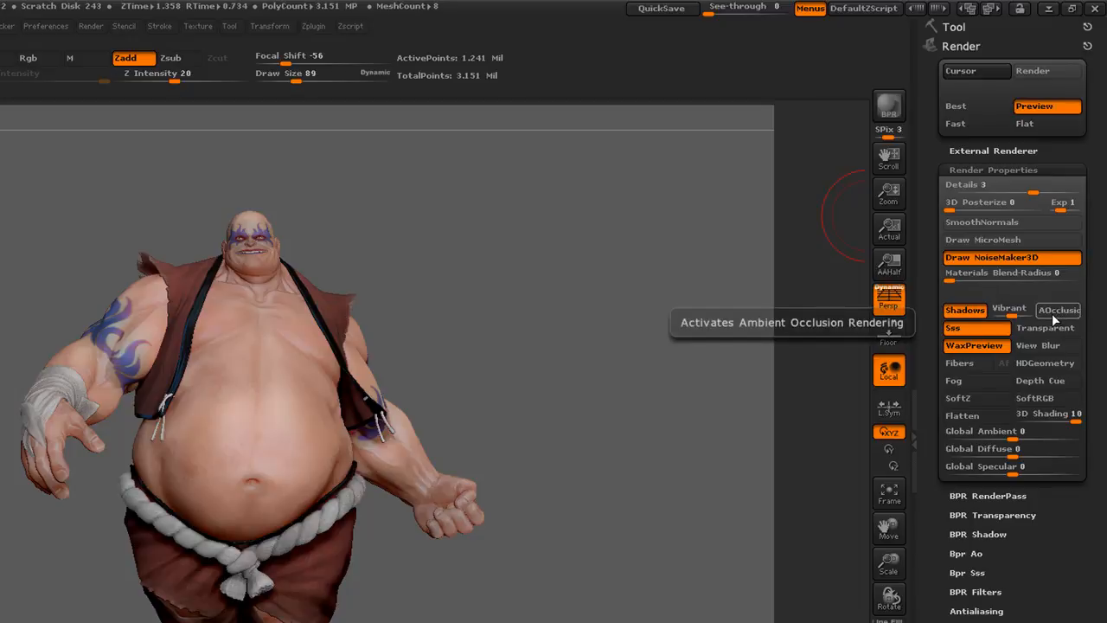
pyautogui.click(1059, 311)
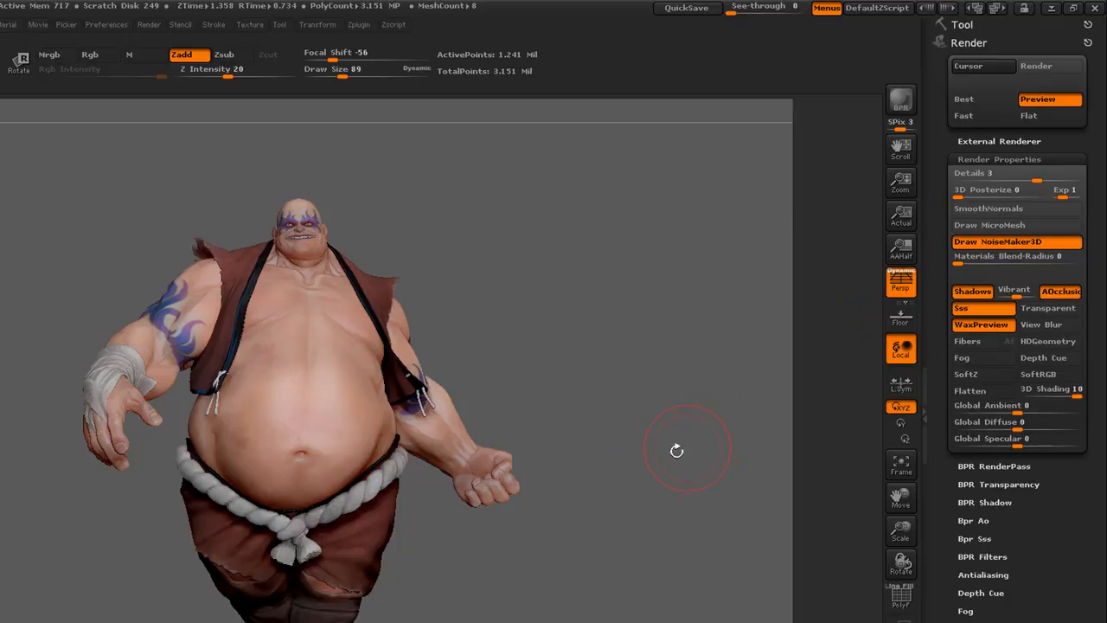
pyautogui.keyDown('alt'); pyautogui.moveTo(692, 447); pyautogui.dragTo(675, 468); pyautogui.keyUp('alt')
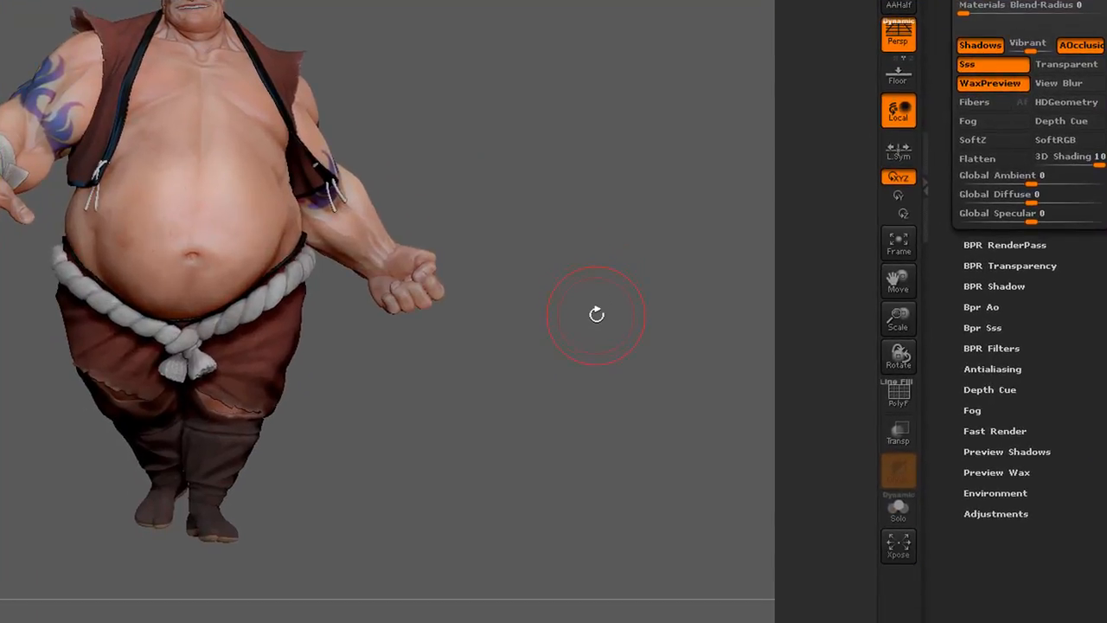
pyautogui.moveTo(597, 314)
pyautogui.mouseDown()
pyautogui.moveTo(546, 308)
pyautogui.moveTo(564, 321)
pyautogui.moveTo(604, 292)
pyautogui.moveTo(567, 316)
pyautogui.moveTo(584, 308)
pyautogui.mouseUp()
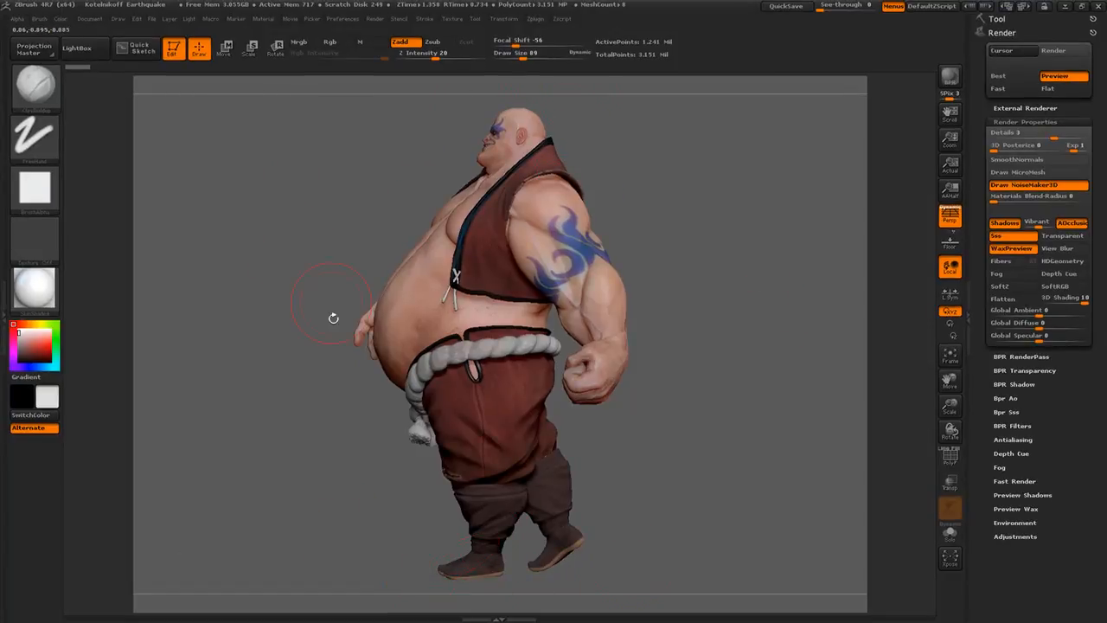
pyautogui.click(953, 81)
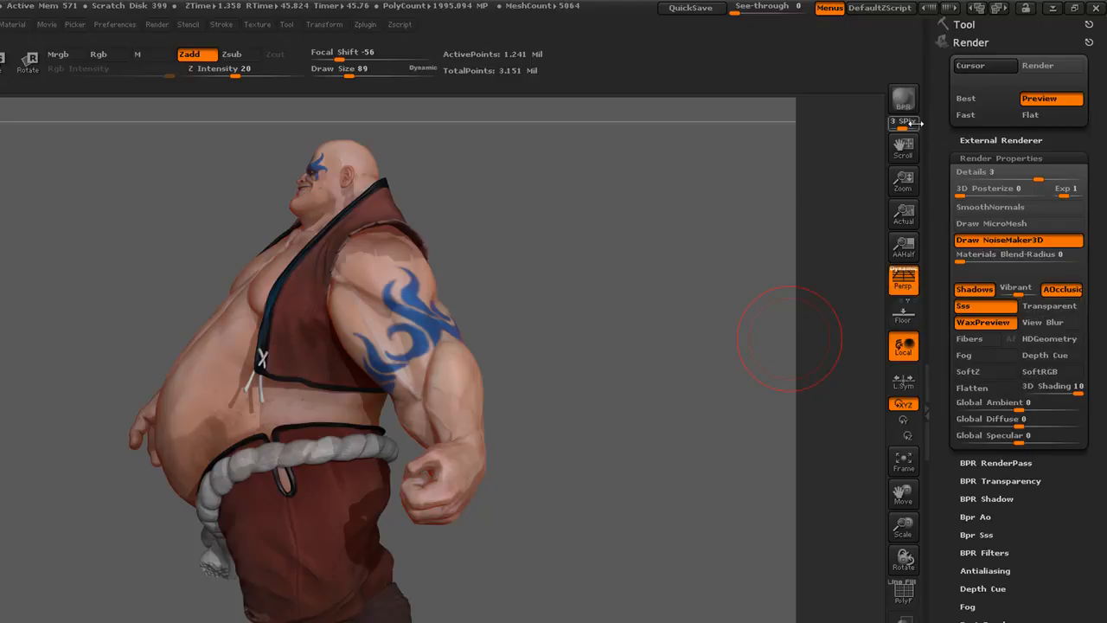
# Show the BPR render passes and preview the SSS and shaded maps from the profile render
pyautogui.moveTo(950, 454); pyautogui.dragTo(950, 410)
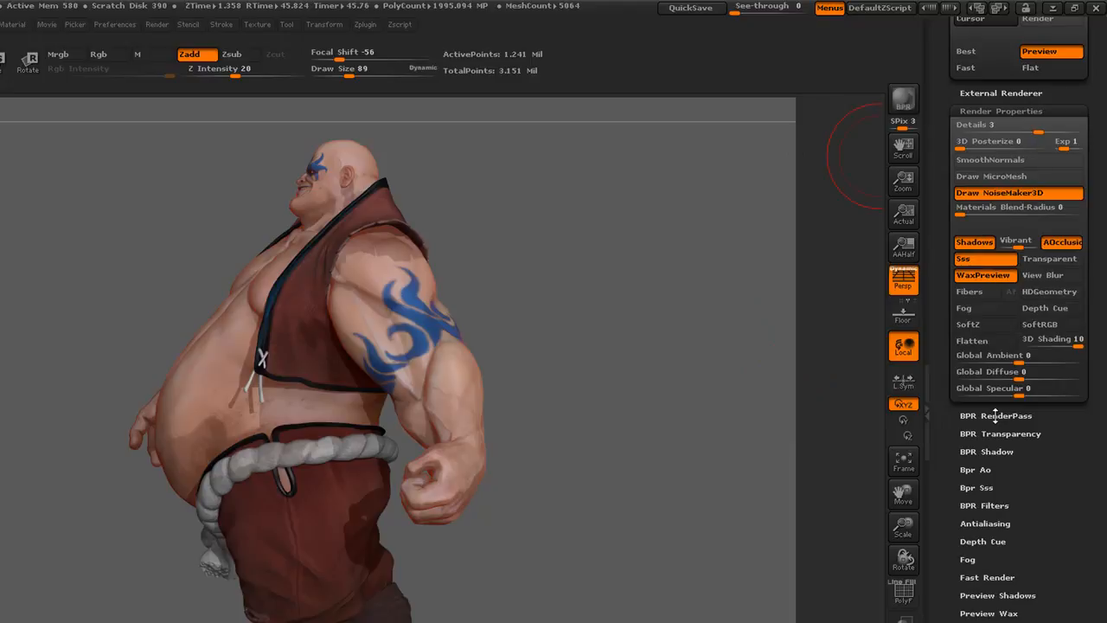
pyautogui.click(996, 417)
pyautogui.moveTo(956, 312); pyautogui.dragTo(949, 389)
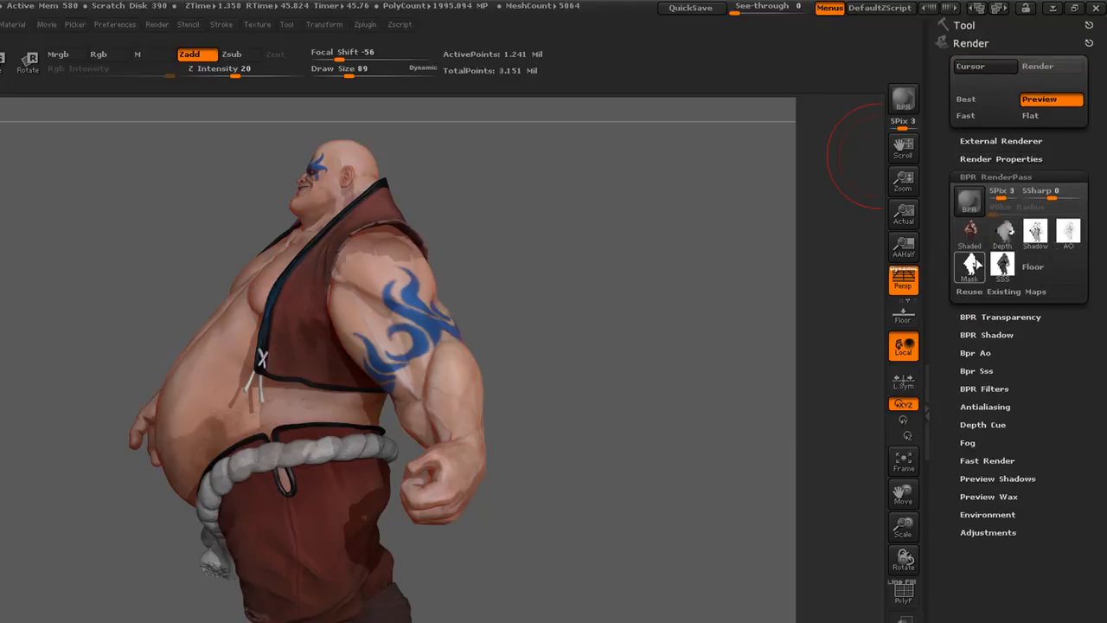
pyautogui.moveTo(1000, 269)
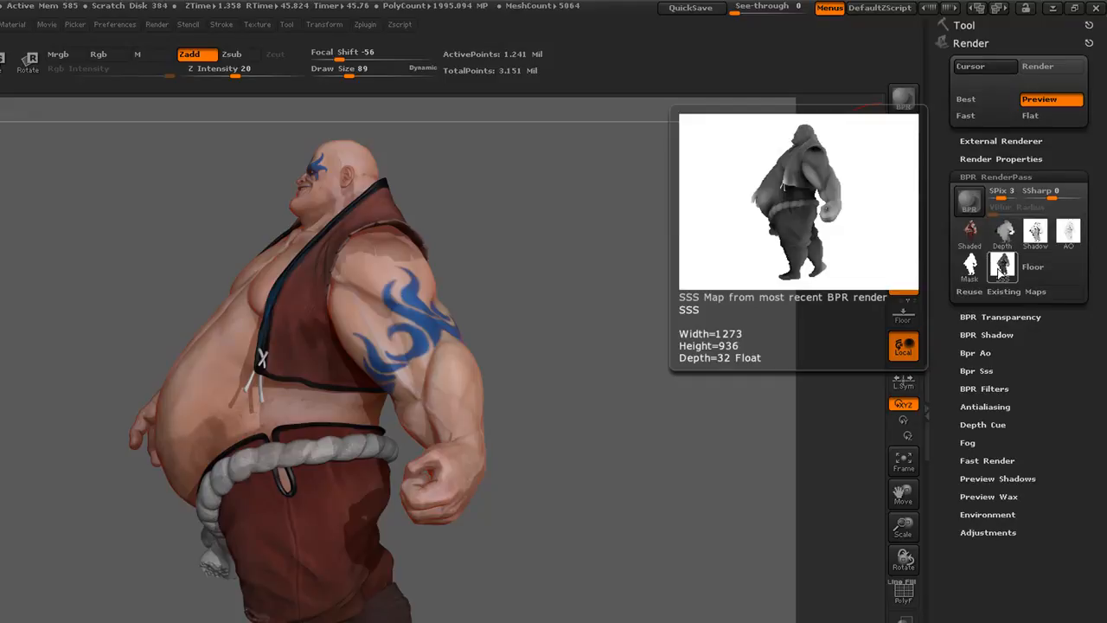
pyautogui.moveTo(993, 228)
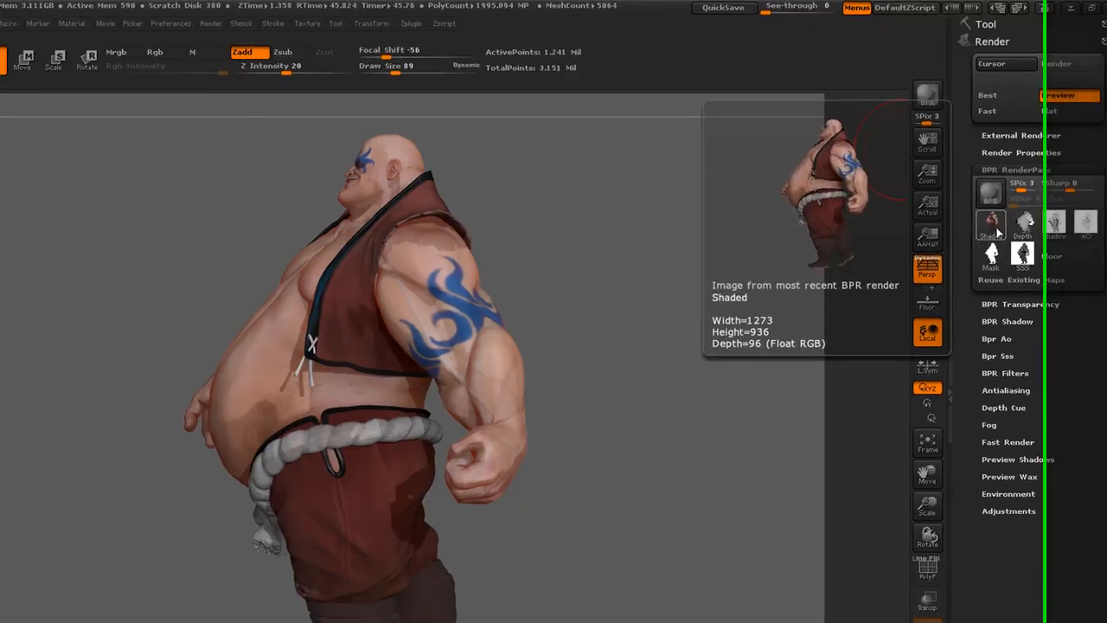
# Export the shaded pass as Photoshop file BPR_Render into a new folder named 1 inside the desktop folder QuakeRenders
pyautogui.click(995, 227)
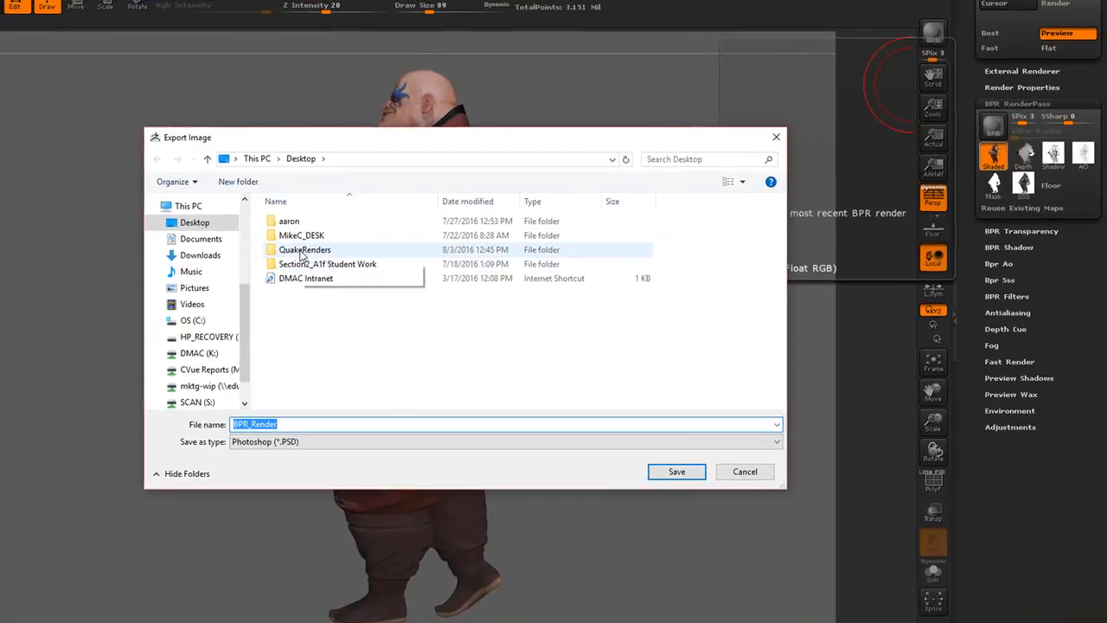
pyautogui.doubleClick(302, 251)
pyautogui.rightClick(319, 275)
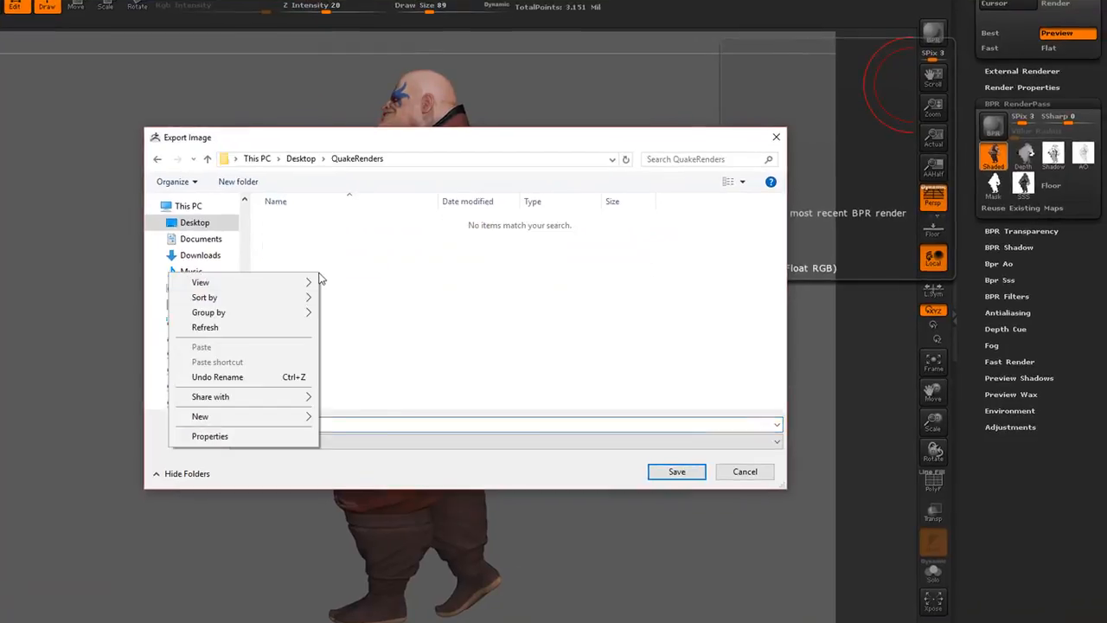
pyautogui.moveTo(246, 422)
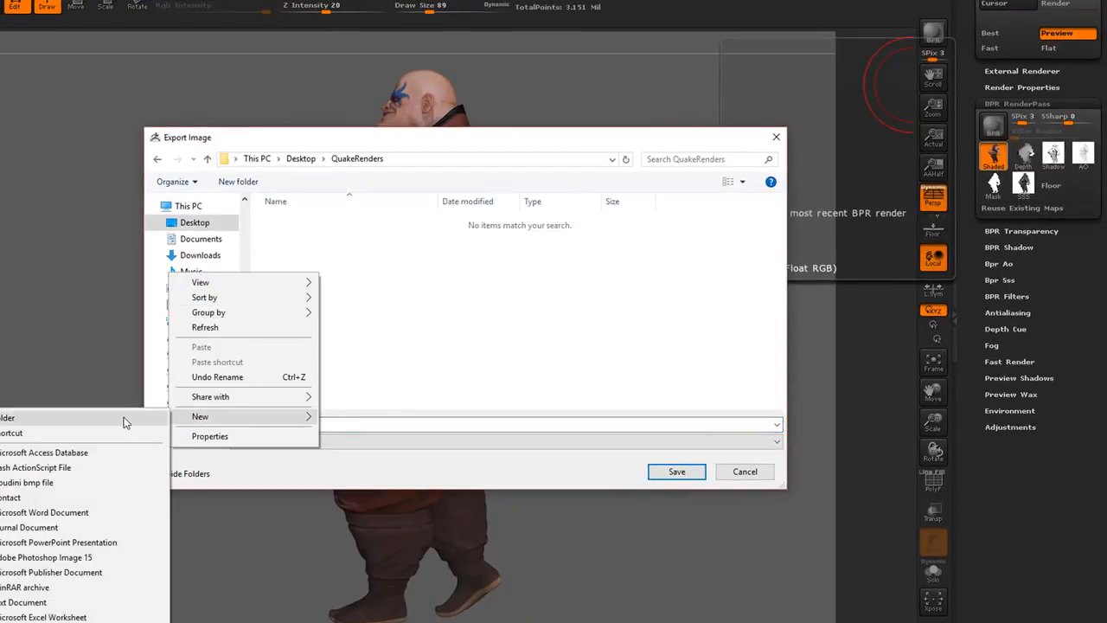
pyautogui.click(127, 420)
pyautogui.write('1')
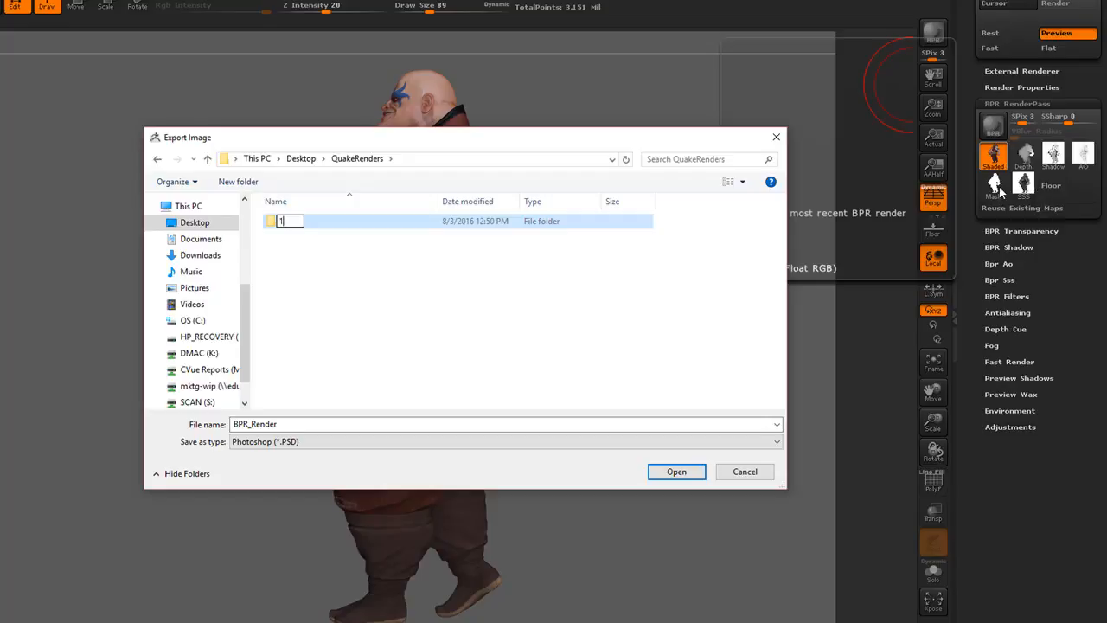
pyautogui.press('Return')
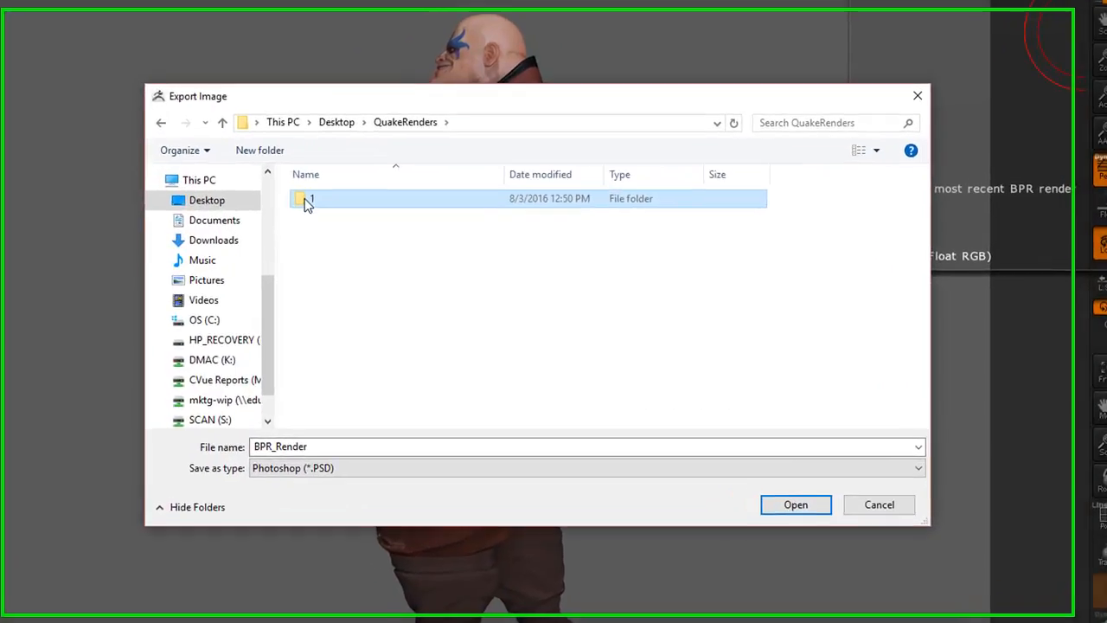
pyautogui.doubleClick(310, 219)
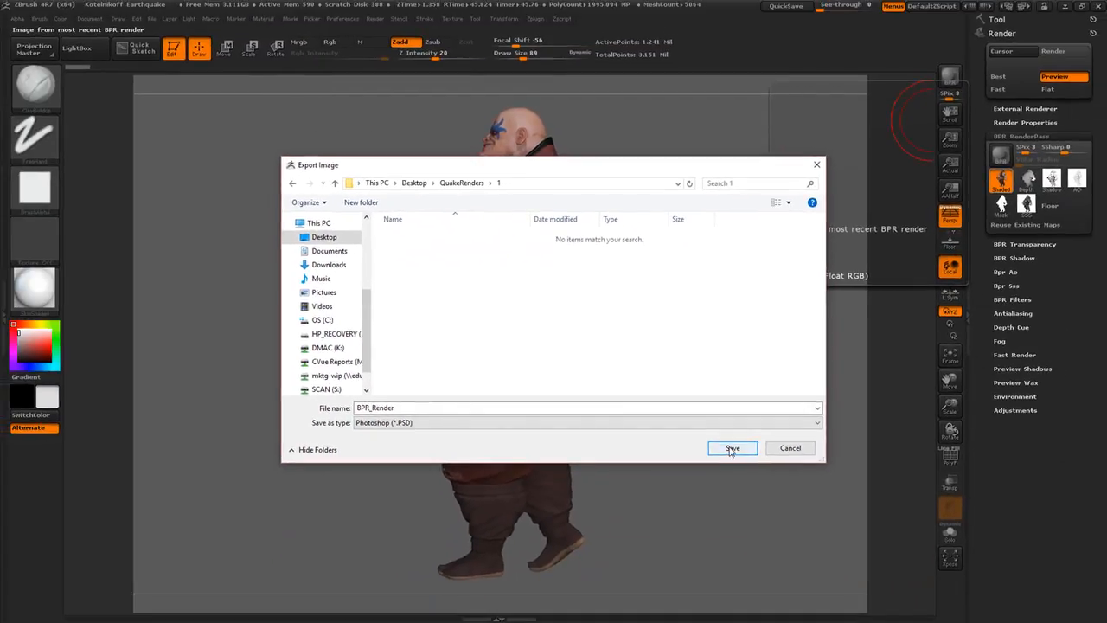
pyautogui.click(731, 449)
# Export the depth, shadow, AO and mask passes as Photoshop files into folder 1
pyautogui.click(1027, 179)
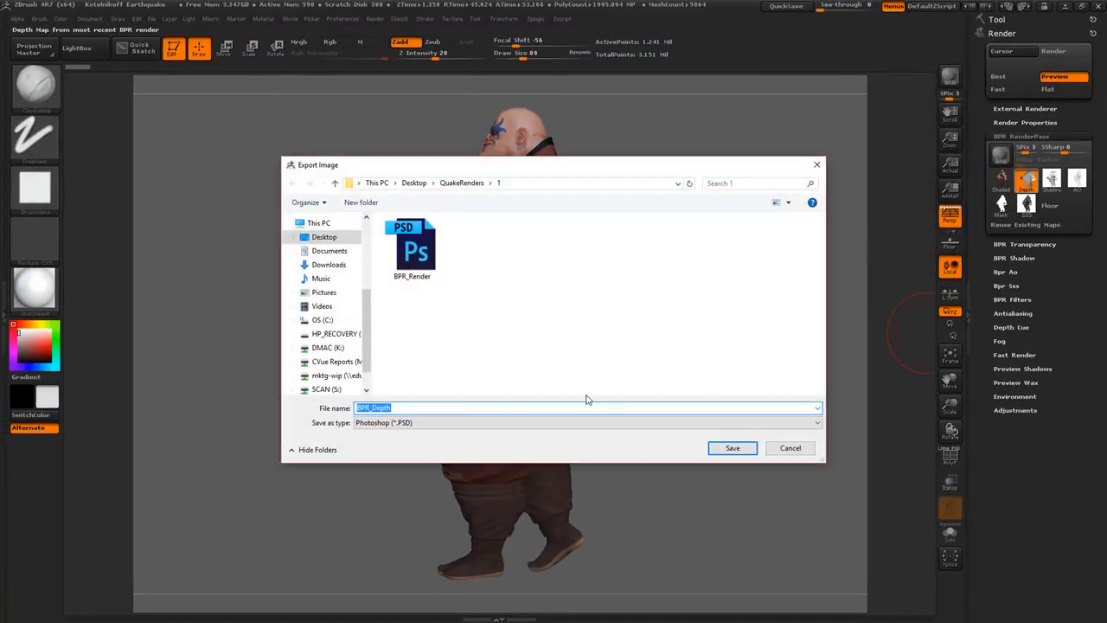
pyautogui.click(732, 448)
pyautogui.click(1052, 179)
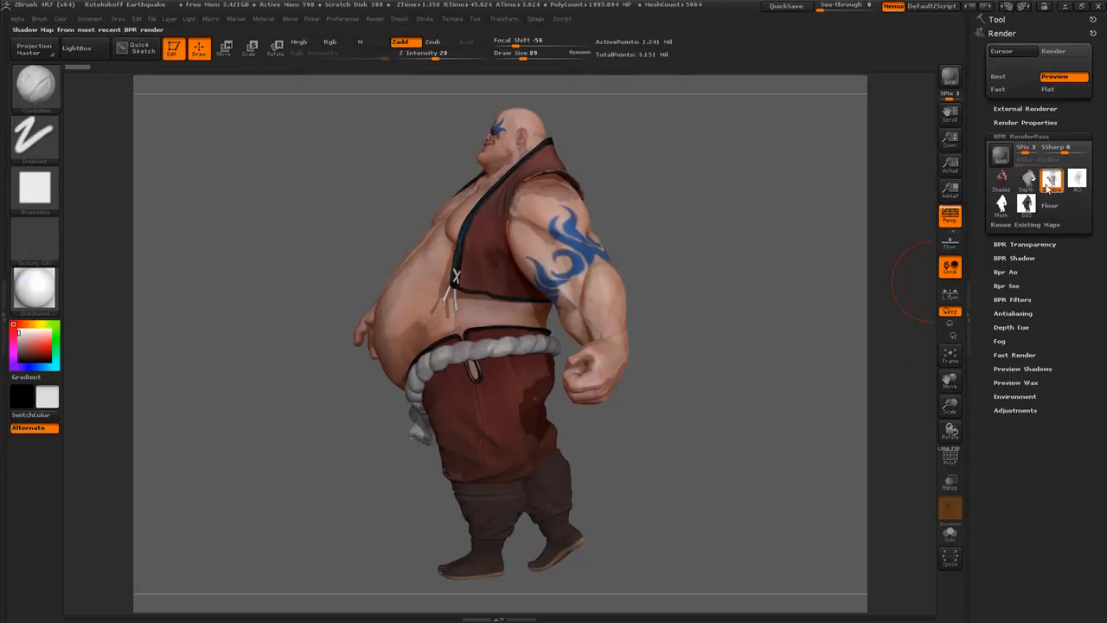
pyautogui.click(732, 448)
pyautogui.click(1076, 179)
pyautogui.click(732, 446)
pyautogui.click(1001, 205)
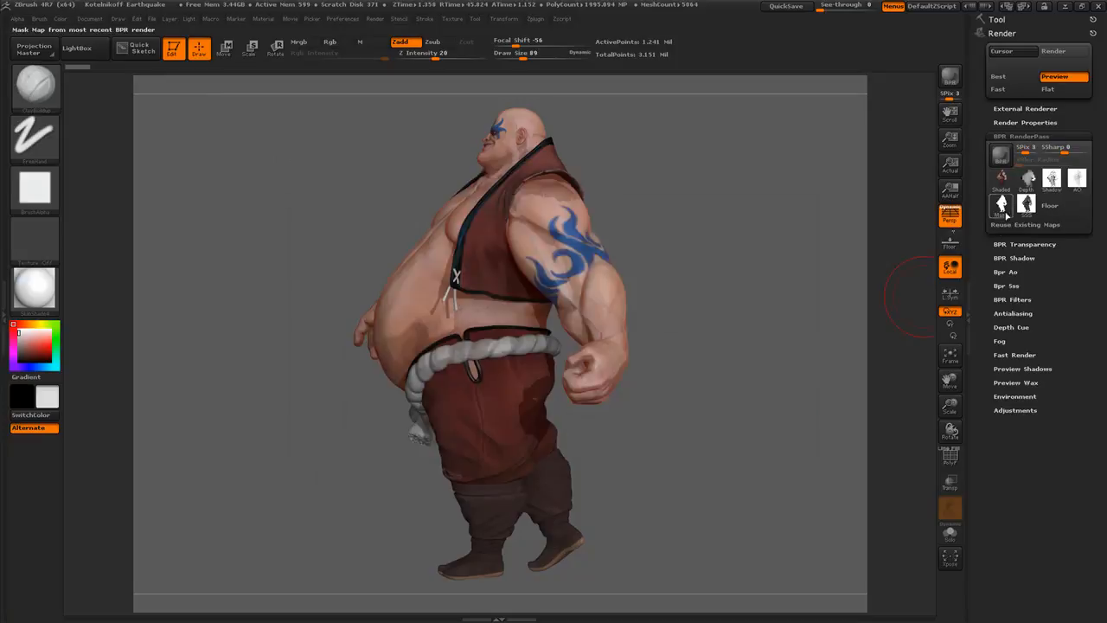
pyautogui.click(722, 445)
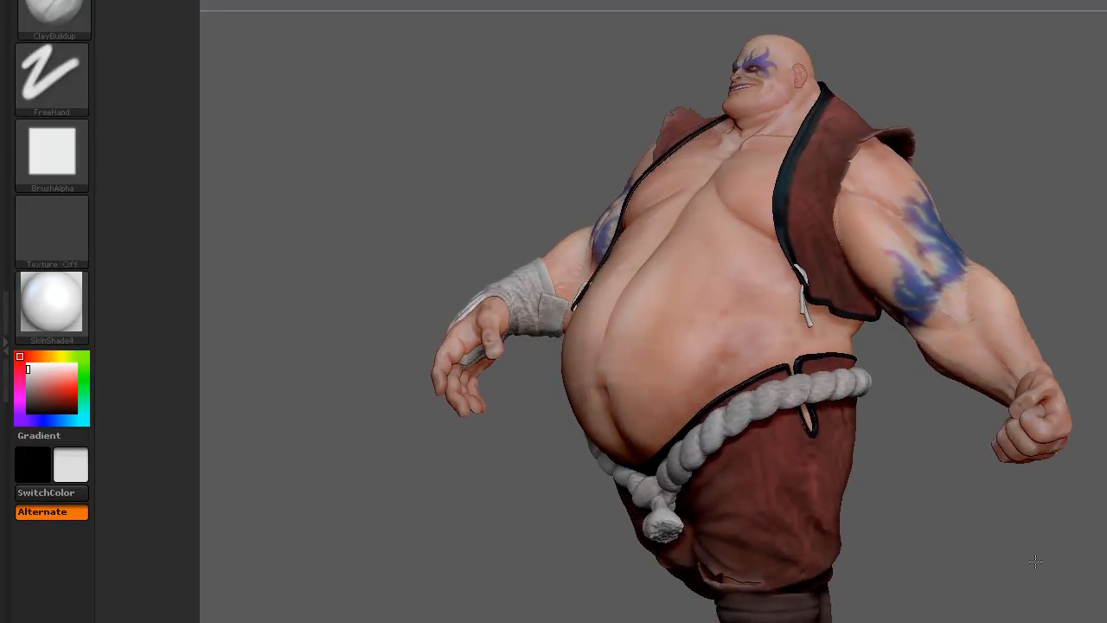
# Turn the character to a three-quarter view and make a BPR render of it
pyautogui.click(1036, 561)
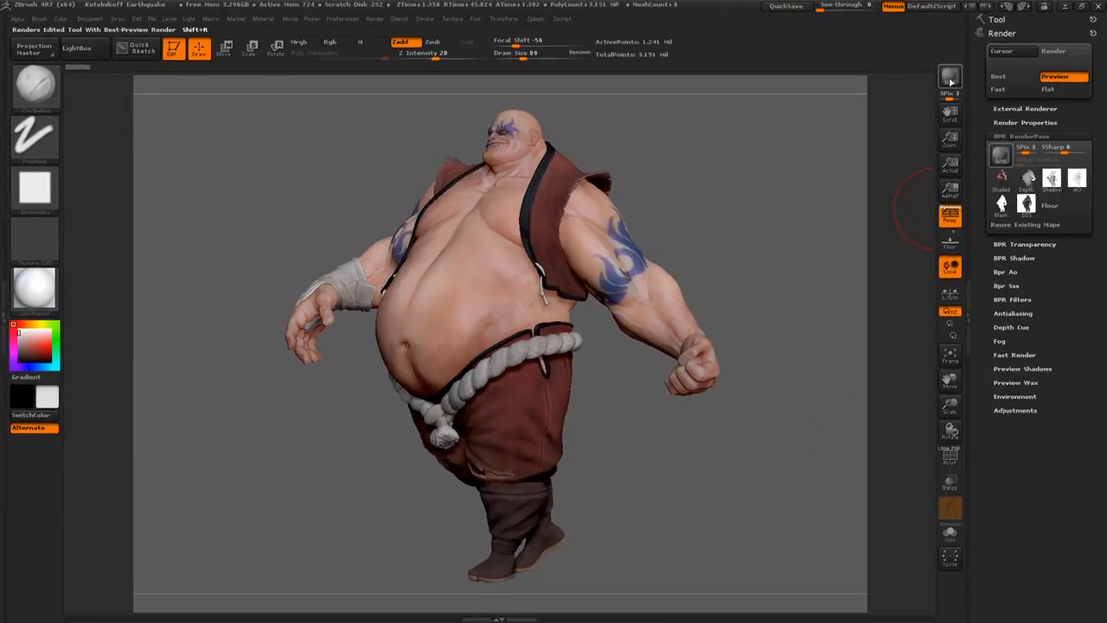
pyautogui.click(951, 78)
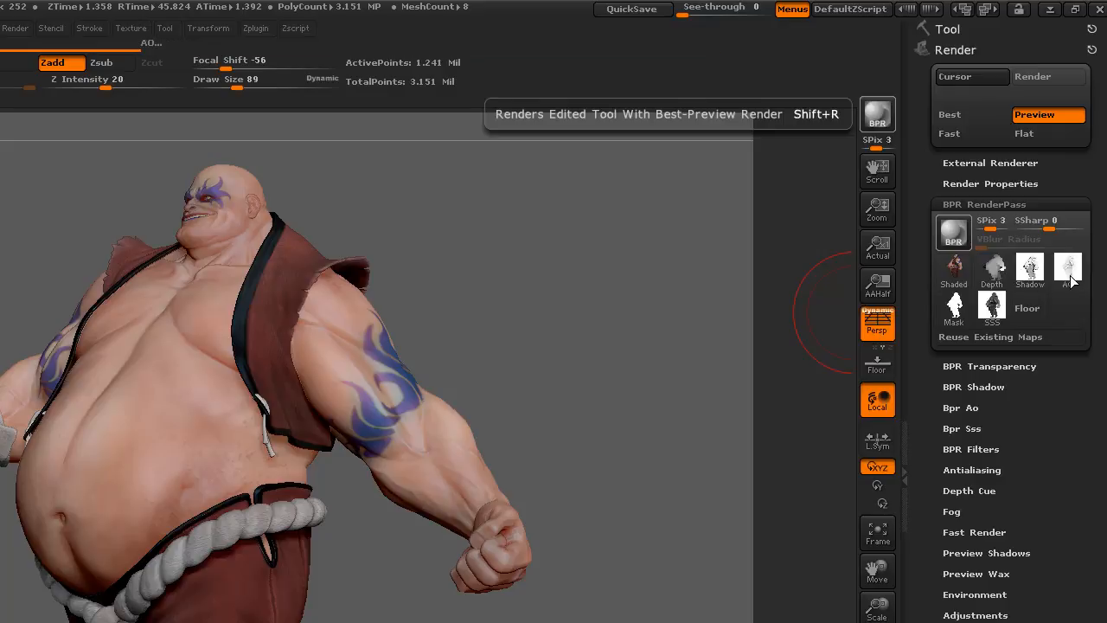
# Export the shaded pass of the three-quarter render as Photoshop file BPR_Render into a new folder named 2 inside QuakeRenders
pyautogui.moveTo(1071, 286)
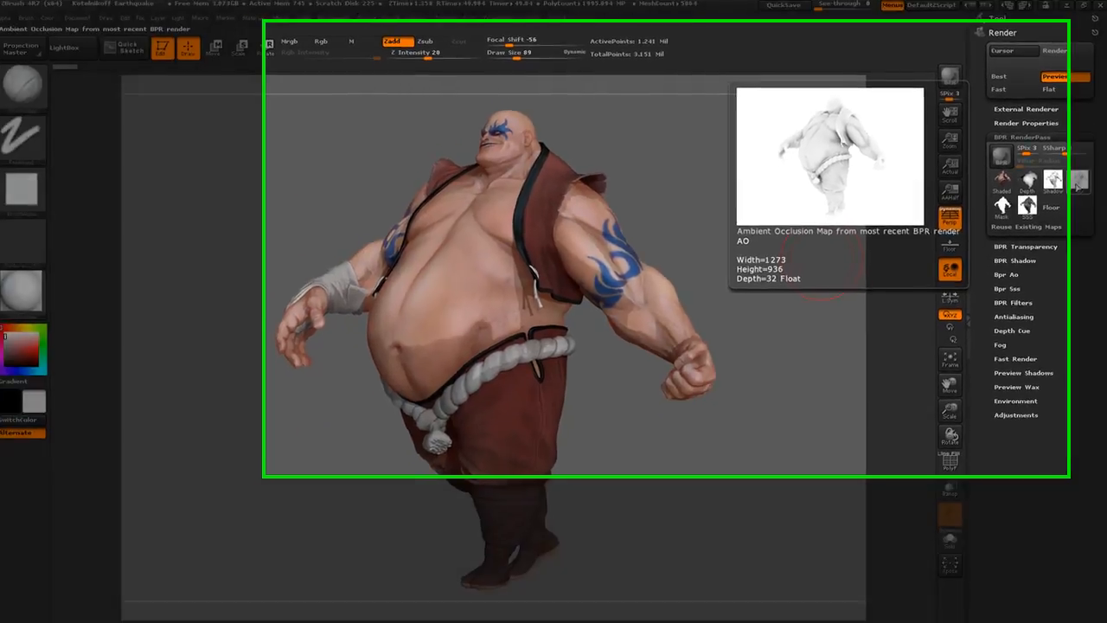
pyautogui.moveTo(1004, 181)
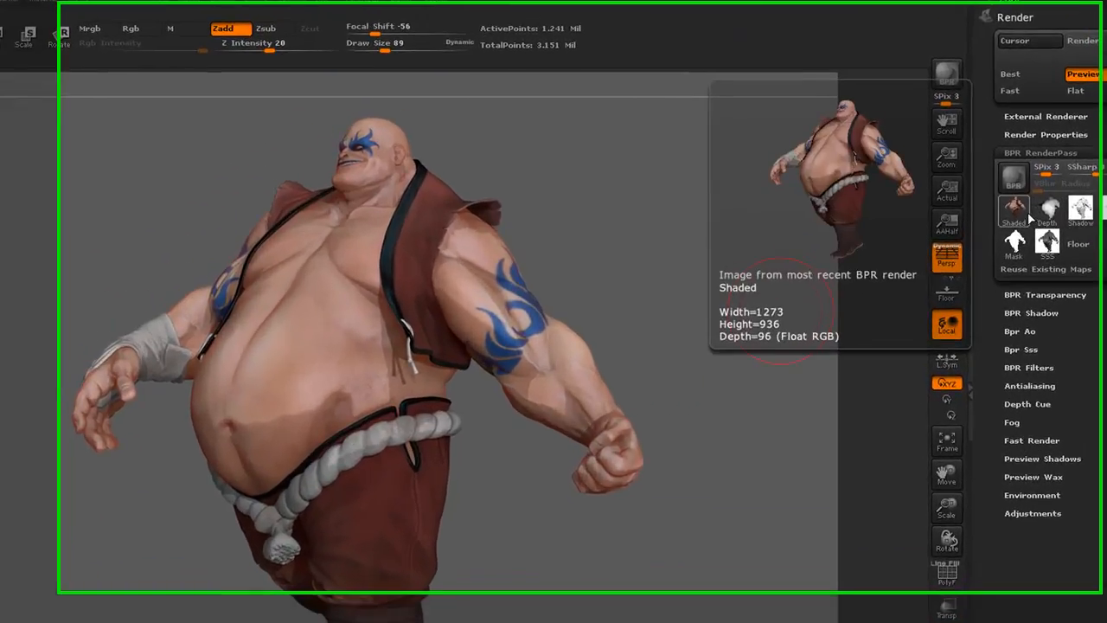
pyautogui.click(1018, 221)
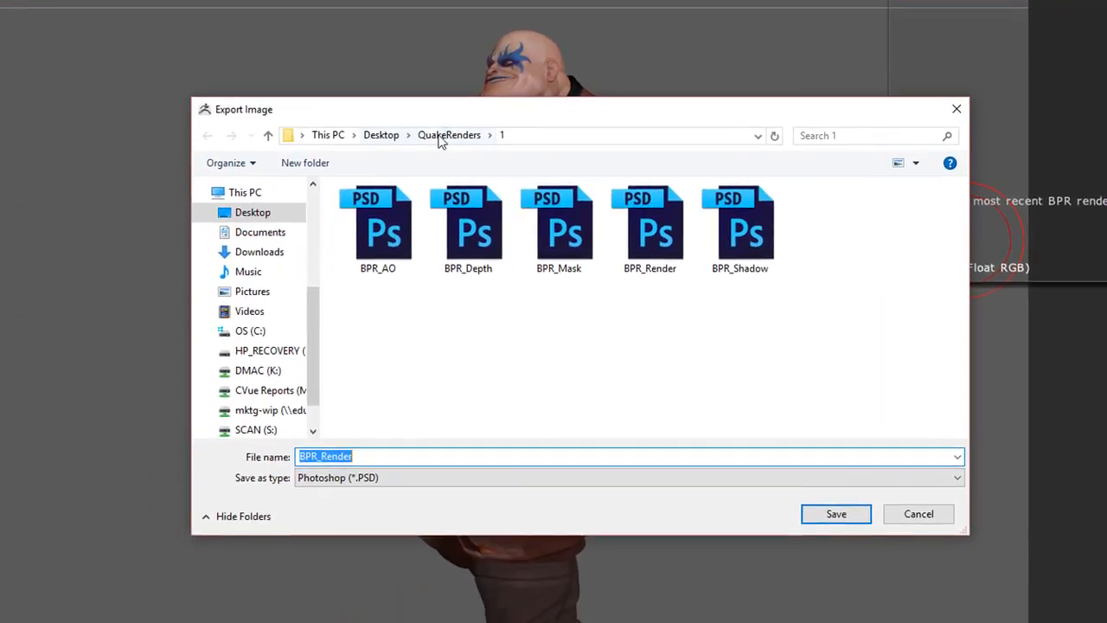
pyautogui.click(246, 228)
pyautogui.rightClick(370, 291)
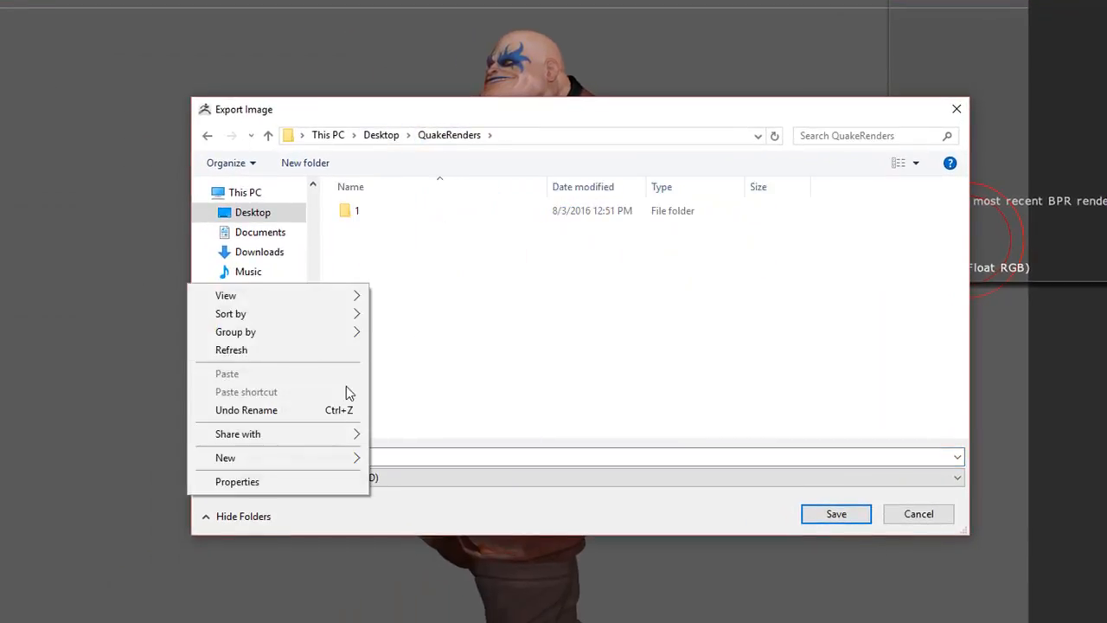
pyautogui.moveTo(313, 460)
pyautogui.click(164, 466)
pyautogui.write('2')
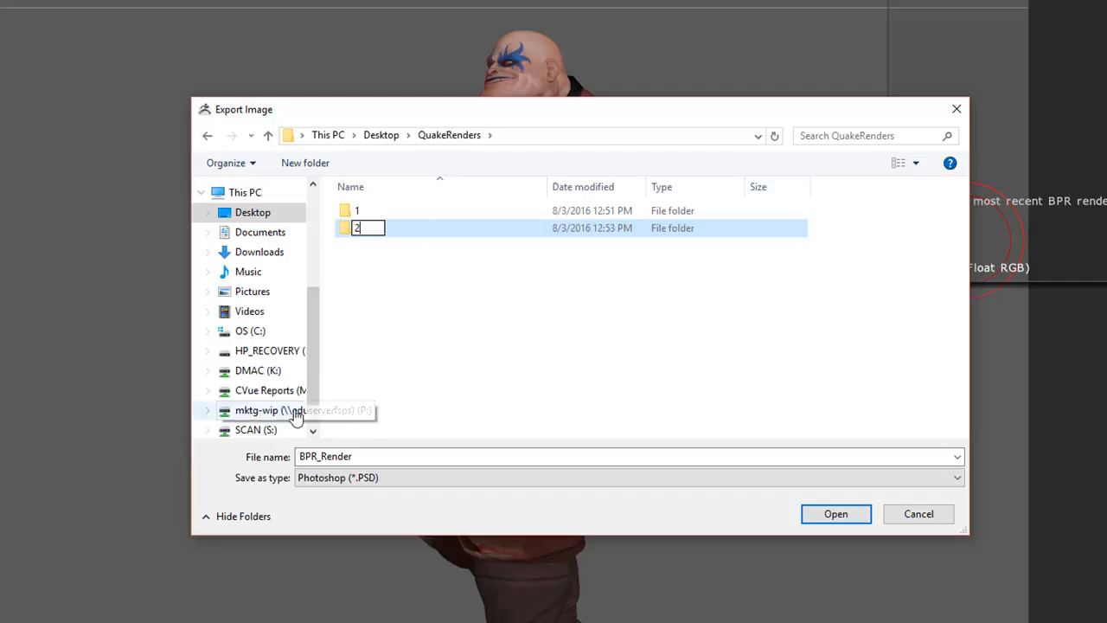
pyautogui.press('Return')
pyautogui.press('Return')
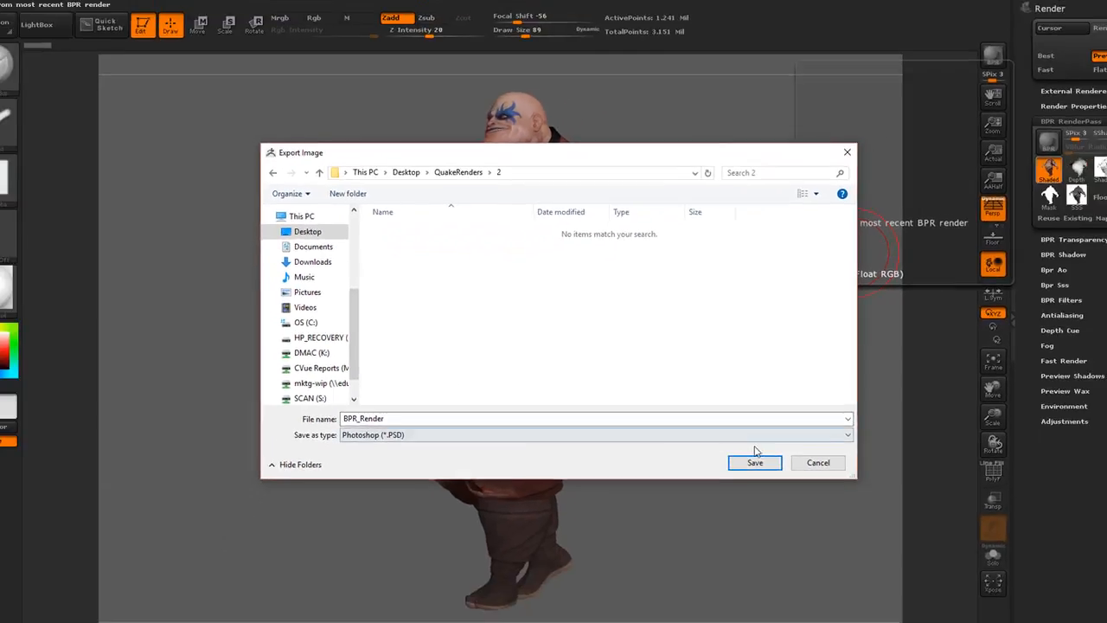
pyautogui.click(835, 514)
# Export the depth, shadow, AO and mask passes of the three-quarter render as Photoshop files into folder 2
pyautogui.click(1027, 179)
pyautogui.click(732, 448)
pyautogui.click(1052, 179)
pyautogui.click(717, 449)
pyautogui.click(1077, 180)
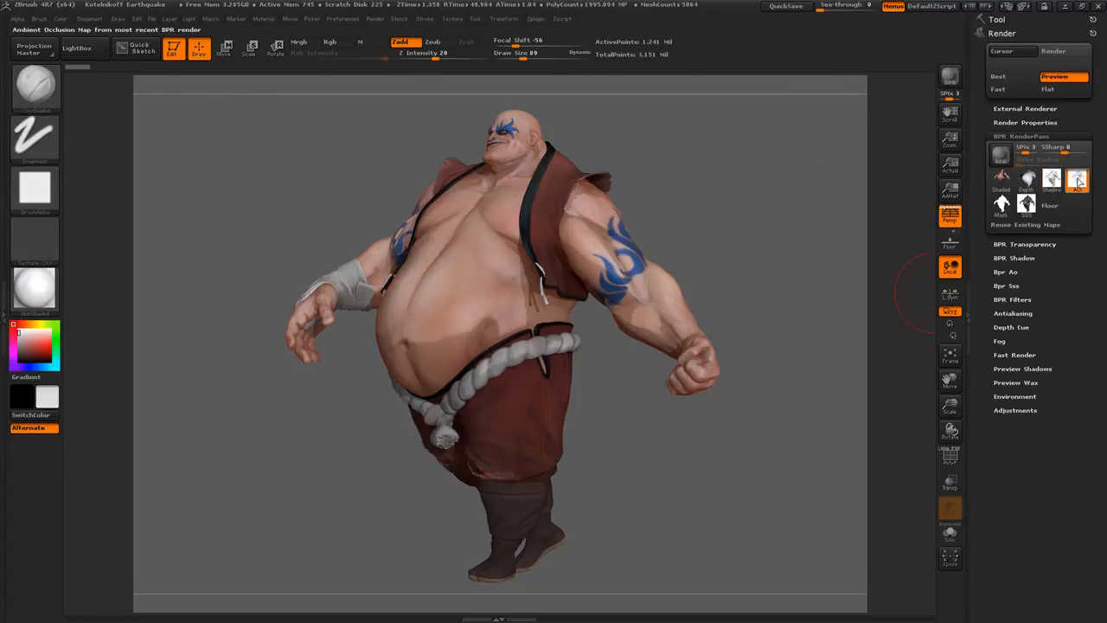
pyautogui.click(727, 454)
pyautogui.click(1001, 206)
pyautogui.click(738, 449)
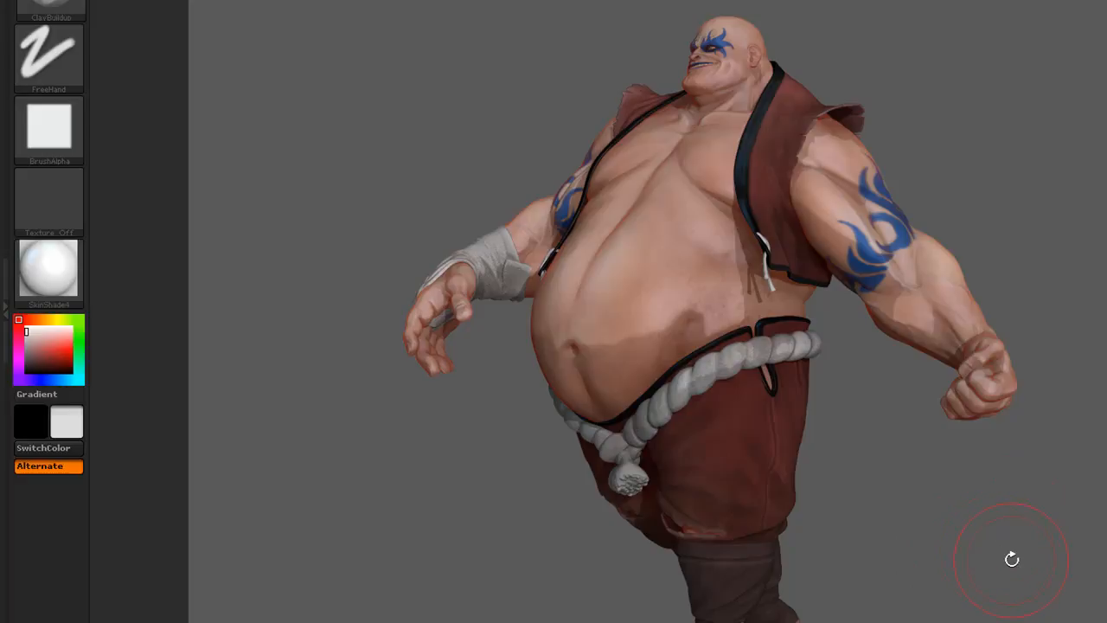
# Make a BPR render of the character from the front and export its shaded pass as Photoshop file BPR_Render into a new QuakeRenders folder named 3
pyautogui.moveTo(941, 564); pyautogui.dragTo(960, 565)
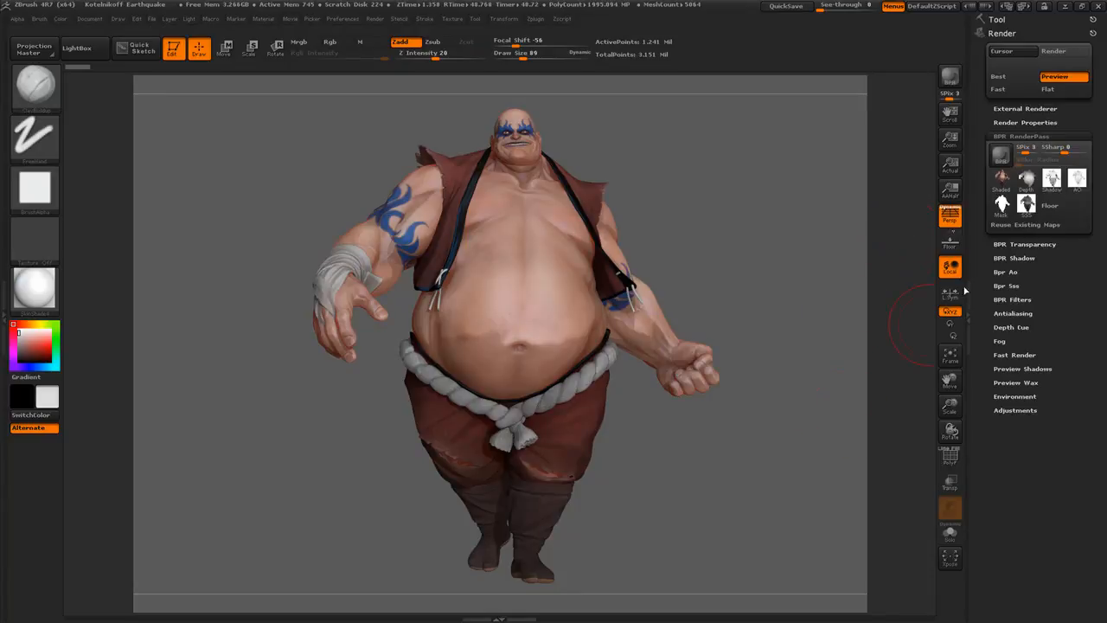
pyautogui.click(1001, 179)
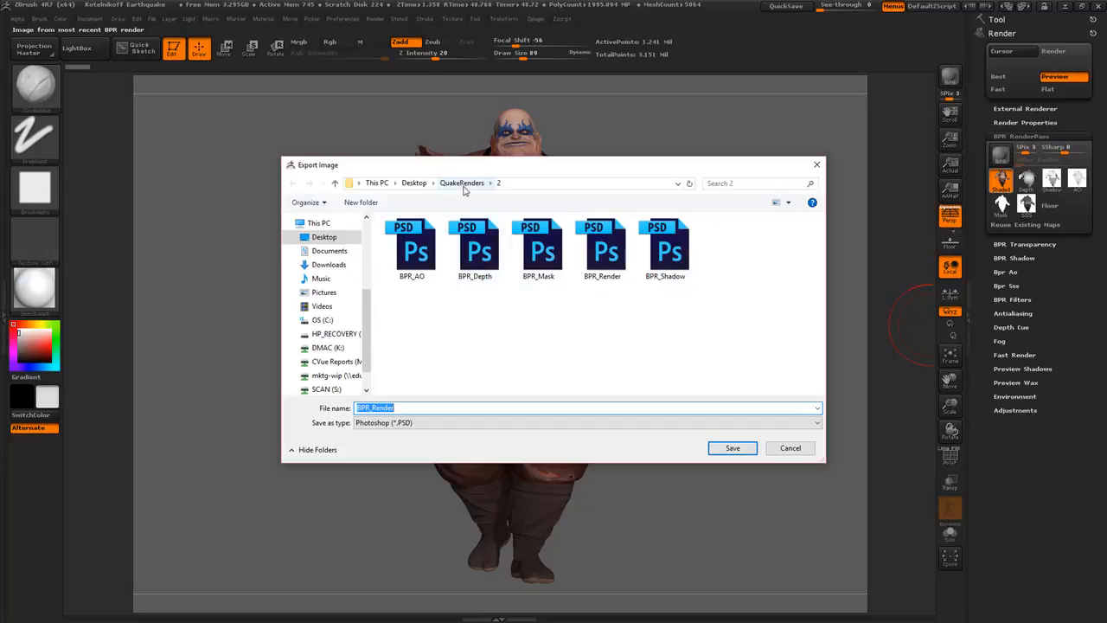
pyautogui.click(461, 183)
pyautogui.rightClick(424, 319)
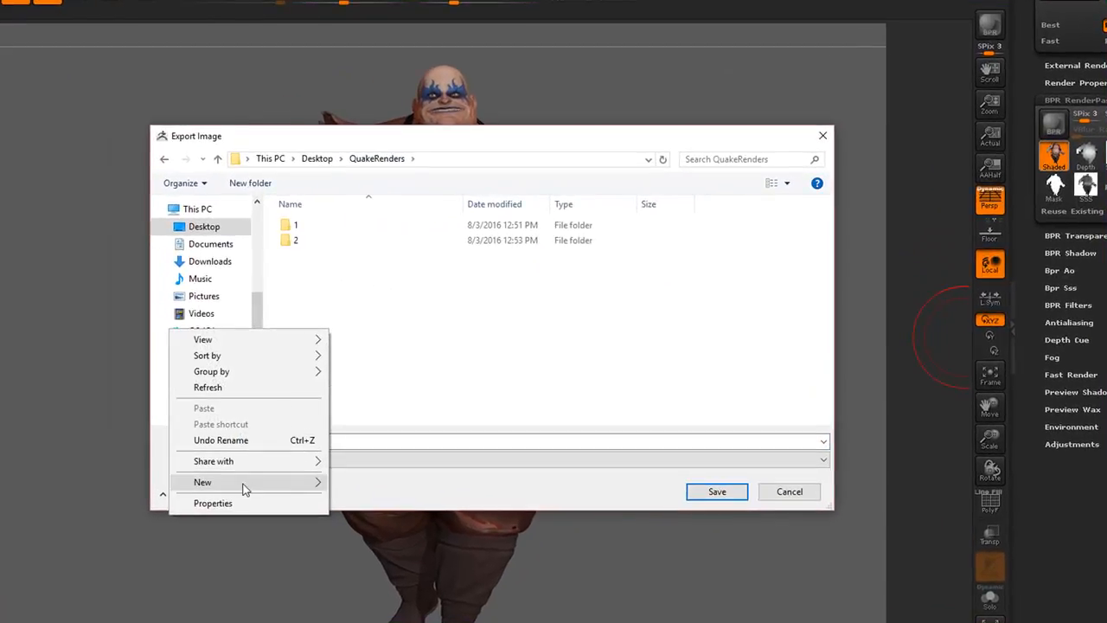
pyautogui.moveTo(244, 490)
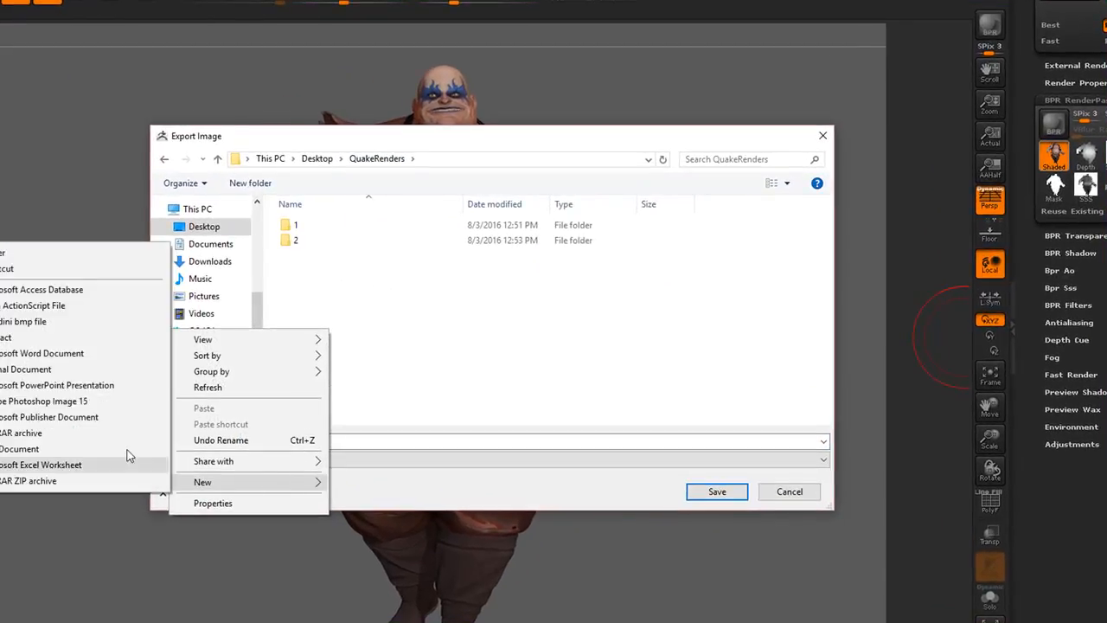
pyautogui.click(46, 256)
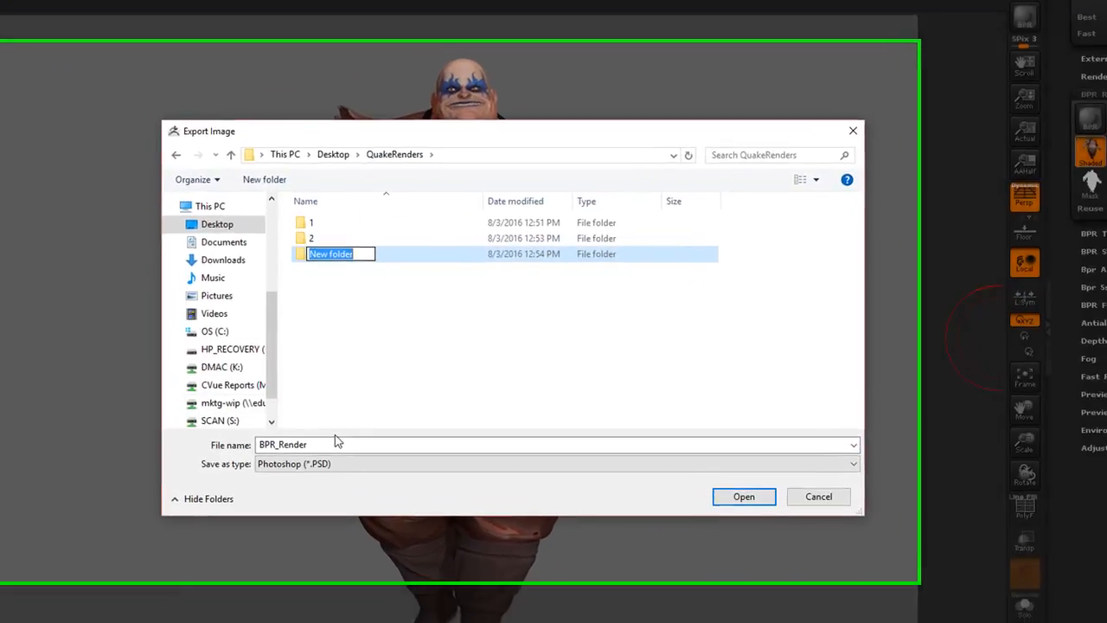
pyautogui.write('3')
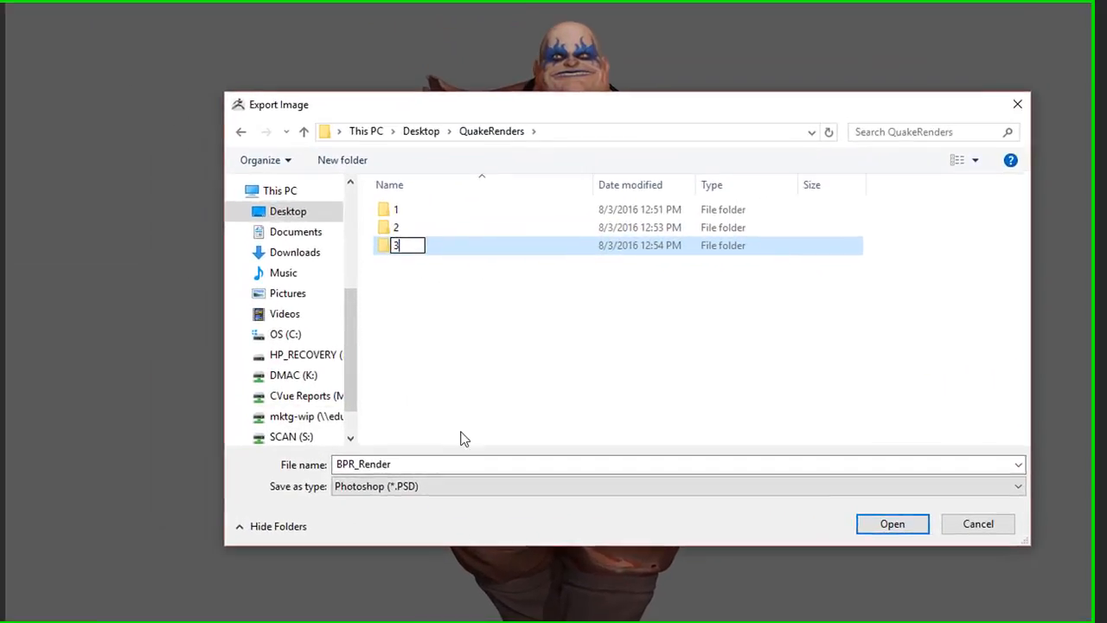
pyautogui.press('Return')
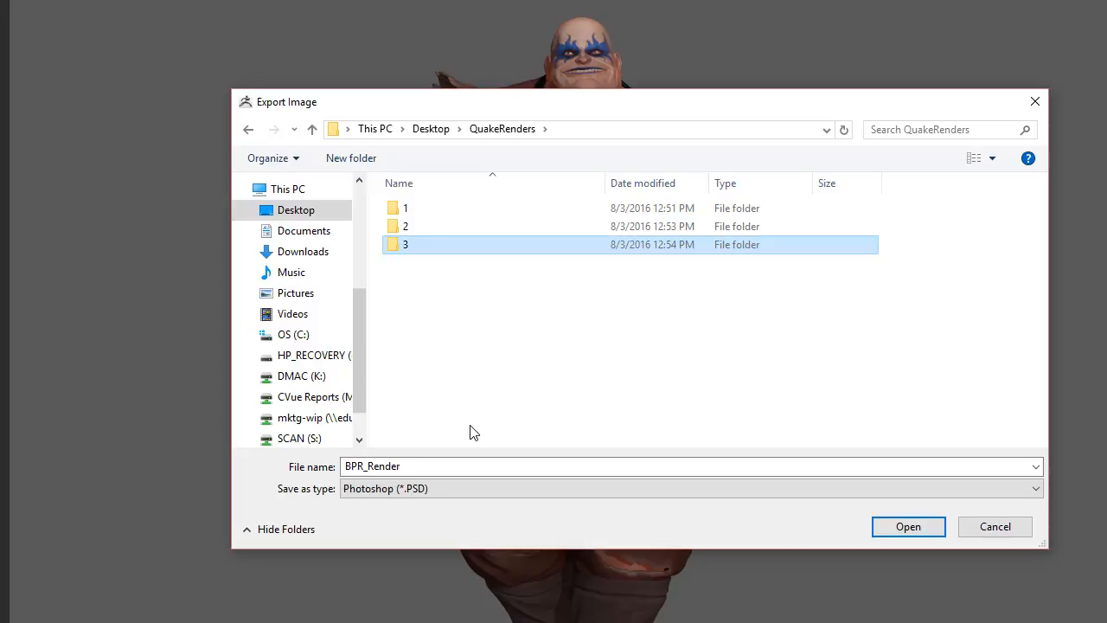
pyautogui.press('Return')
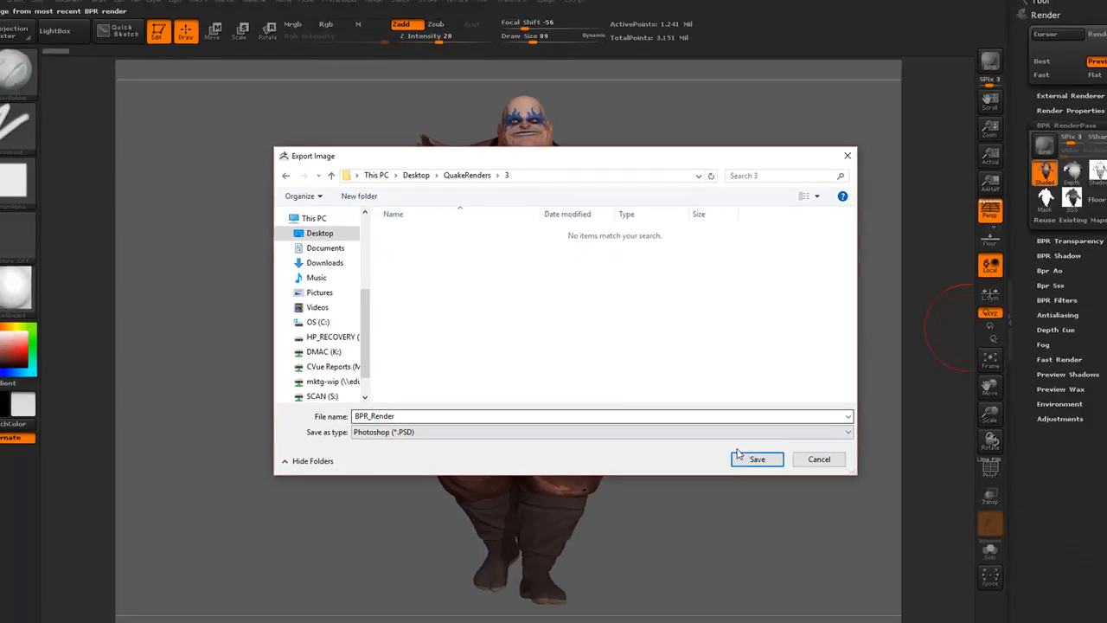
pyautogui.click(894, 525)
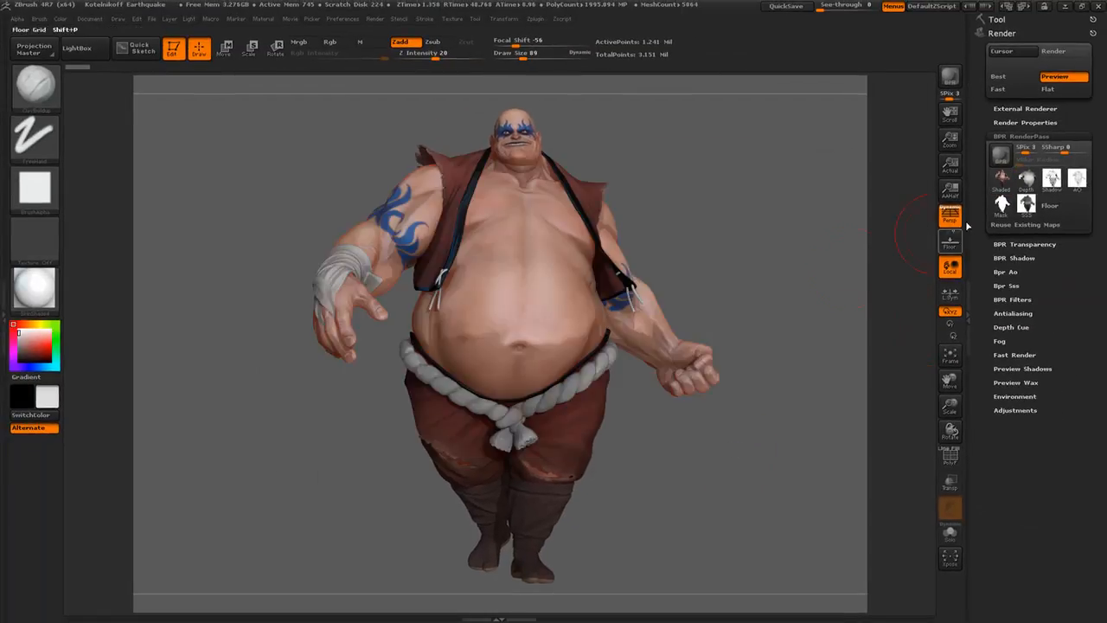
# Export the depth, shadow, AO and mask passes of the front render as Photoshop files into folder 3
pyautogui.click(1027, 179)
pyautogui.click(731, 448)
pyautogui.click(1052, 179)
pyautogui.click(732, 448)
pyautogui.click(1077, 179)
pyautogui.click(732, 449)
pyautogui.click(1001, 206)
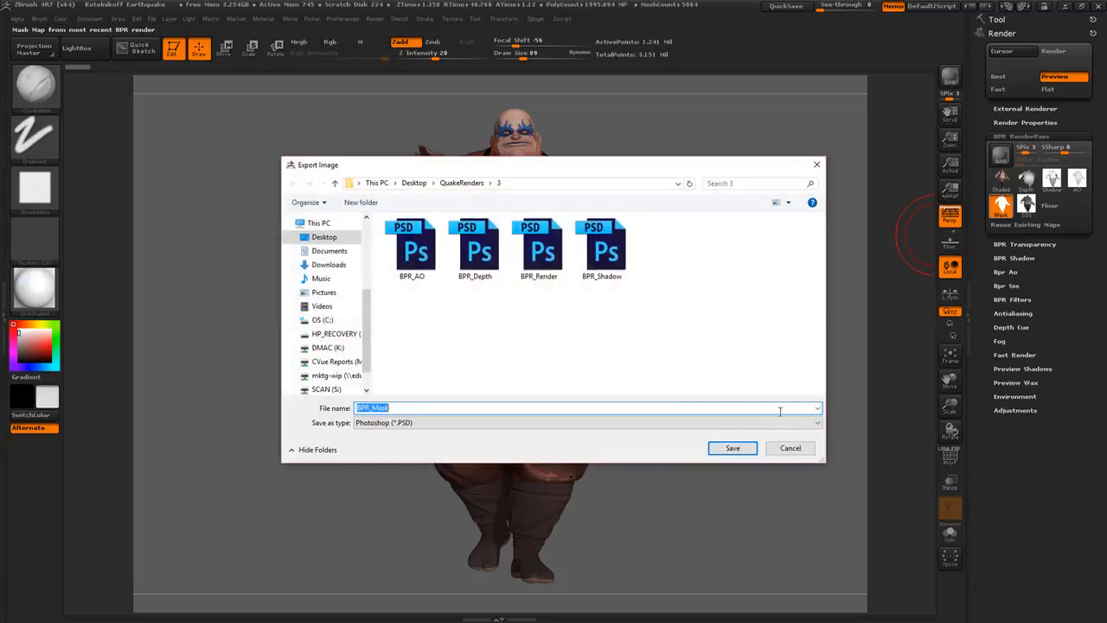
pyautogui.click(732, 448)
# BPR-render the opposite three-quarter view with the wrapped forearm in front and export its shaded pass as PSD BPR_Render into a new QuakeRenders folder named 4
pyautogui.moveTo(787, 410); pyautogui.dragTo(642, 251)
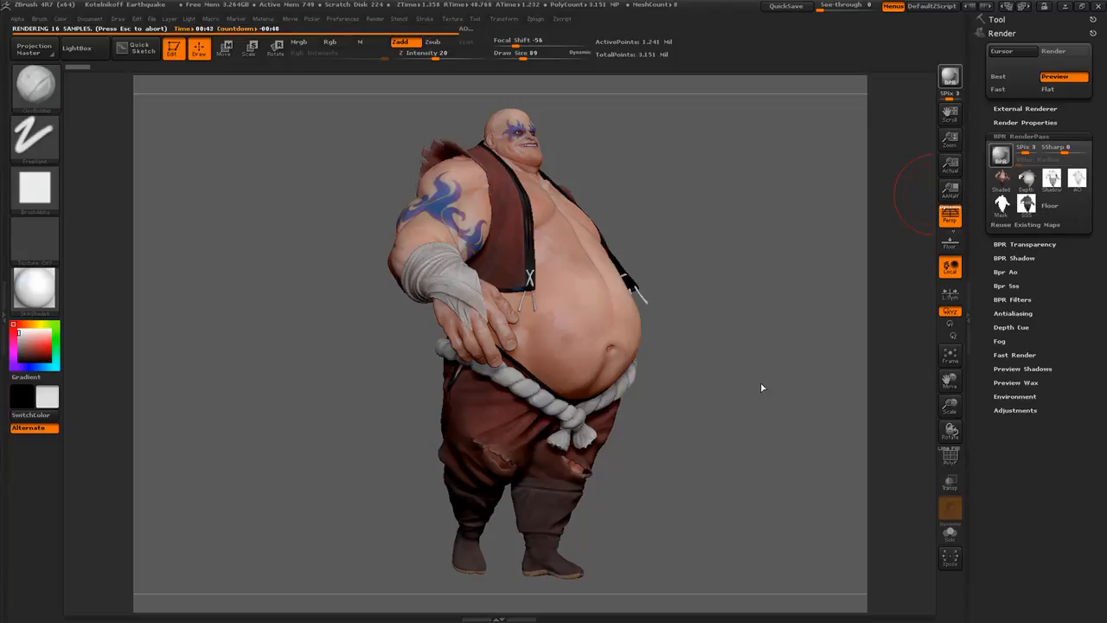
pyautogui.moveTo(762, 386); pyautogui.dragTo(761, 381)
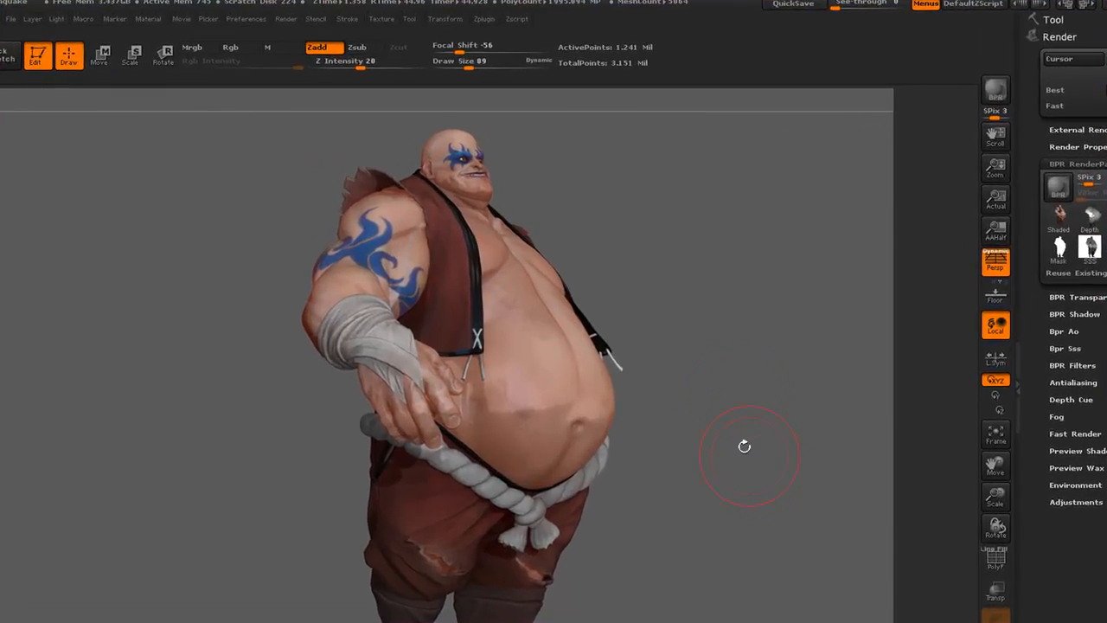
pyautogui.click(1059, 217)
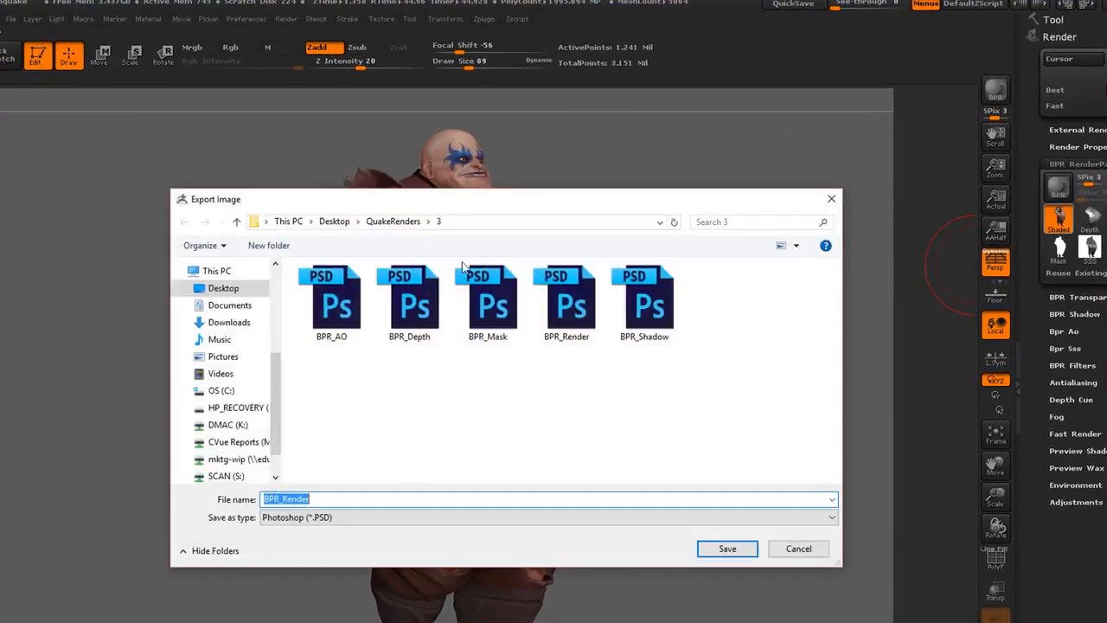
pyautogui.click(389, 223)
pyautogui.rightClick(340, 389)
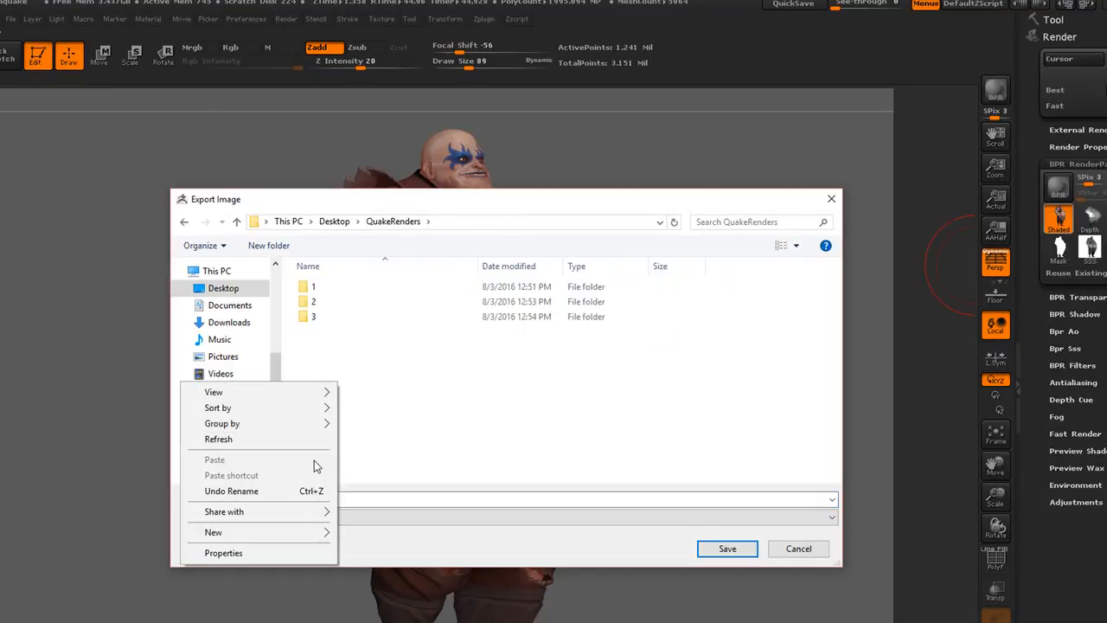
pyautogui.moveTo(273, 536)
pyautogui.click(130, 306)
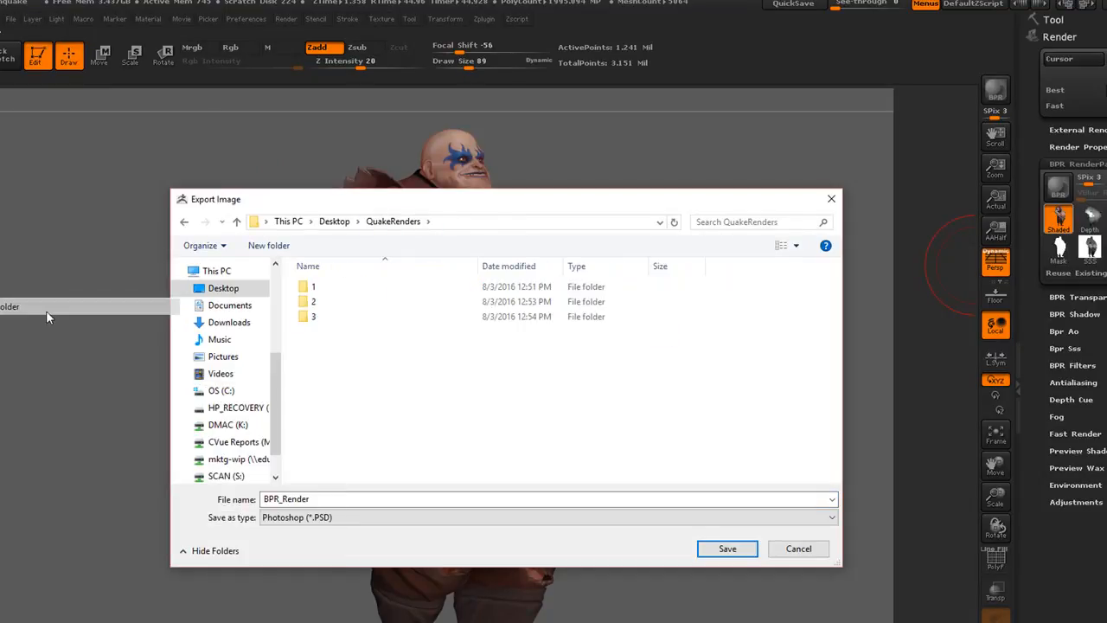
pyautogui.write('4')
pyautogui.press('Return')
pyautogui.press('Return')
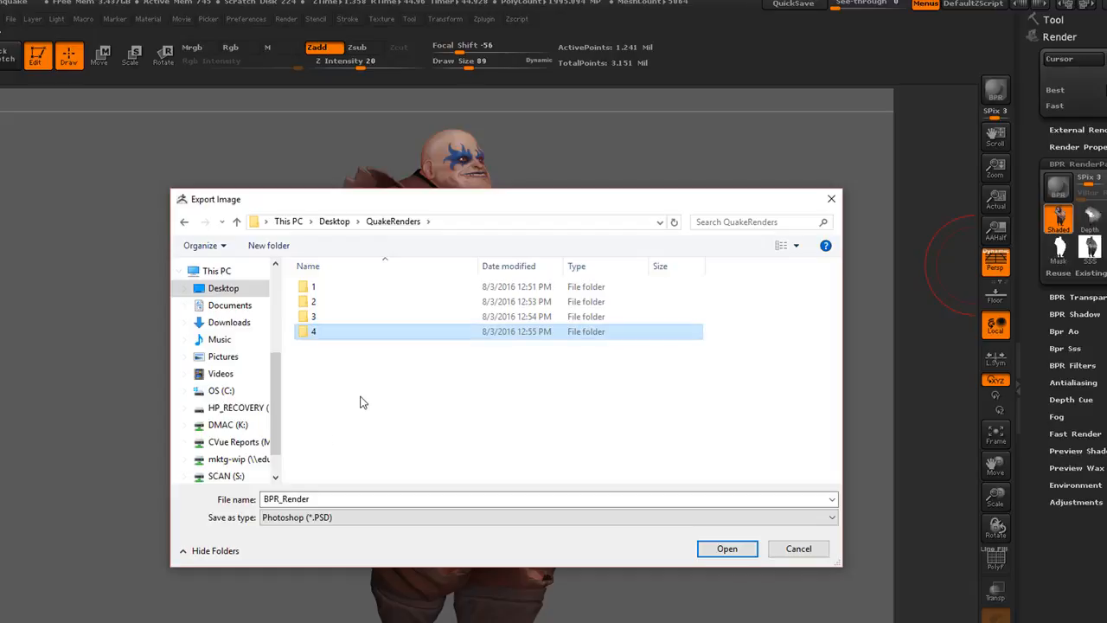
pyautogui.click(728, 548)
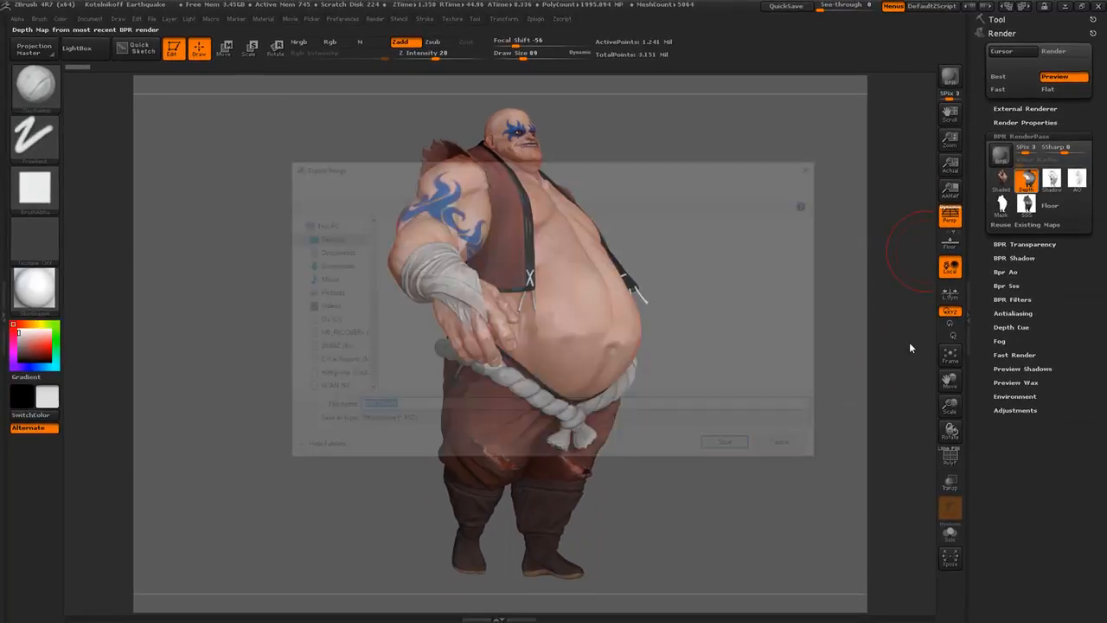
# Export the depth, shadow, AO and mask passes of the opposite three-quarter render as Photoshop files into folder 4
pyautogui.press('Return')
pyautogui.click(1056, 183)
pyautogui.press('Return')
pyautogui.click(1077, 179)
pyautogui.press('Return')
pyautogui.click(1002, 205)
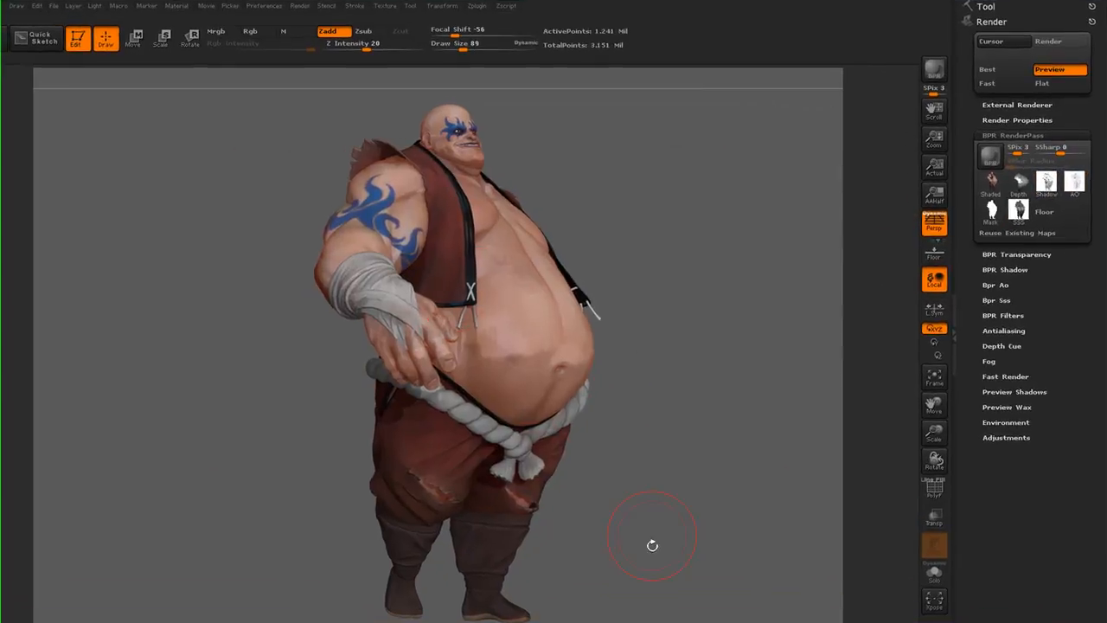
# BPR-render the character from the side and slightly behind, and export its shaded pass as PSD BPR_Render into a new QuakeRenders folder named 5
pyautogui.moveTo(690, 511); pyautogui.dragTo(766, 314)
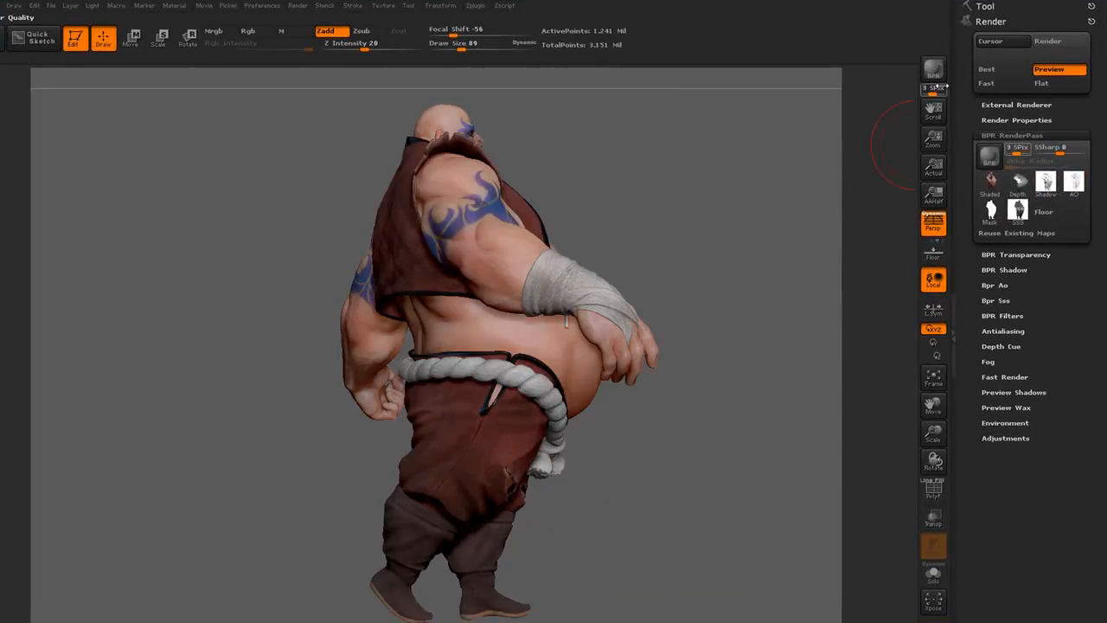
pyautogui.moveTo(812, 267); pyautogui.dragTo(803, 273)
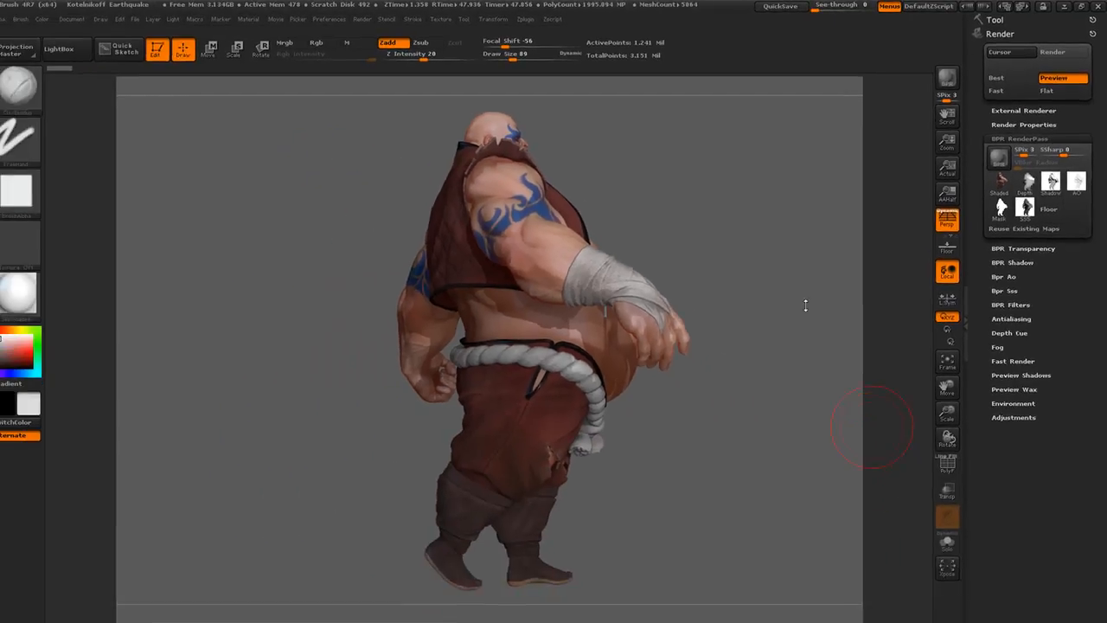
pyautogui.click(1001, 179)
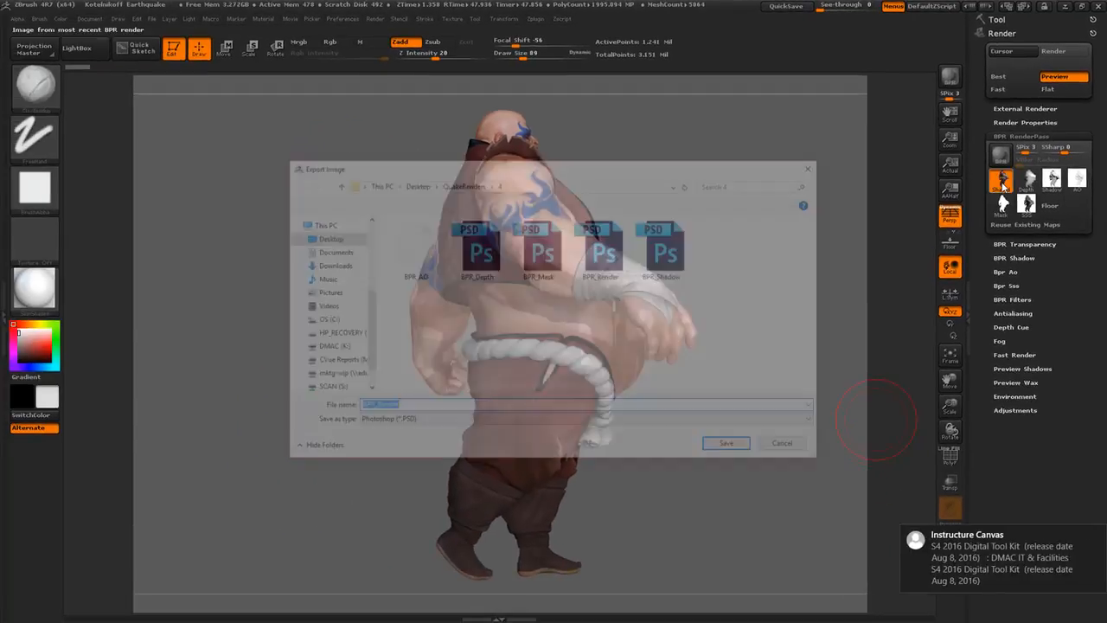
pyautogui.click(461, 183)
pyautogui.rightClick(428, 325)
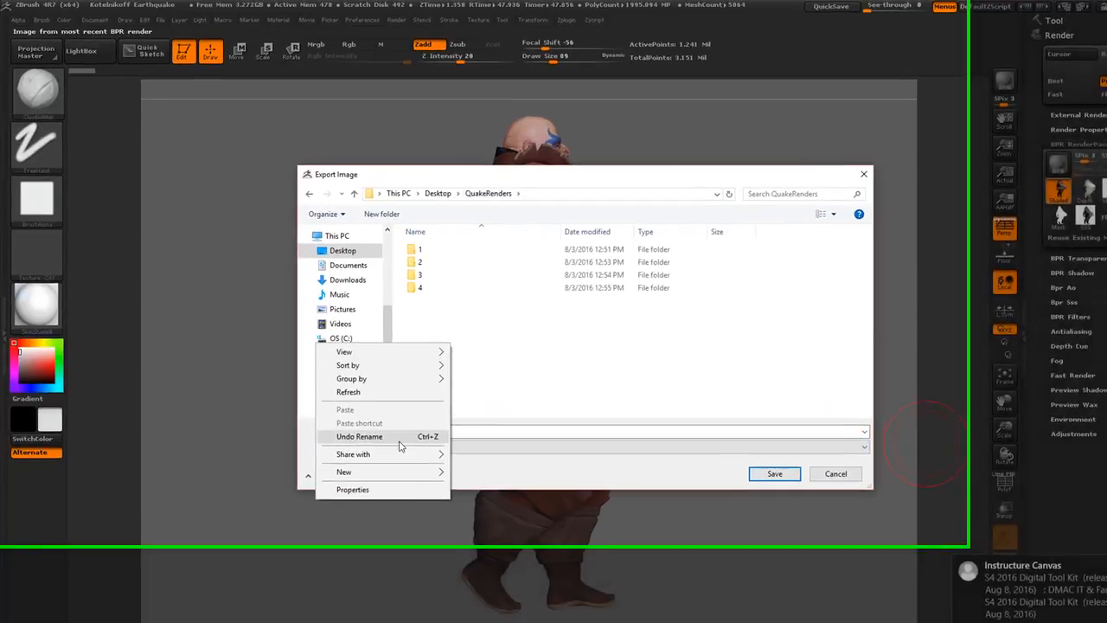
pyautogui.moveTo(324, 448)
pyautogui.click(216, 320)
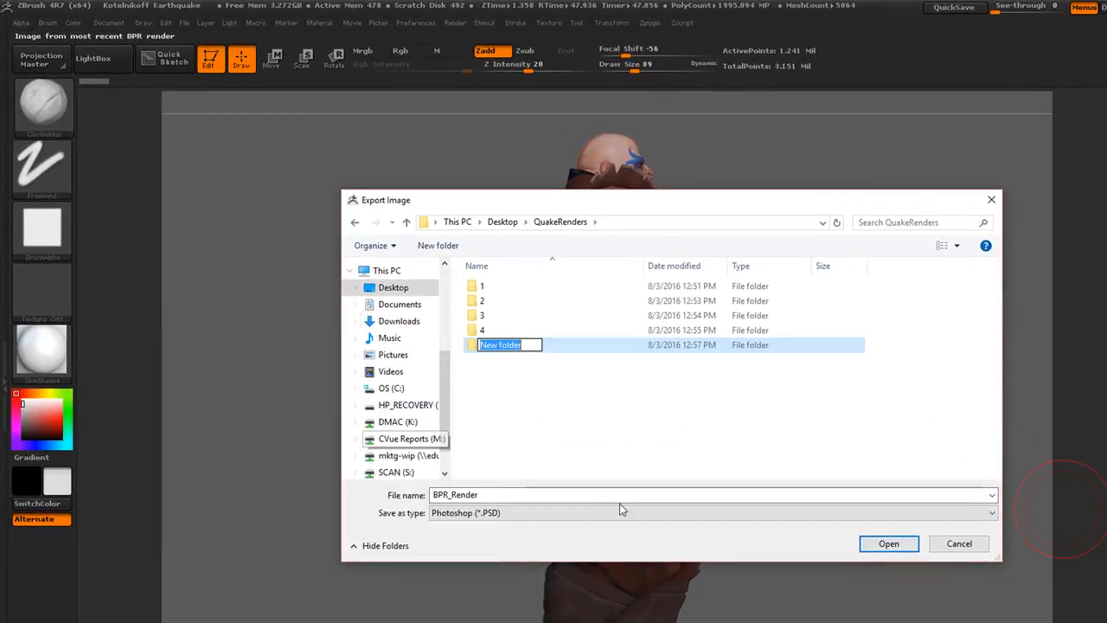
pyautogui.write('5')
pyautogui.press('Return')
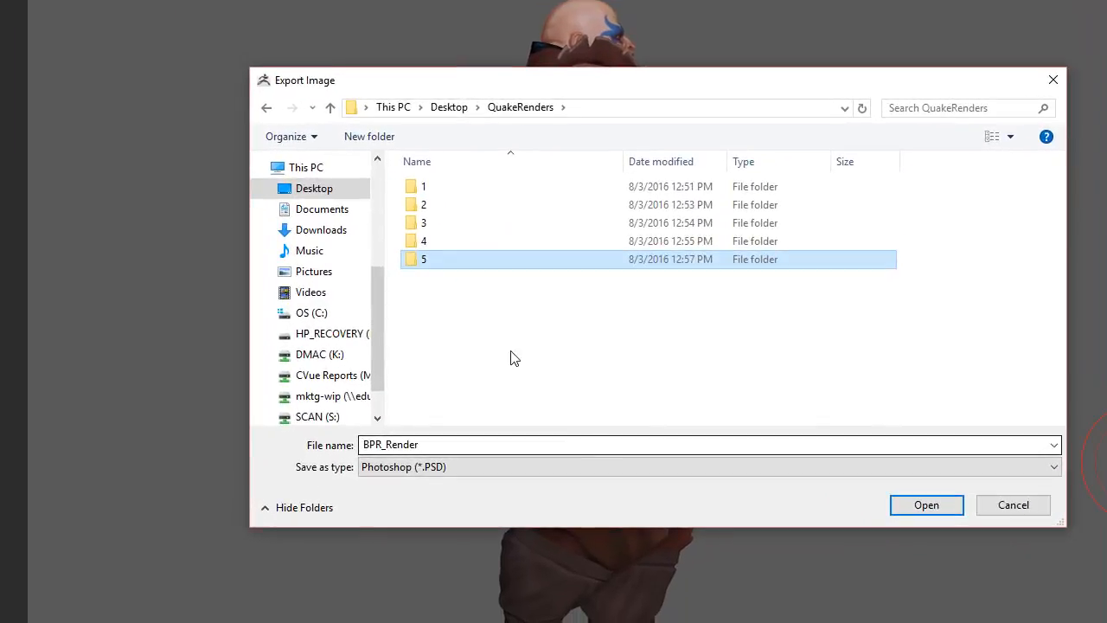
pyautogui.doubleClick(467, 331)
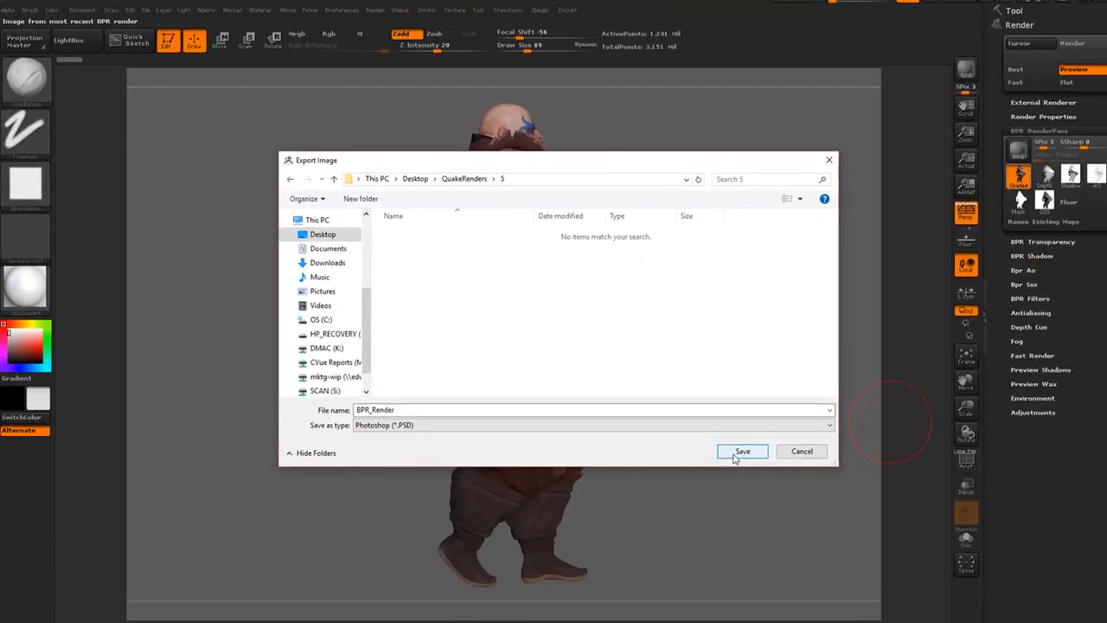
pyautogui.click(919, 505)
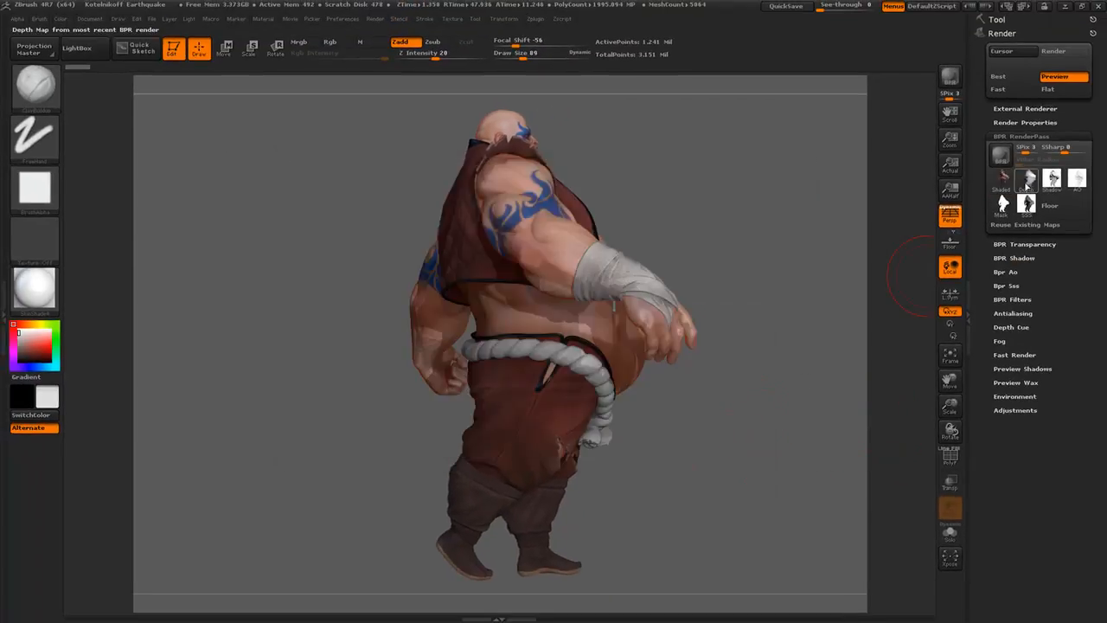
# Export the depth, shadow, AO and mask passes of the side-rear render as Photoshop files into folder 5
pyautogui.click(1026, 182)
pyautogui.press('Return')
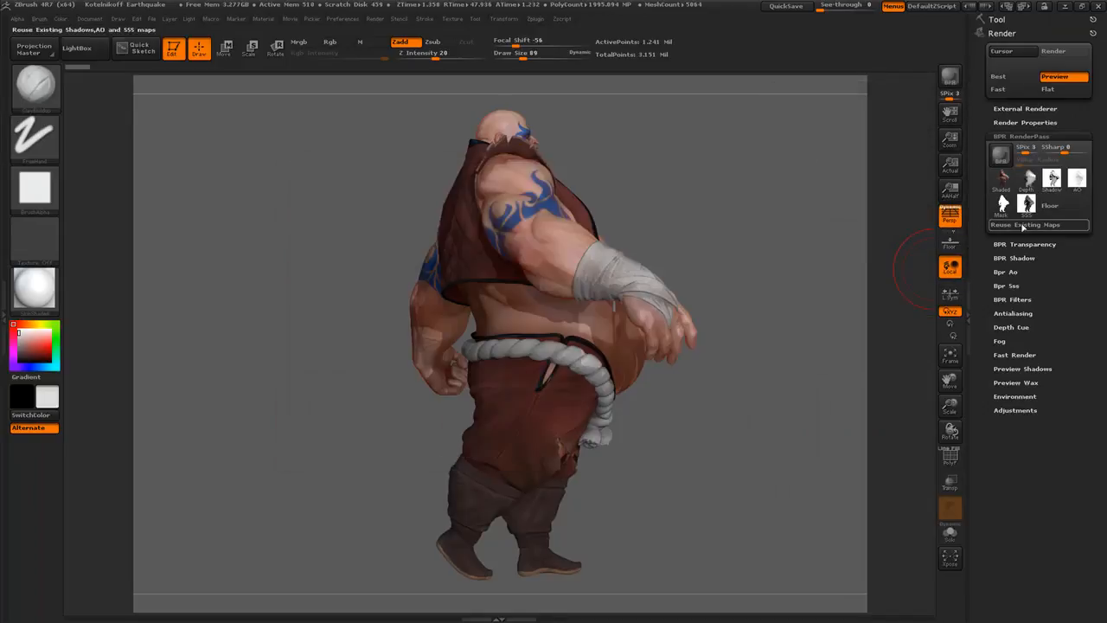
pyautogui.click(1052, 182)
pyautogui.press('Return')
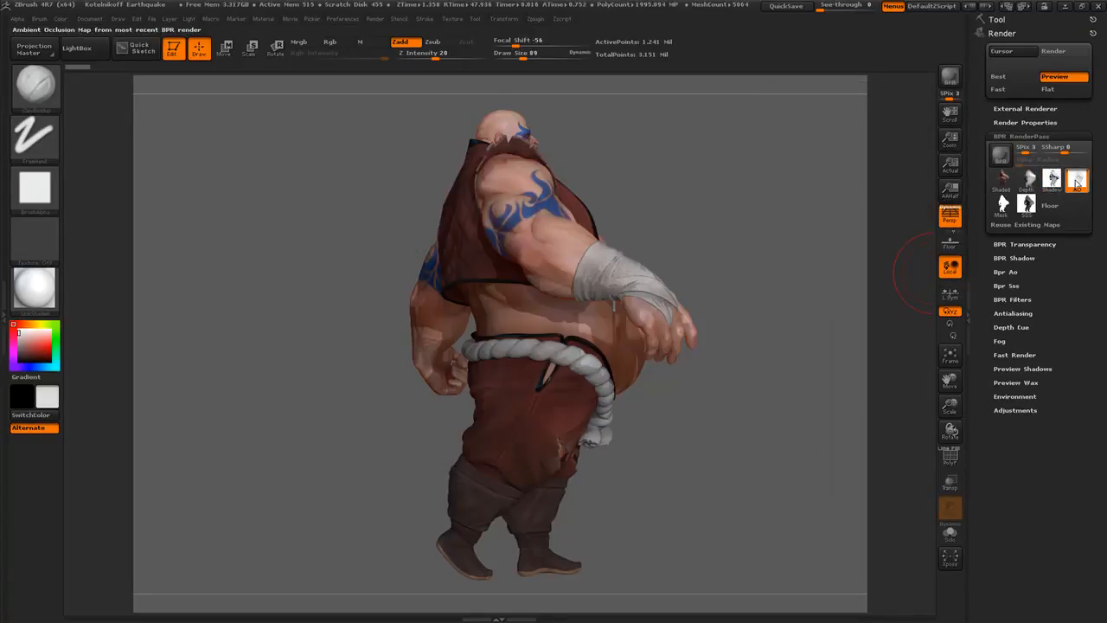
pyautogui.click(1027, 204)
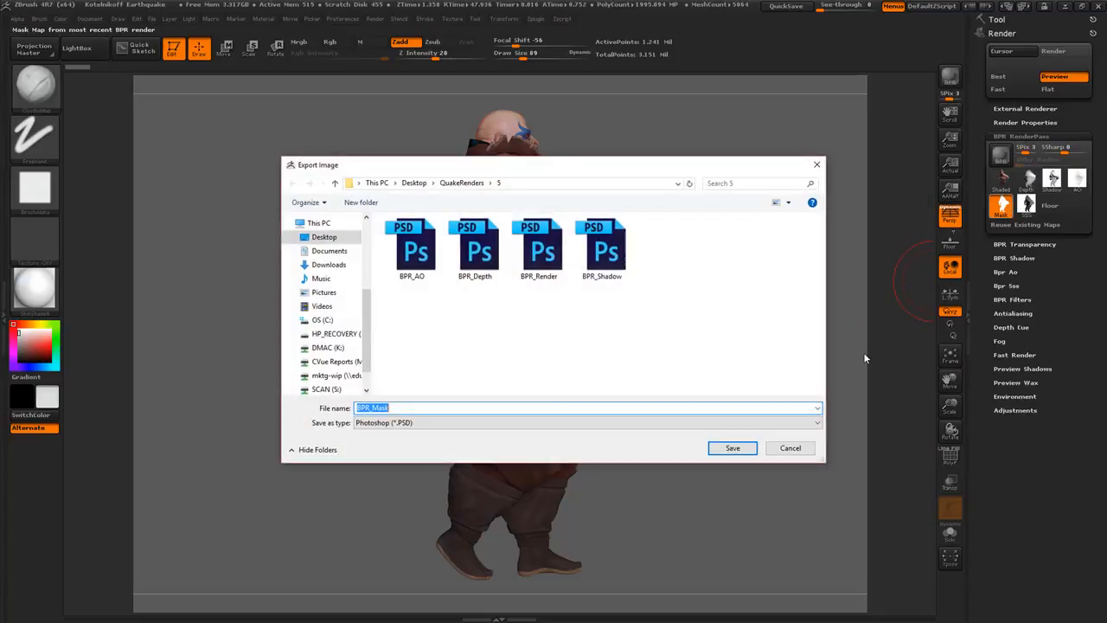
pyautogui.press('Return')
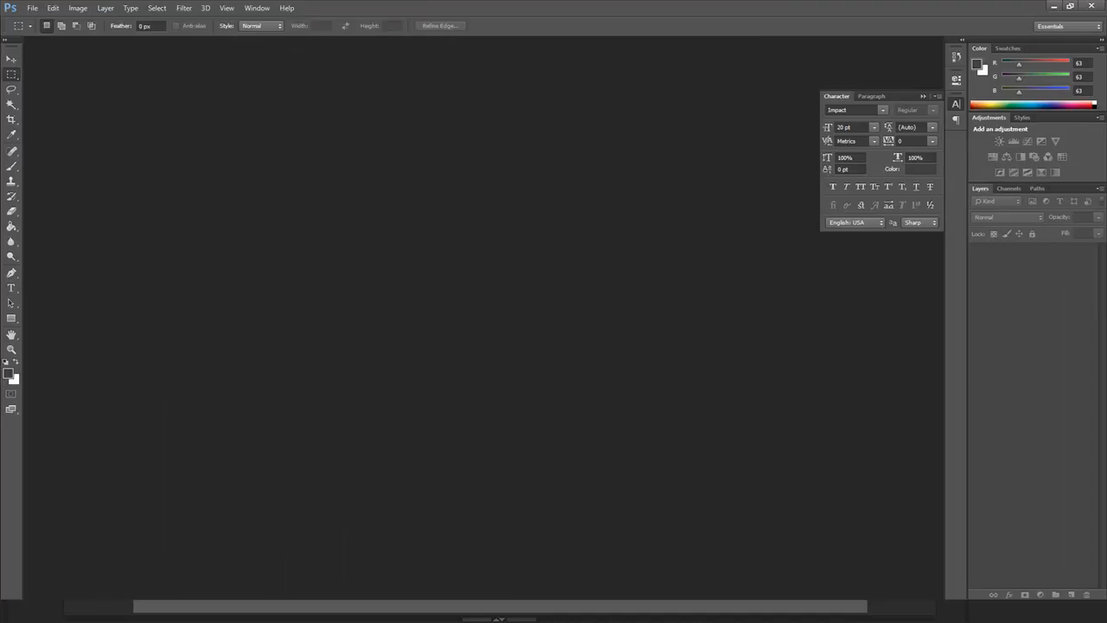
# Switch to Photoshop, minimize ZBrush and the file browser behind it, and maximize the Photoshop window
pyautogui.click(32, 8)
pyautogui.click(32, 8)
pyautogui.doubleClick(541, 17)
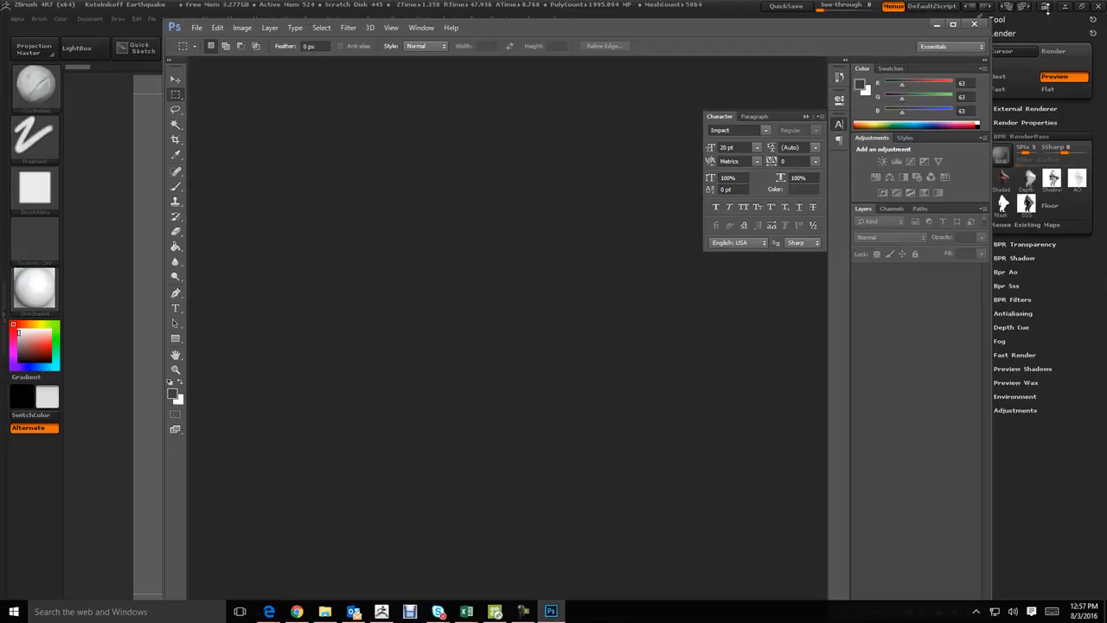
pyautogui.click(1065, 7)
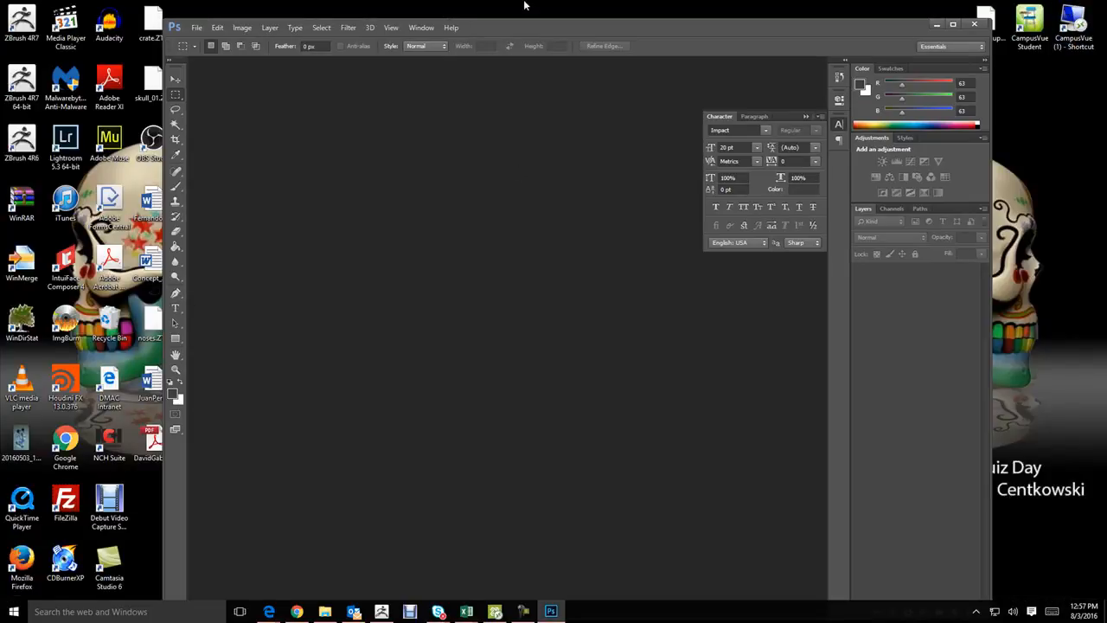
pyautogui.moveTo(536, 26); pyautogui.dragTo(686, 42)
pyautogui.click(275, 48)
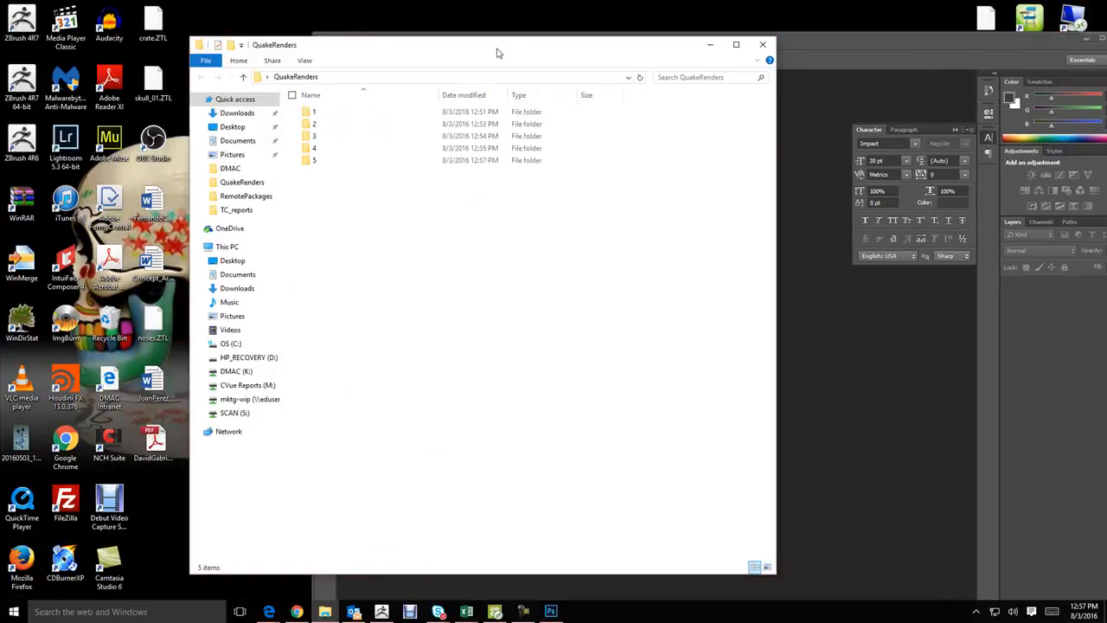
pyautogui.click(716, 44)
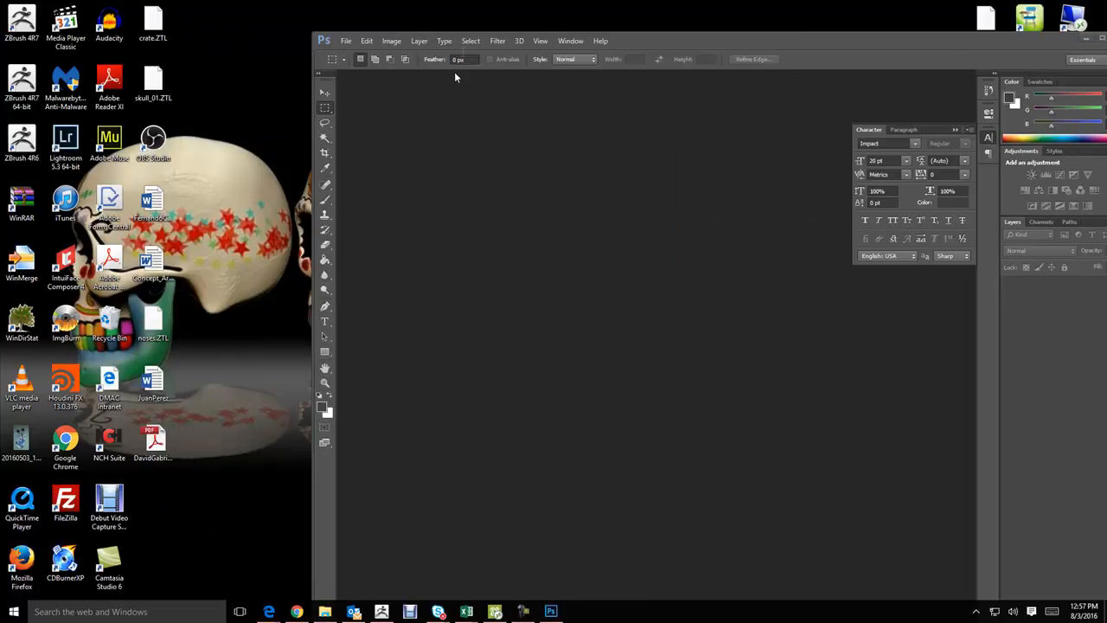
pyautogui.moveTo(638, 43); pyautogui.dragTo(526, 334)
pyautogui.moveTo(552, 261); pyautogui.dragTo(1106, 227)
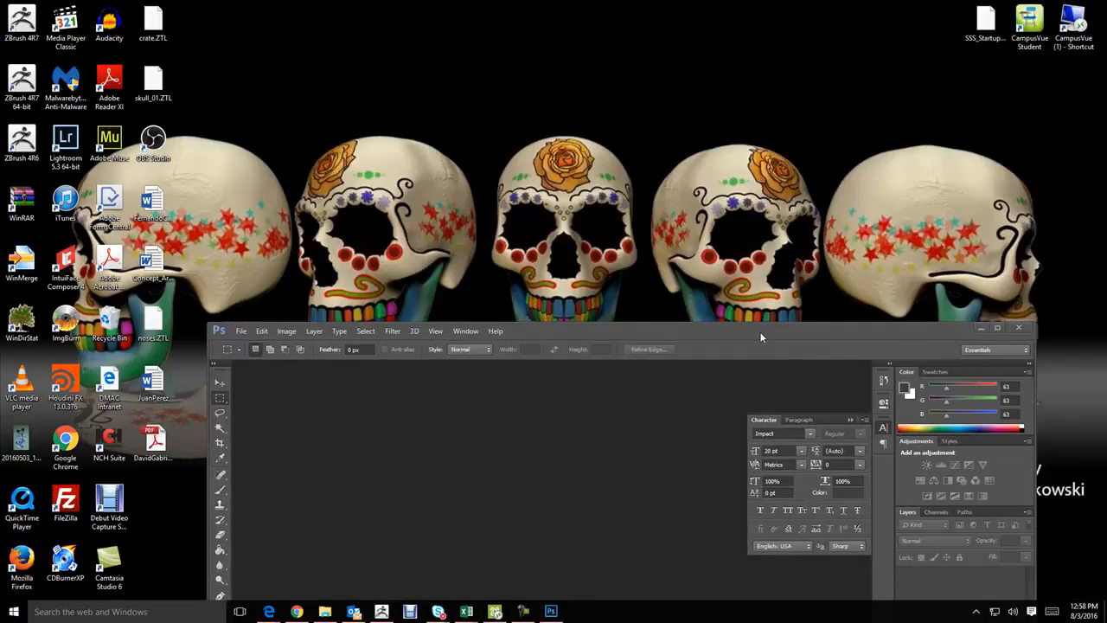
pyautogui.moveTo(760, 334); pyautogui.dragTo(745, 162)
pyautogui.doubleClick(744, 162)
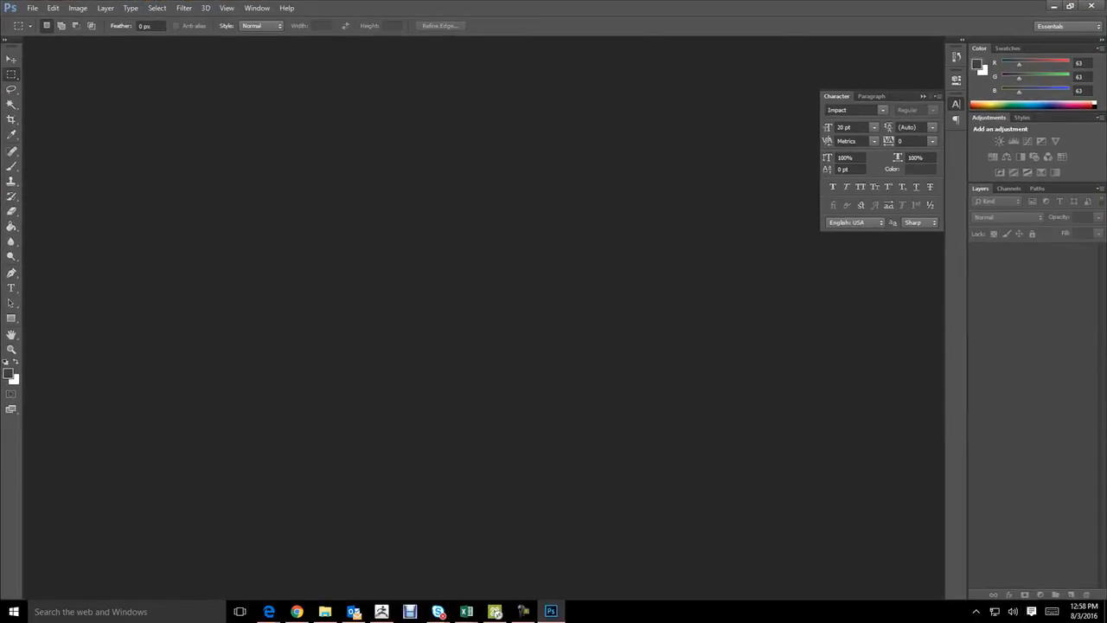
# Open all five PSD passes from the QuakeRenders folder 1 in Photoshop
pyautogui.click(325, 612)
pyautogui.click(316, 115)
pyautogui.doubleClick(317, 115)
pyautogui.moveTo(410, 54); pyautogui.dragTo(408, 162)
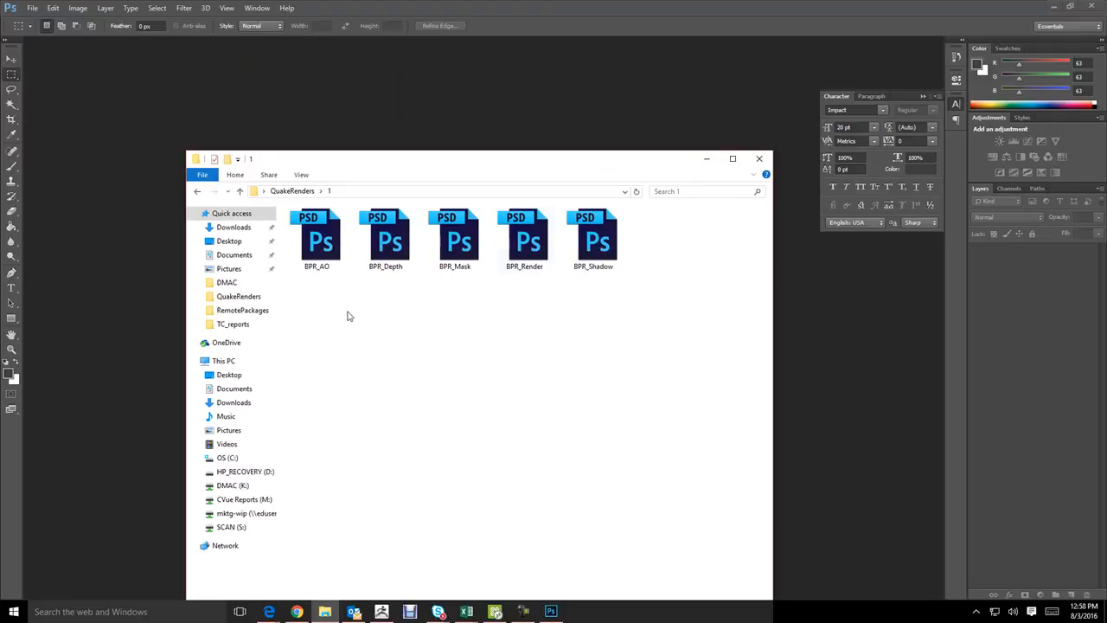
pyautogui.moveTo(310, 307); pyautogui.dragTo(619, 213)
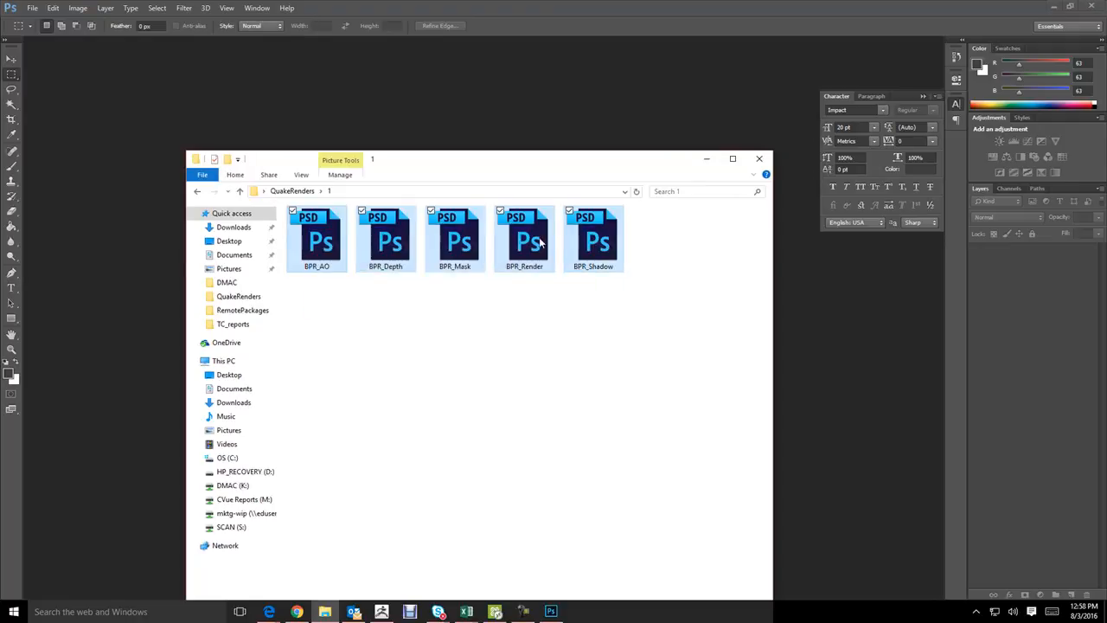
pyautogui.doubleClick(520, 227)
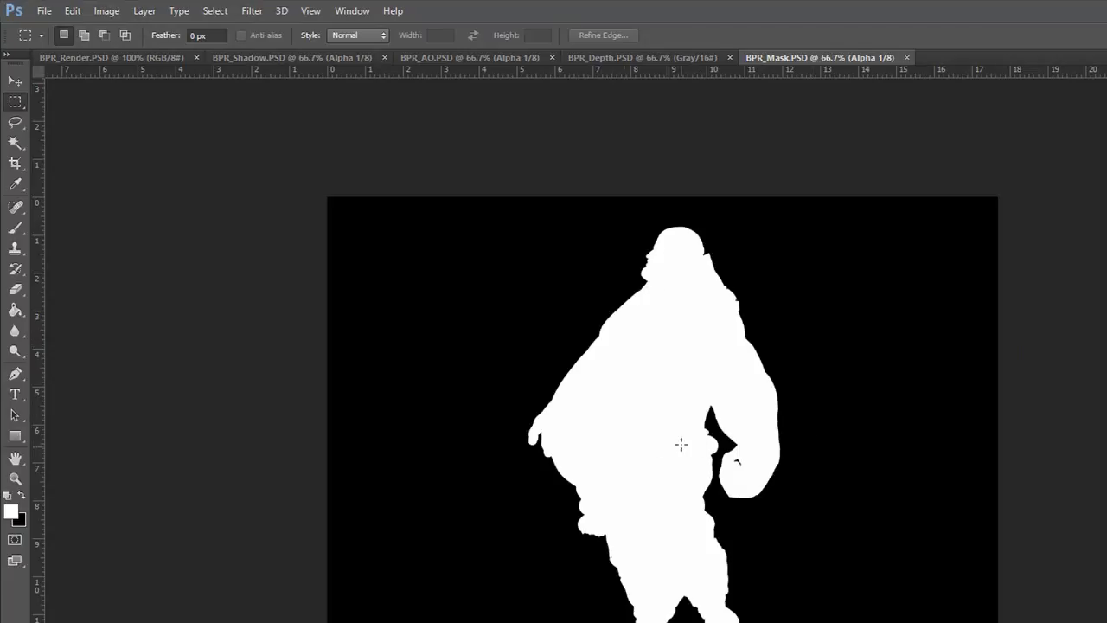
# Copy the whole BPR_Mask image into BPR_Render as a new layer and close the mask file
pyautogui.hotkey('ctrl', 'a')
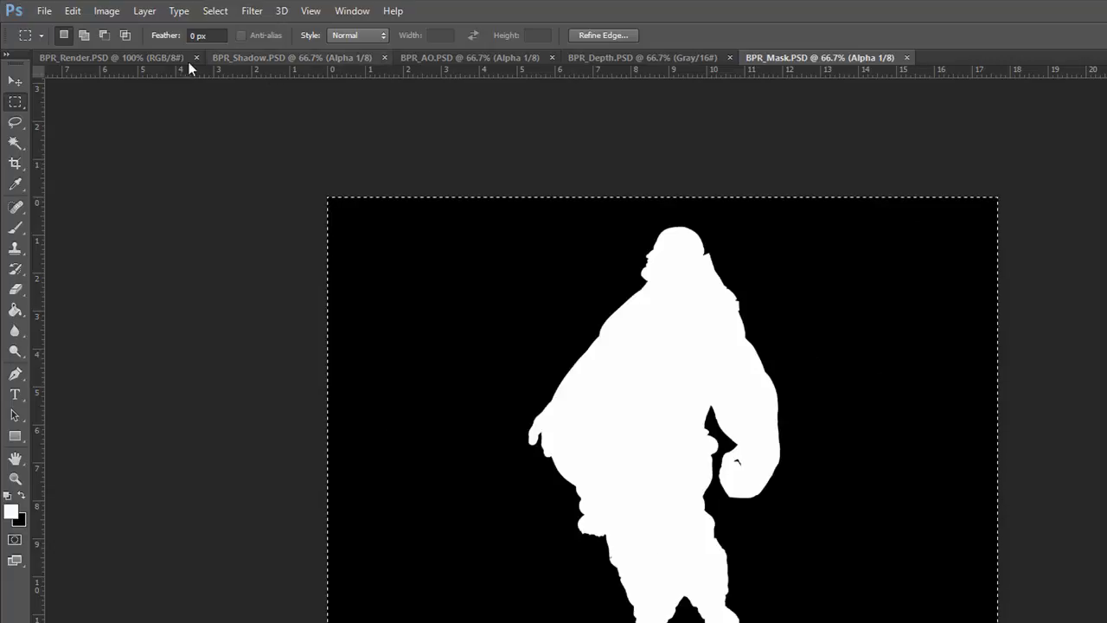
pyautogui.click(109, 58)
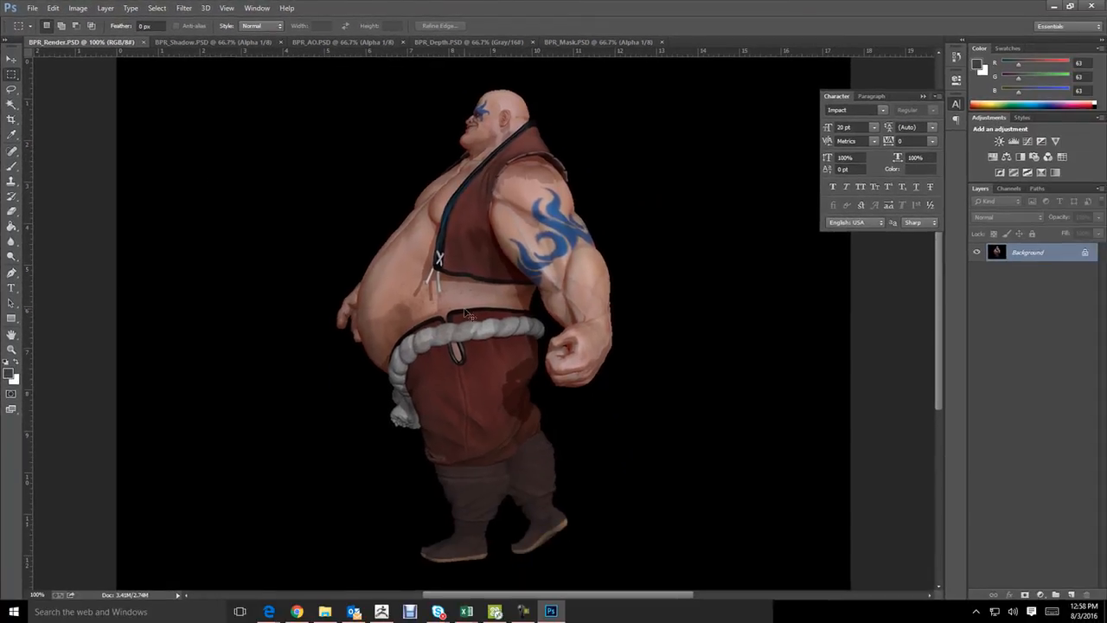
pyautogui.hotkey('ctrl', 'v')
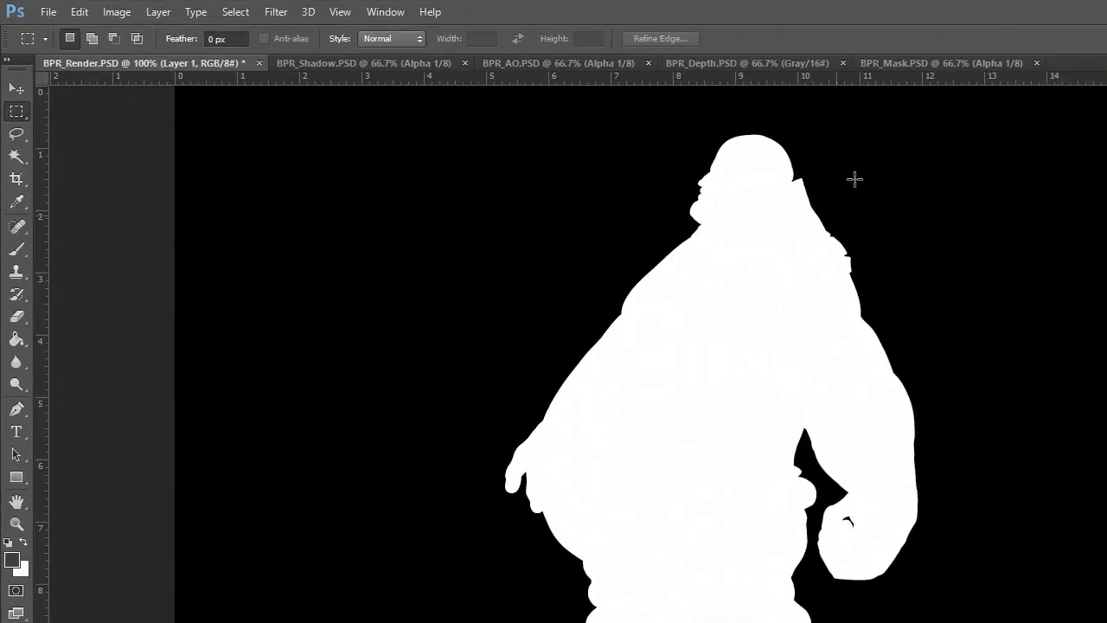
pyautogui.click(925, 66)
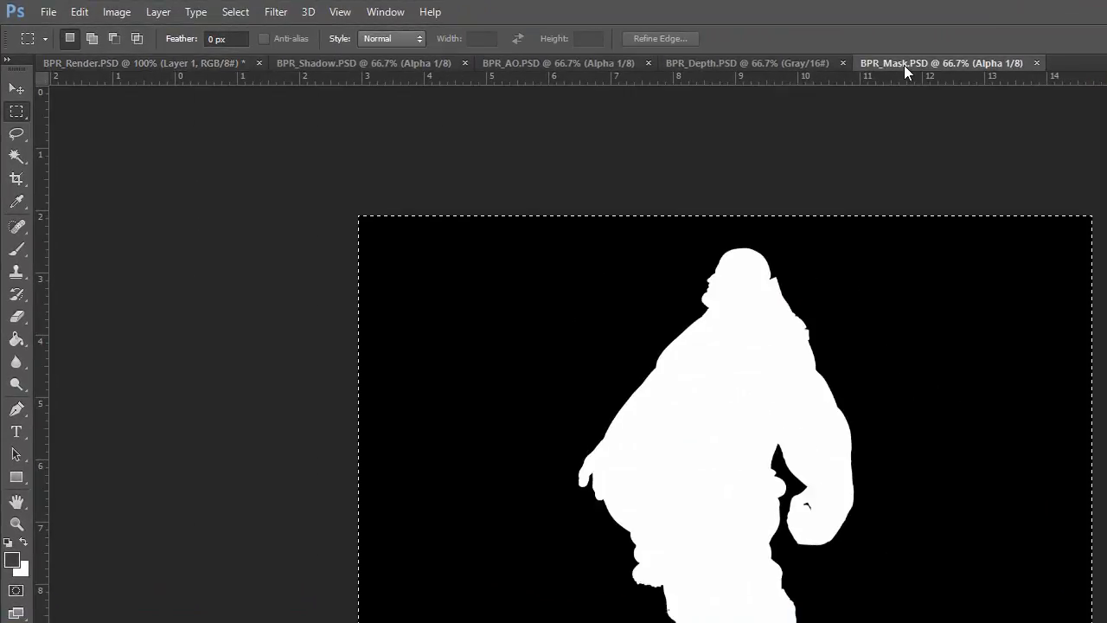
pyautogui.click(1037, 63)
# Copy the whole BPR_Depth image into BPR_Render as a new layer and close the depth file
pyautogui.click(817, 64)
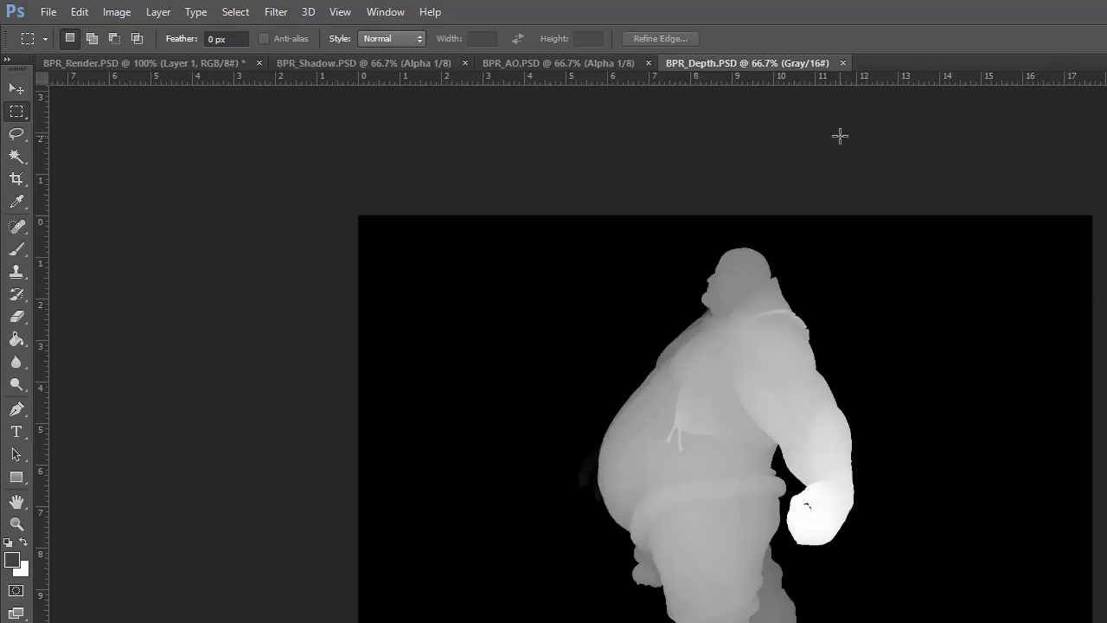
pyautogui.hotkey('ctrl', 'a')
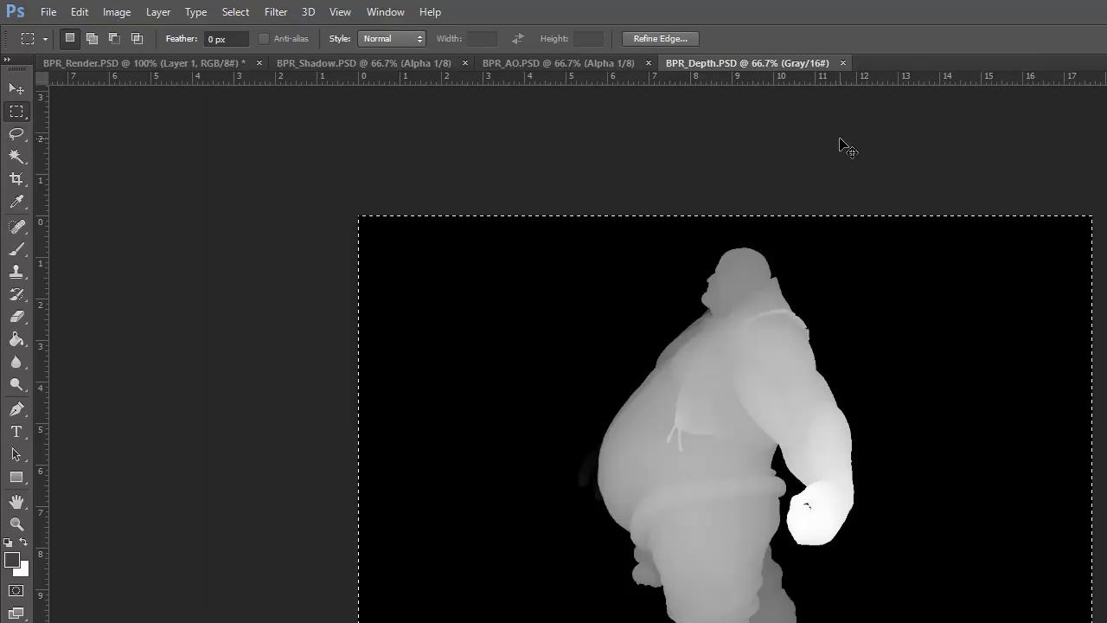
pyautogui.click(174, 63)
pyautogui.hotkey('ctrl', 'v')
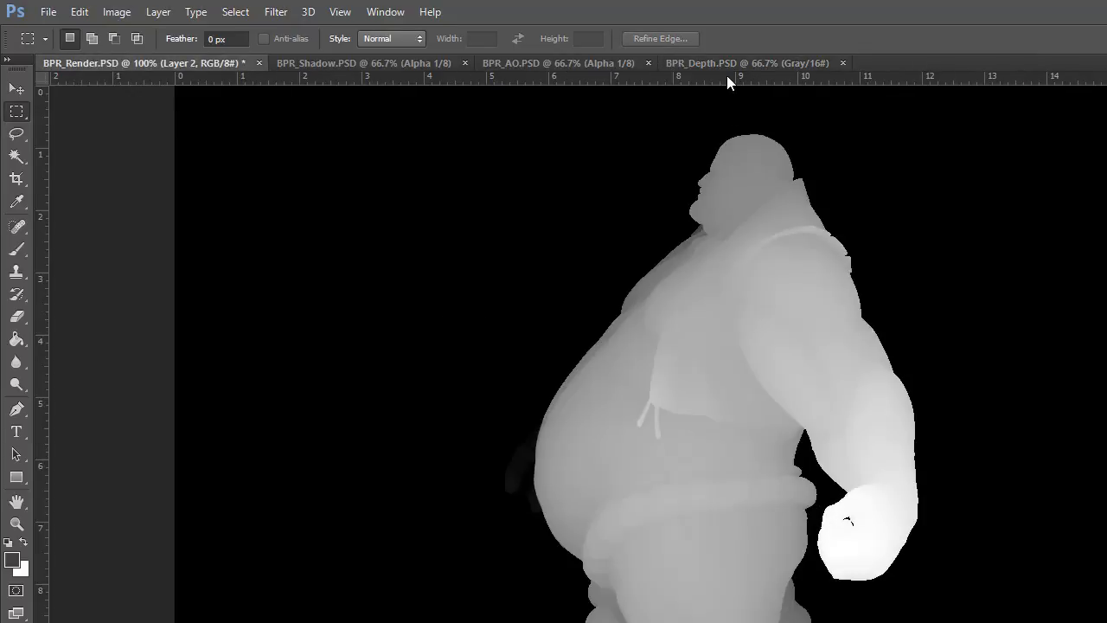
pyautogui.click(844, 63)
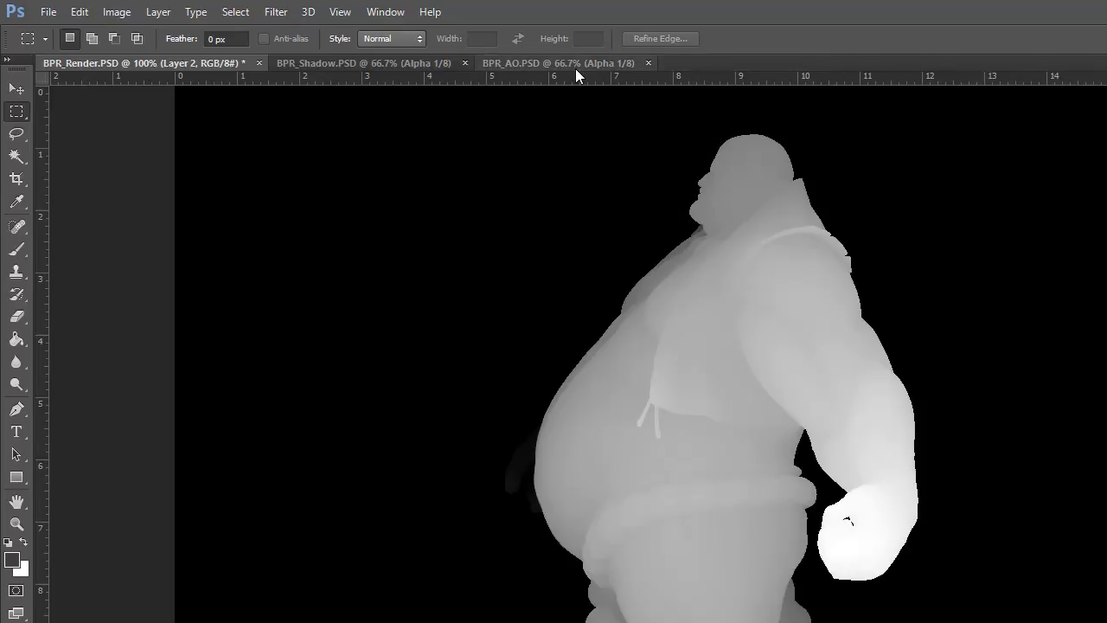
# Copy the whole BPR_AO image into BPR_Render as a new layer and close the AO file
pyautogui.click(573, 64)
pyautogui.hotkey('ctrl', 'a')
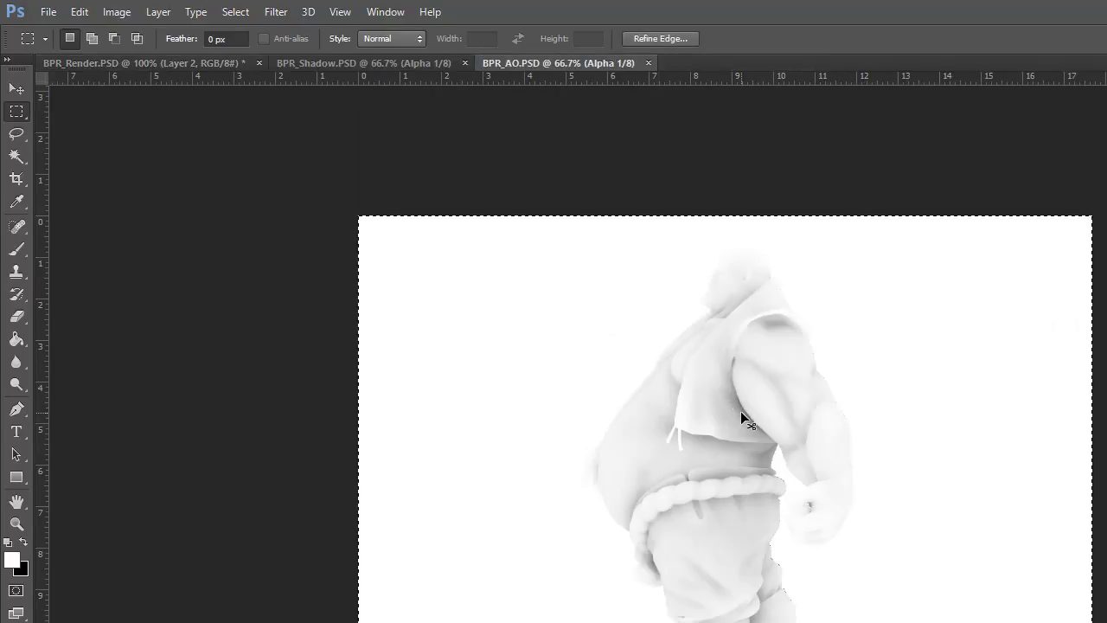
pyautogui.click(222, 66)
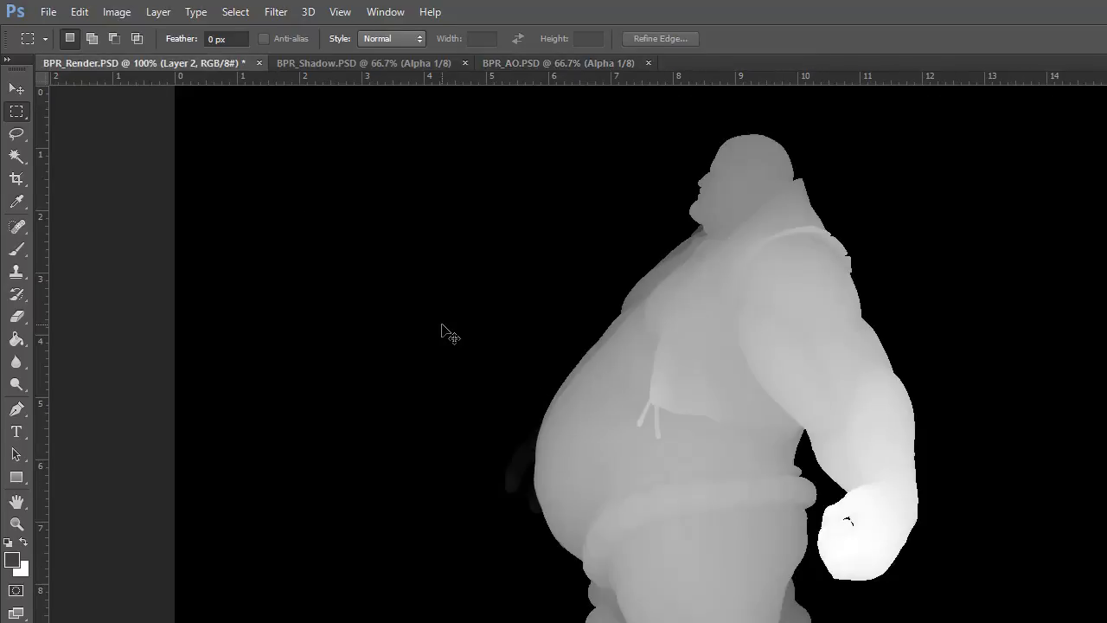
pyautogui.hotkey('ctrl', 'v')
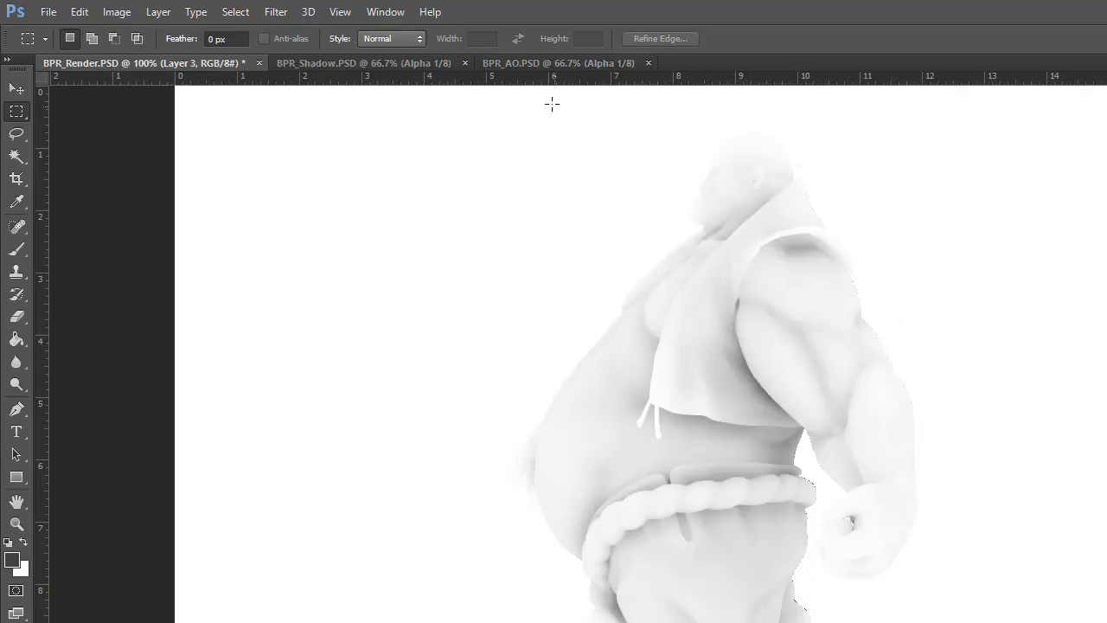
pyautogui.click(648, 63)
# Copy the whole BPR_Shadow image into BPR_Render as a new layer and close the shadow file
pyautogui.click(396, 68)
pyautogui.press('x')
pyautogui.hotkey('ctrl', 'a')
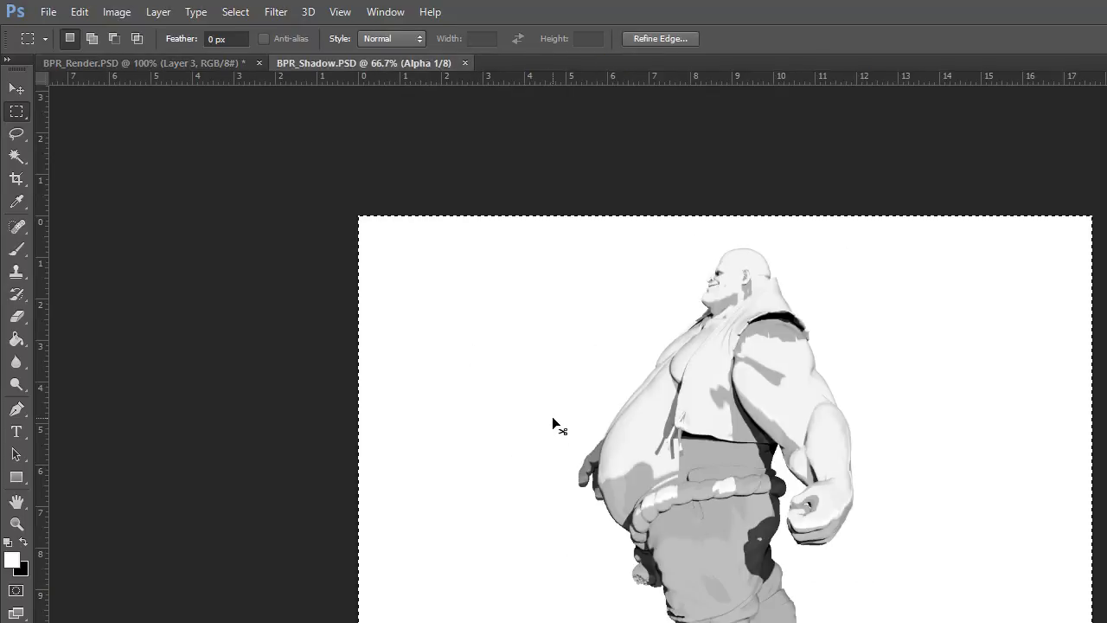
pyautogui.click(196, 63)
pyautogui.hotkey('ctrl', 'v')
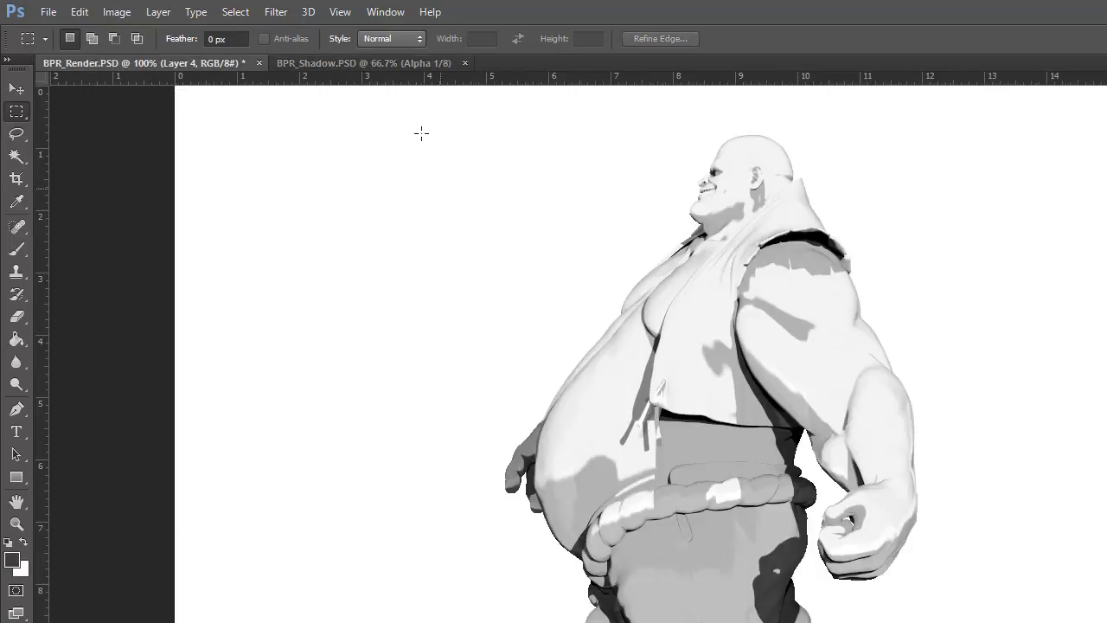
pyautogui.click(465, 63)
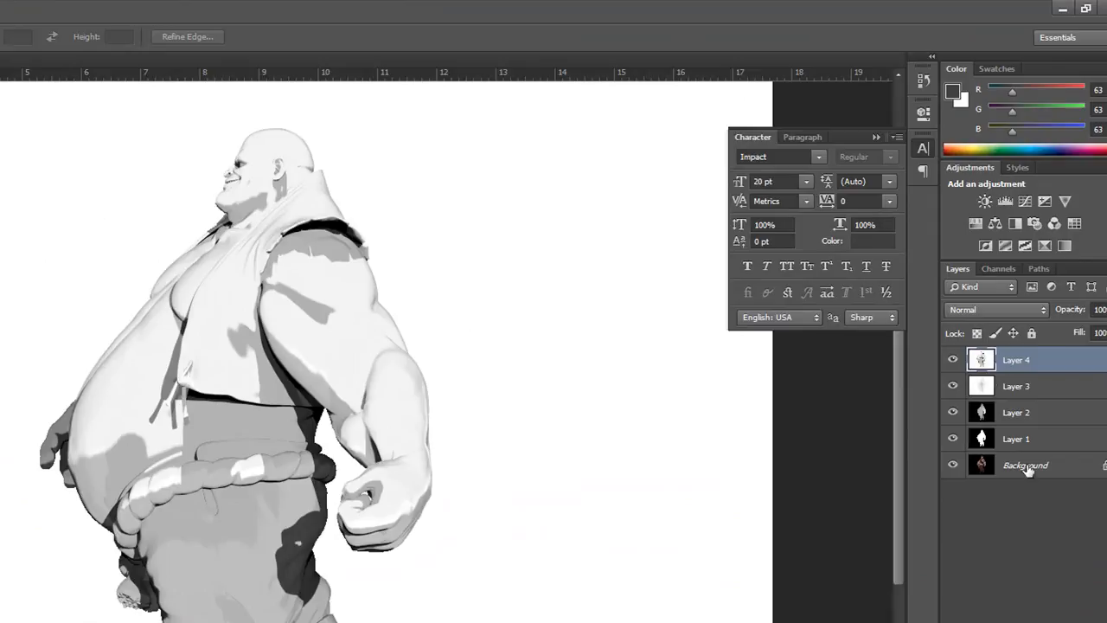
# Select the Background layer and hide the four pasted pass layers above it
pyautogui.click(974, 468)
pyautogui.moveTo(953, 442); pyautogui.dragTo(953, 360)
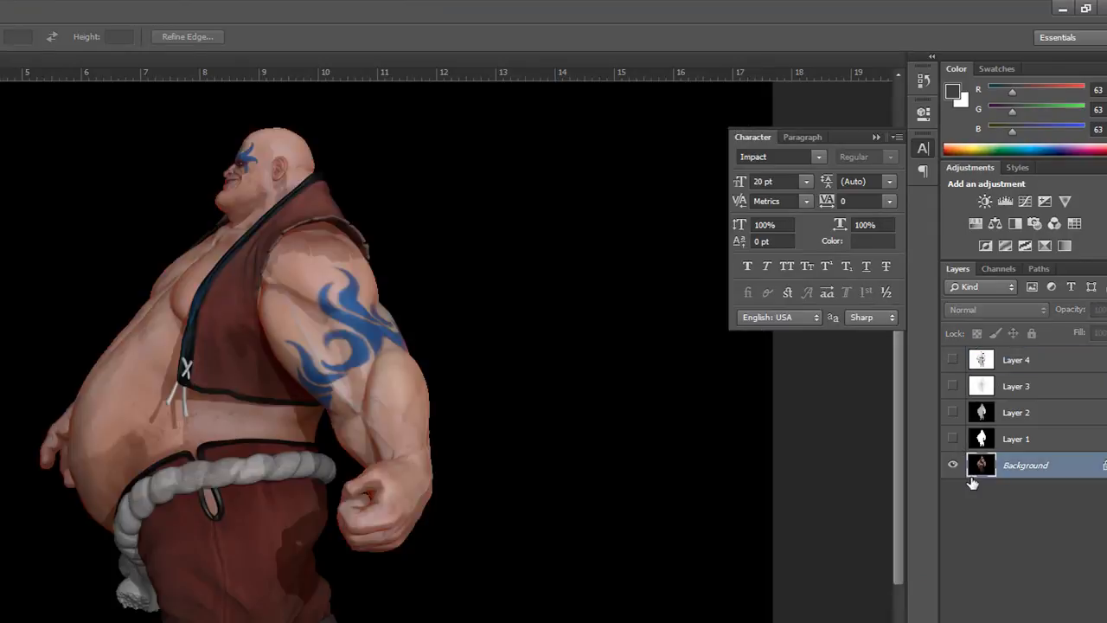
# Convert the Background into a regular layer named Layer 0 and move it between Layer 3 and Layer 2
pyautogui.doubleClick(983, 467)
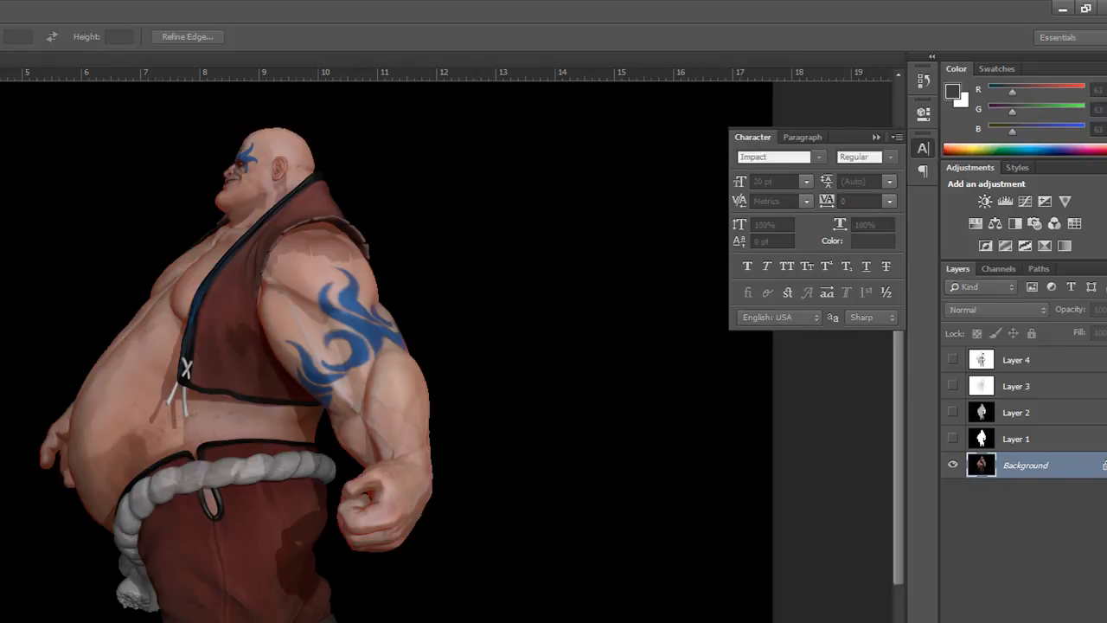
pyautogui.press('Return')
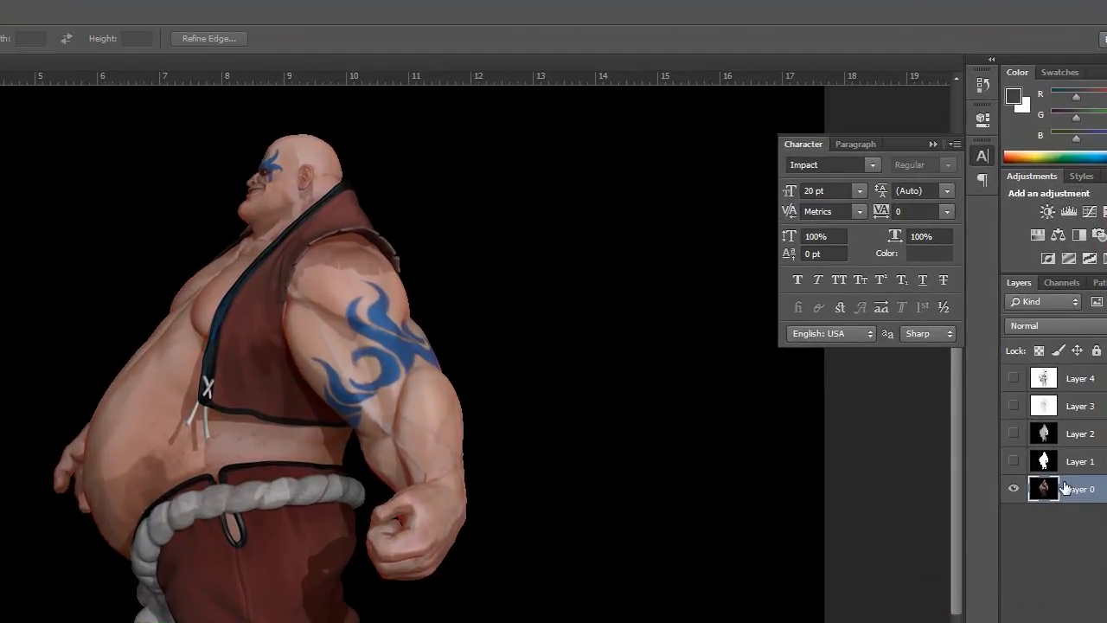
pyautogui.moveTo(1044, 490); pyautogui.dragTo(1042, 431)
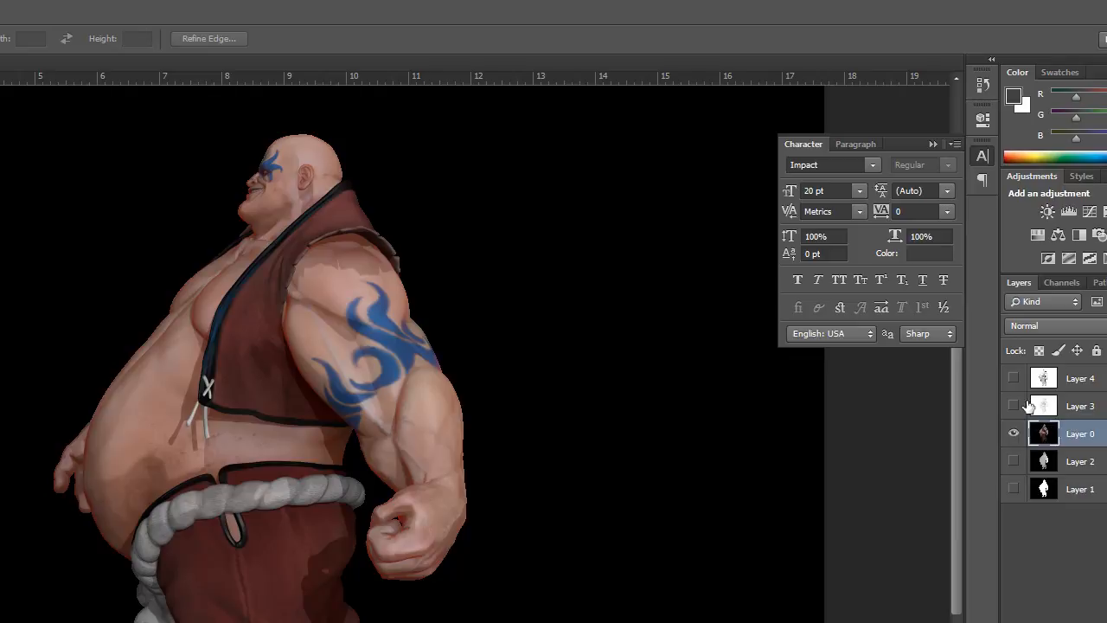
# Show Layer 4, select it and set its blend mode to Multiply over the colour render
pyautogui.click(1014, 378)
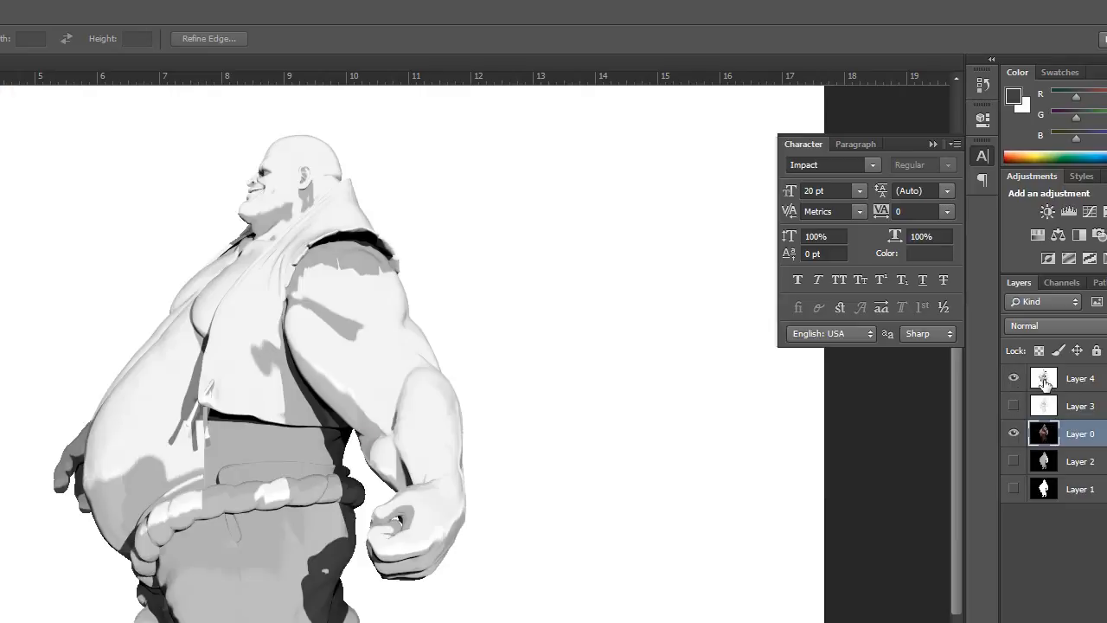
pyautogui.click(1047, 383)
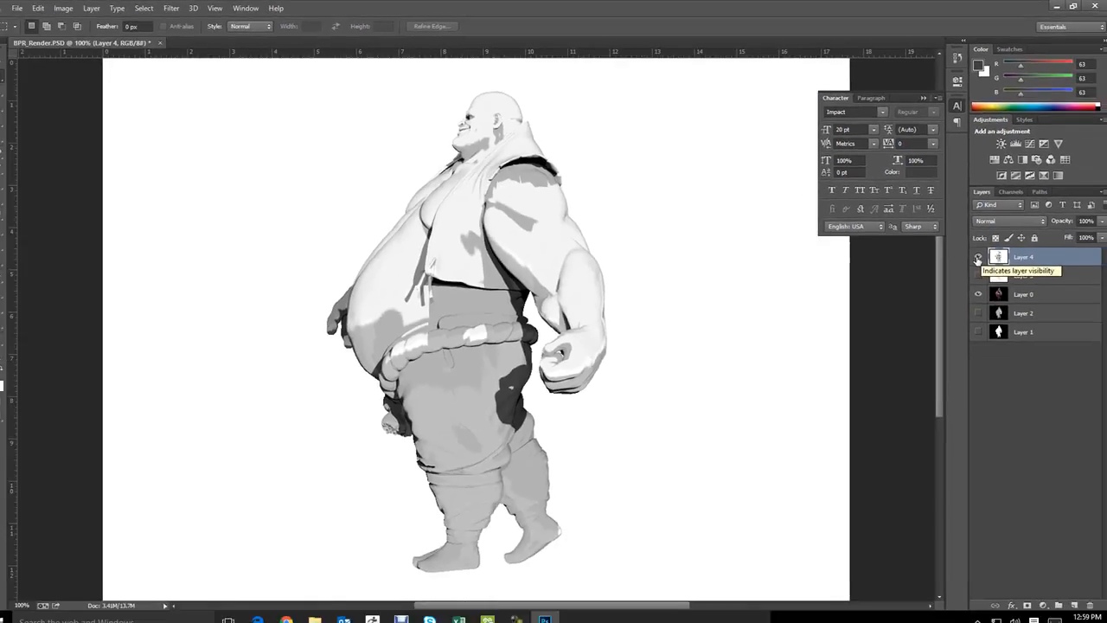
pyautogui.click(978, 258)
pyautogui.click(977, 257)
pyautogui.click(977, 255)
pyautogui.click(977, 254)
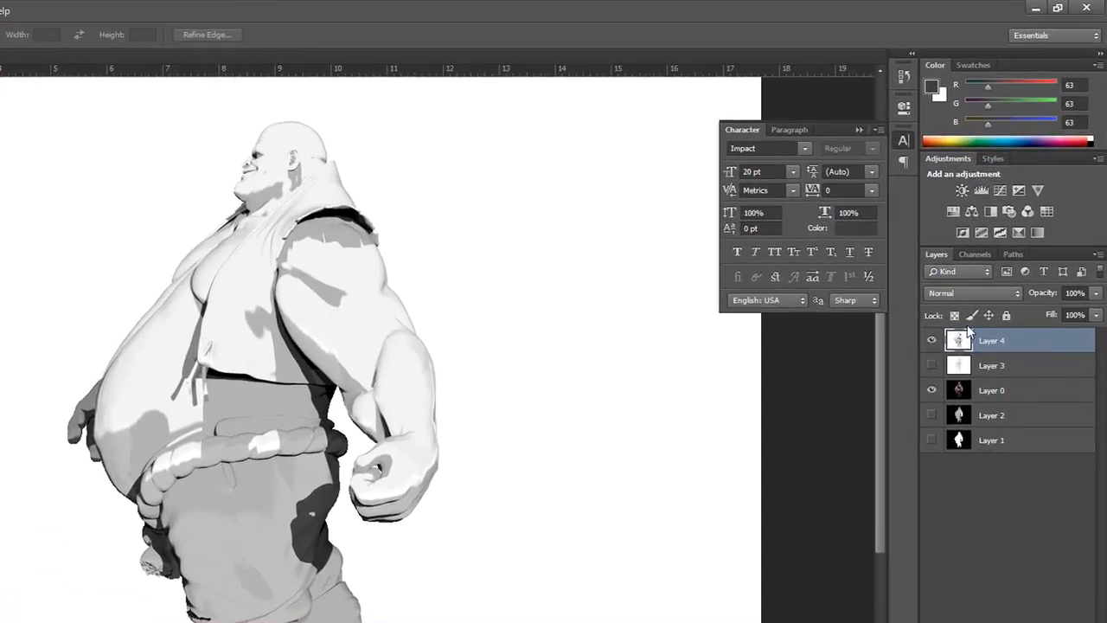
pyautogui.click(959, 297)
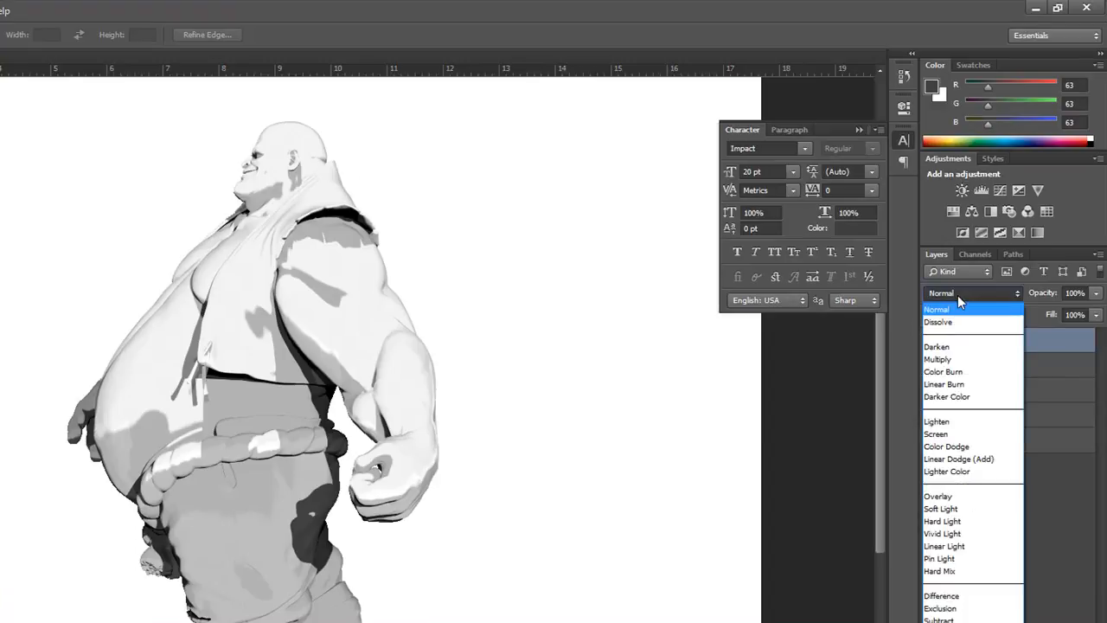
pyautogui.click(939, 359)
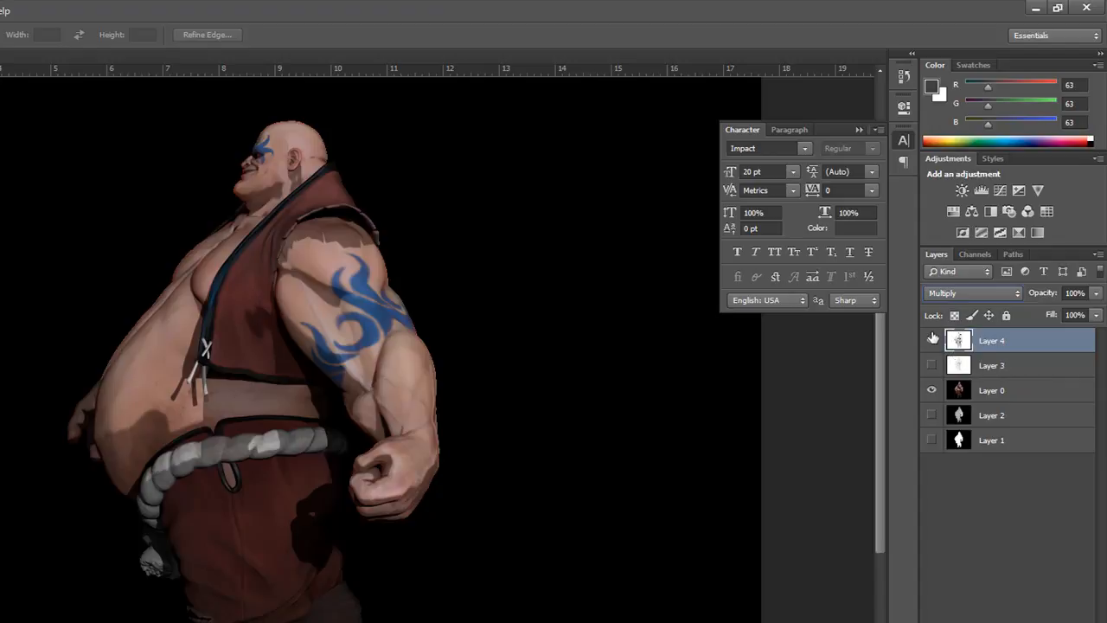
# Compare the character's shading with and without the multiplied Layer 4 by toggling that layer's visibility
pyautogui.click(933, 341)
pyautogui.click(932, 341)
pyautogui.click(933, 341)
pyautogui.click(933, 340)
pyautogui.click(933, 340)
pyautogui.click(933, 341)
pyautogui.click(933, 341)
pyautogui.click(932, 341)
# Lower Layer 4's opacity to about 47% and deselect the layer
pyautogui.click(1097, 294)
pyautogui.moveTo(1092, 314)
pyautogui.mouseDown()
pyautogui.moveTo(1031, 316)
pyautogui.moveTo(1080, 312)
pyautogui.moveTo(1056, 315)
pyautogui.mouseUp()
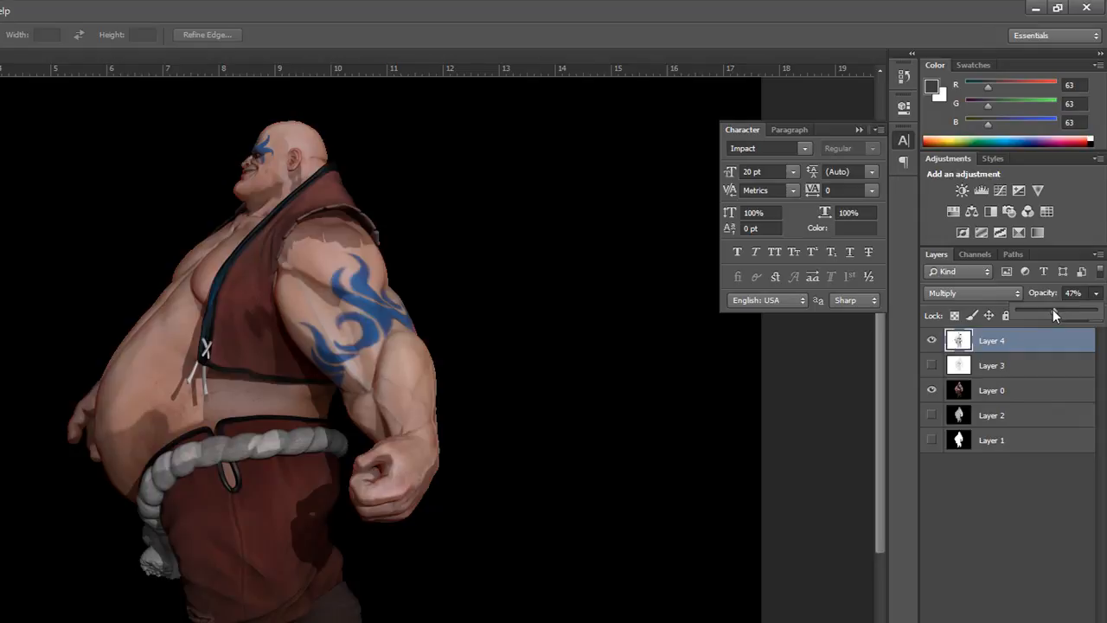
pyautogui.click(989, 492)
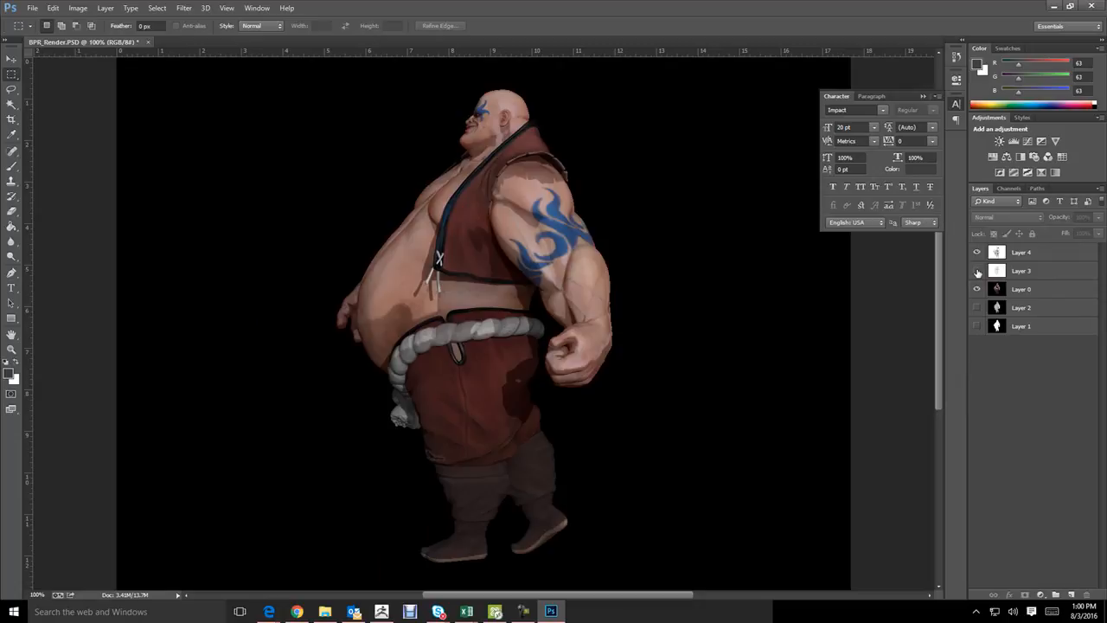
# Show Layer 3, set its blend mode to Multiply, and compare the image with the layer on and off
pyautogui.click(978, 271)
pyautogui.click(995, 217)
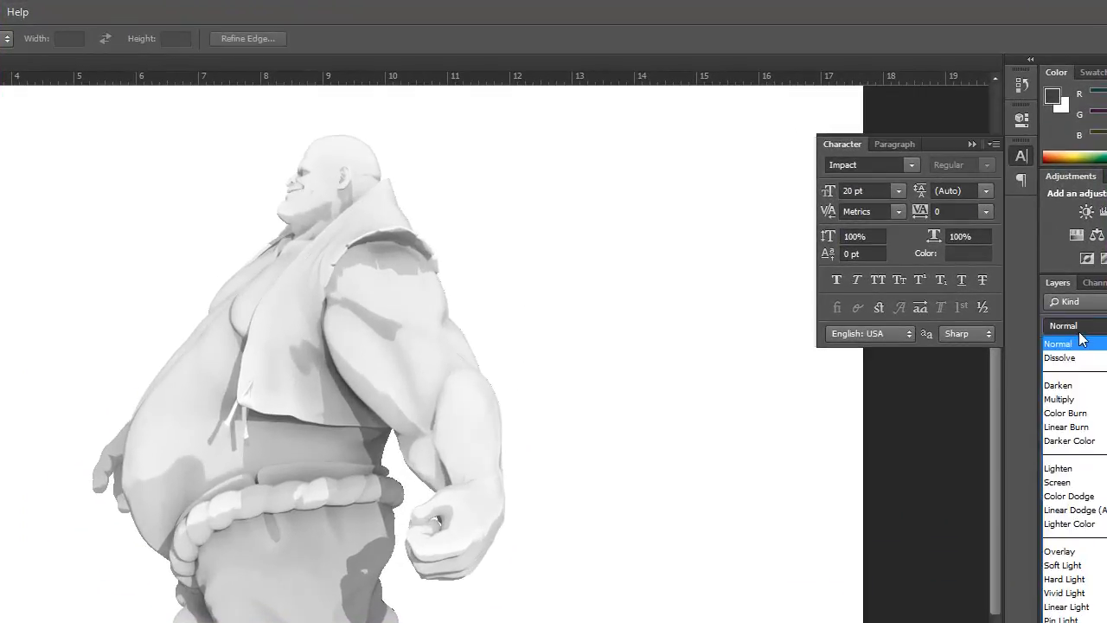
pyautogui.click(1059, 399)
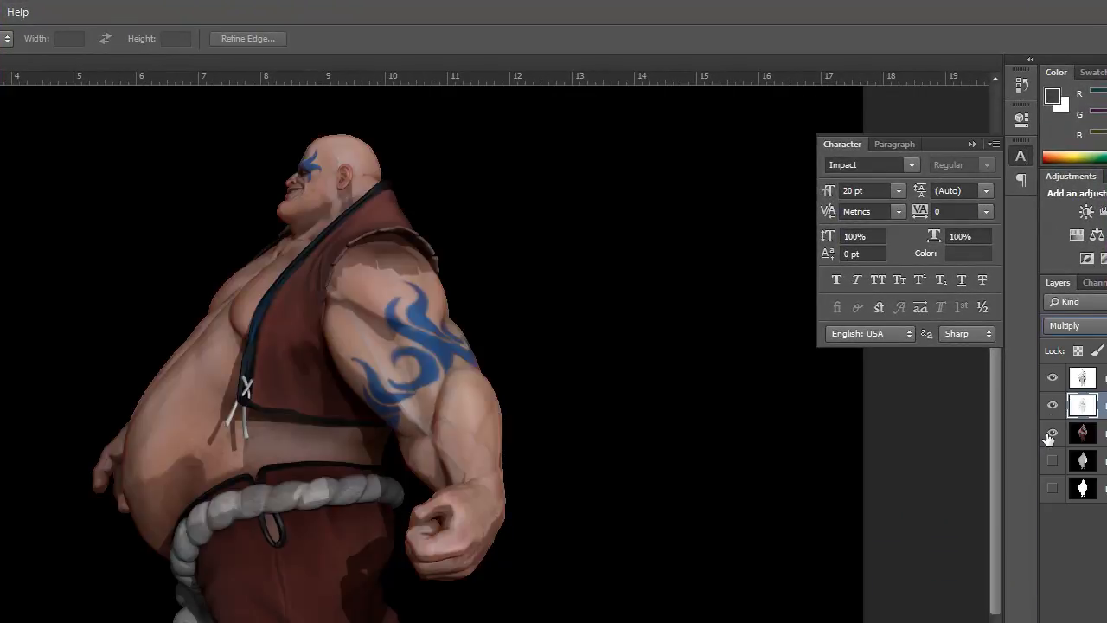
pyautogui.click(1053, 405)
pyautogui.click(1053, 405)
pyautogui.click(1053, 405)
pyautogui.click(1053, 406)
pyautogui.click(1053, 406)
pyautogui.click(1053, 406)
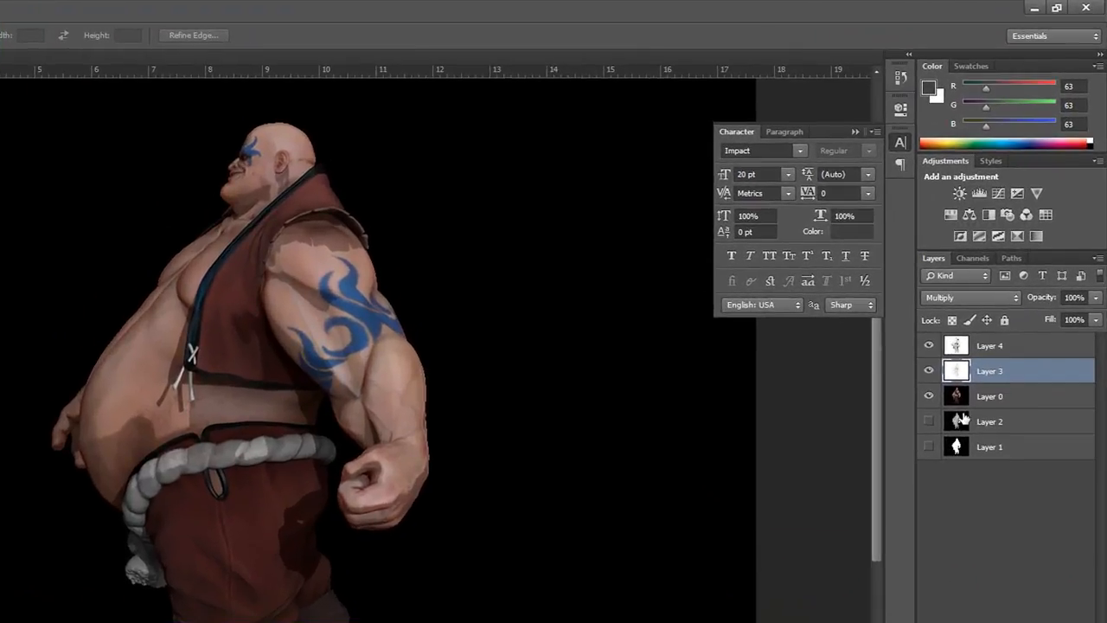
# Show only the depth pass on Layer 2, select that layer and select its whole image for copying
pyautogui.moveTo(931, 348); pyautogui.dragTo(930, 424)
pyautogui.click(930, 424)
pyautogui.click(960, 424)
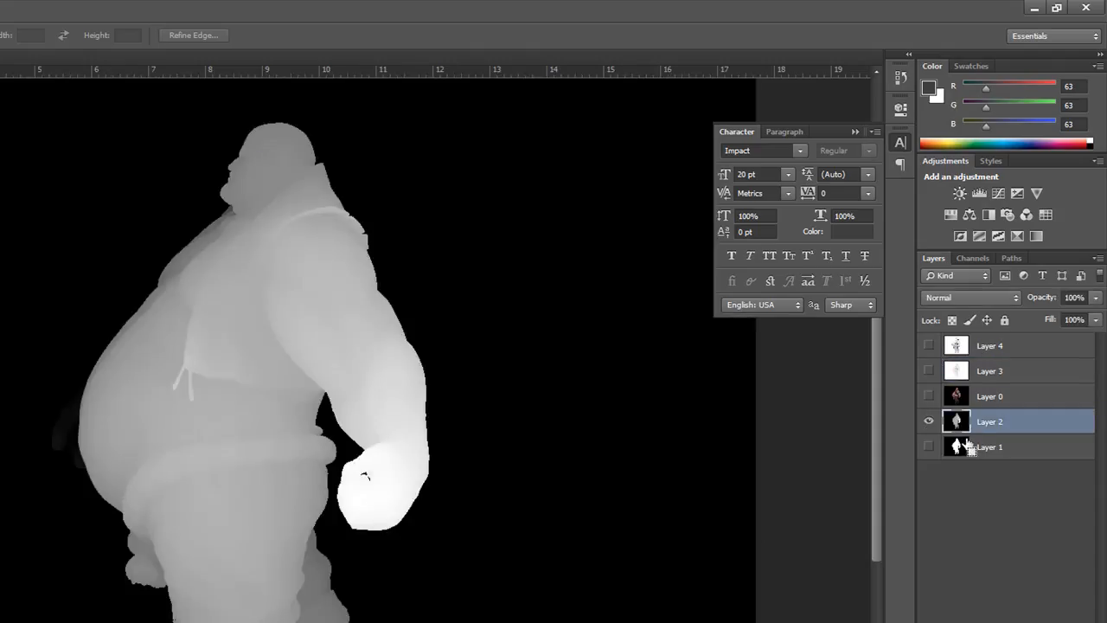
pyautogui.keyDown('ctrl'); pyautogui.click(967, 445); pyautogui.keyUp('ctrl')
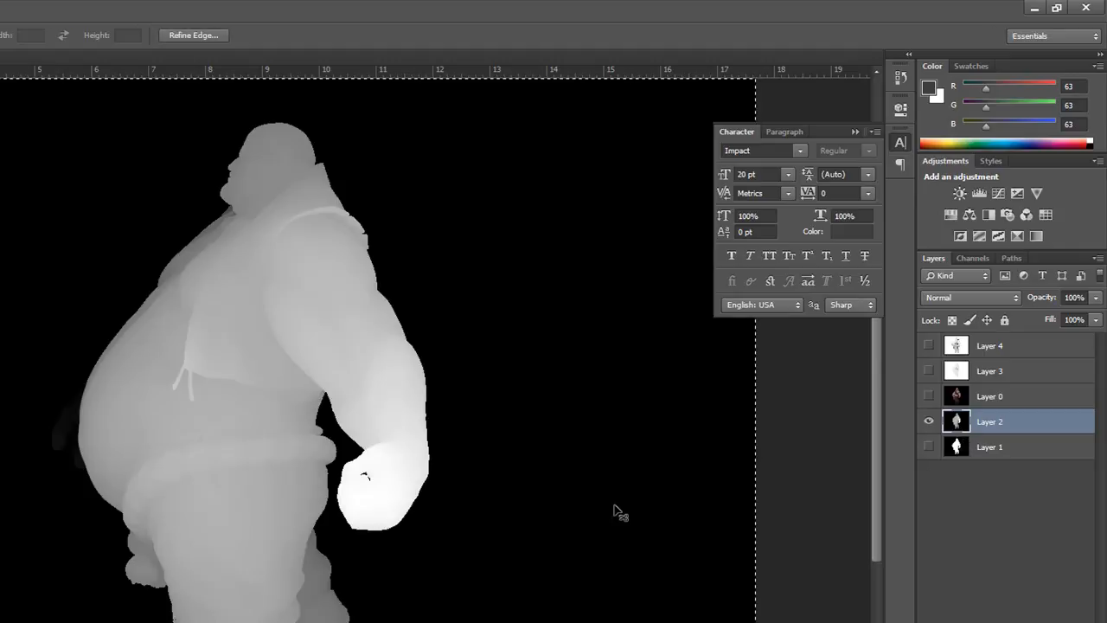
# Create a new alpha channel, paste the depth image into it, and show the RGB channels with the alpha channel hidden
pyautogui.click(975, 258)
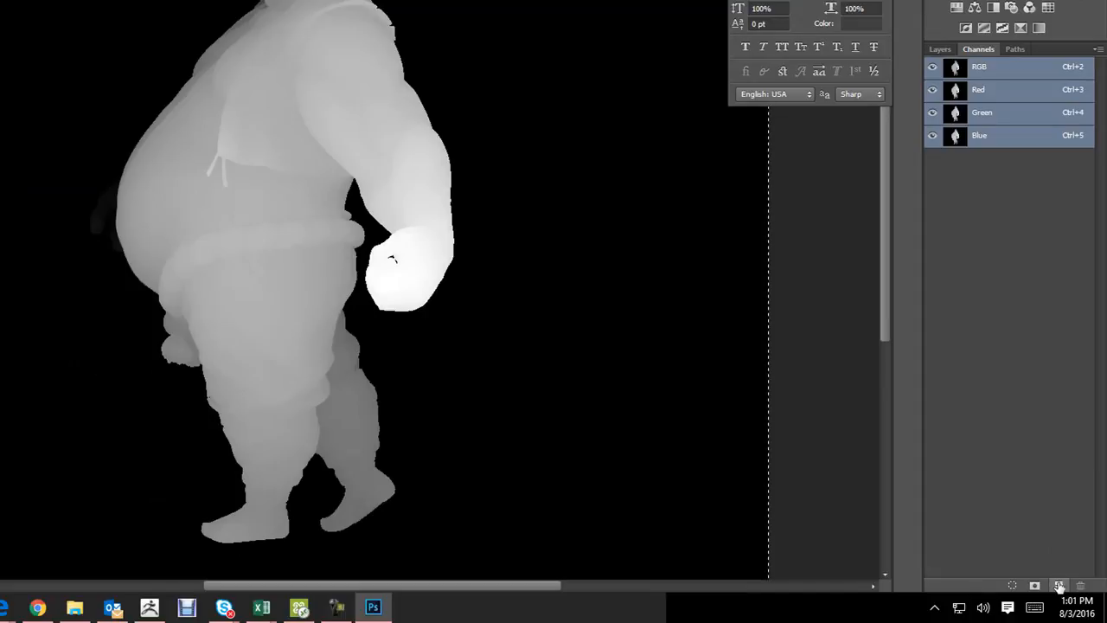
pyautogui.click(1059, 586)
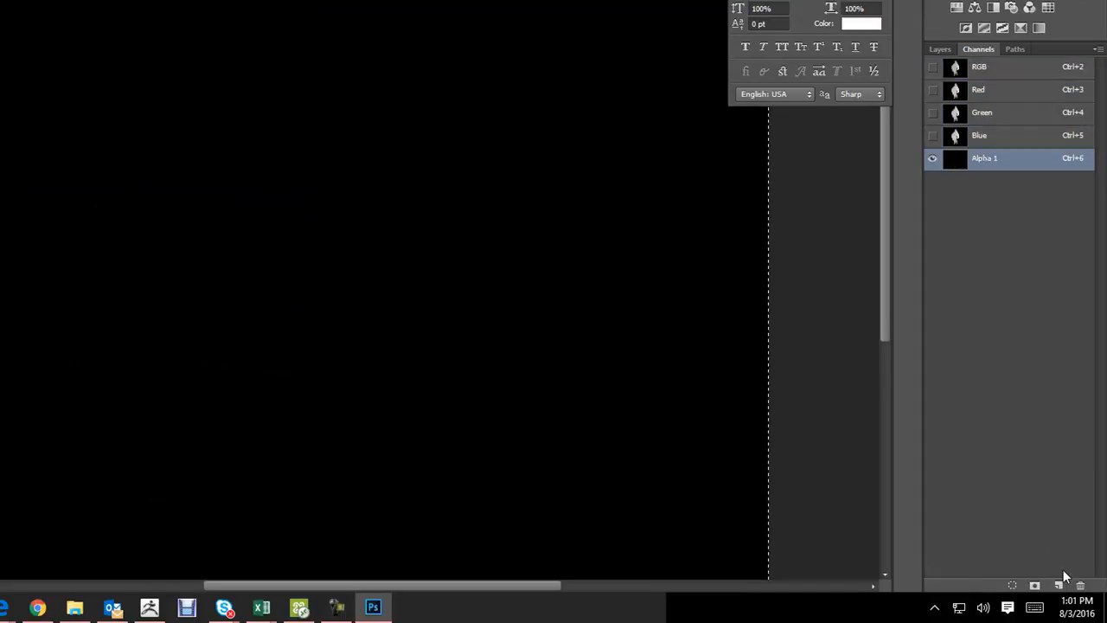
pyautogui.hotkey('ctrl', 'v')
pyautogui.click(934, 68)
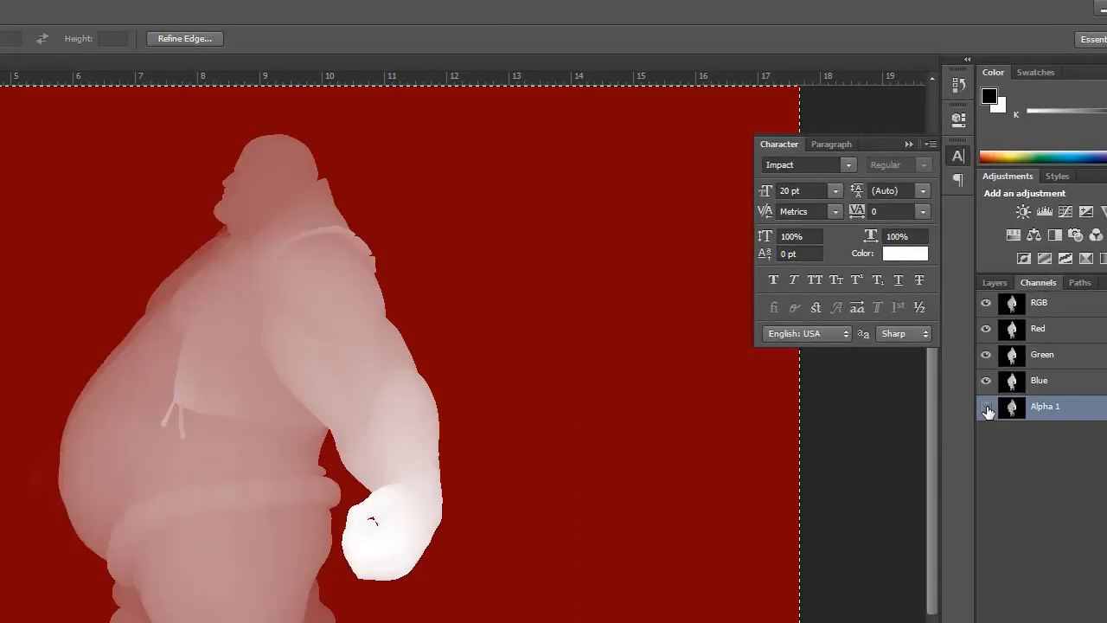
pyautogui.click(986, 406)
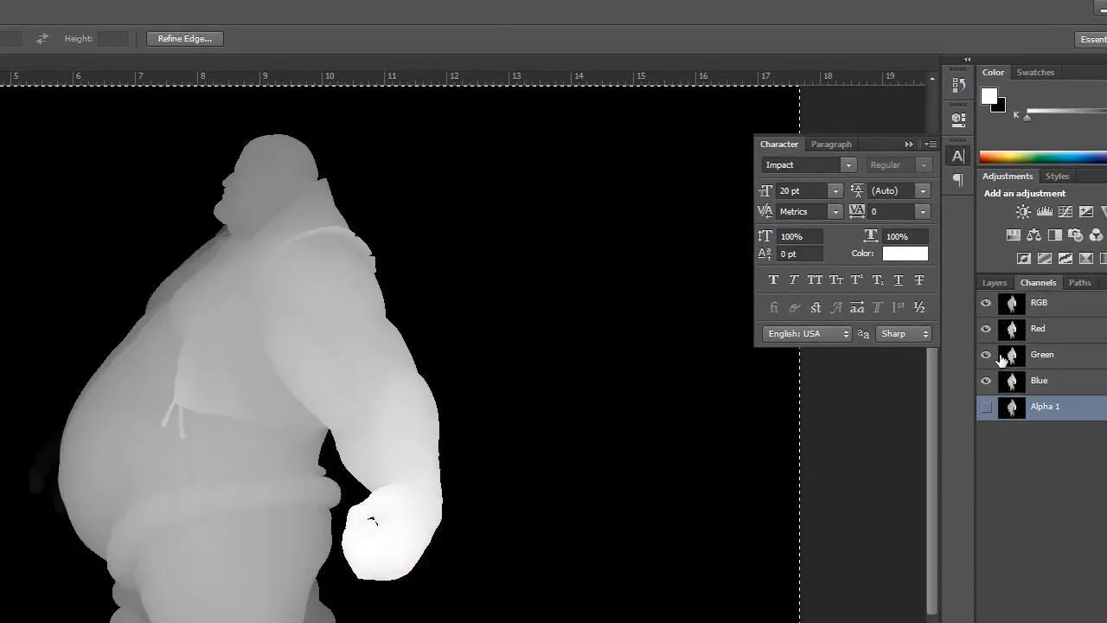
# Return to the layer stack, hide Layer 2, and show Layer 0, Layer 3 and Layer 4
pyautogui.click(997, 283)
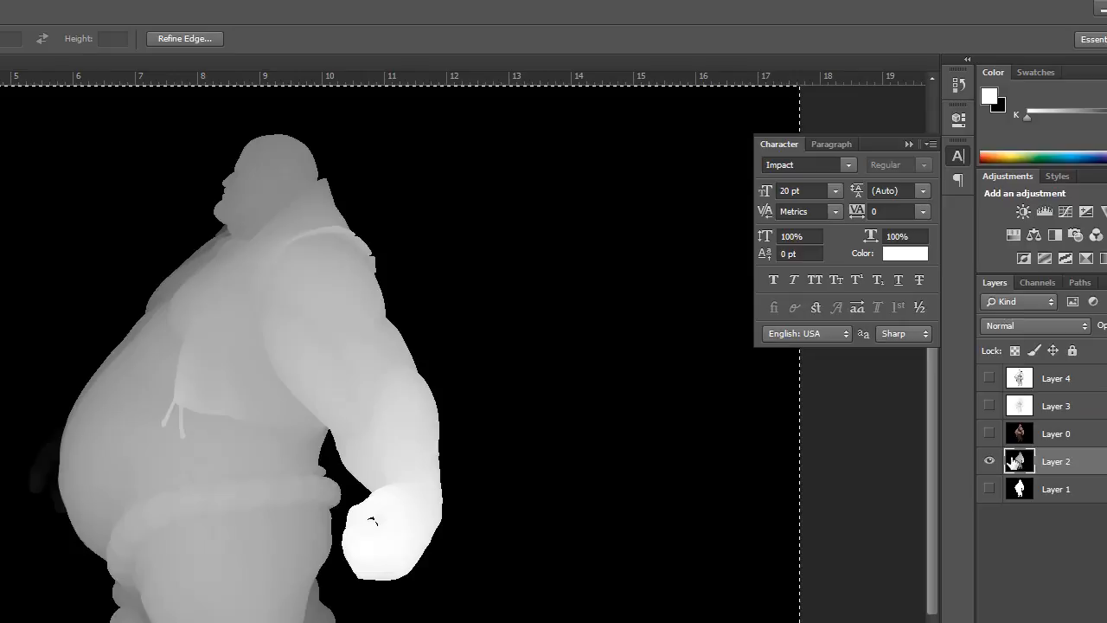
pyautogui.click(990, 462)
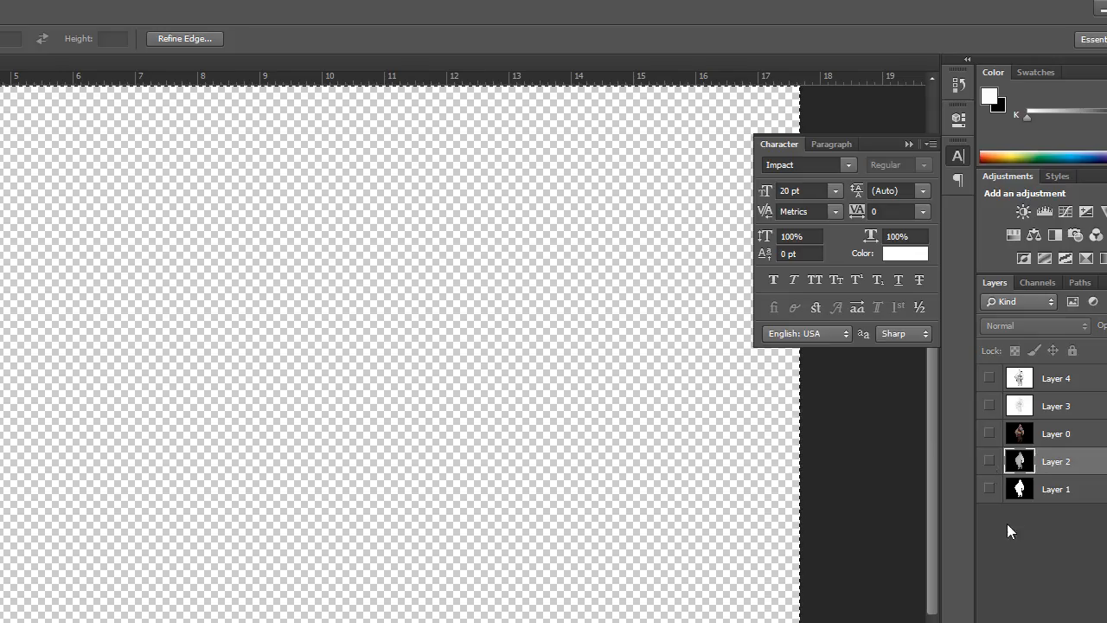
pyautogui.click(990, 433)
pyautogui.click(990, 406)
pyautogui.click(989, 378)
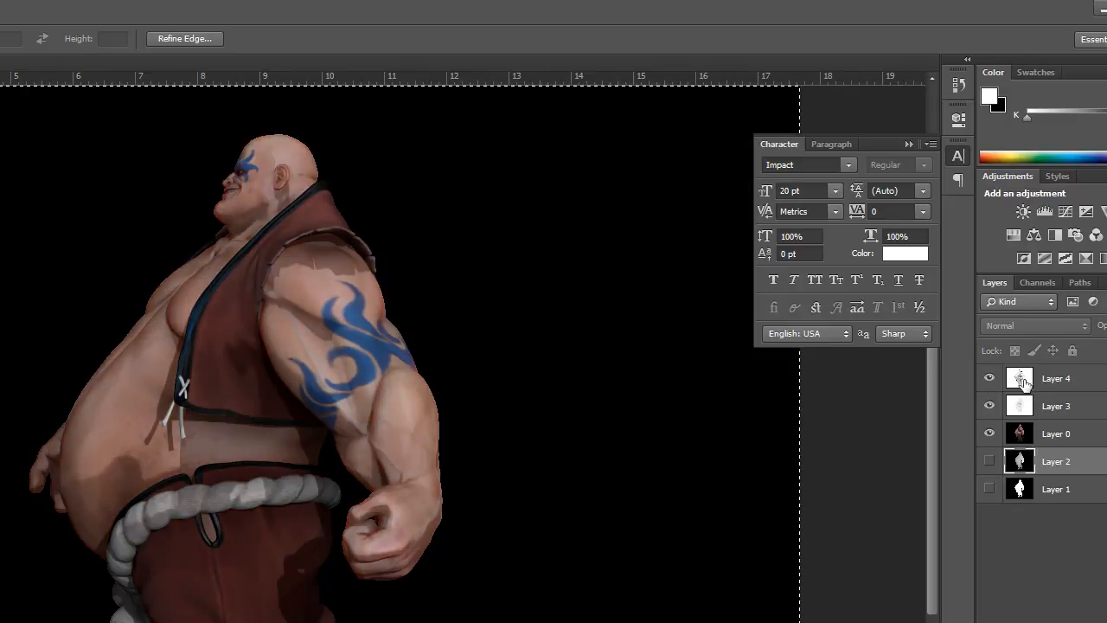
# Merge Layer 4, Layer 3 and Layer 0 into a single layer
pyautogui.click(1028, 385)
pyautogui.keyDown('shift'); pyautogui.click(1029, 435); pyautogui.keyUp('shift')
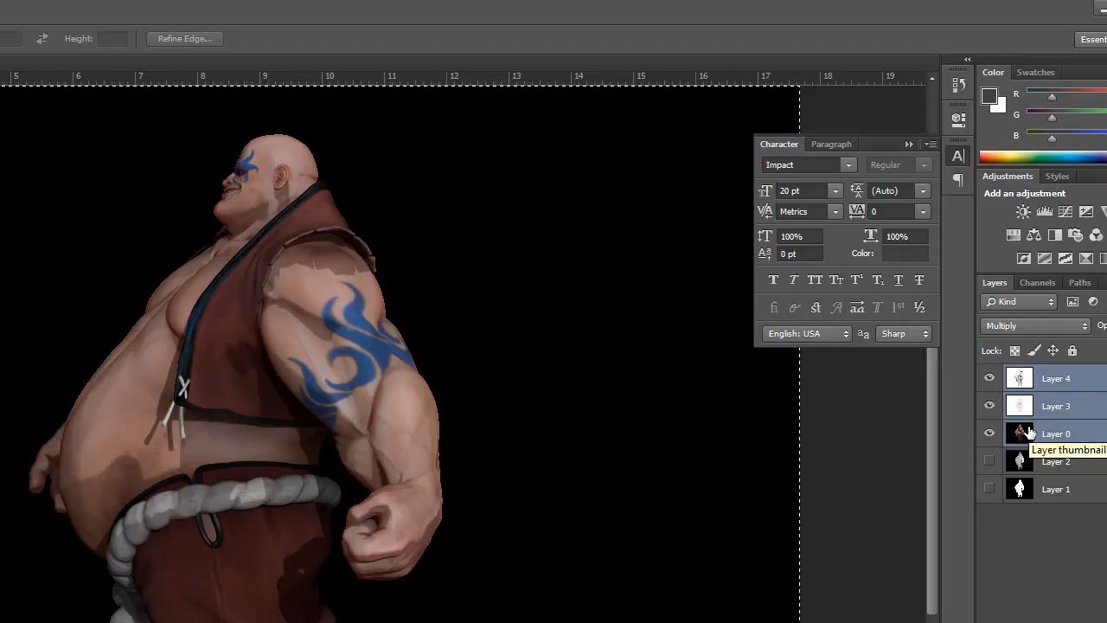
pyautogui.hotkey('ctrl', 'e')
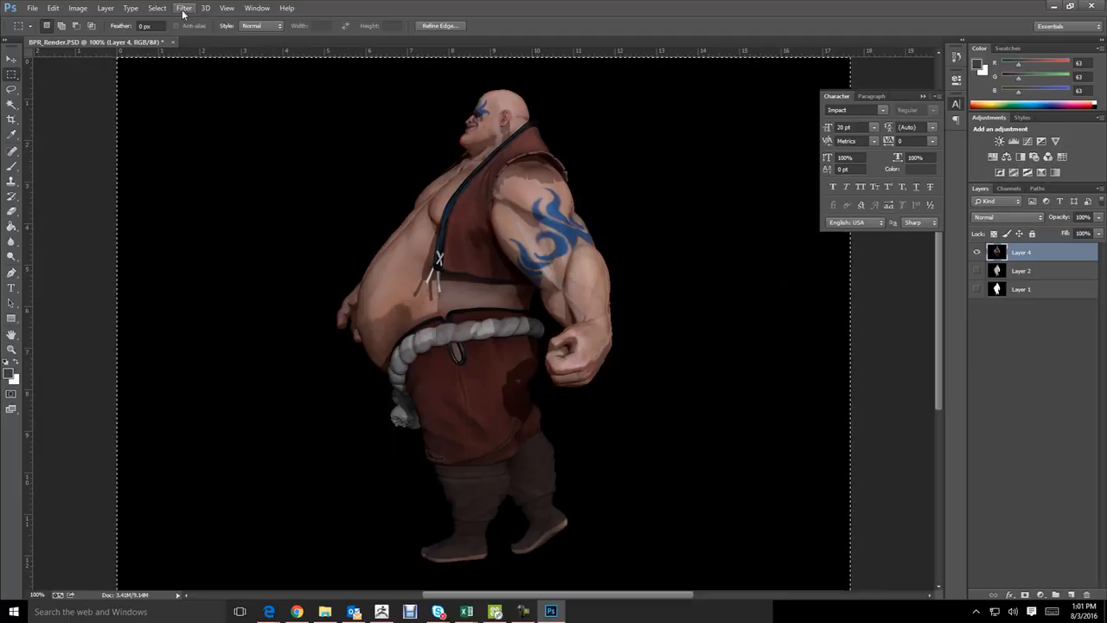
# Start a Lens Blur on the merged layer, try None as the depth map source, and set the source to Alpha 1
pyautogui.click(183, 8)
pyautogui.moveTo(192, 135)
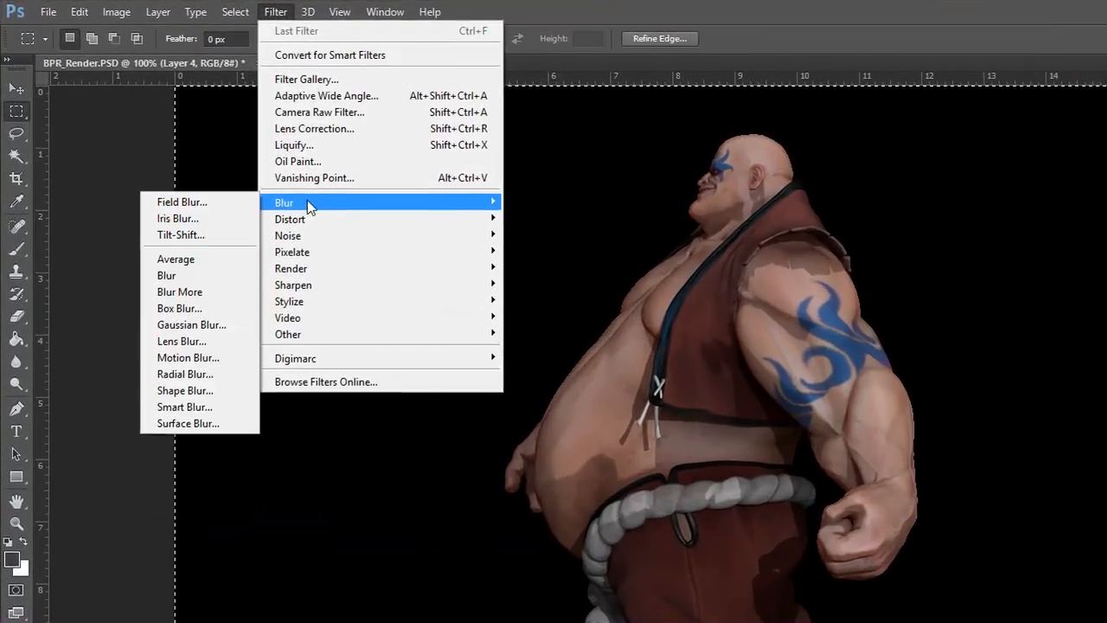
pyautogui.click(193, 340)
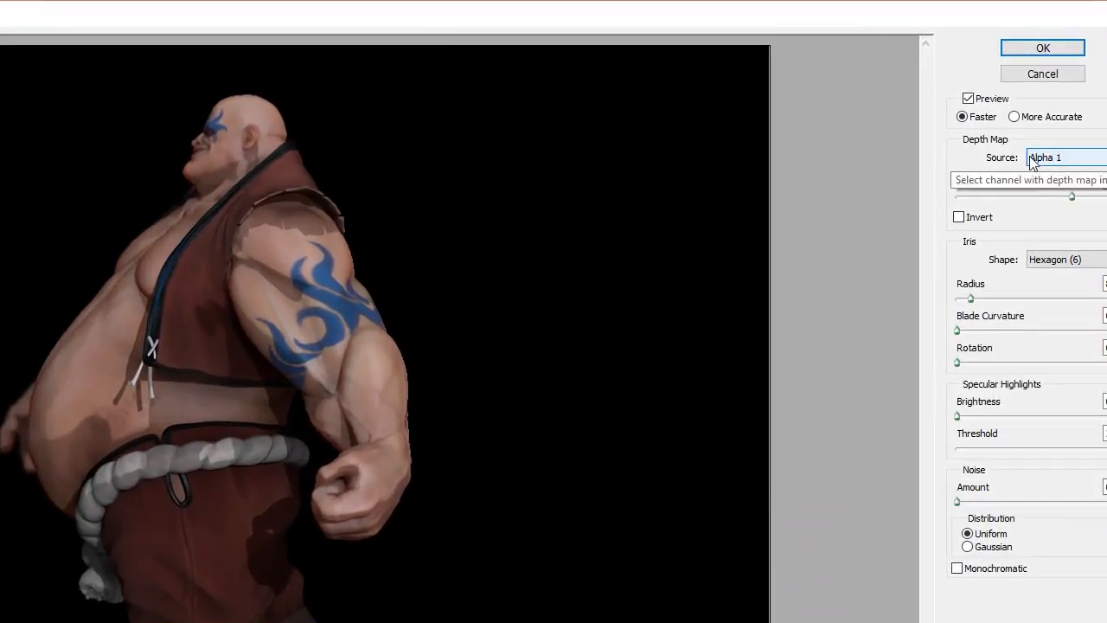
pyautogui.click(1043, 132)
pyautogui.click(1051, 173)
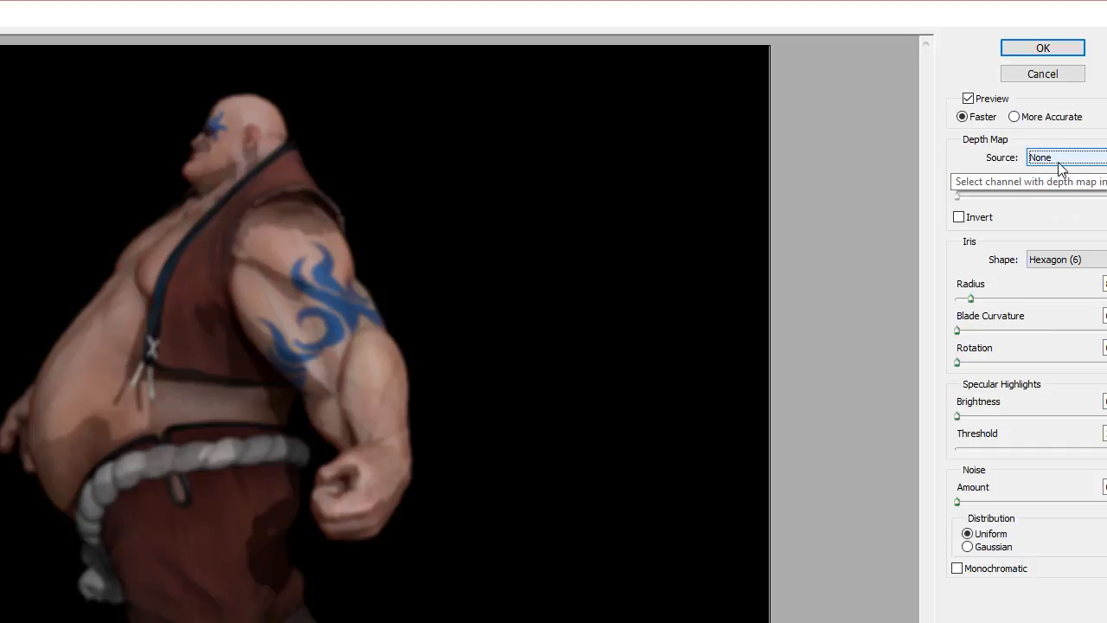
pyautogui.click(1054, 165)
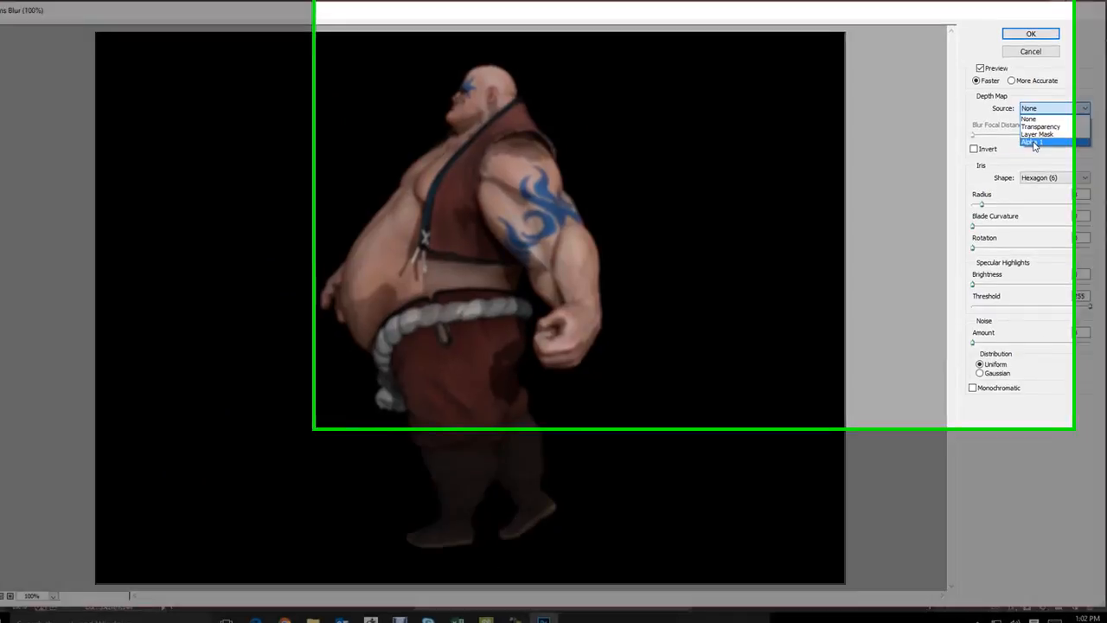
pyautogui.click(1037, 141)
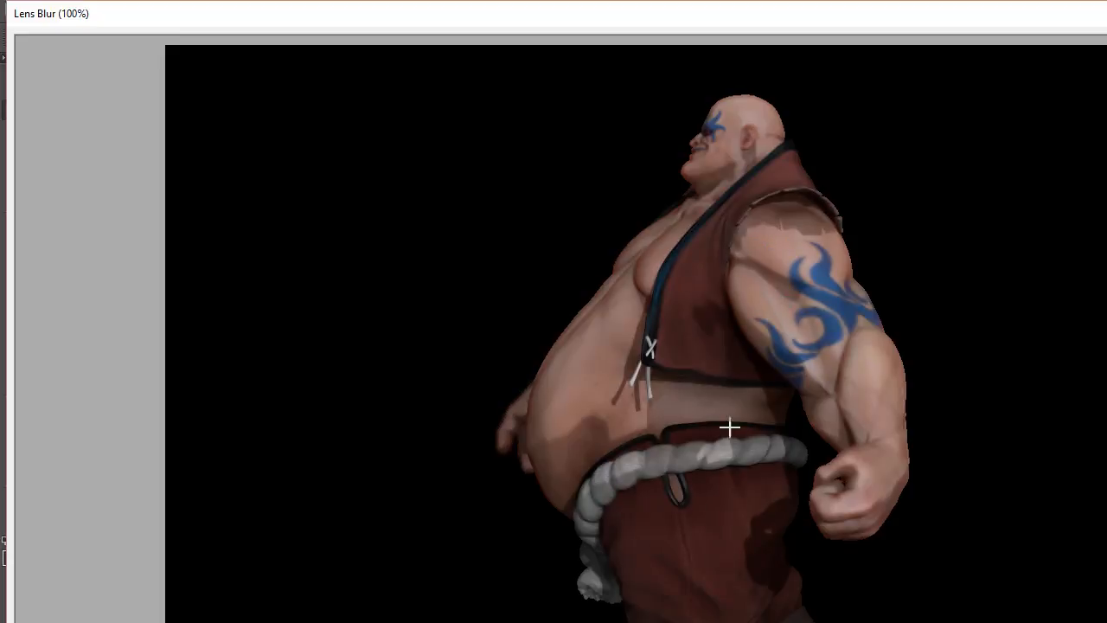
# Try the blur focus on the character's far hand, refocus on the vest, and apply the Lens Blur with focal distance 115
pyautogui.click(502, 439)
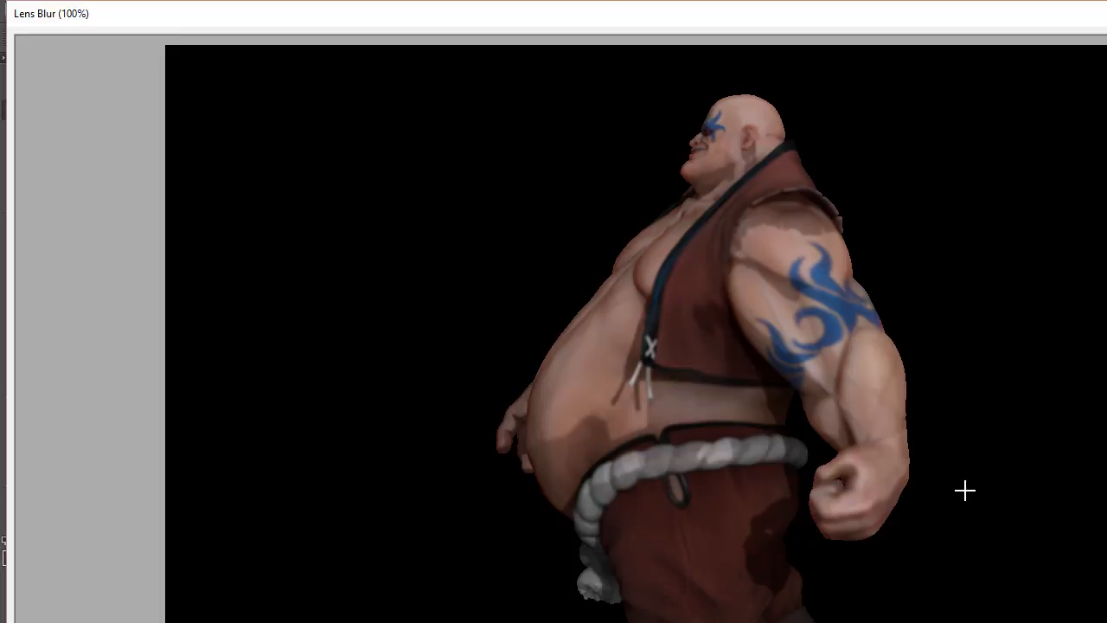
pyautogui.click(732, 350)
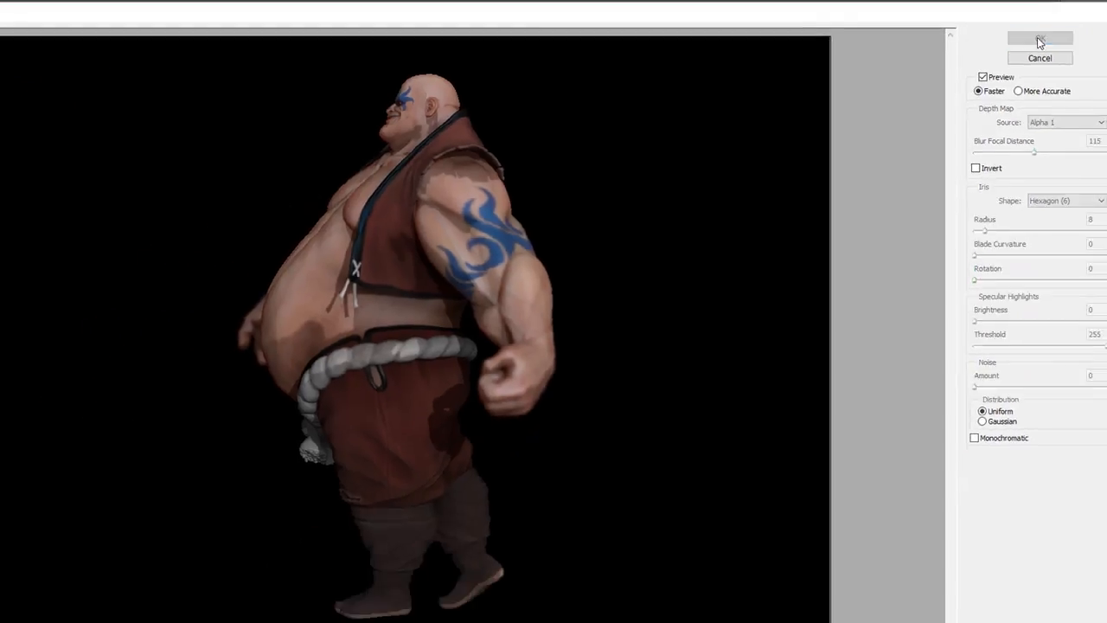
pyautogui.click(1065, 49)
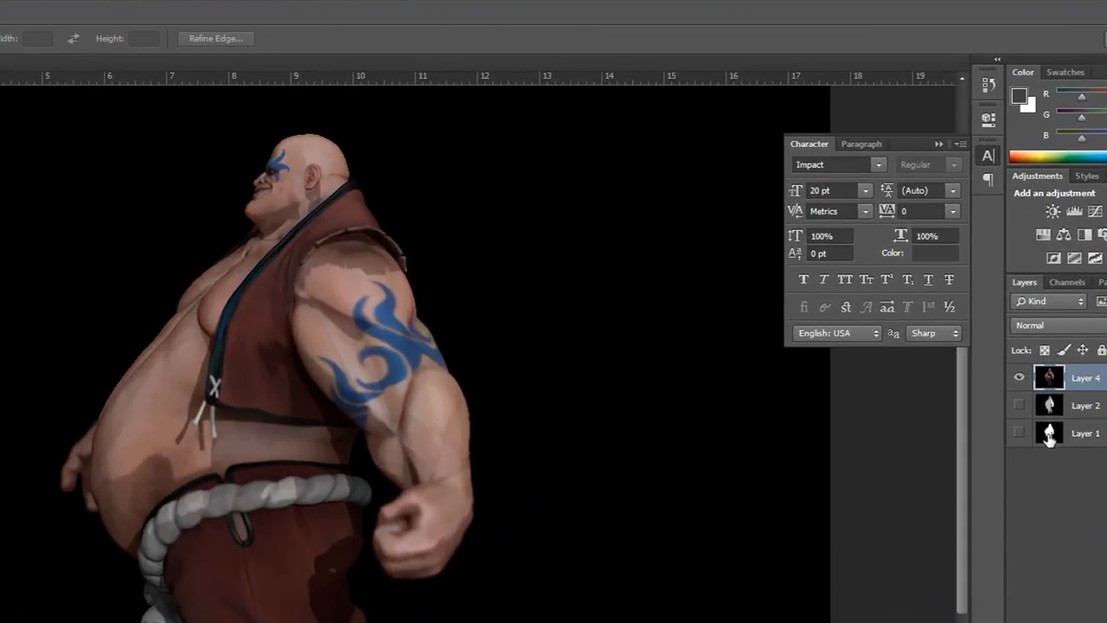
# Show the mask on Layer 1, add a new layer directly above it, and fill that layer with the dark grey foreground colour
pyautogui.click(1050, 406)
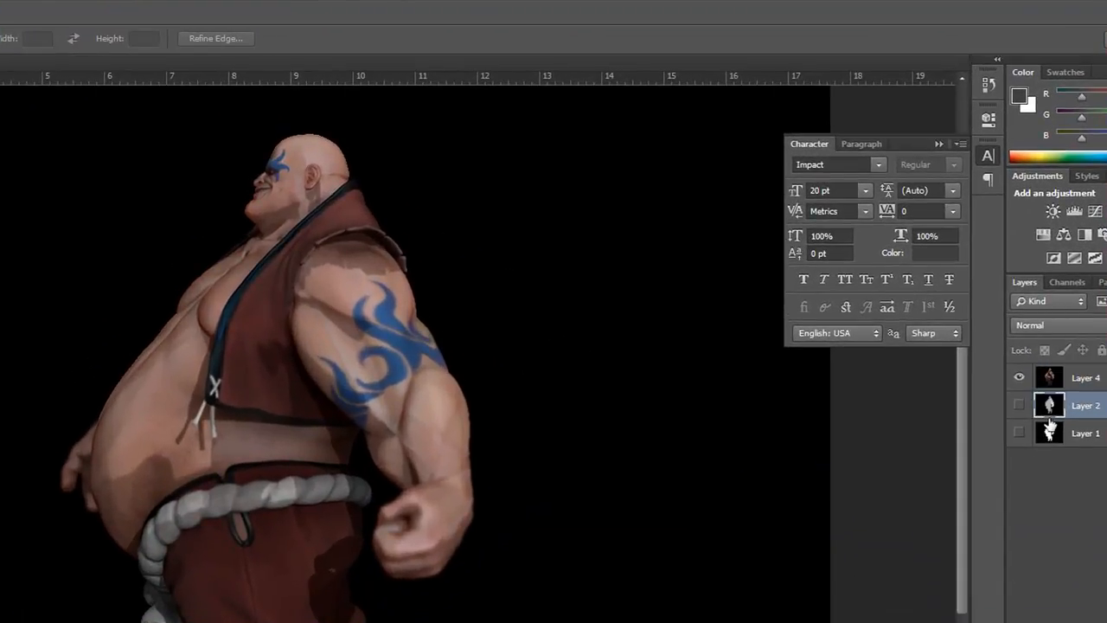
pyautogui.click(1019, 433)
pyautogui.click(1050, 433)
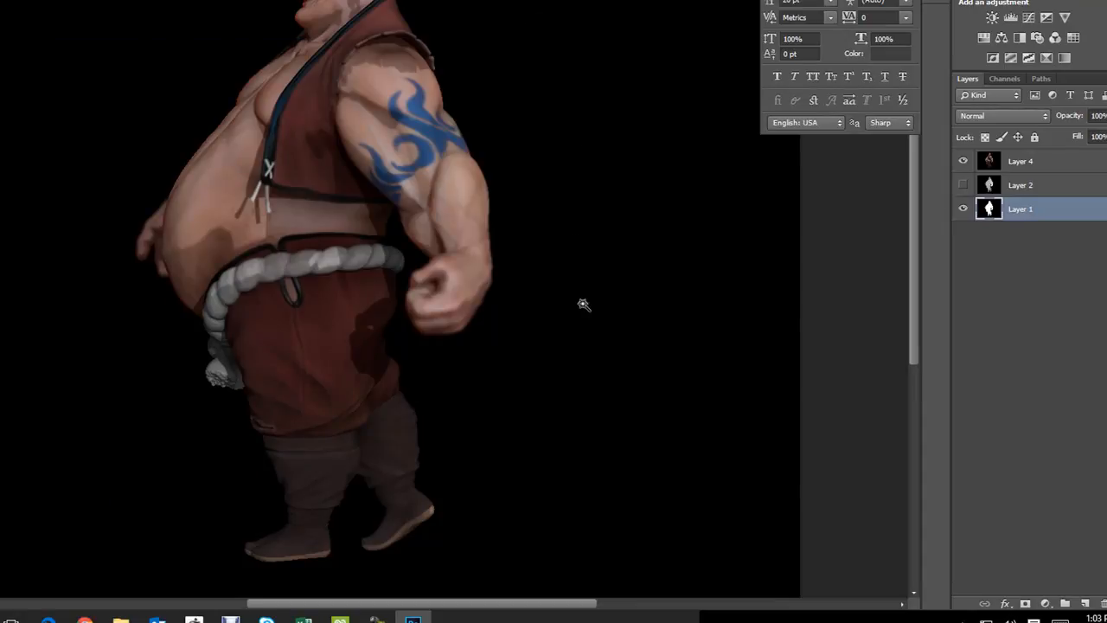
pyautogui.click(1085, 603)
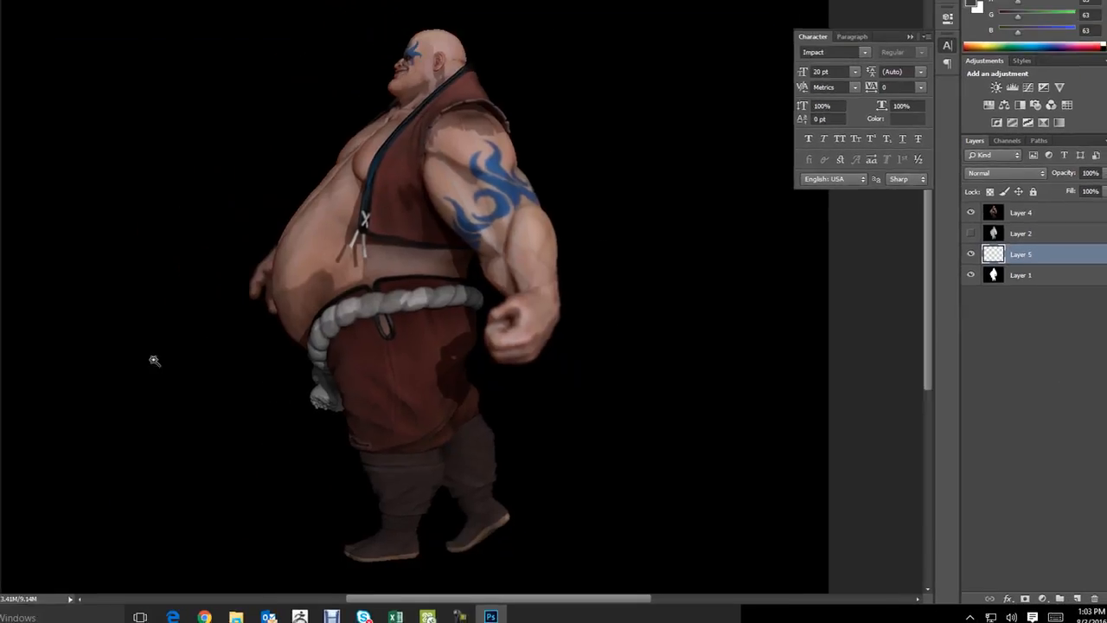
pyautogui.click(11, 227)
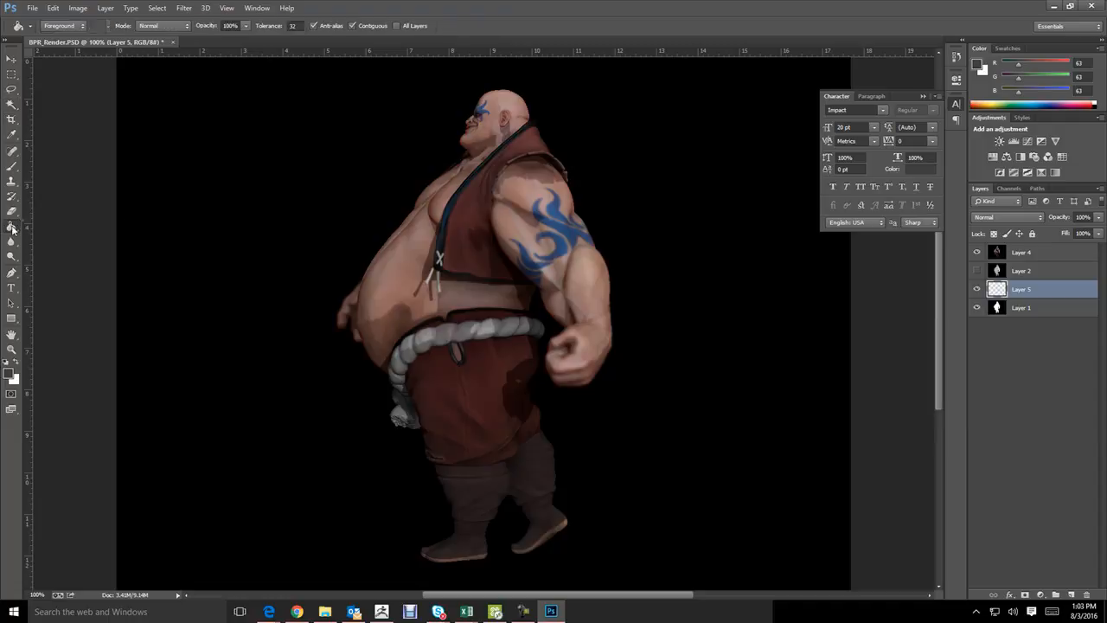
pyautogui.click(46, 237)
pyautogui.click(184, 329)
# Compare the composite with Layer 4 on and off, and hide Layer 4 and Layer 5 to leave only the Layer 1 mask showing
pyautogui.click(977, 252)
pyautogui.click(978, 251)
pyautogui.click(977, 252)
pyautogui.click(978, 252)
pyautogui.click(978, 289)
pyautogui.click(977, 251)
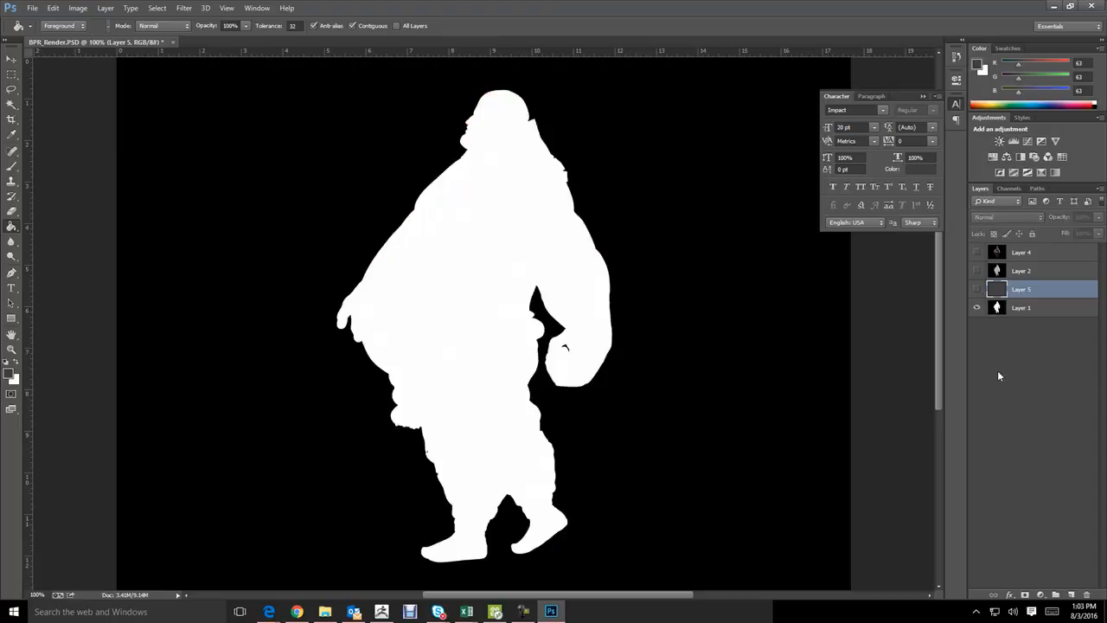
# Select the black background around the character on the Layer 1 mask with the Magic Wand
pyautogui.click(11, 104)
pyautogui.click(317, 450)
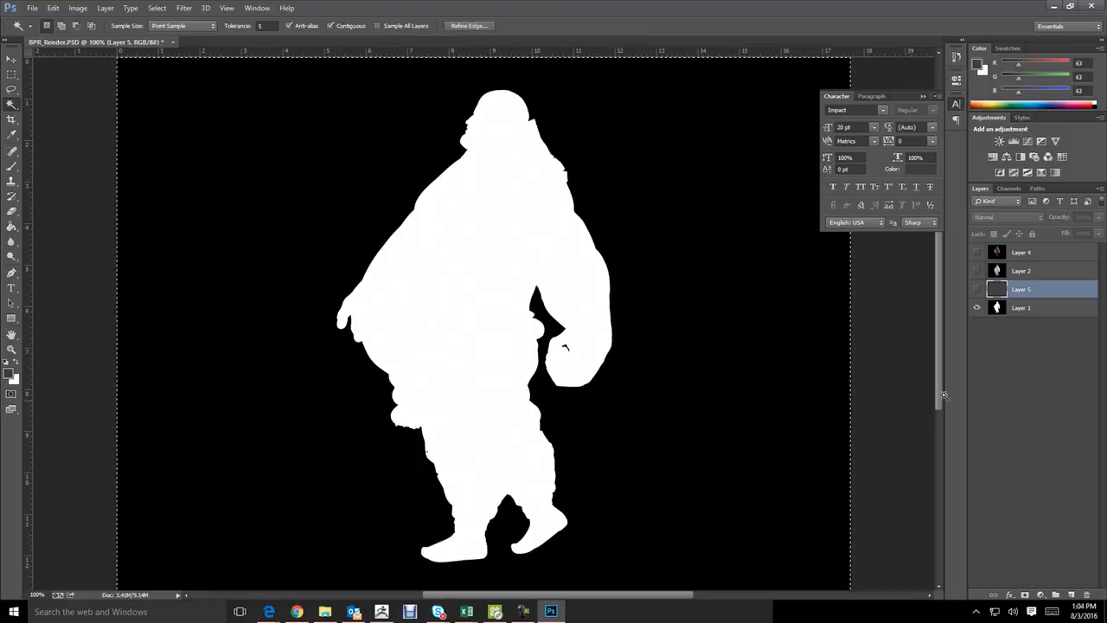
pyautogui.click(996, 307)
pyautogui.hotkey('ctrl', 'd')
pyautogui.click(633, 436)
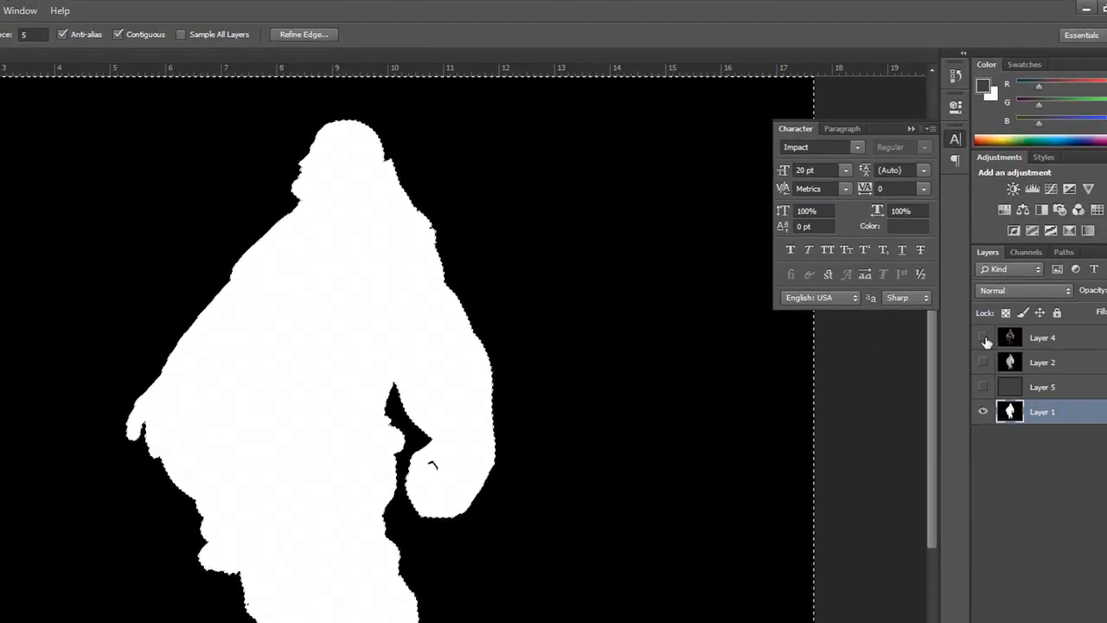
# Show Layer 4 and delete its black background using the active selection
pyautogui.click(985, 338)
pyautogui.click(1009, 342)
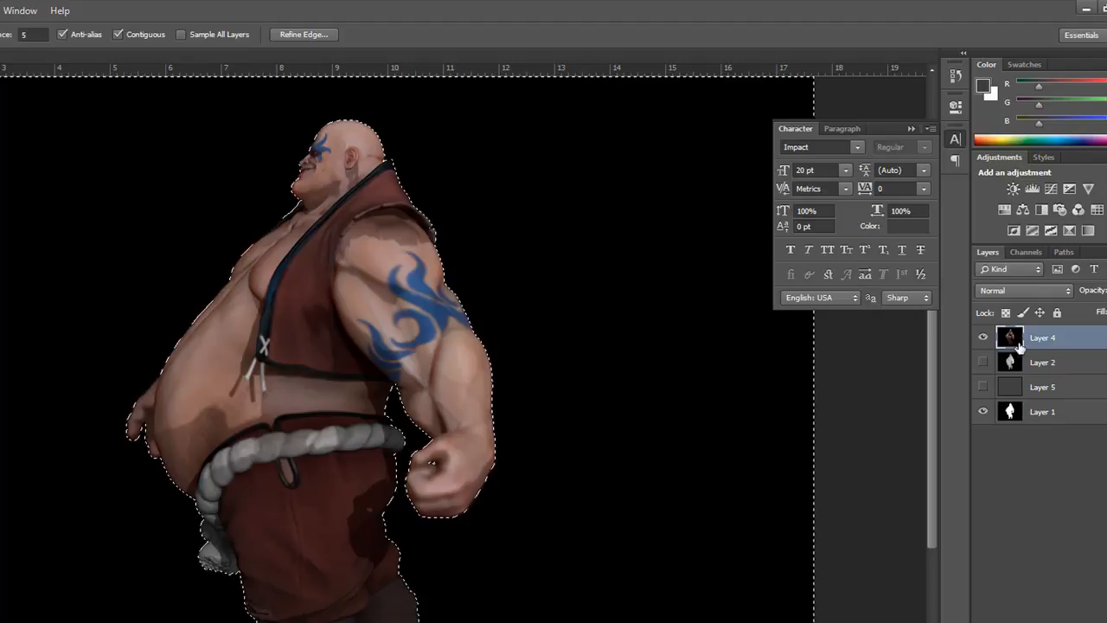
pyautogui.press('Delete')
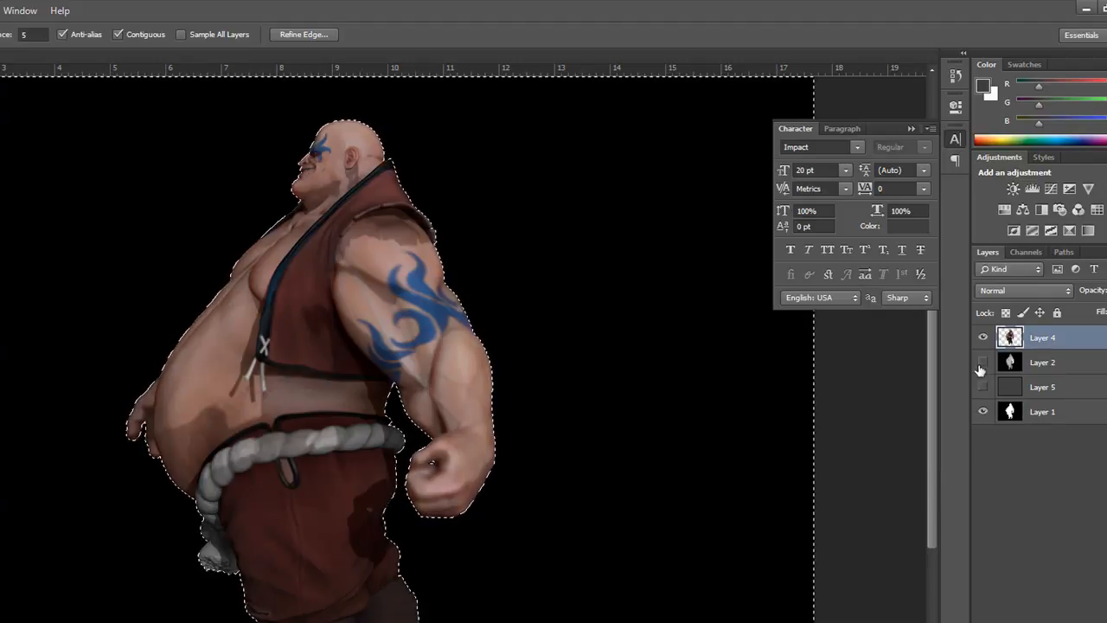
# Swap the visible backdrop from Layer 1 to the grey Layer 5 and clear the selection
pyautogui.click(982, 412)
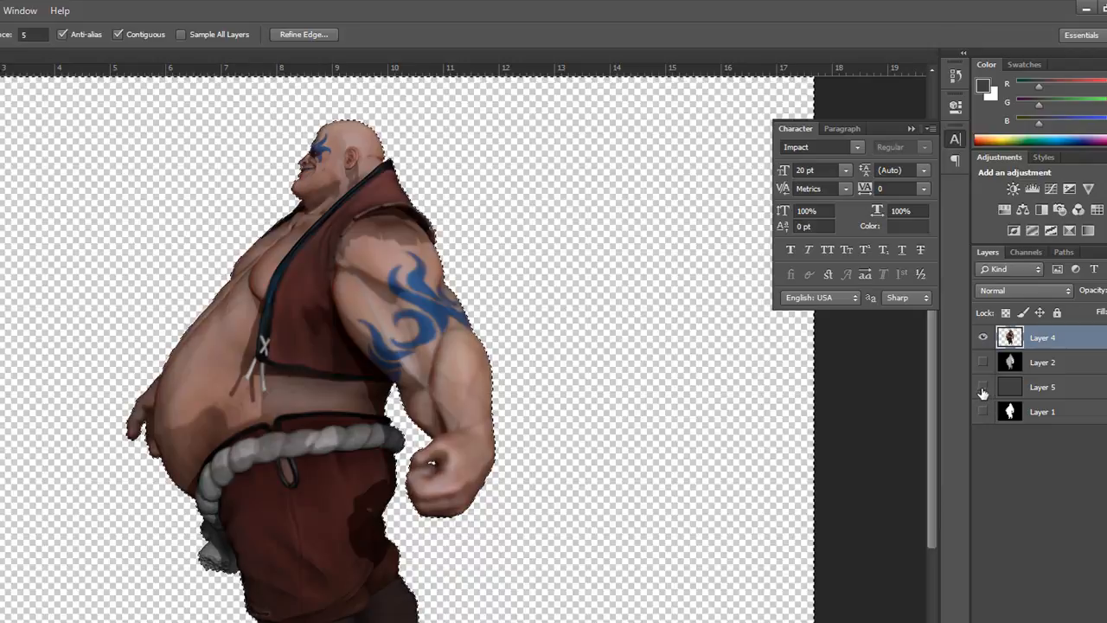
pyautogui.click(983, 388)
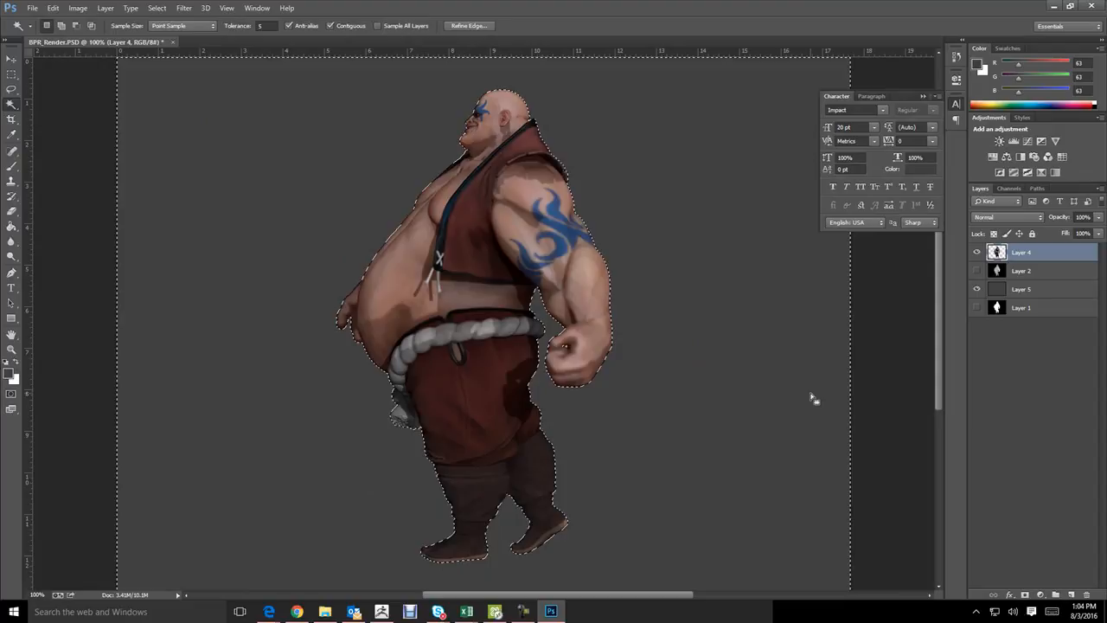
pyautogui.hotkey('ctrl', 'd')
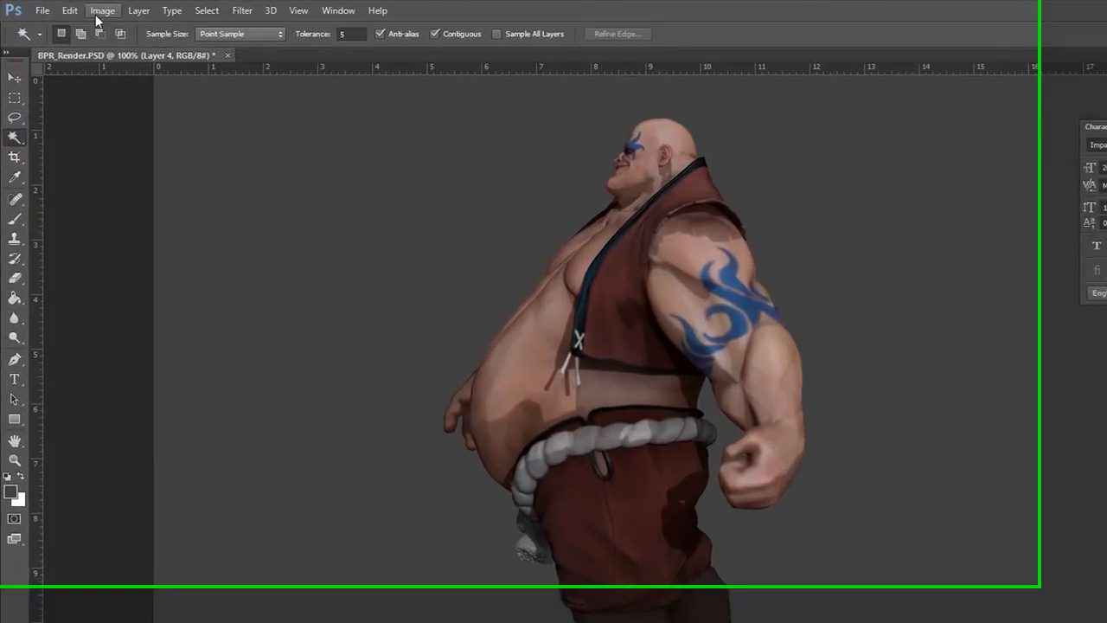
# Create a new document from the U.S. Paper preset, set to 17 by 11 inches at 300 pixels/inch with a white background
pyautogui.click(32, 8)
pyautogui.click(57, 30)
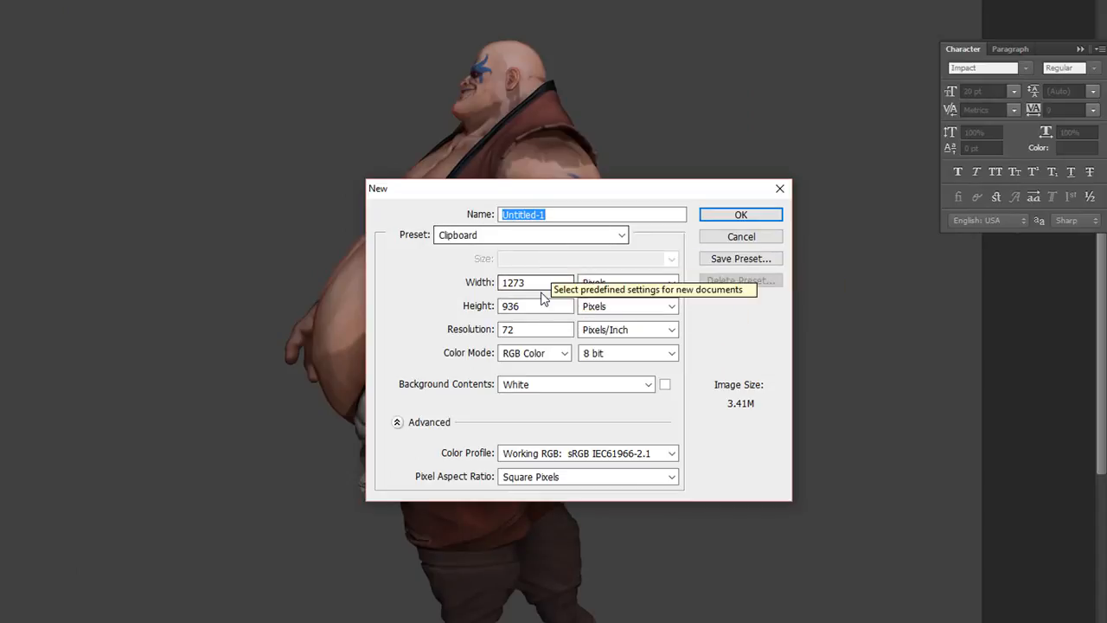
pyautogui.click(523, 241)
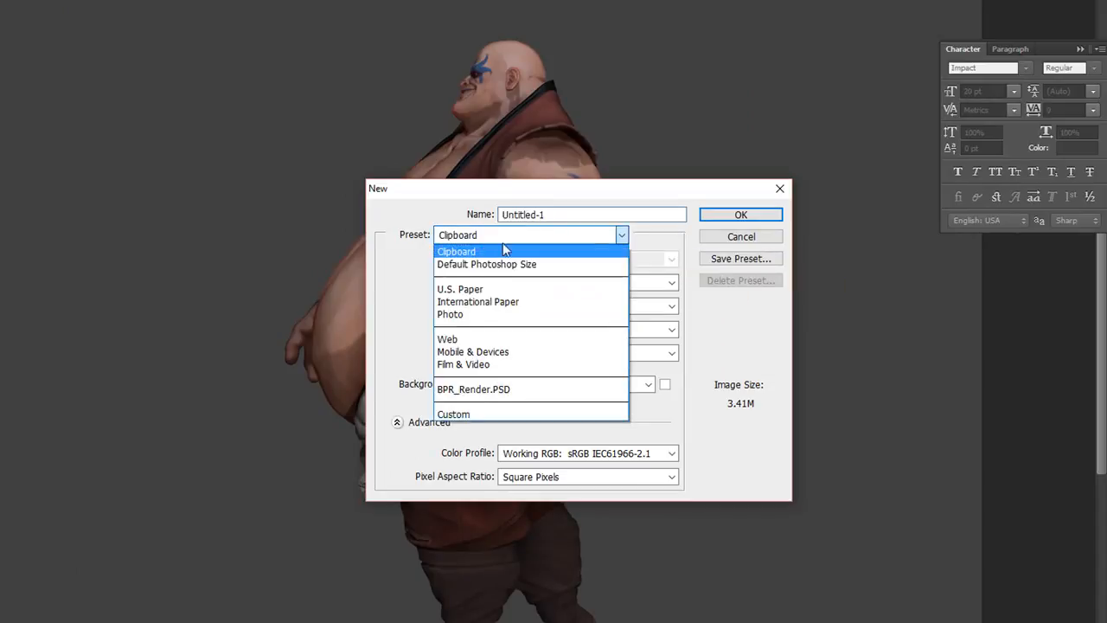
pyautogui.click(475, 291)
pyautogui.click(526, 286)
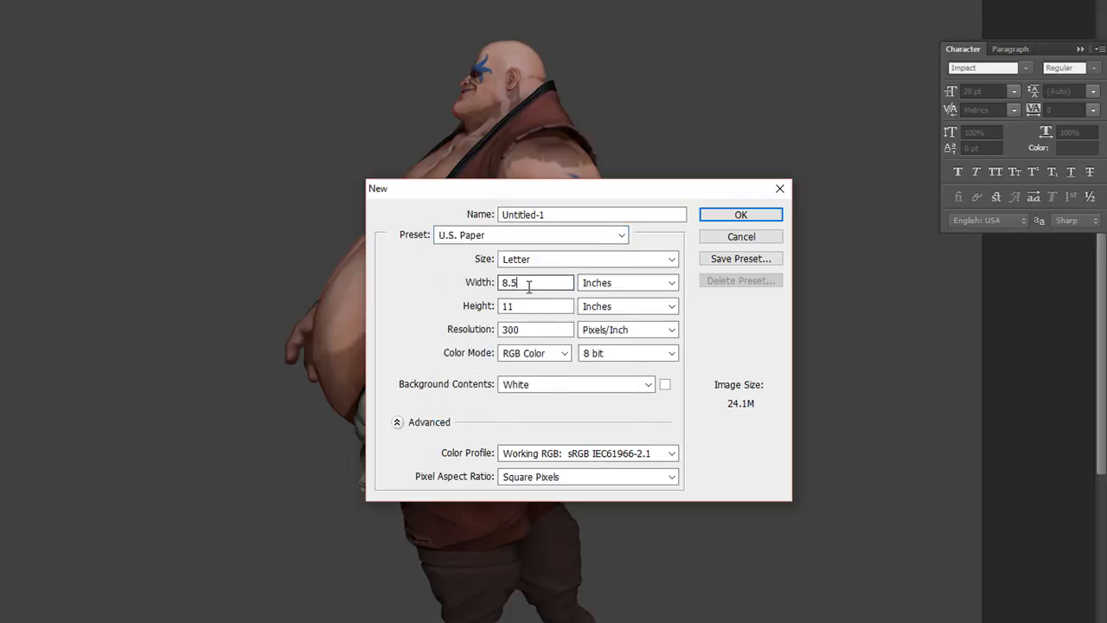
pyautogui.write('17')
pyautogui.press('Tab')
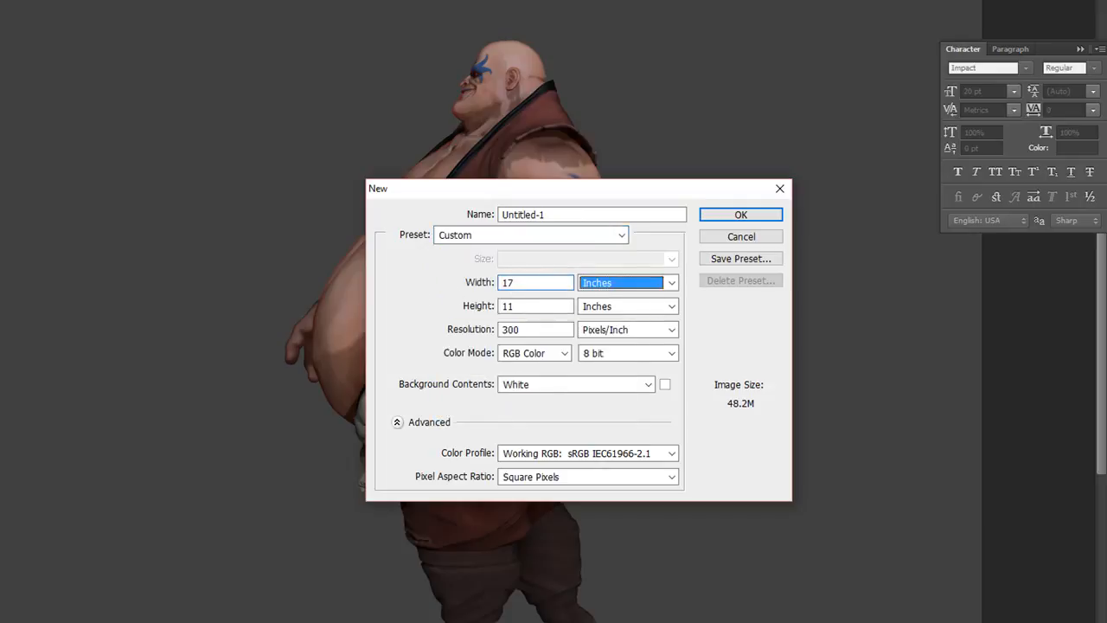
pyautogui.press('Tab')
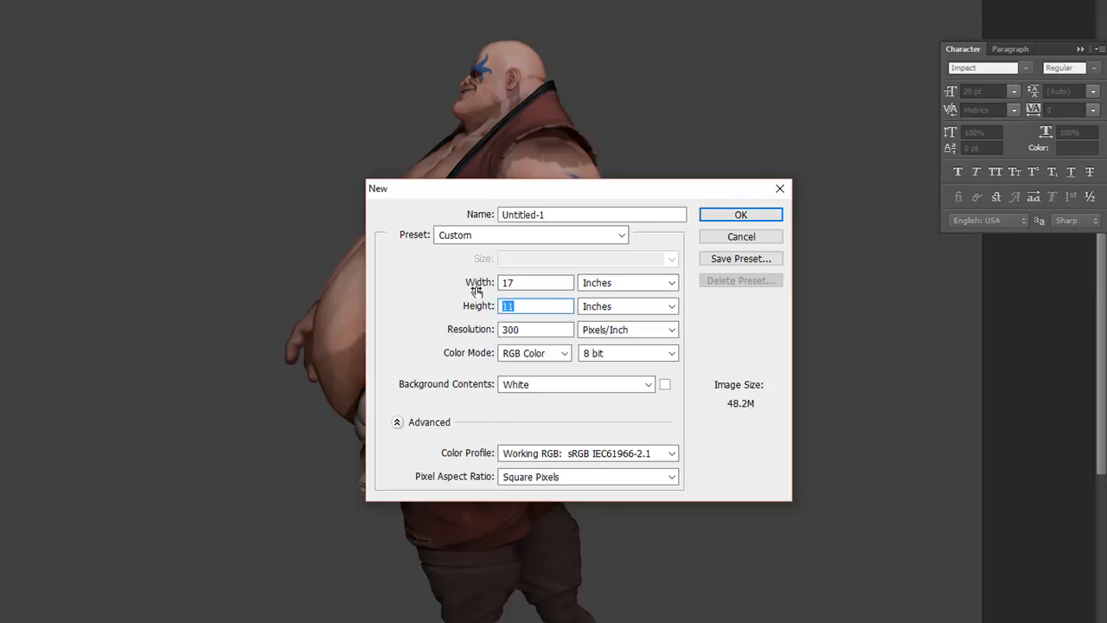
pyautogui.moveTo(523, 330); pyautogui.dragTo(464, 335)
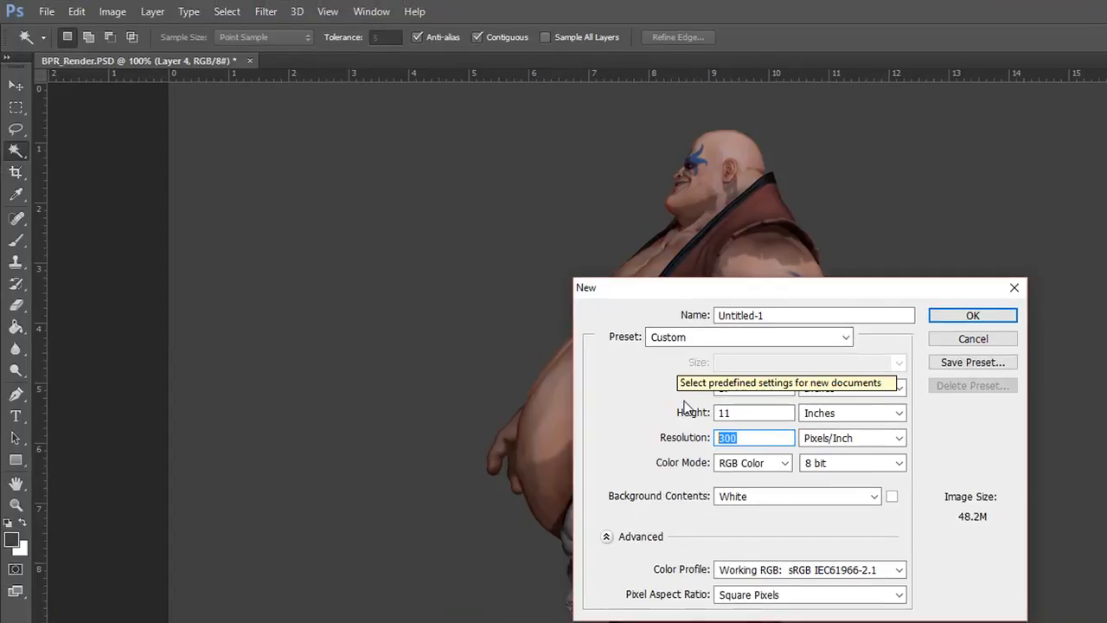
pyautogui.click(956, 316)
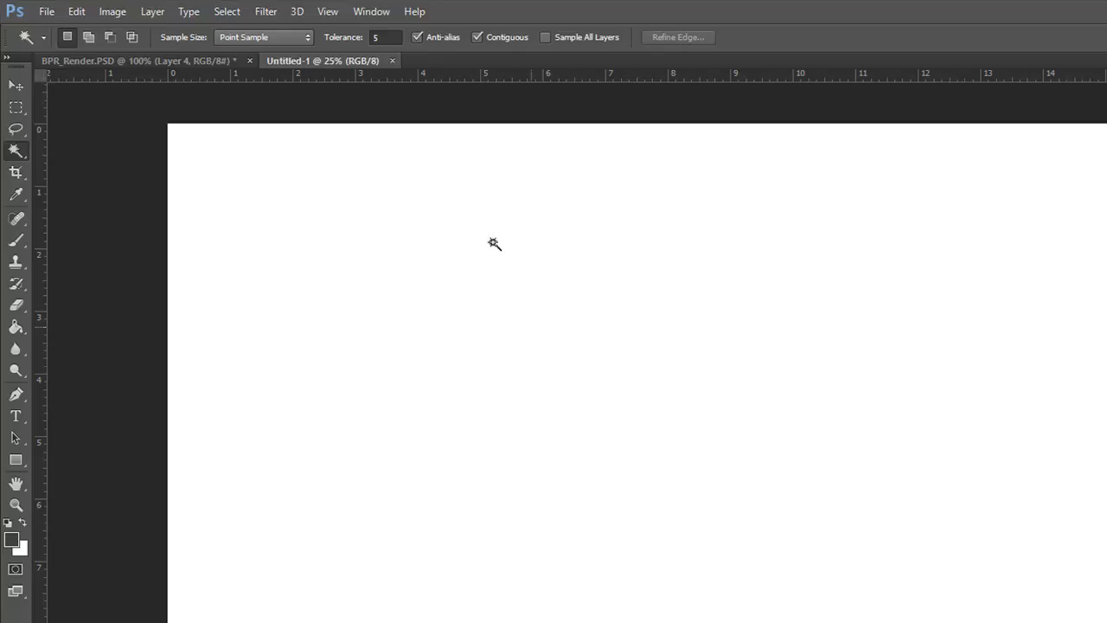
# Float the new document's window over the render and move the cut-out Layer 4 character into it
pyautogui.moveTo(316, 70); pyautogui.dragTo(432, 174)
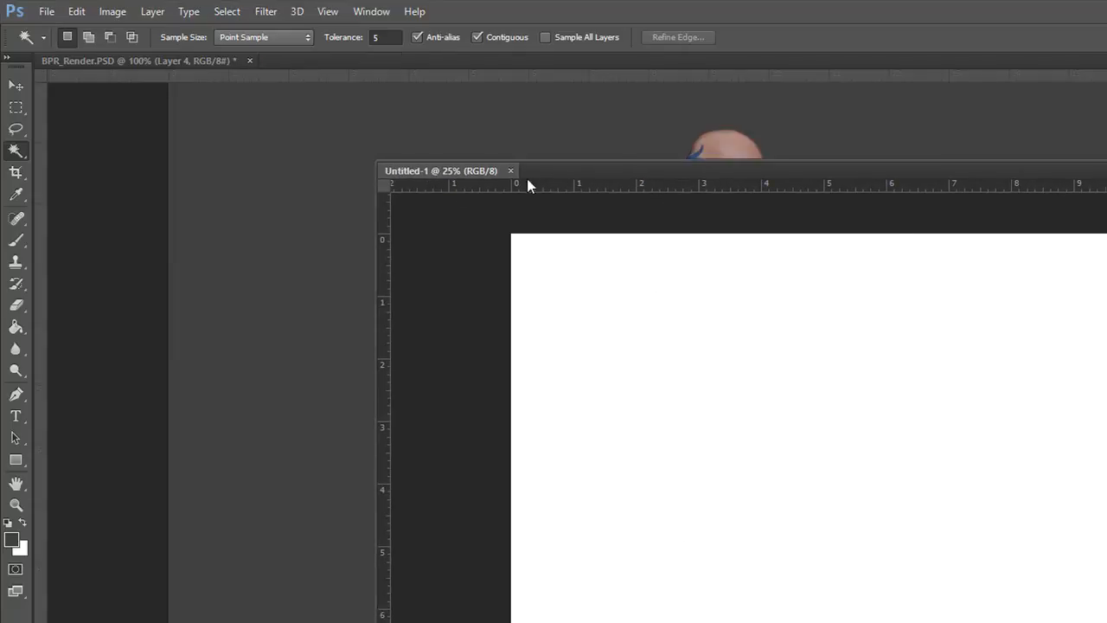
pyautogui.moveTo(641, 169); pyautogui.dragTo(470, 340)
pyautogui.click(19, 83)
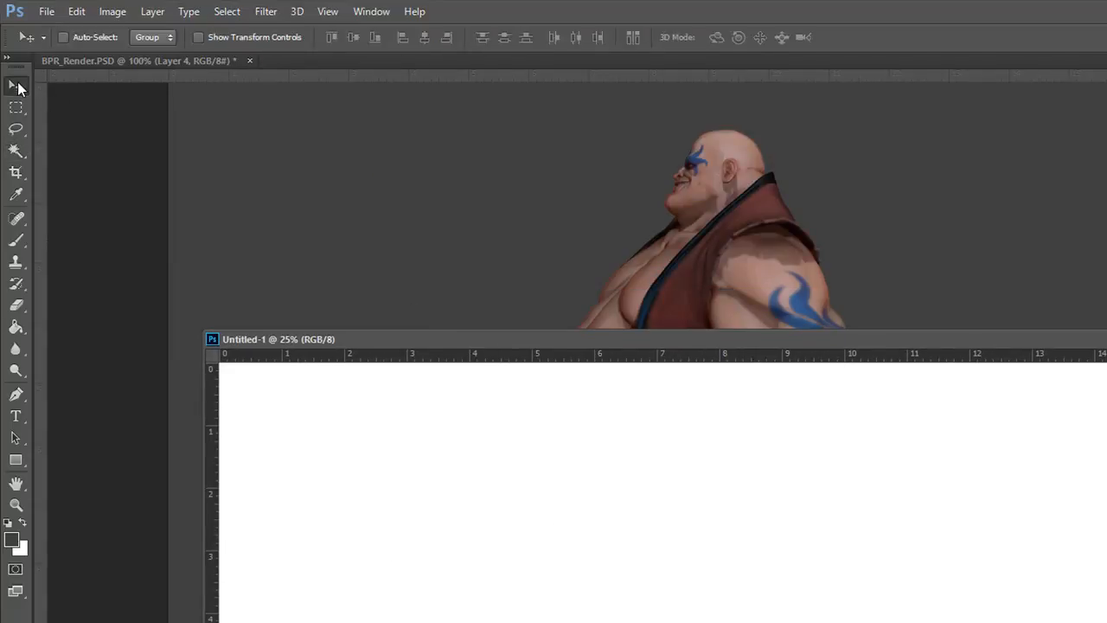
pyautogui.click(638, 292)
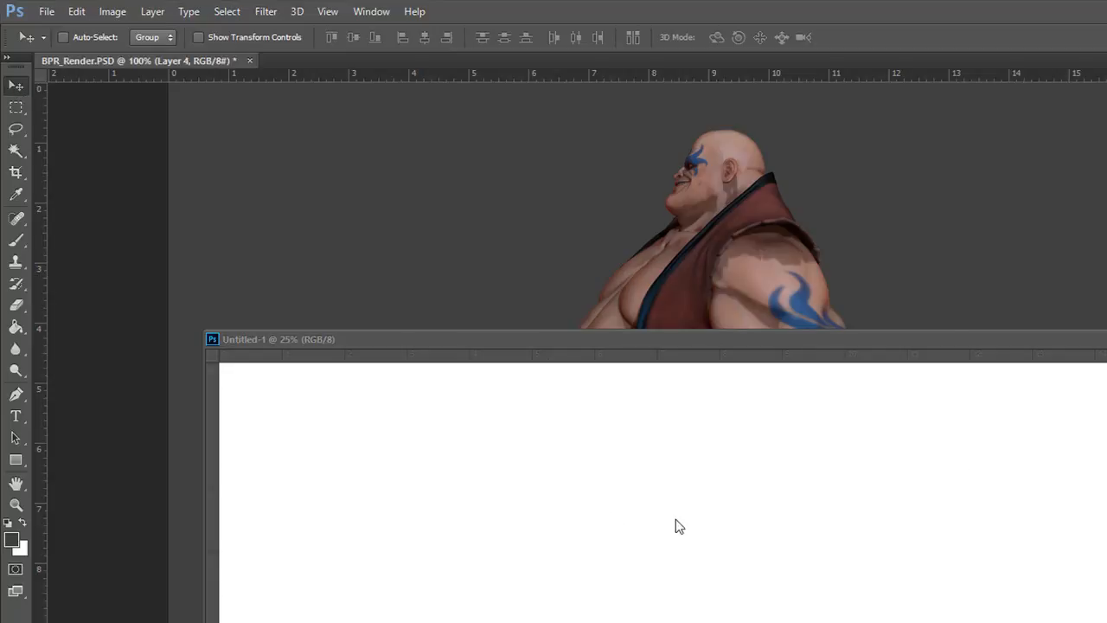
pyautogui.moveTo(840, 239); pyautogui.dragTo(927, 254)
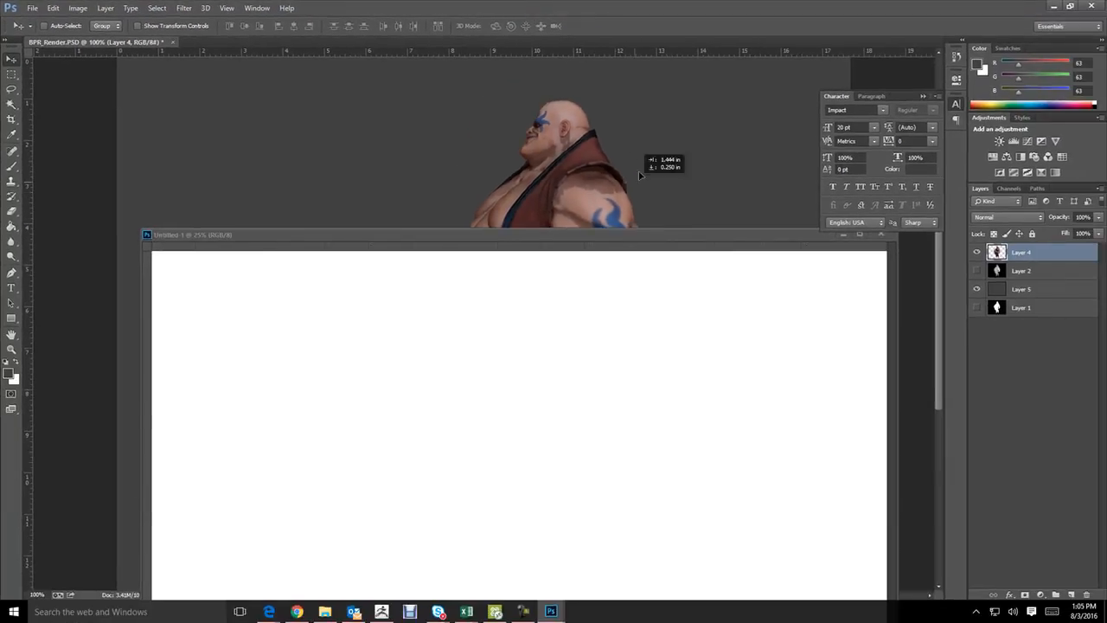
pyautogui.moveTo(640, 176); pyautogui.dragTo(354, 479)
# Position the character near the left edge of the white page and dock the Untitled-1 window back beside the render document
pyautogui.moveTo(496, 243); pyautogui.dragTo(542, 48)
pyautogui.moveTo(427, 271); pyautogui.dragTo(295, 347)
pyautogui.moveTo(503, 59); pyautogui.dragTo(500, 92)
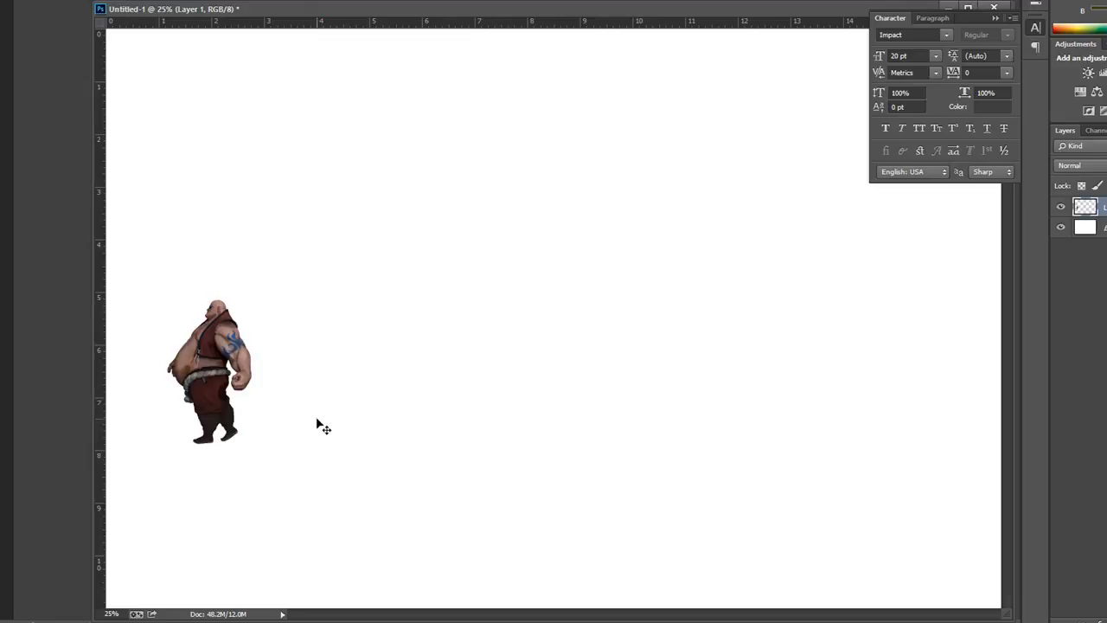
pyautogui.moveTo(213, 364); pyautogui.dragTo(177, 314)
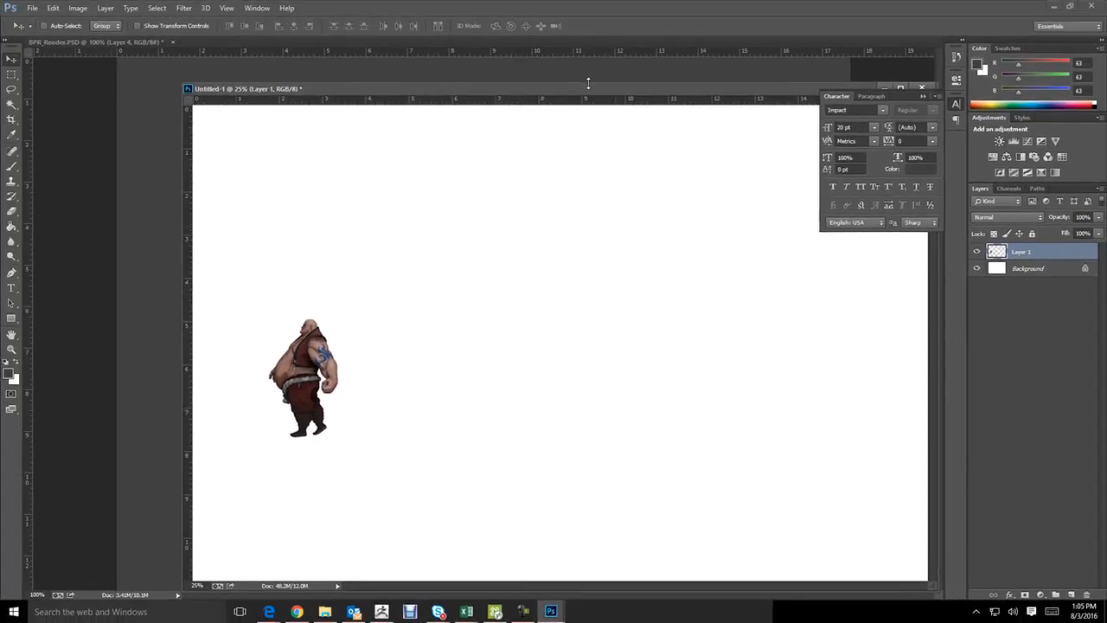
pyautogui.moveTo(588, 85); pyautogui.dragTo(448, 46)
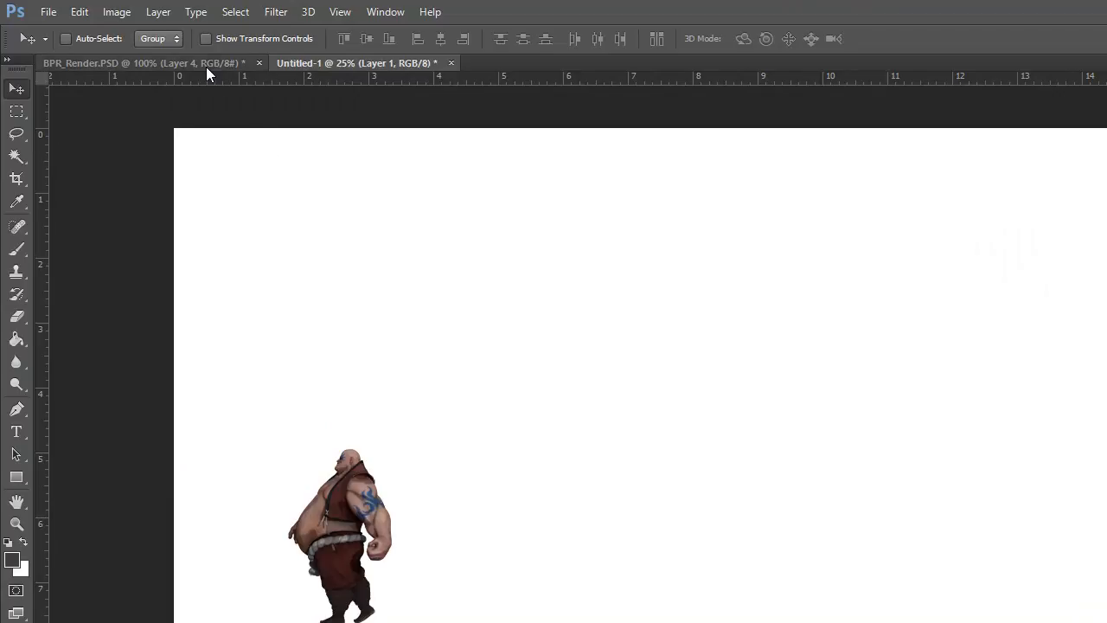
# Close the BPR_Render.PSD document without saving its changes
pyautogui.click(204, 63)
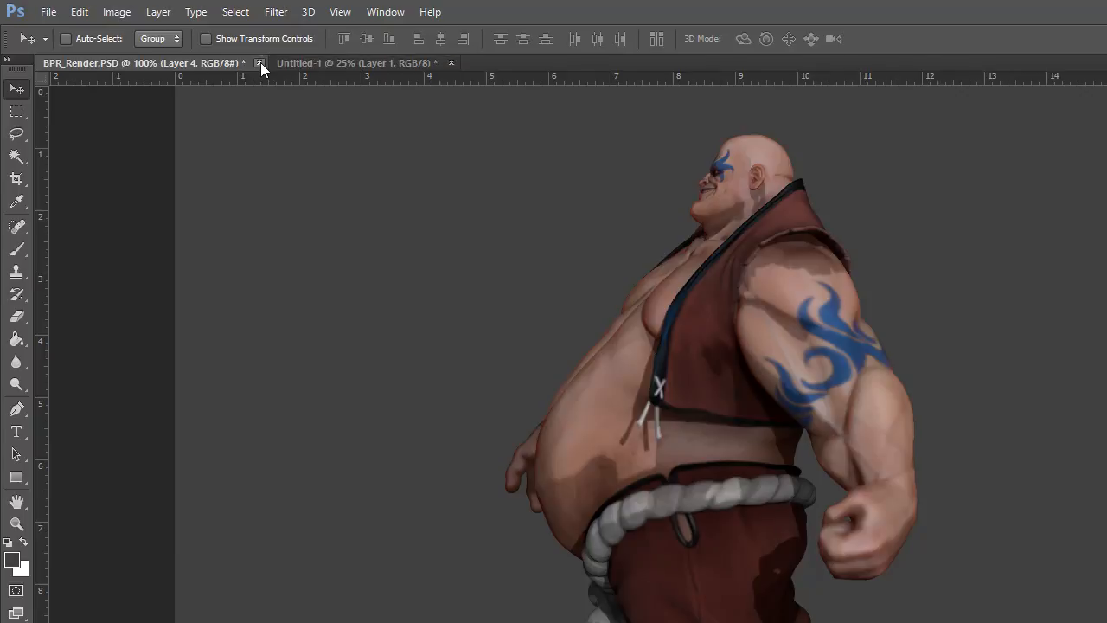
pyautogui.click(260, 62)
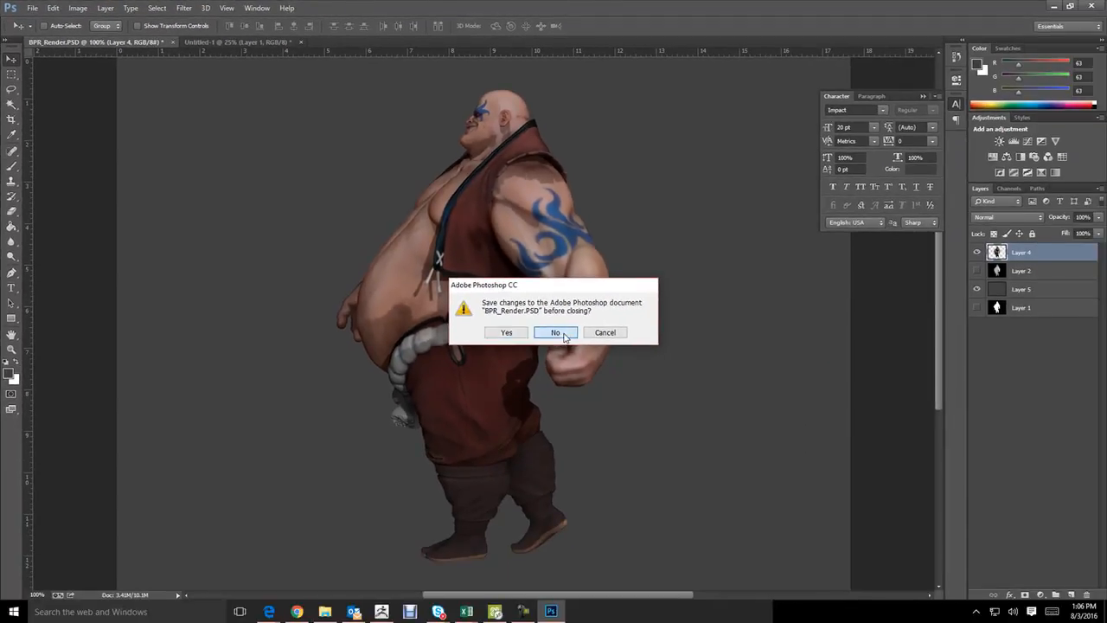
pyautogui.click(562, 336)
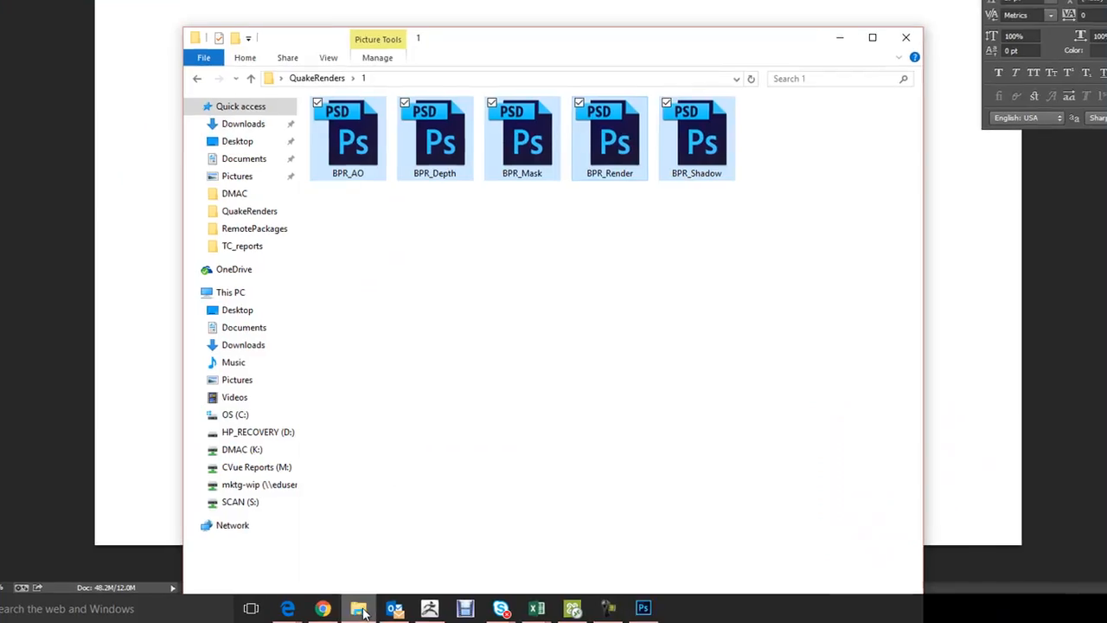
# Switch to File Explorer and open all the BPR pass files from folder 2 of QuakeRenders in Photoshop
pyautogui.click(316, 78)
pyautogui.doubleClick(342, 134)
pyautogui.moveTo(344, 232); pyautogui.dragTo(628, 163)
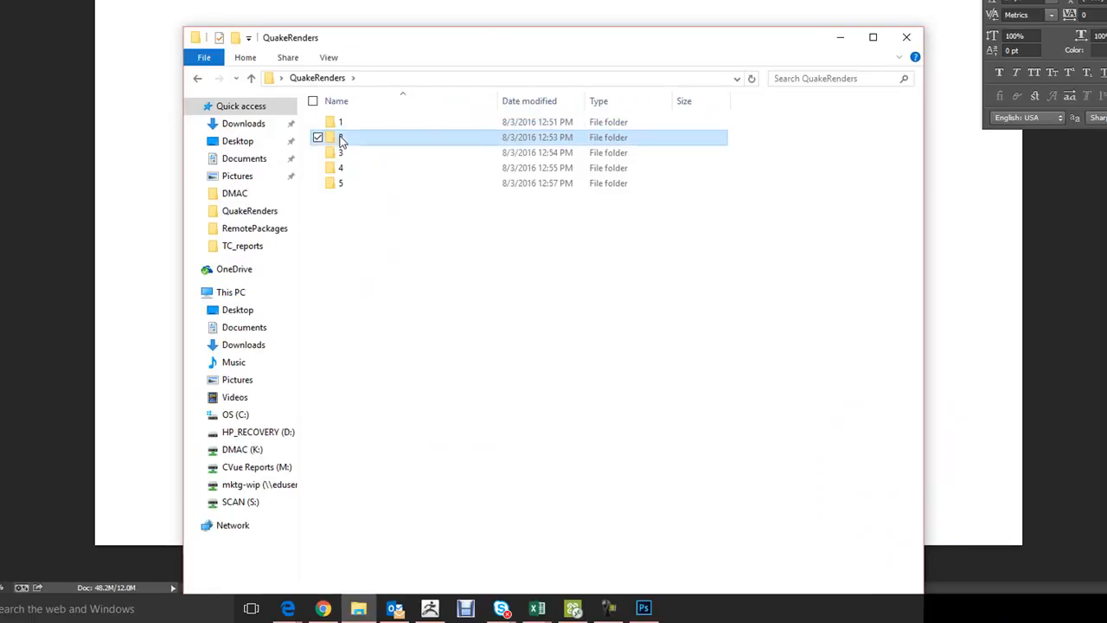
pyautogui.moveTo(541, 257); pyautogui.dragTo(273, 40)
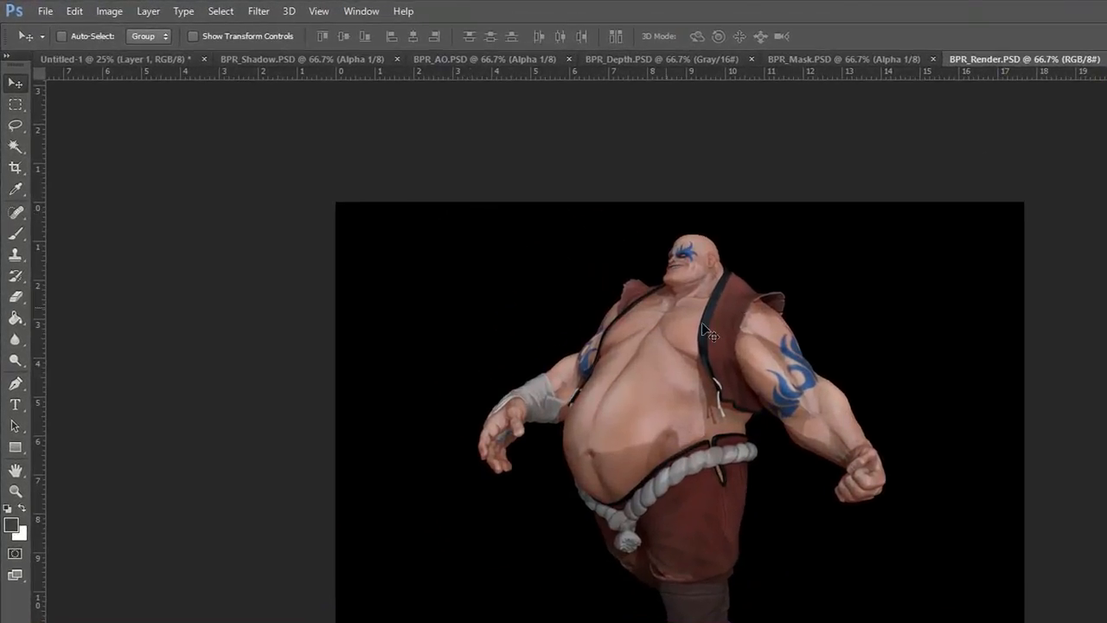
# Copy the full BPR_Mask and BPR_Depth images into BPR_Render.PSD as separate new layers
pyautogui.click(805, 58)
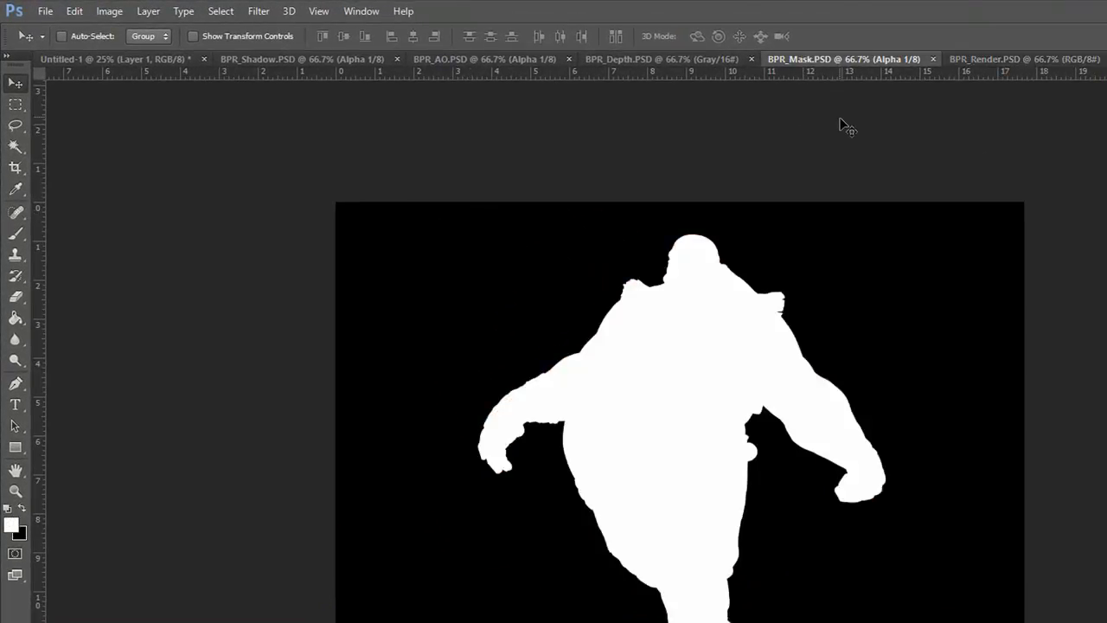
pyautogui.keyDown('shift'); pyautogui.moveTo(844, 130); pyautogui.dragTo(960, 121); pyautogui.keyUp('shift')
pyautogui.click(718, 63)
pyautogui.hotkey('ctrl', 'a')
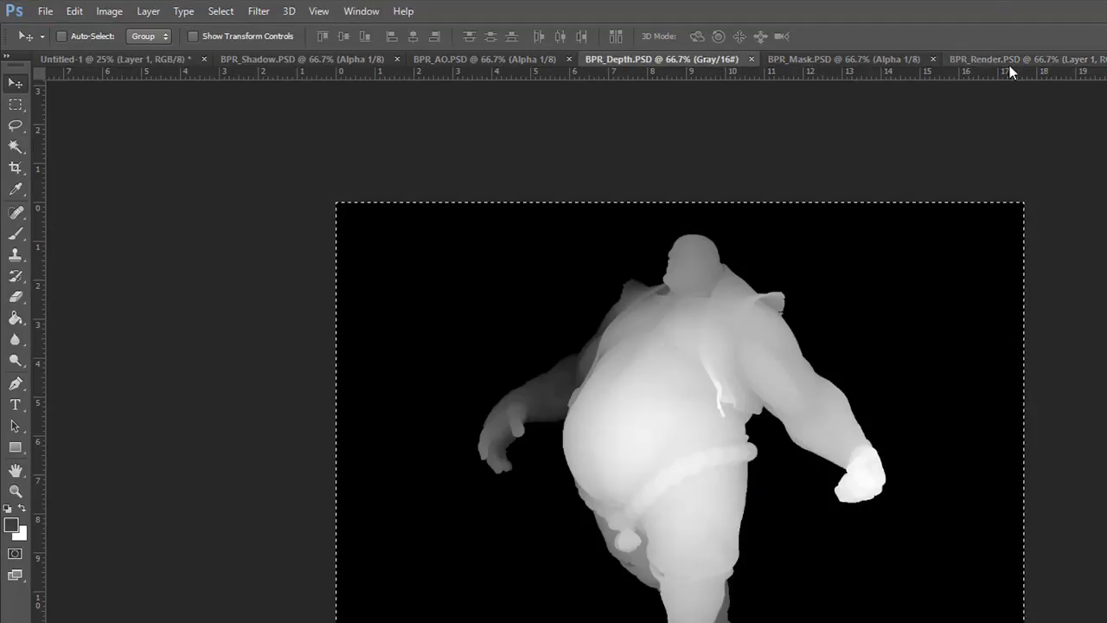
pyautogui.click(1038, 54)
pyautogui.hotkey('ctrl', 'v')
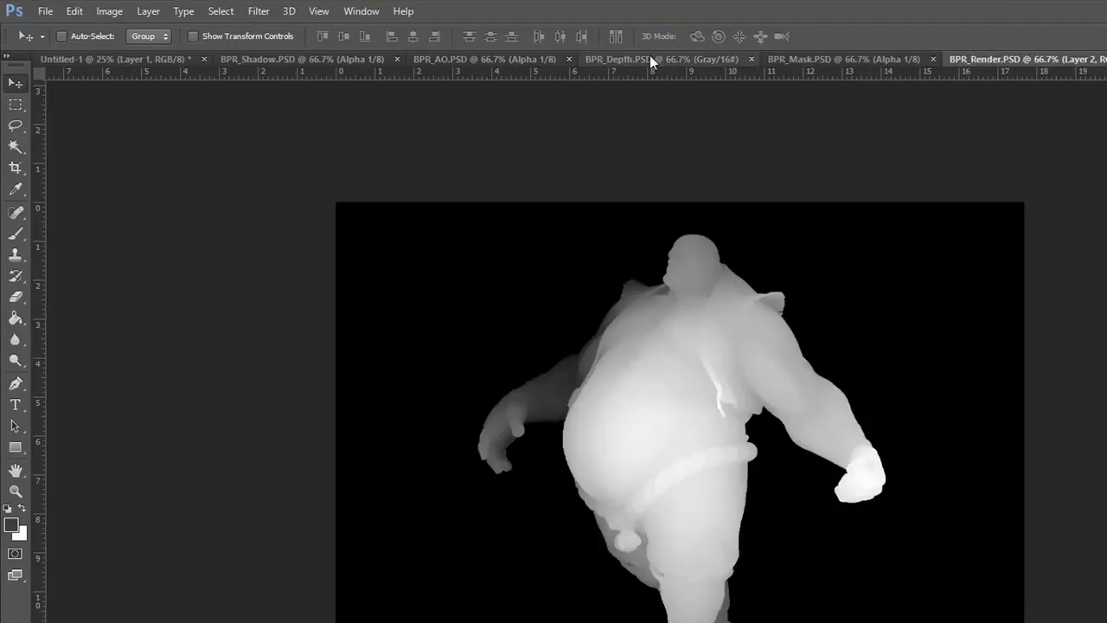
# Copy the full BPR_AO and BPR_Shadow images into BPR_Render.PSD as separate layers above the depth pass
pyautogui.click(535, 59)
pyautogui.hotkey('ctrl', 'a')
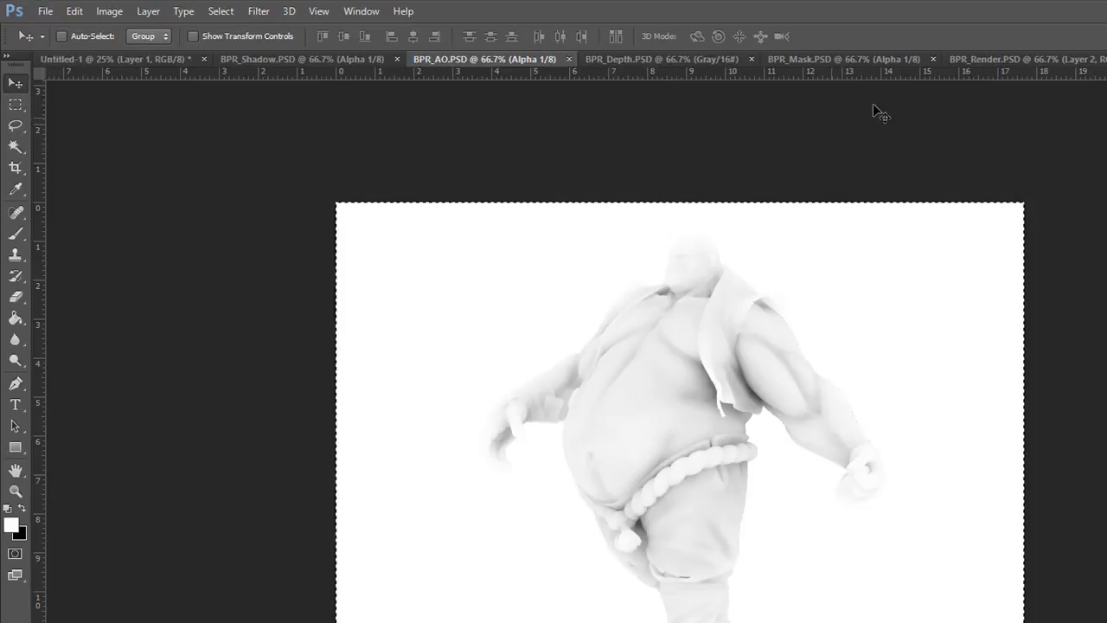
pyautogui.click(1026, 57)
pyautogui.hotkey('ctrl', 'v')
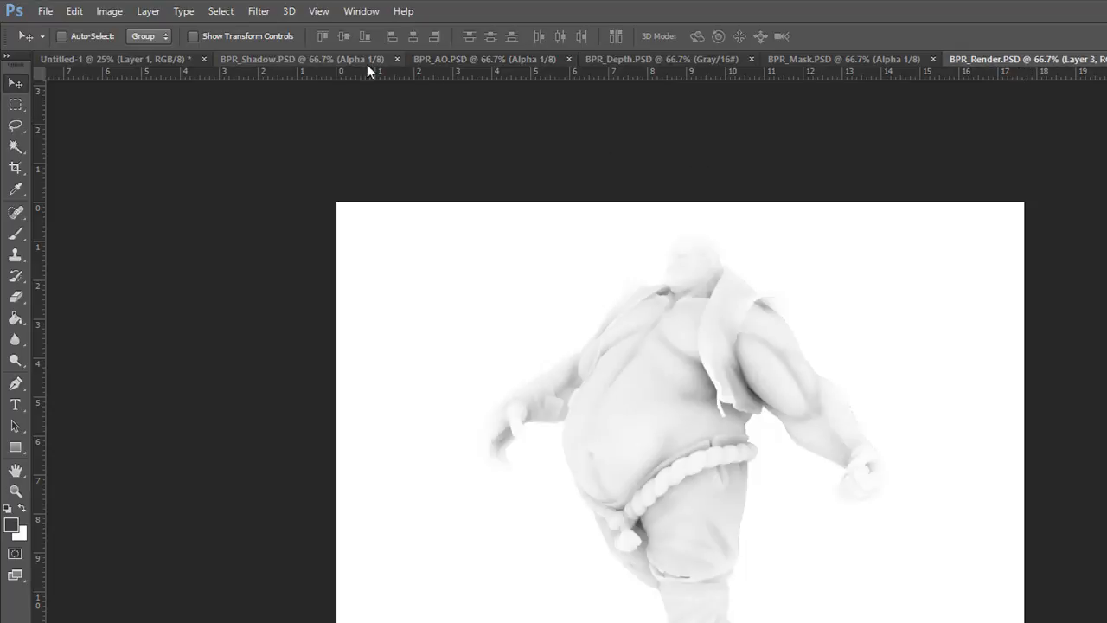
pyautogui.press('x')
pyautogui.hotkey('ctrl', 'a')
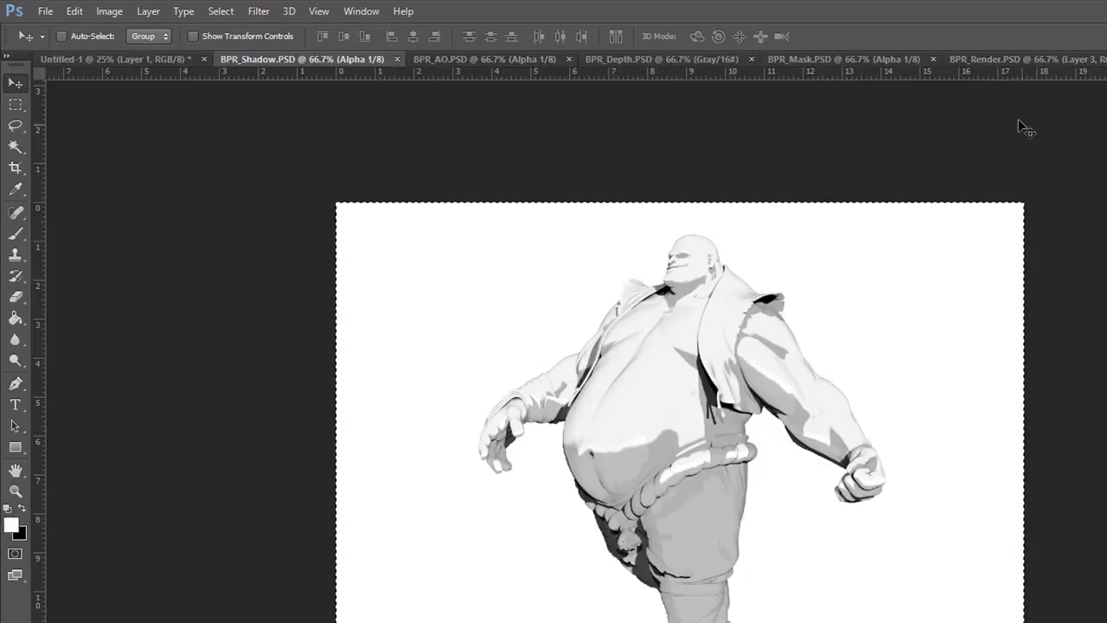
pyautogui.click(1016, 60)
pyautogui.press('x')
pyautogui.hotkey('ctrl', 'v')
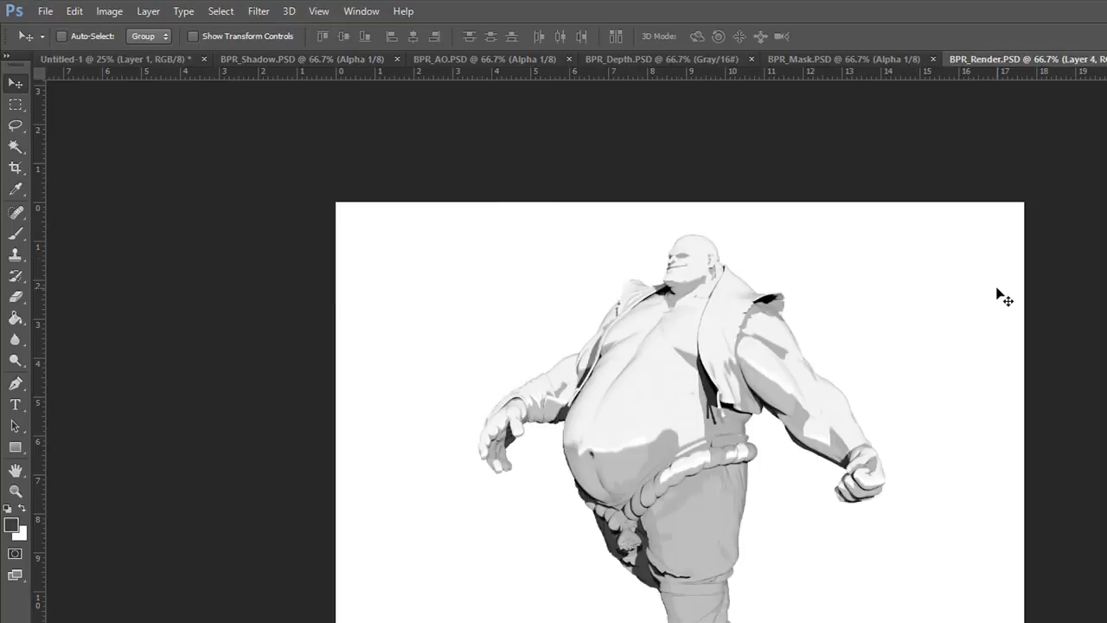
# Close the BPR_Mask, BPR_Depth, BPR_AO and BPR_Shadow documents, leaving BPR_Render.PSD open
pyautogui.click(932, 59)
pyautogui.click(751, 59)
pyautogui.click(569, 58)
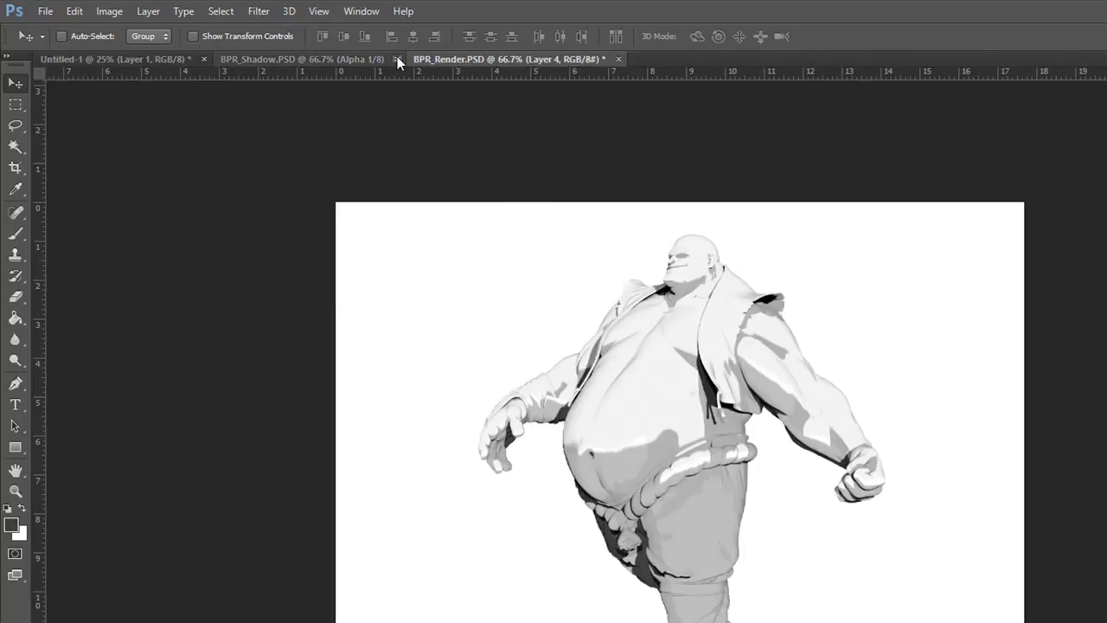
pyautogui.click(397, 59)
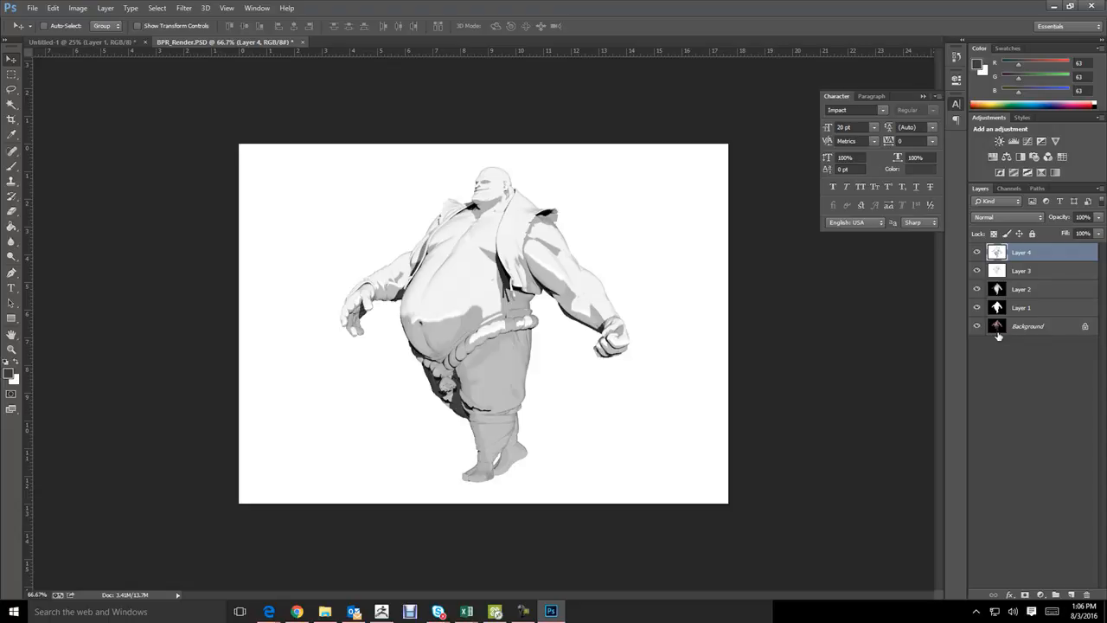
# Convert the Background into an ordinary layer named Layer 0 and place it between Layer 2 and Layer 3
pyautogui.doubleClick(999, 327)
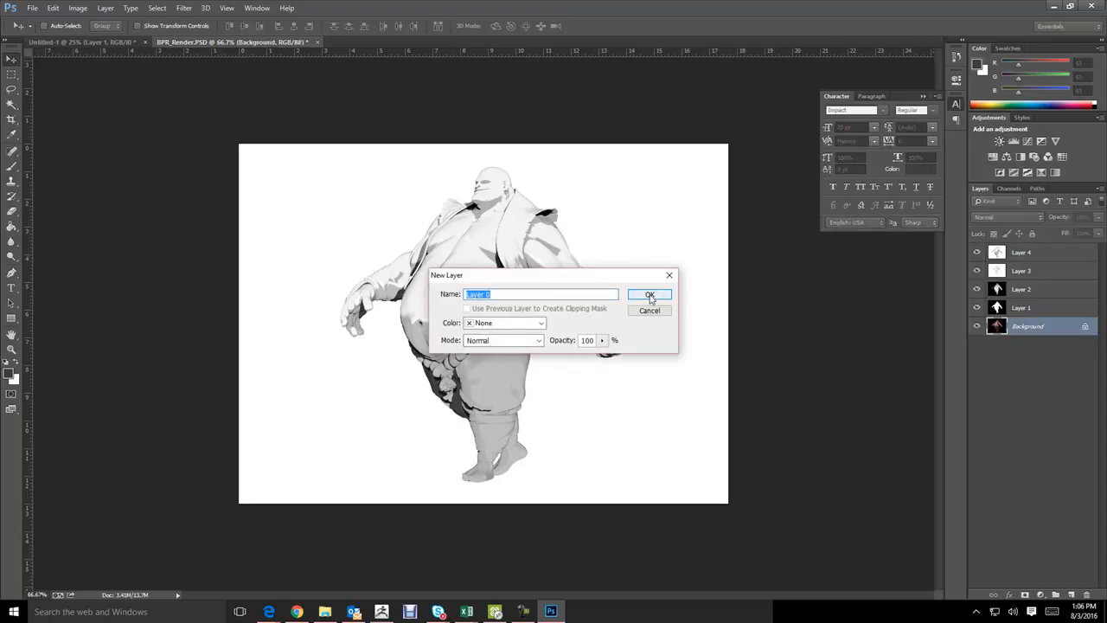
pyautogui.click(651, 291)
pyautogui.moveTo(989, 329); pyautogui.dragTo(990, 281)
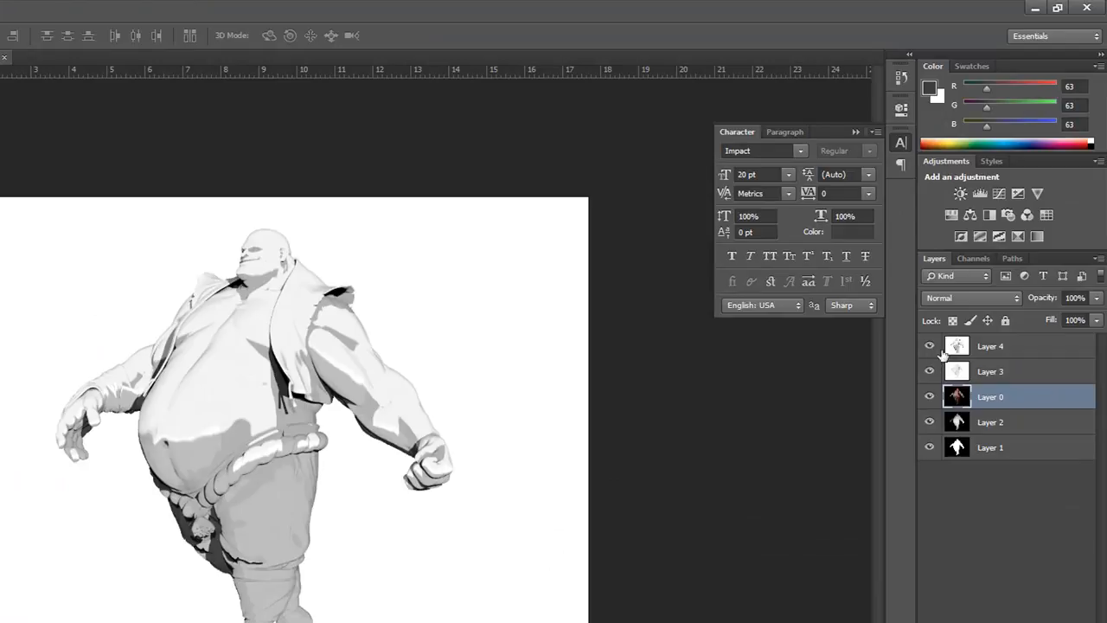
# Set the blend mode of the shadow pass (Layer 4) and the AO pass (Layer 3) to Multiply
pyautogui.click(947, 350)
pyautogui.click(973, 298)
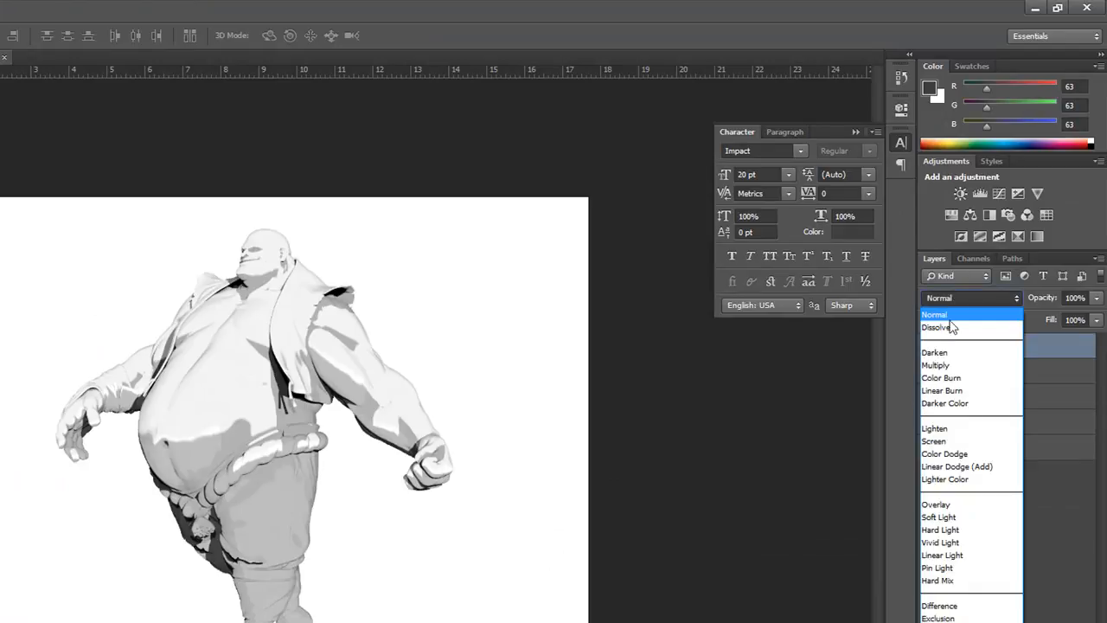
pyautogui.click(978, 357)
pyautogui.click(965, 371)
pyautogui.click(962, 299)
pyautogui.click(949, 366)
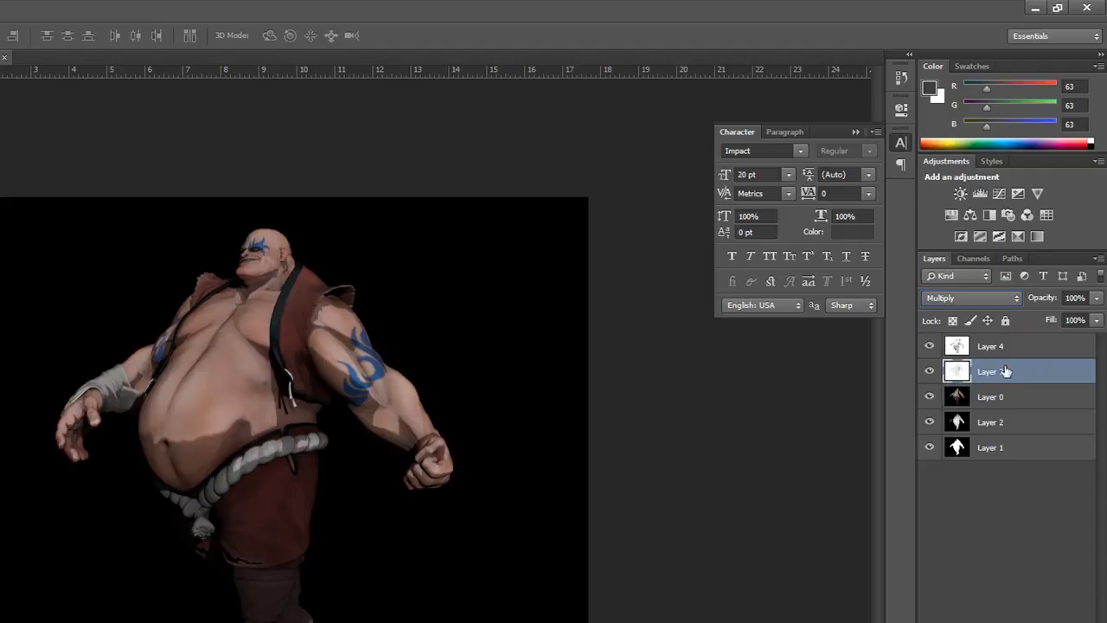
# Lower the shadow layer's opacity to 61% and merge it with the AO and color render layers
pyautogui.click(956, 348)
pyautogui.click(1095, 299)
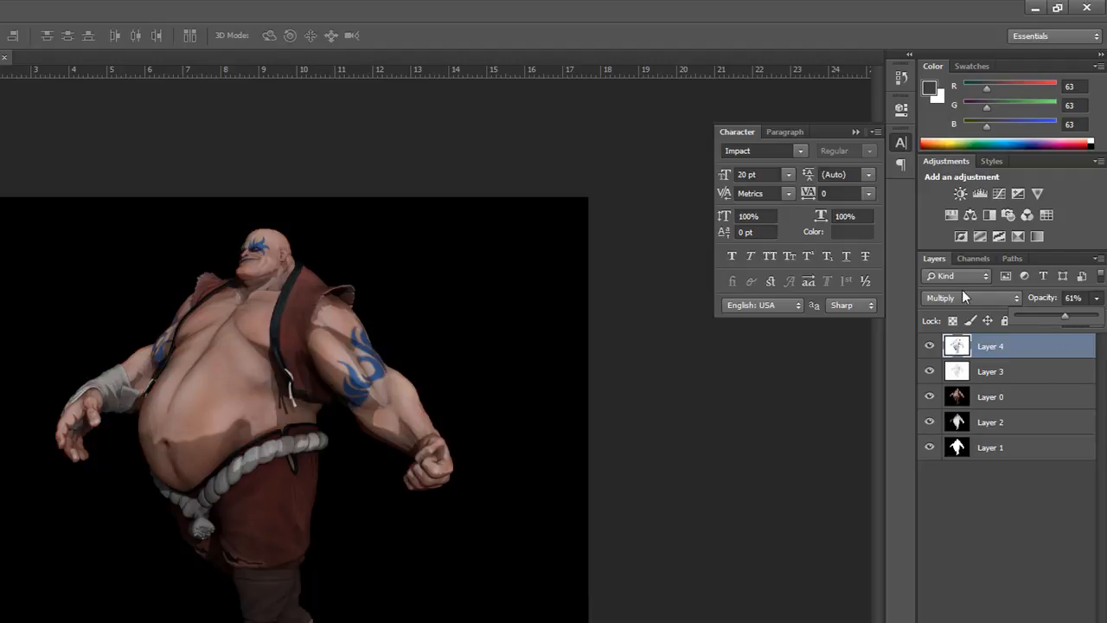
pyautogui.keyDown('shift'); pyautogui.click(963, 398); pyautogui.keyUp('shift')
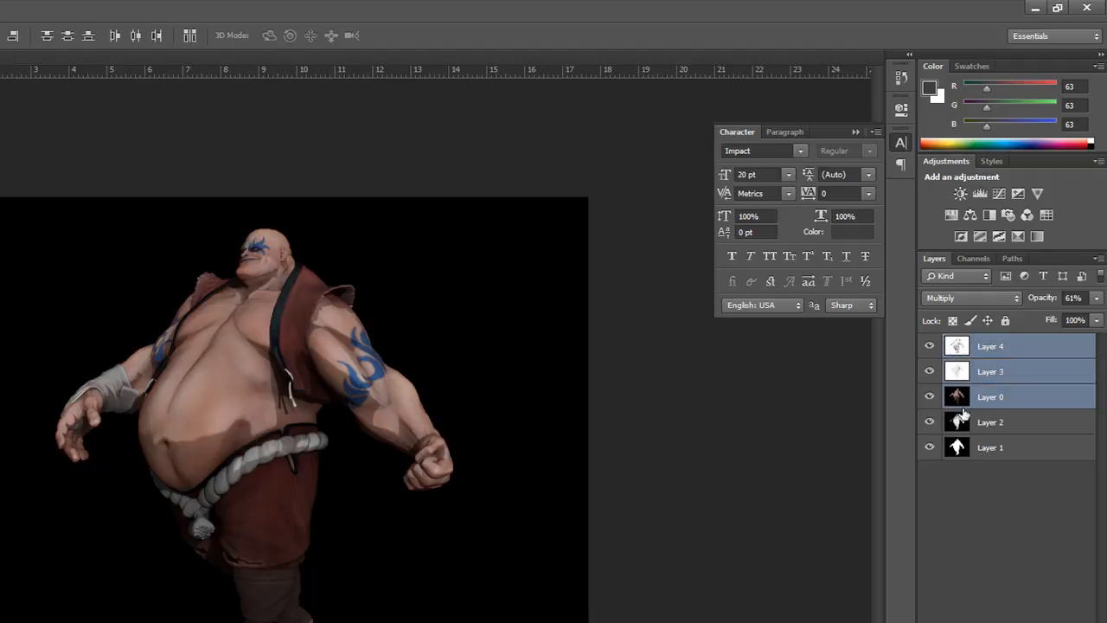
pyautogui.hotkey('ctrl', 'e')
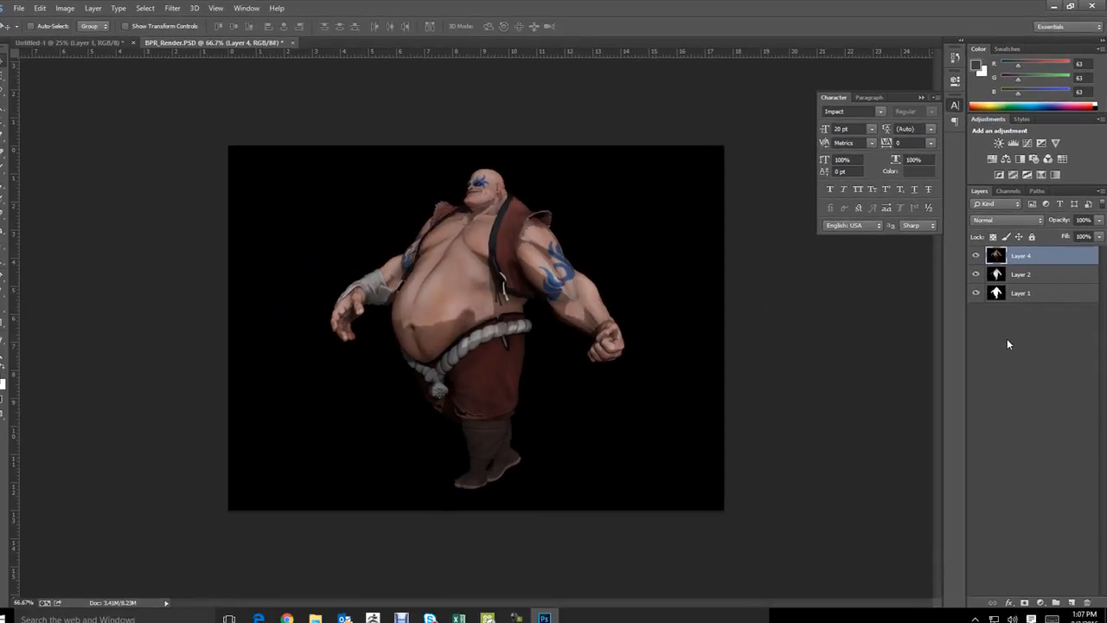
# Hide the merged figure layer and copy the full depth image on Layer 2 into a new alpha channel
pyautogui.click(976, 256)
pyautogui.click(976, 256)
pyautogui.click(976, 256)
pyautogui.click(977, 253)
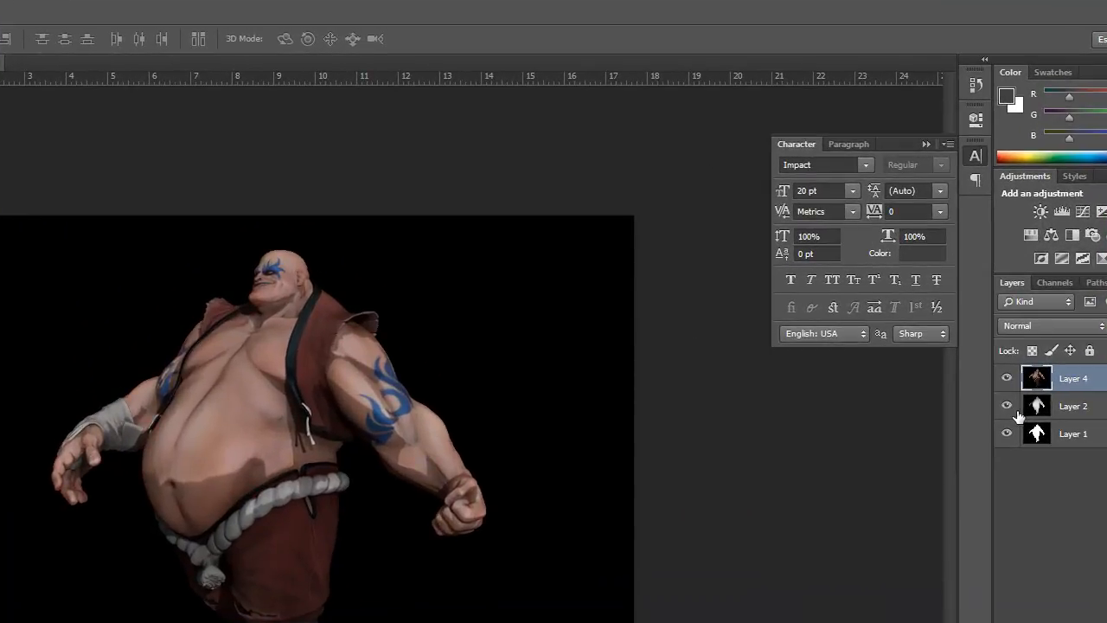
pyautogui.click(1039, 405)
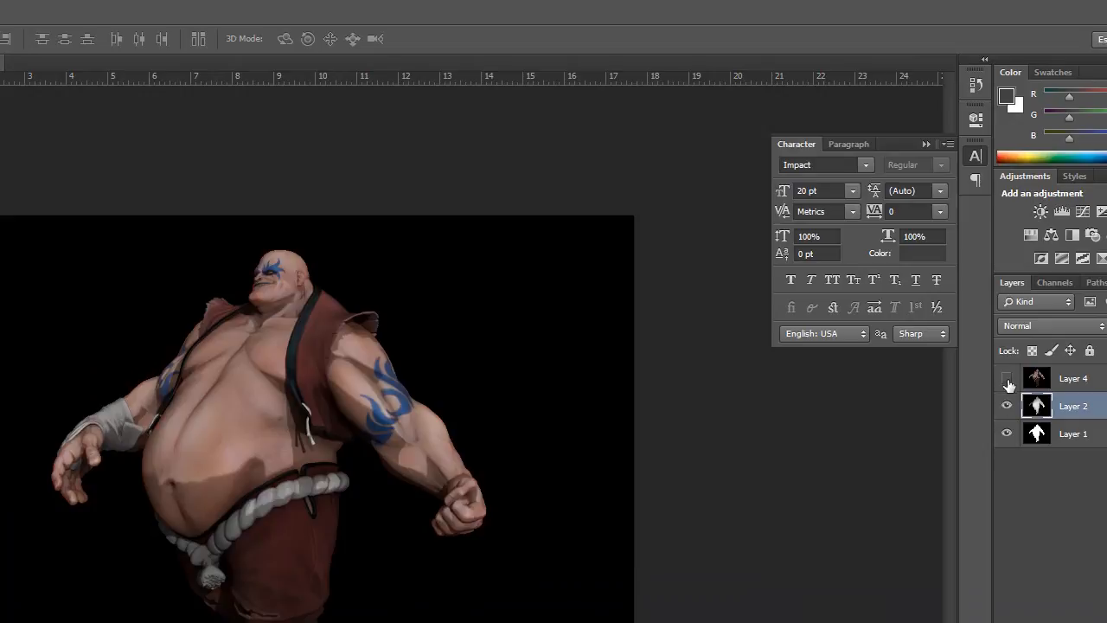
pyautogui.click(1007, 380)
pyautogui.hotkey('ctrl', 'a')
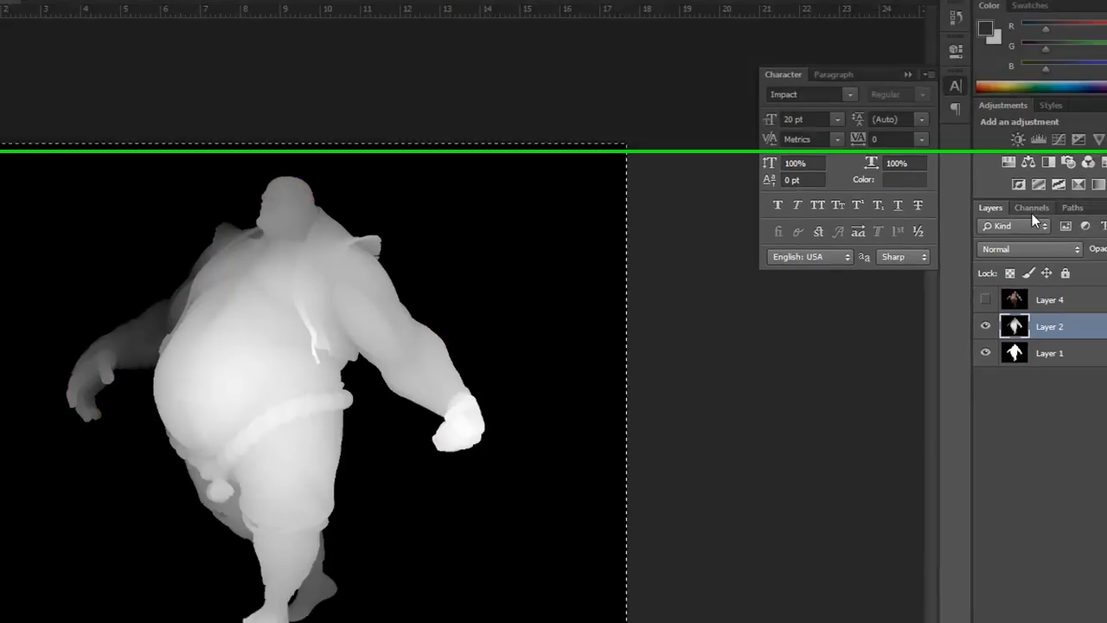
pyautogui.click(1054, 283)
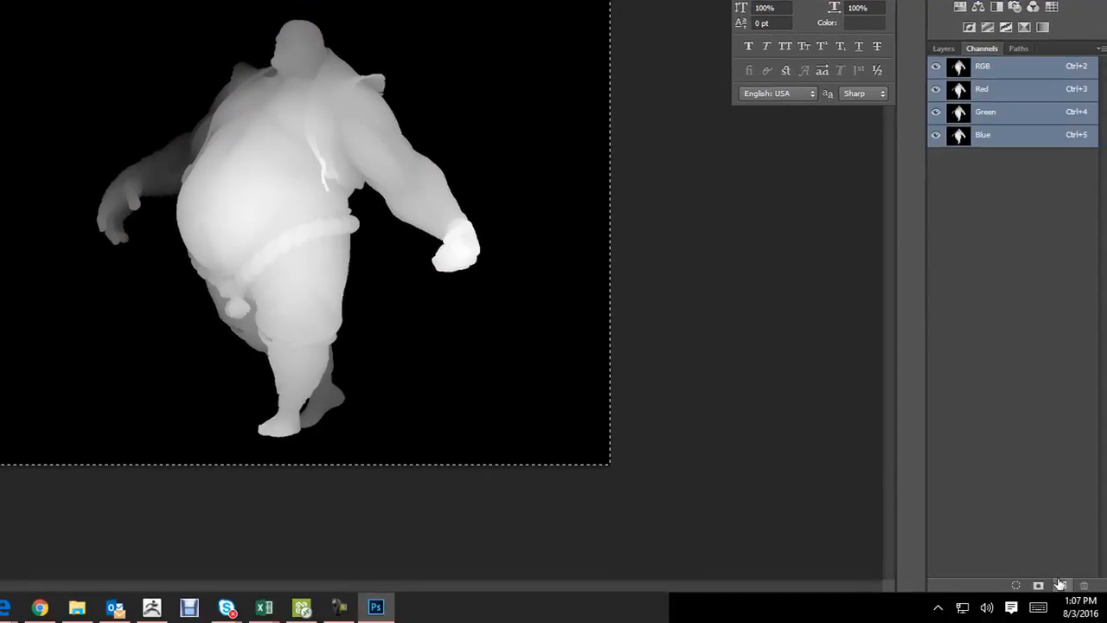
pyautogui.click(1061, 585)
pyautogui.hotkey('ctrl', 'v')
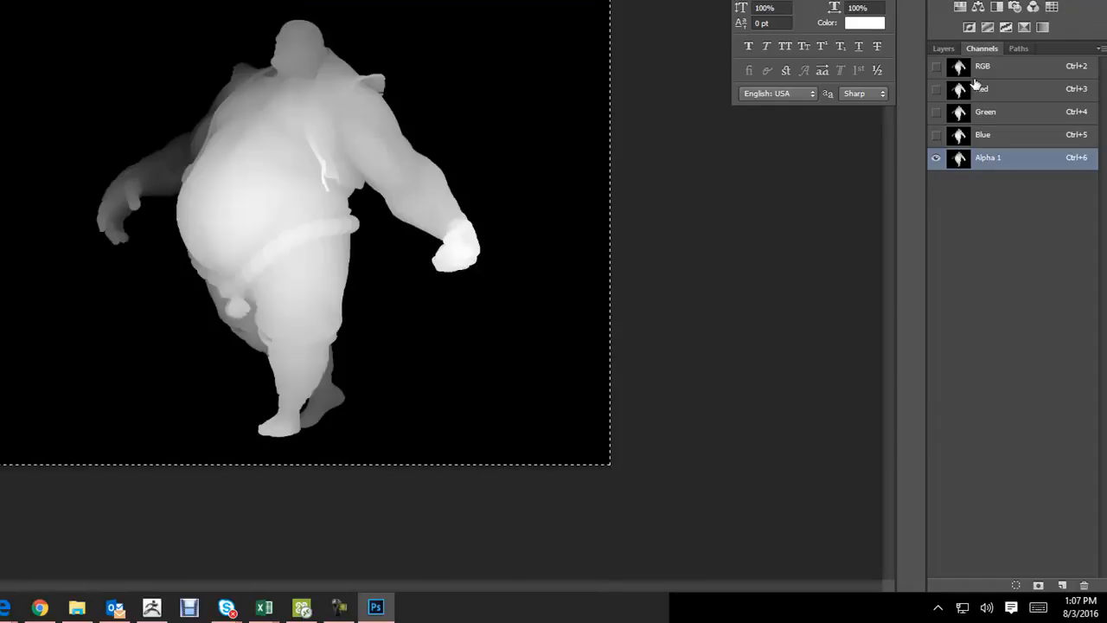
# Restore the RGB channel display, hide the new alpha channel, and hide the depth layer
pyautogui.click(936, 66)
pyautogui.click(936, 158)
pyautogui.click(952, 48)
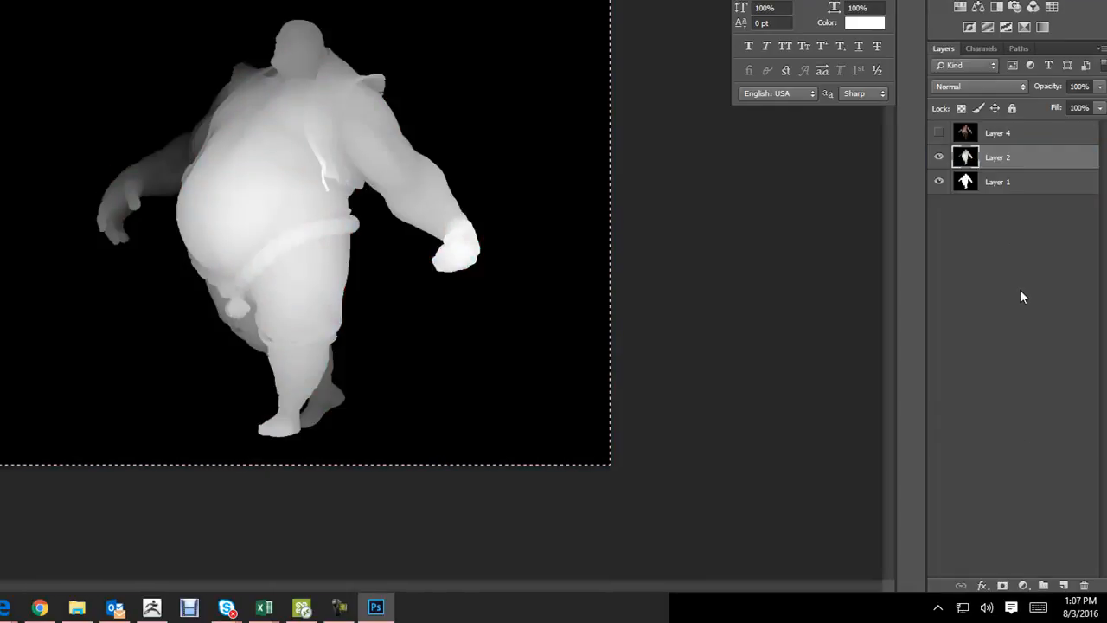
pyautogui.click(940, 156)
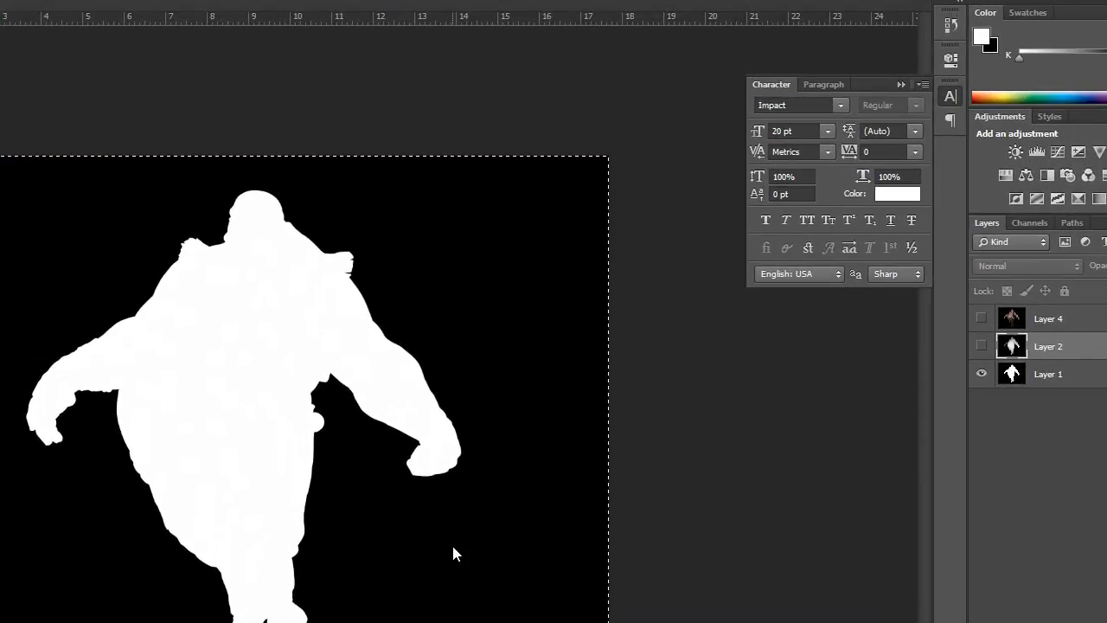
# Select the black area surrounding the white silhouette on the mask layer (Layer 1)
pyautogui.click(452, 545)
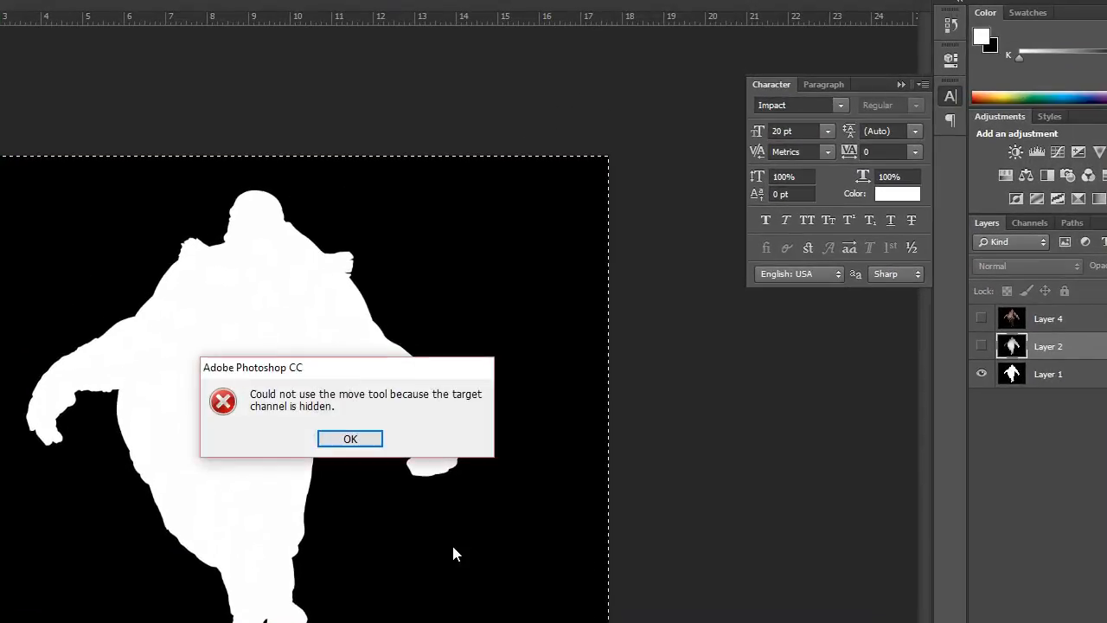
pyautogui.click(376, 440)
pyautogui.click(1021, 379)
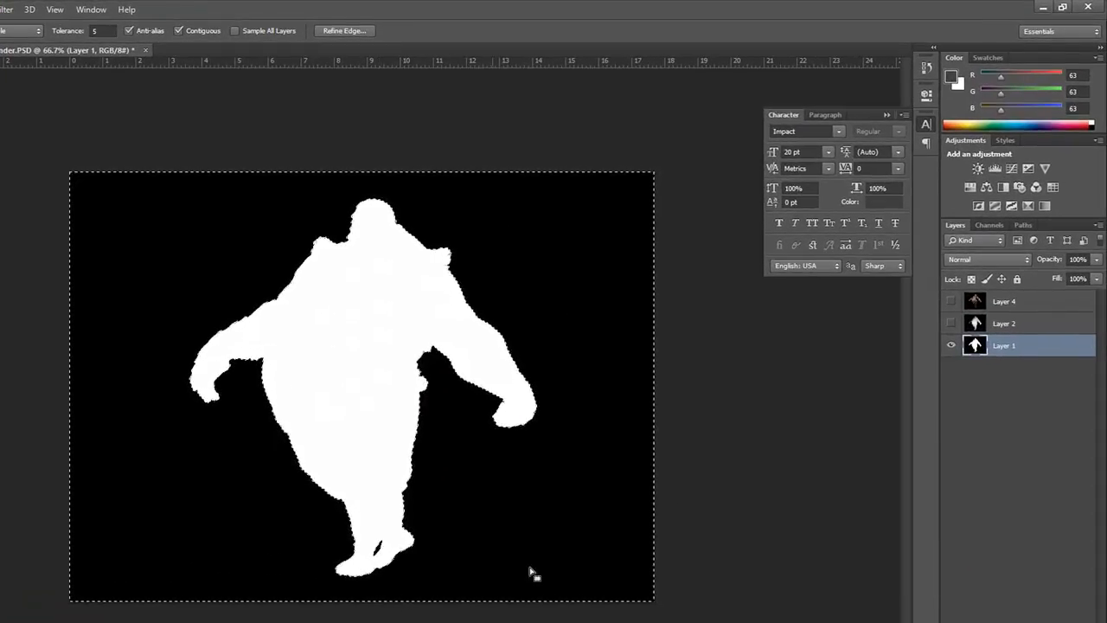
# Show the merged figure layer, clear the selection, and apply Lens Blur with Alpha 1 as depth source, focal distance 118 and radius 8
pyautogui.click(952, 301)
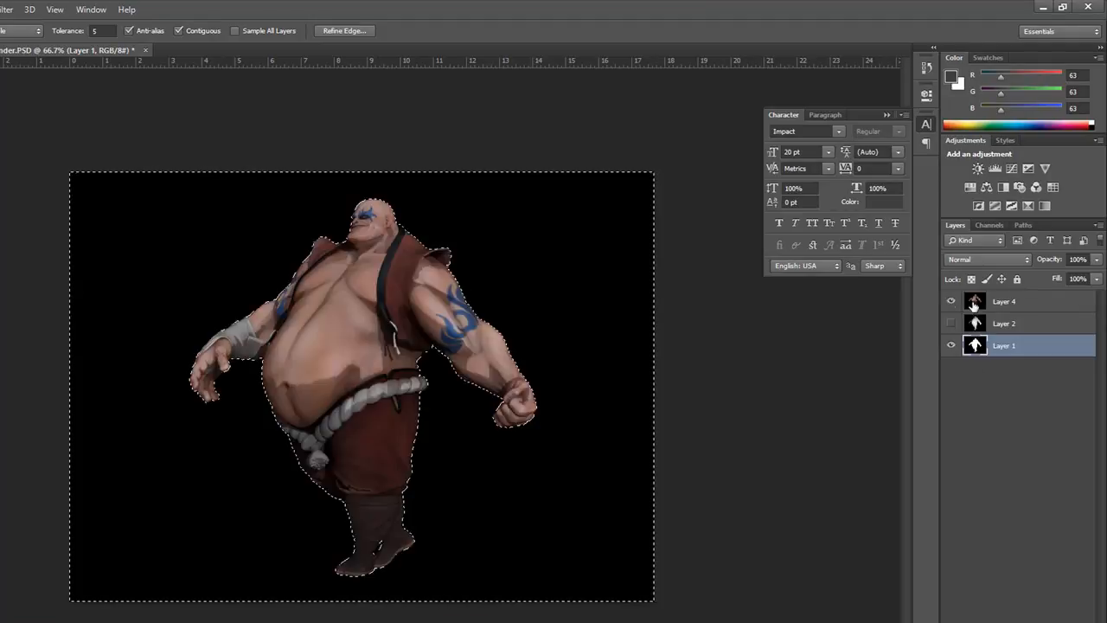
pyautogui.click(986, 303)
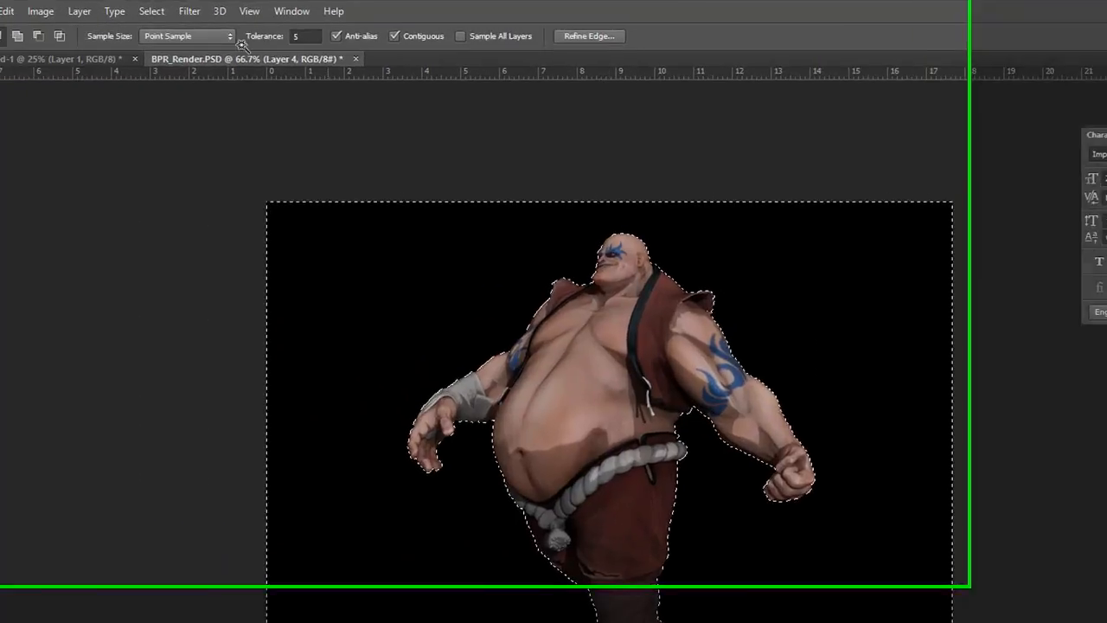
pyautogui.hotkey('ctrl', 'd')
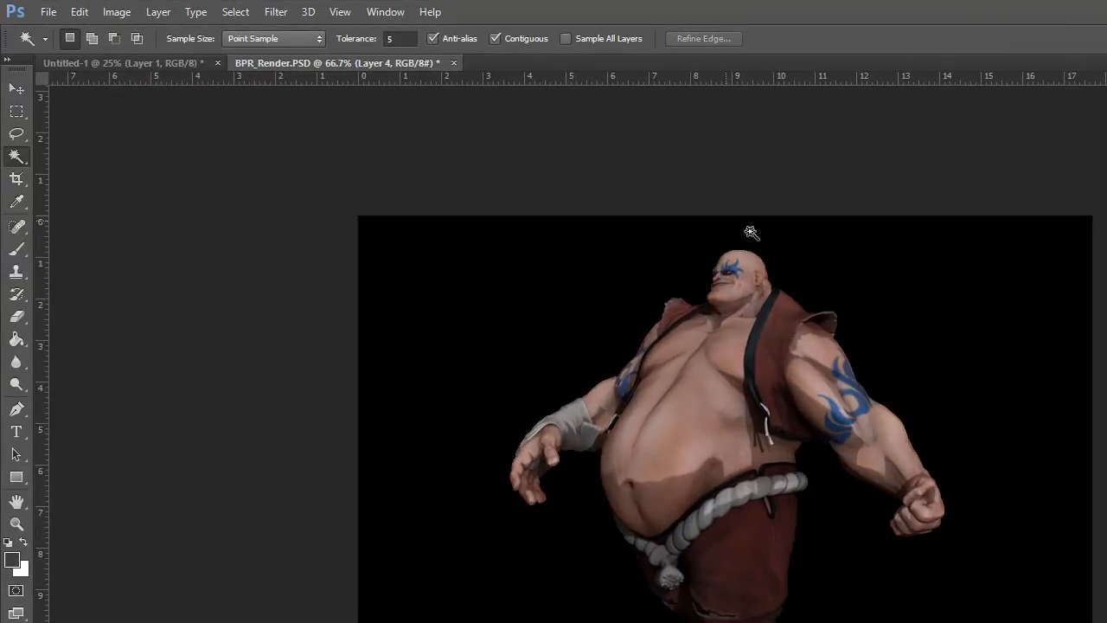
pyautogui.click(276, 11)
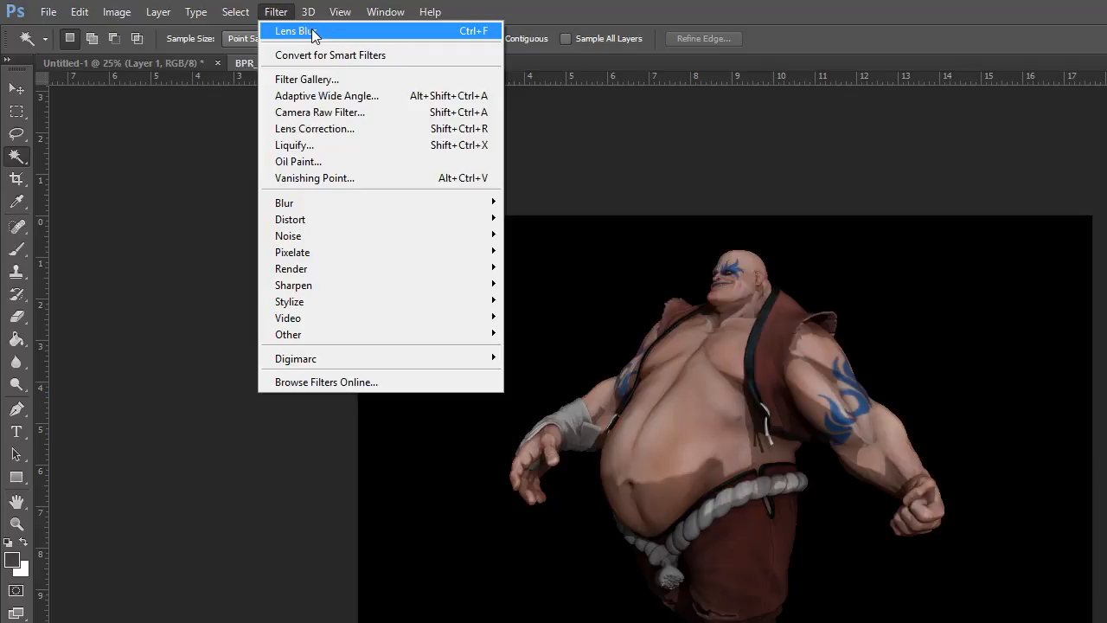
pyautogui.moveTo(340, 215)
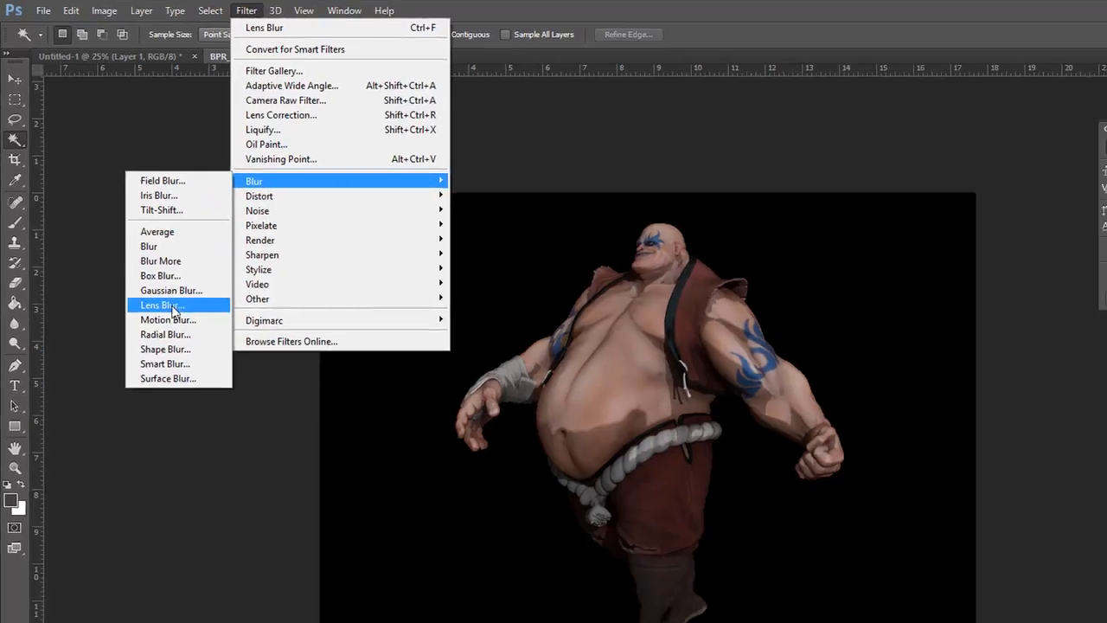
pyautogui.click(173, 307)
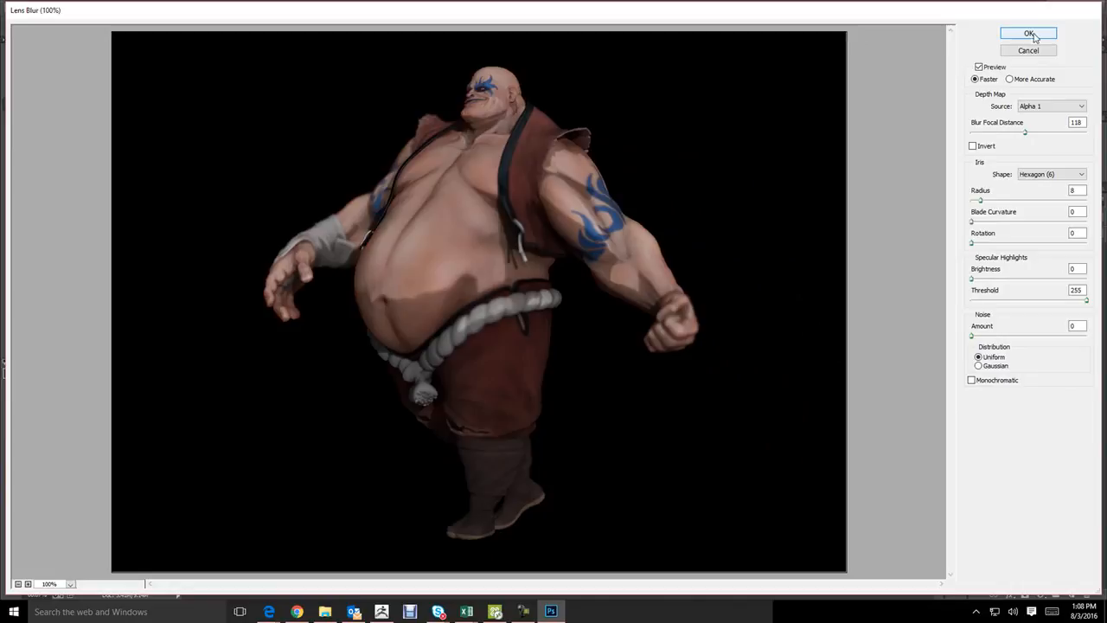
pyautogui.click(1032, 34)
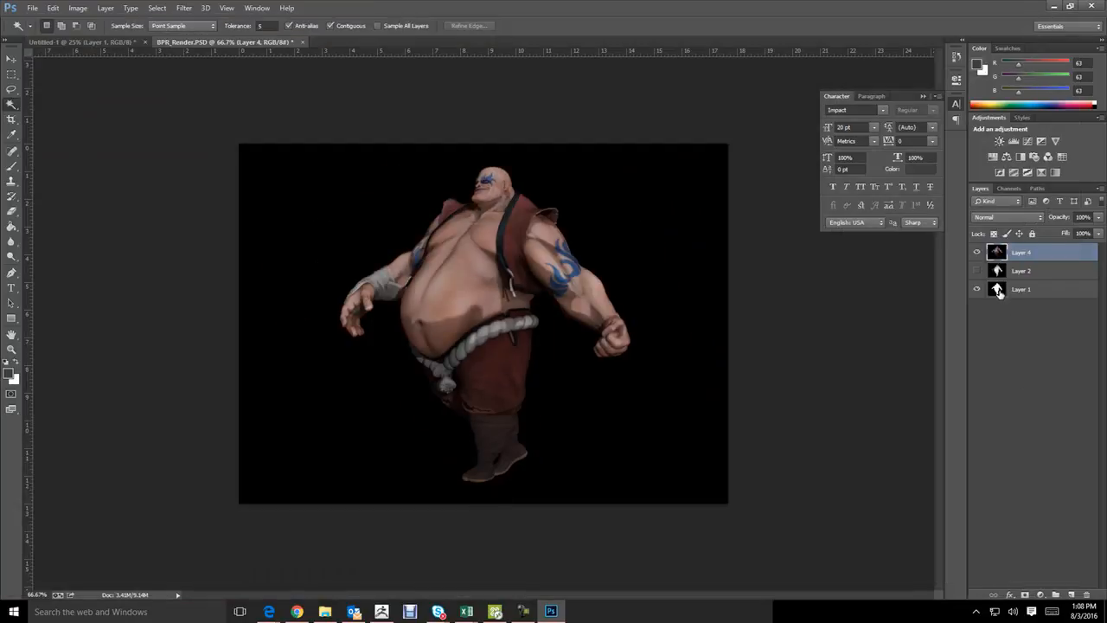
# Select the black surroundings from the mask layer and delete that area from the merged figure layer
pyautogui.click(1000, 291)
pyautogui.click(661, 417)
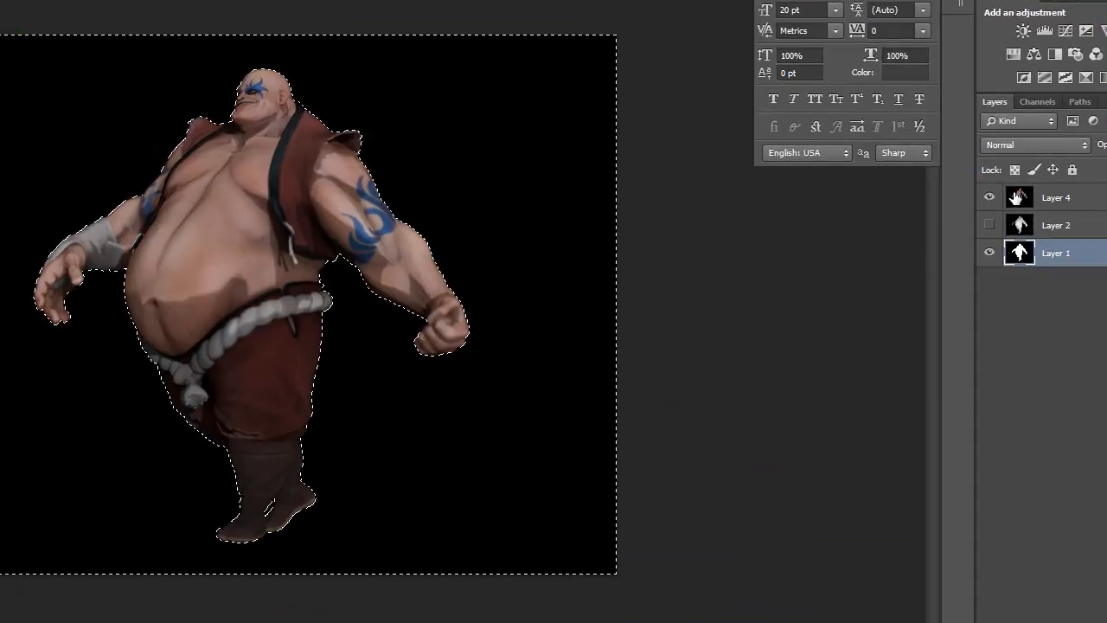
pyautogui.click(1016, 198)
pyautogui.press('Delete')
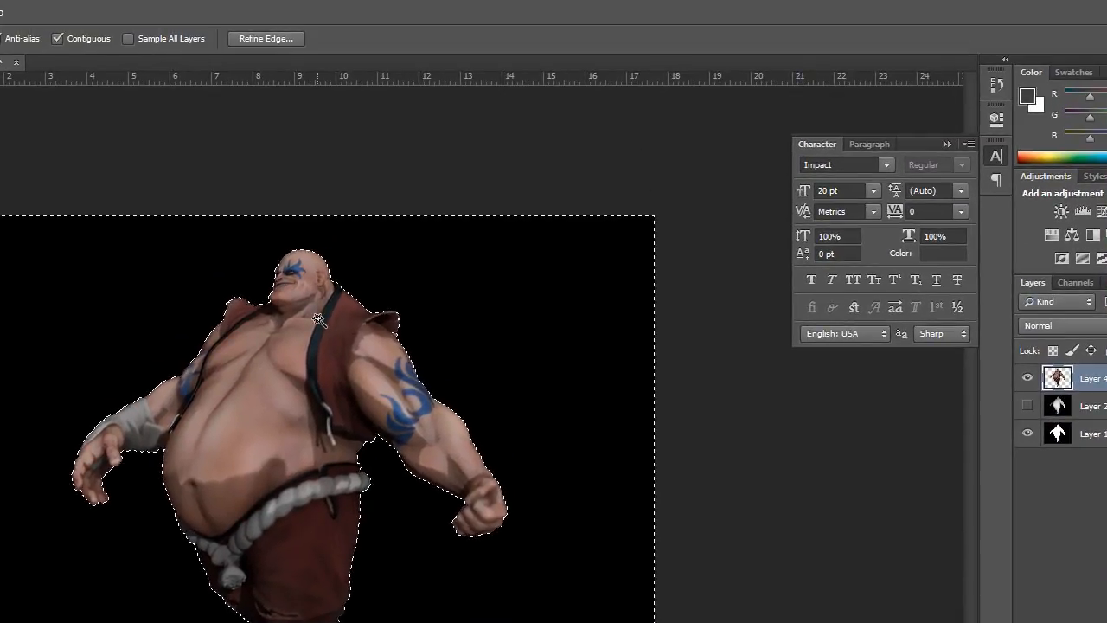
# Clear the selection and copy the cut-out figure into Untitled-1, placing it beside the first figure
pyautogui.press('v')
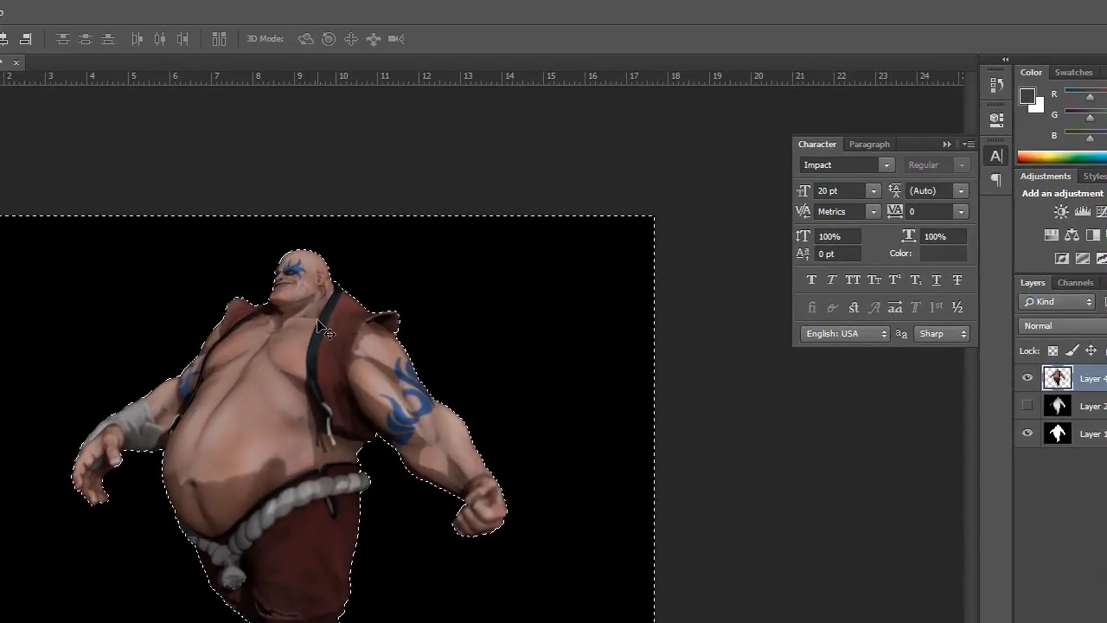
pyautogui.hotkey('ctrl', 'd')
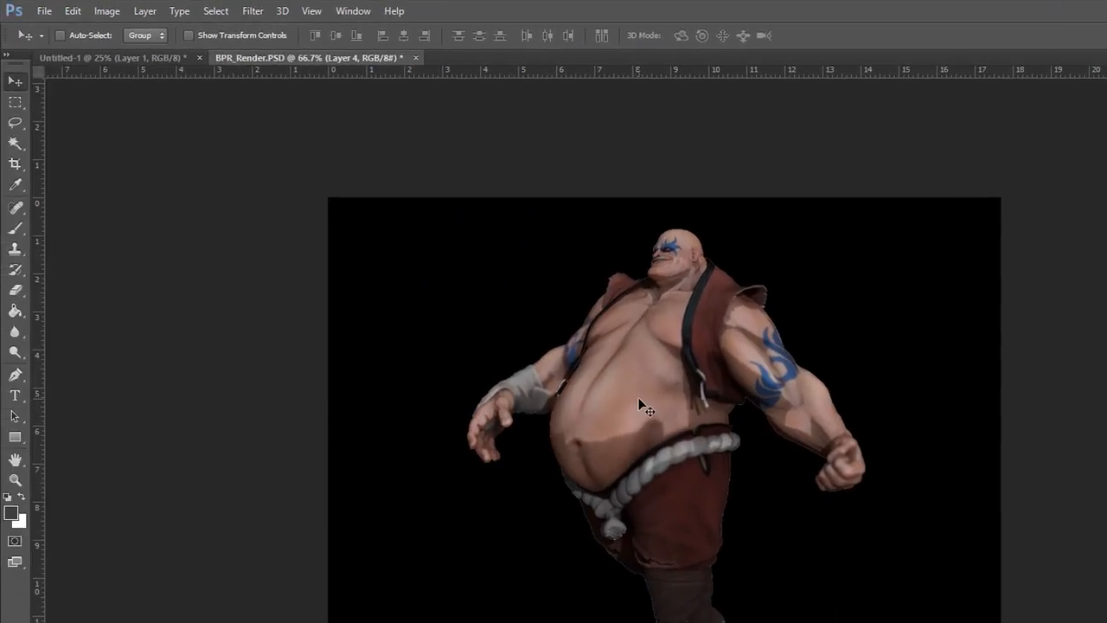
pyautogui.moveTo(537, 410); pyautogui.dragTo(32, 61)
pyautogui.moveTo(147, 59); pyautogui.dragTo(445, 481)
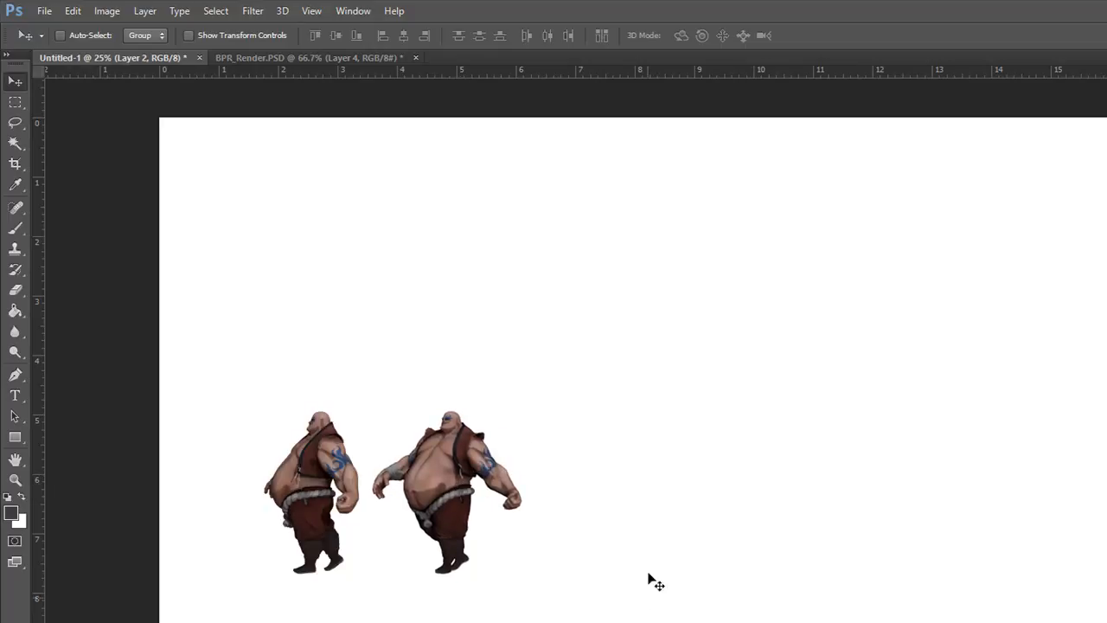
# Return to BPR_Render.PSD and close it without saving the changes
pyautogui.click(298, 58)
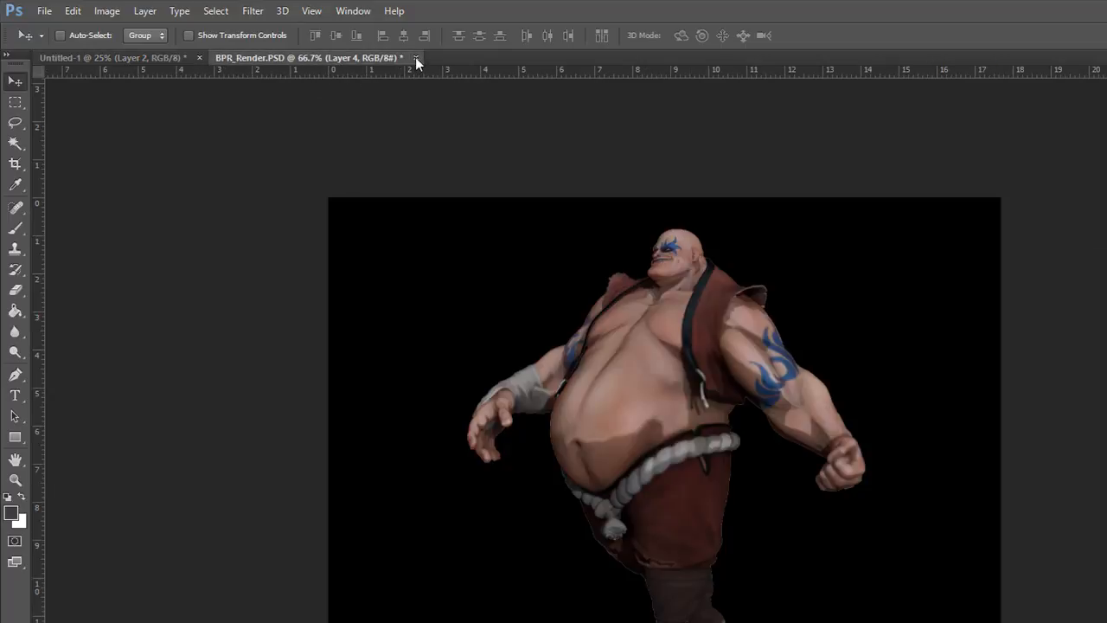
pyautogui.click(415, 57)
pyautogui.click(767, 459)
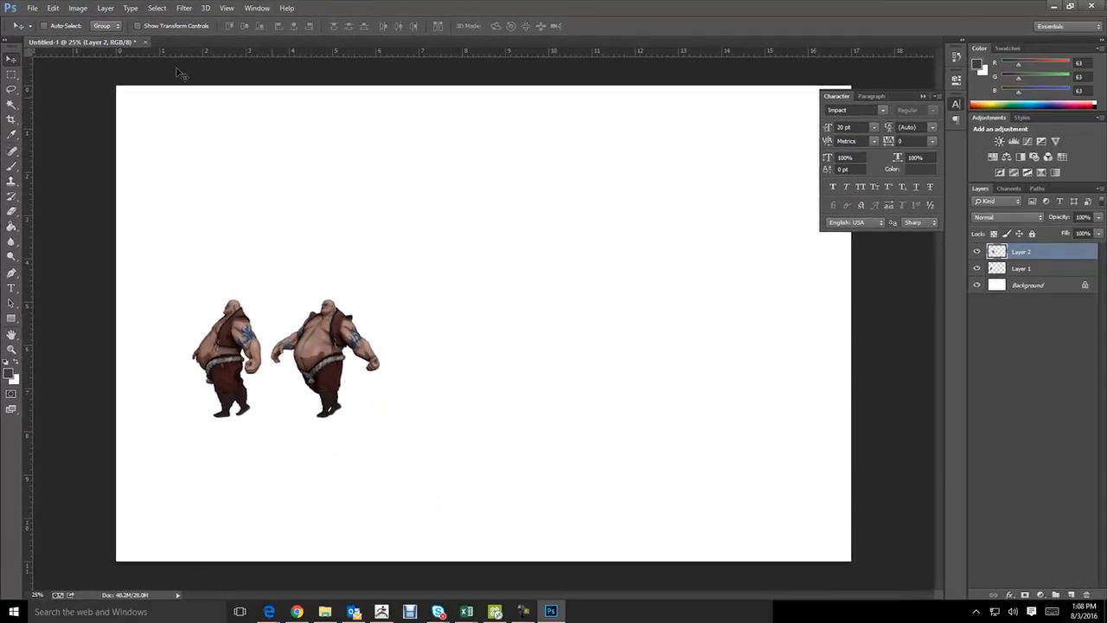
pyautogui.click(32, 8)
pyautogui.click(45, 34)
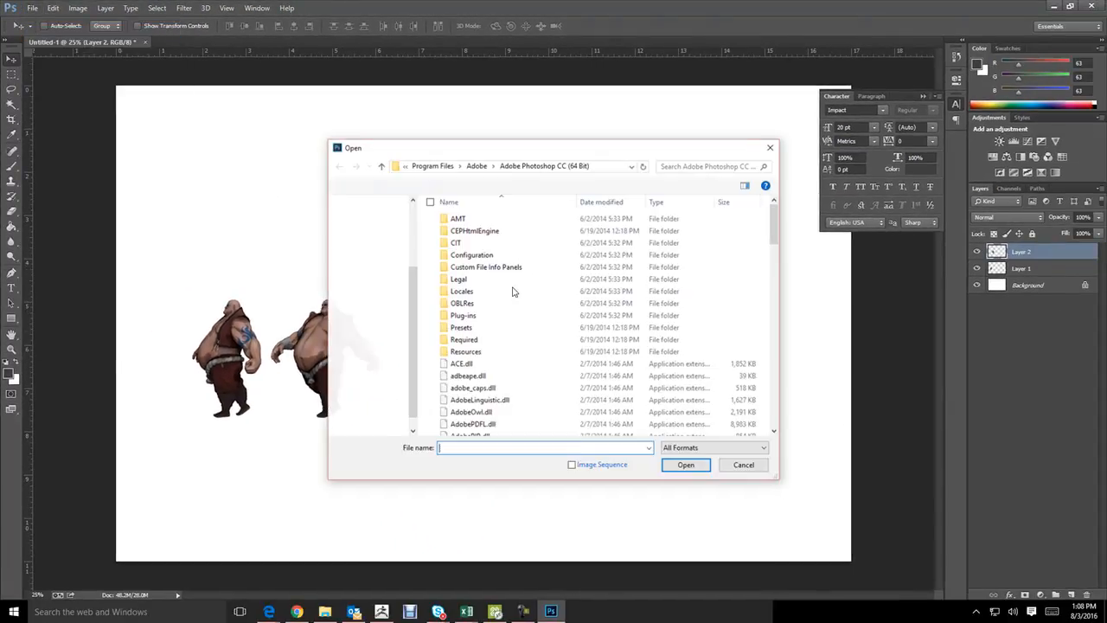
pyautogui.click(798, 396)
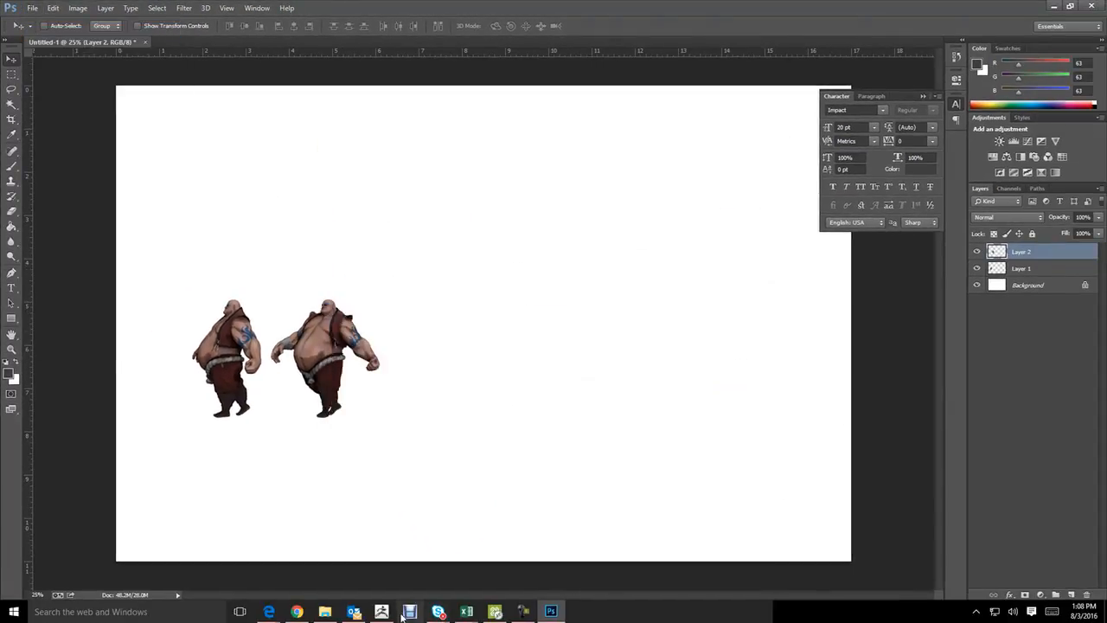
# Open all five BPR pass files from folder 3 of QuakeRenders in Photoshop
pyautogui.click(324, 611)
pyautogui.click(290, 191)
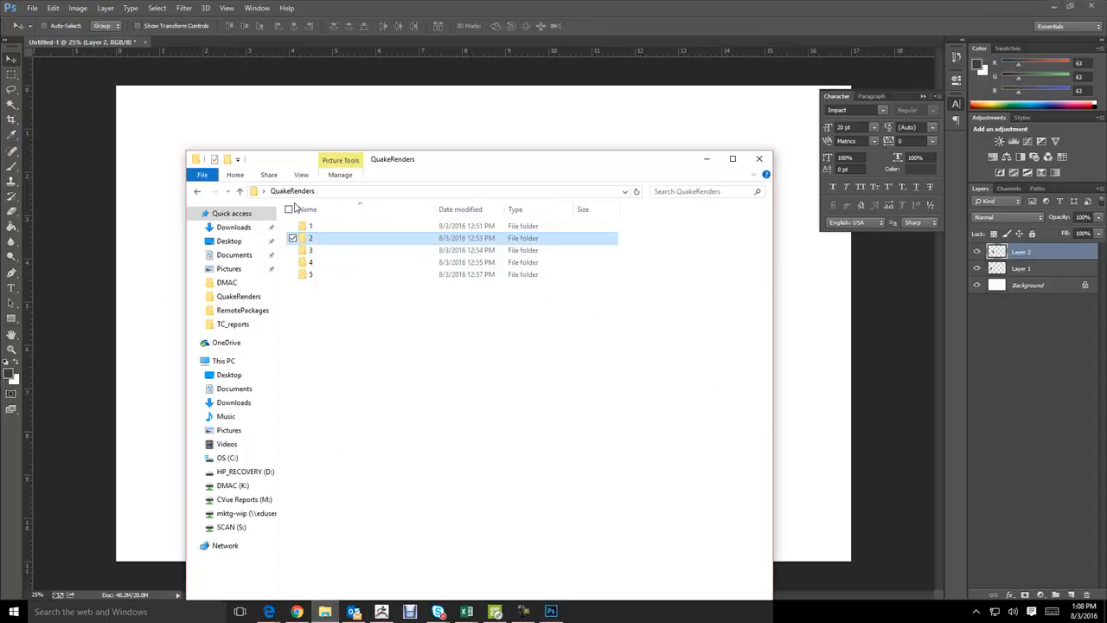
pyautogui.doubleClick(293, 252)
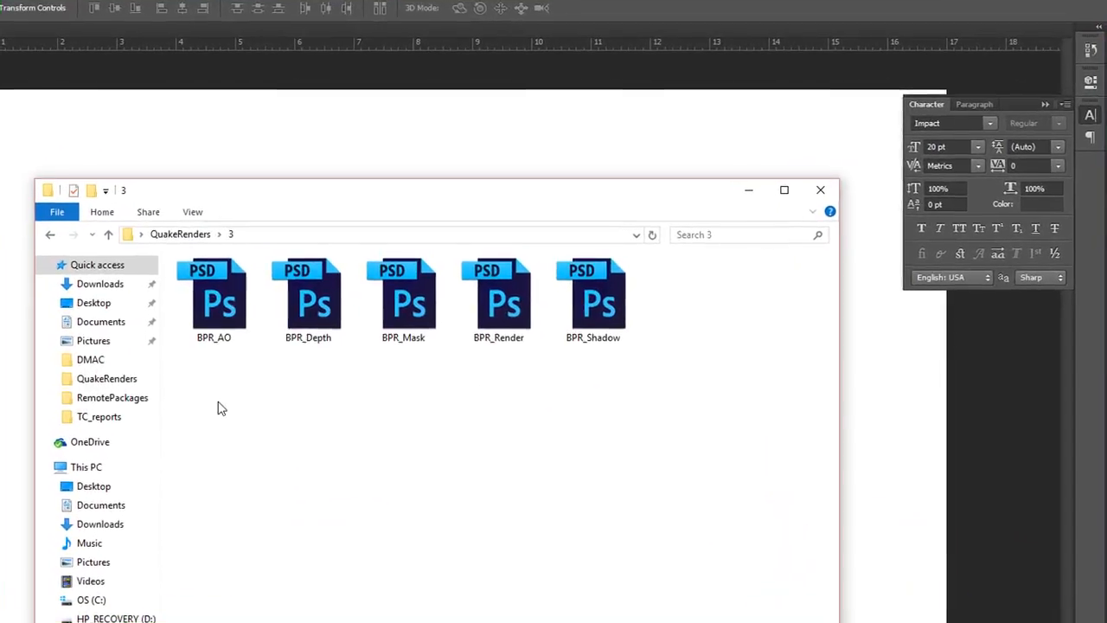
pyautogui.moveTo(221, 409); pyautogui.dragTo(27, 30)
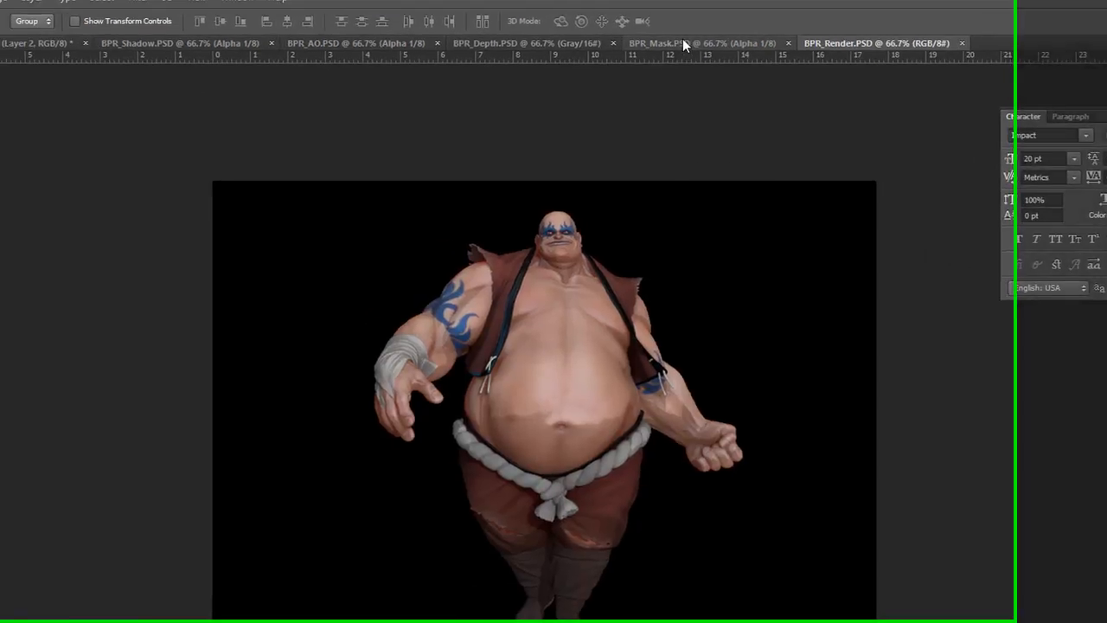
# Copy the full images of BPR_Mask.PSD and BPR_Depth.PSD into BPR_Render.PSD as separate new layers
pyautogui.click(604, 29)
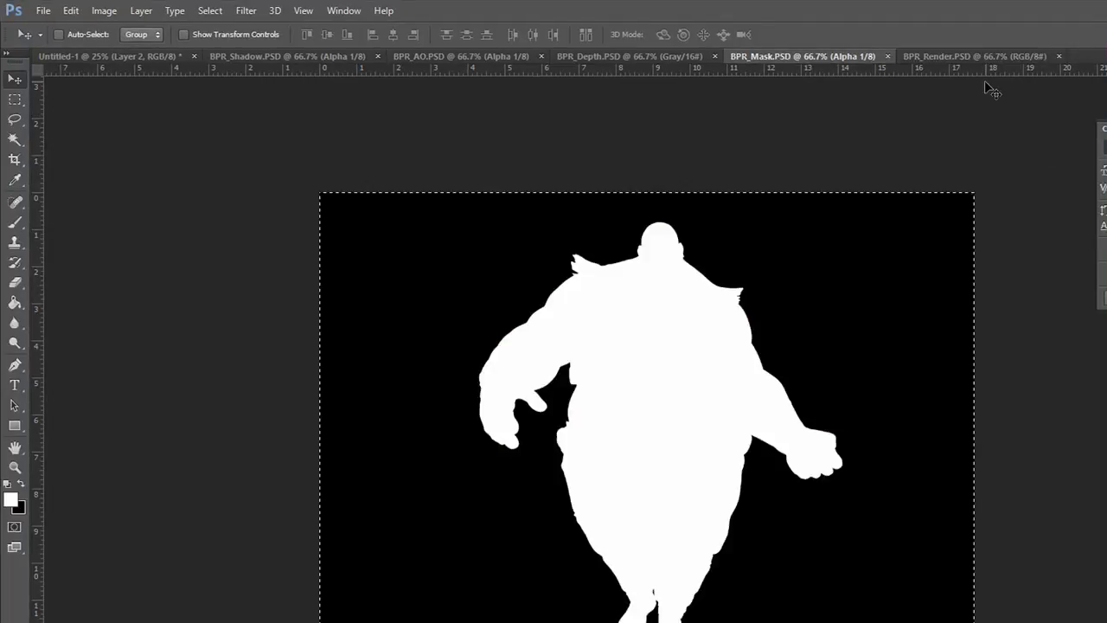
pyautogui.click(963, 56)
pyautogui.click(743, 57)
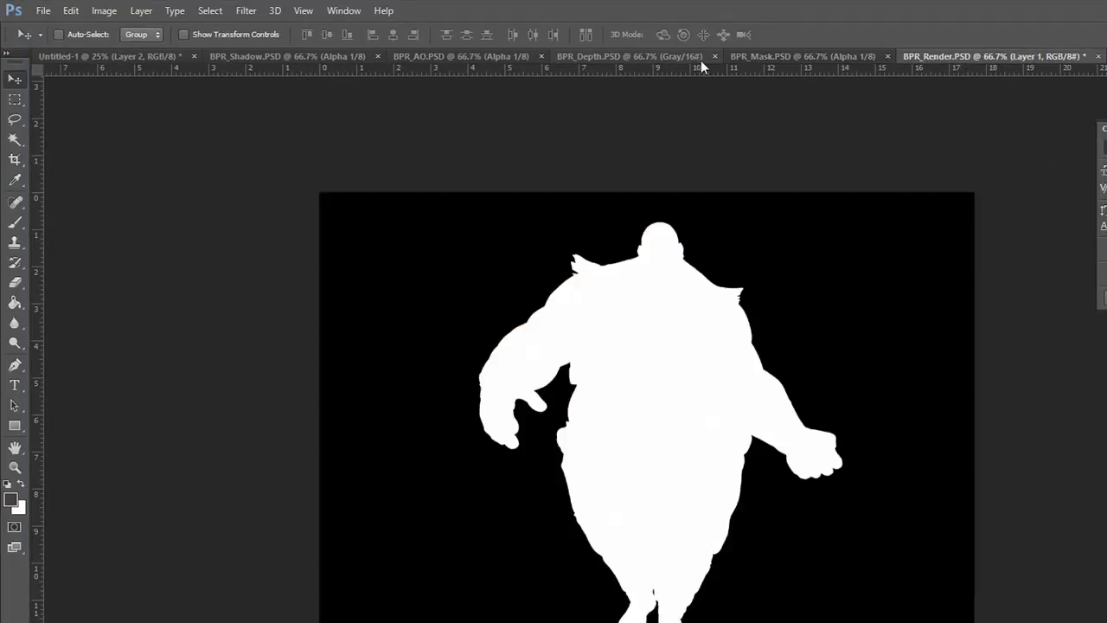
pyautogui.click(676, 56)
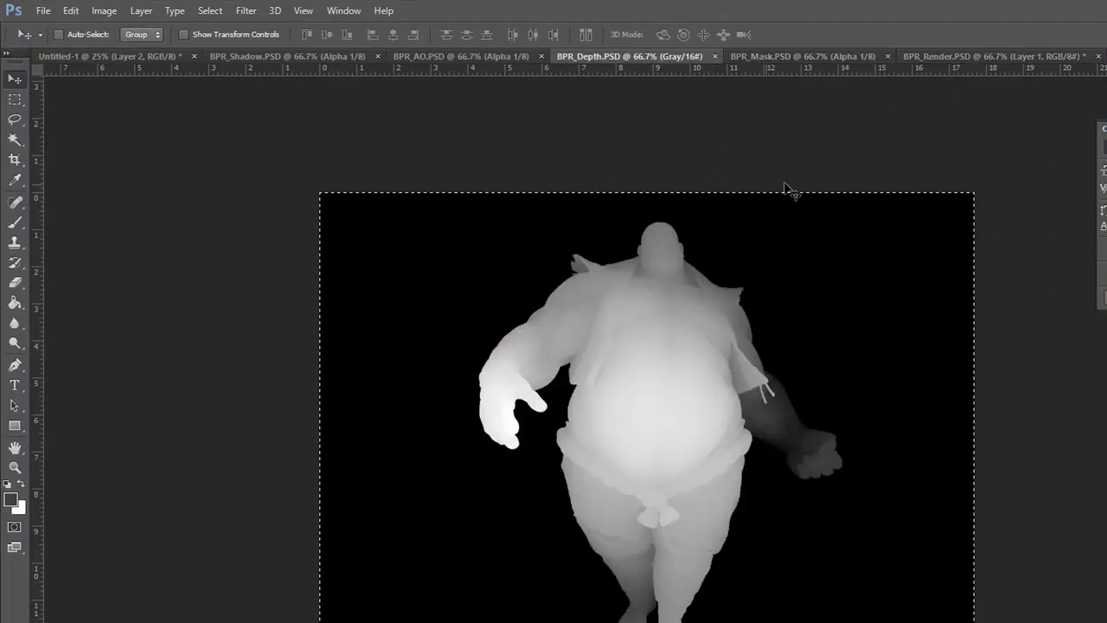
pyautogui.click(940, 56)
pyautogui.moveTo(941, 80); pyautogui.dragTo(644, 118)
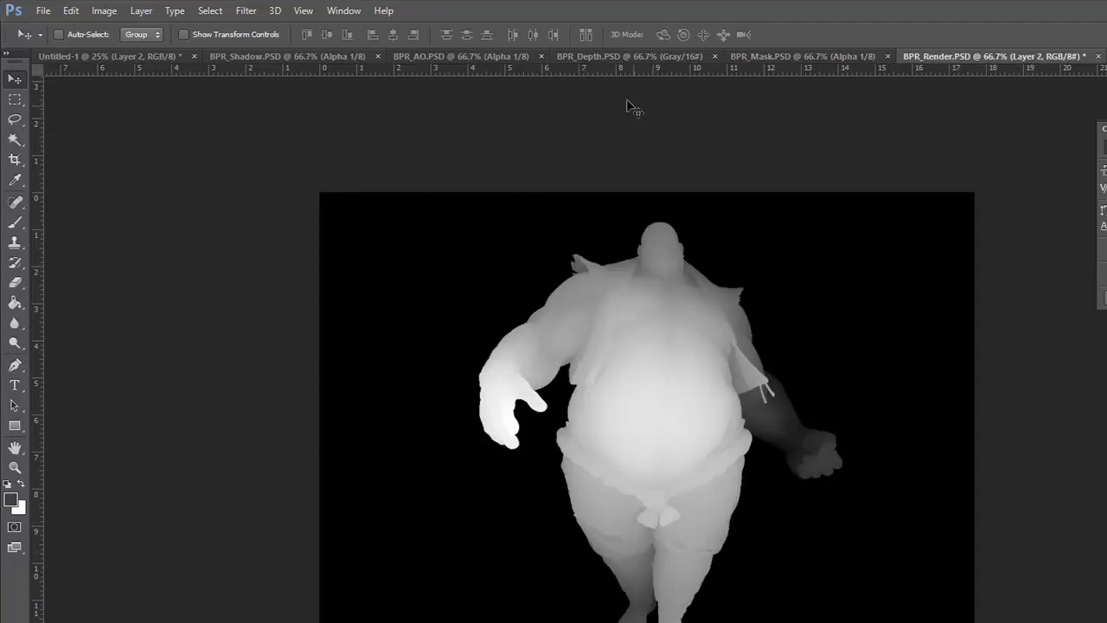
# Copy the full ambient occlusion and shadow pass images from BPR_AO.PSD and BPR_Shadow.PSD into BPR_Render.PSD as new layers
pyautogui.click(503, 56)
pyautogui.hotkey('ctrl', 'a')
pyautogui.moveTo(786, 195); pyautogui.dragTo(495, 153)
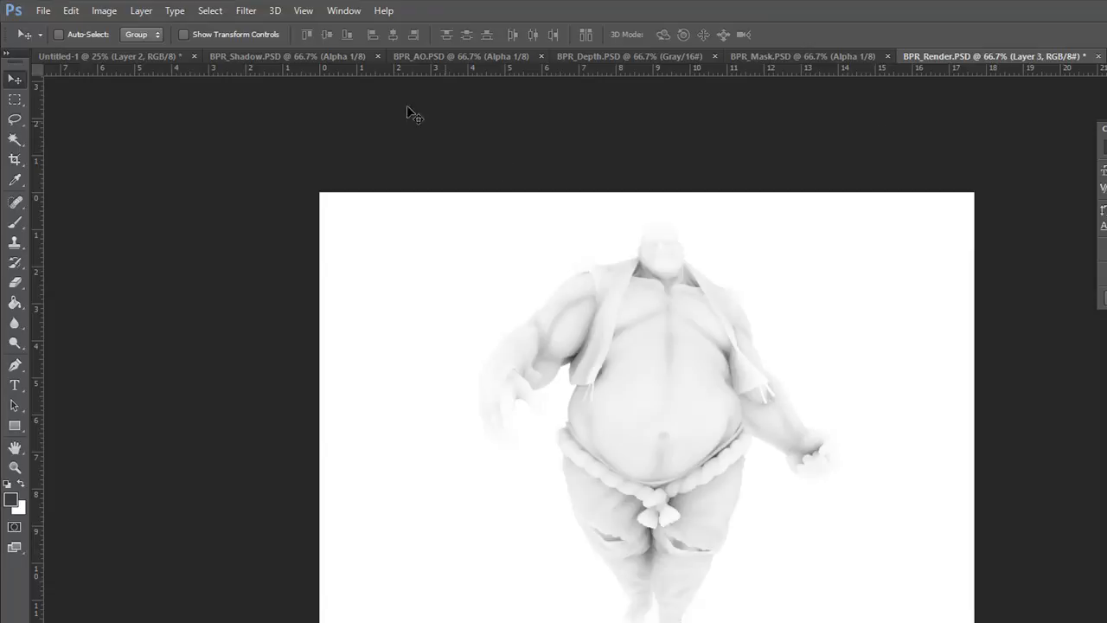
pyautogui.click(299, 57)
pyautogui.press('x')
pyautogui.moveTo(489, 245)
pyautogui.mouseDown()
pyautogui.moveTo(912, 123)
pyautogui.moveTo(947, 51)
pyautogui.moveTo(939, 124)
pyautogui.moveTo(843, 252)
pyautogui.moveTo(838, 294)
pyautogui.mouseUp()
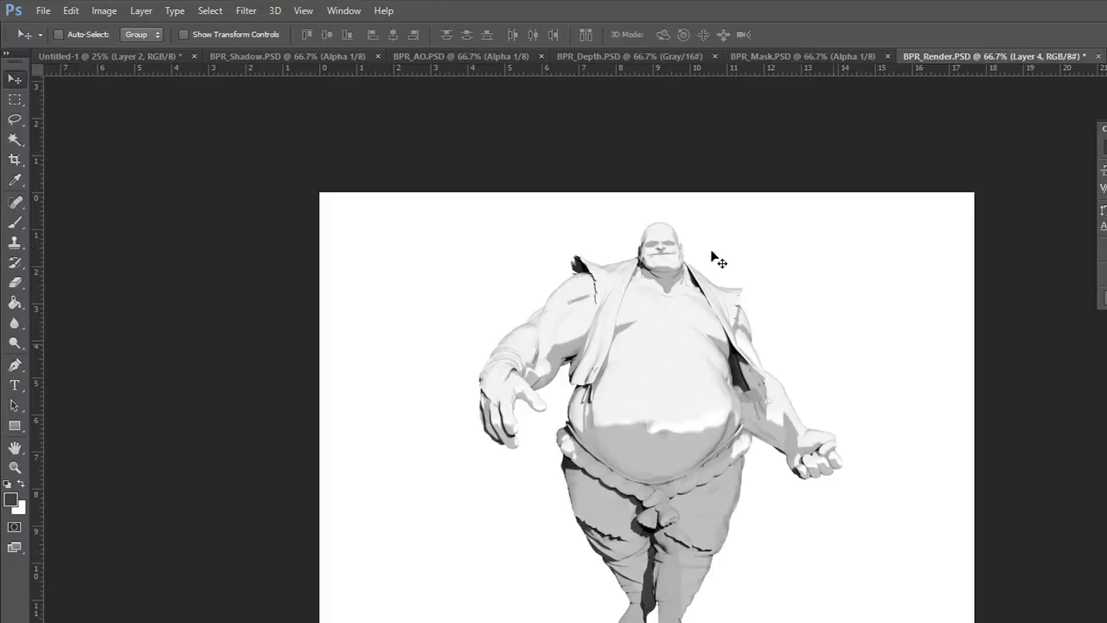
# Close the BPR_Depth and BPR_AO documents
pyautogui.click(715, 56)
pyautogui.click(541, 56)
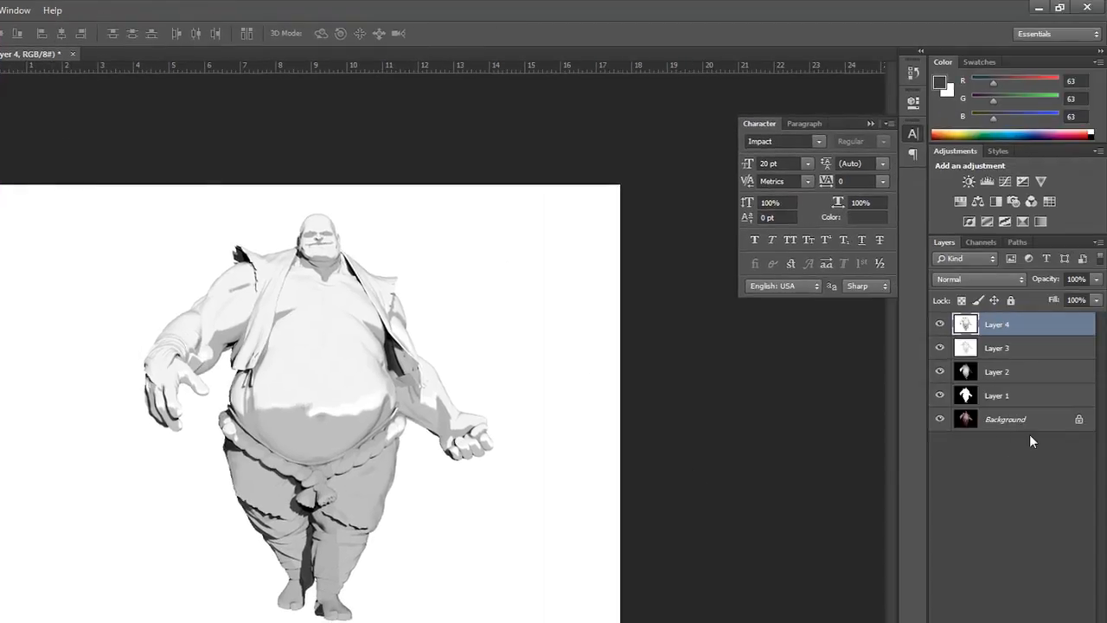
# Convert the locked Background into a regular layer and move it above Layer 2, directly below Layer 3
pyautogui.doubleClick(966, 419)
pyautogui.click(516, 380)
pyautogui.moveTo(959, 422); pyautogui.dragTo(999, 390)
# Set the blend mode of the shadow layer (Layer 4) and the ambient occlusion layer (Layer 3) to Multiply
pyautogui.click(965, 325)
pyautogui.click(961, 282)
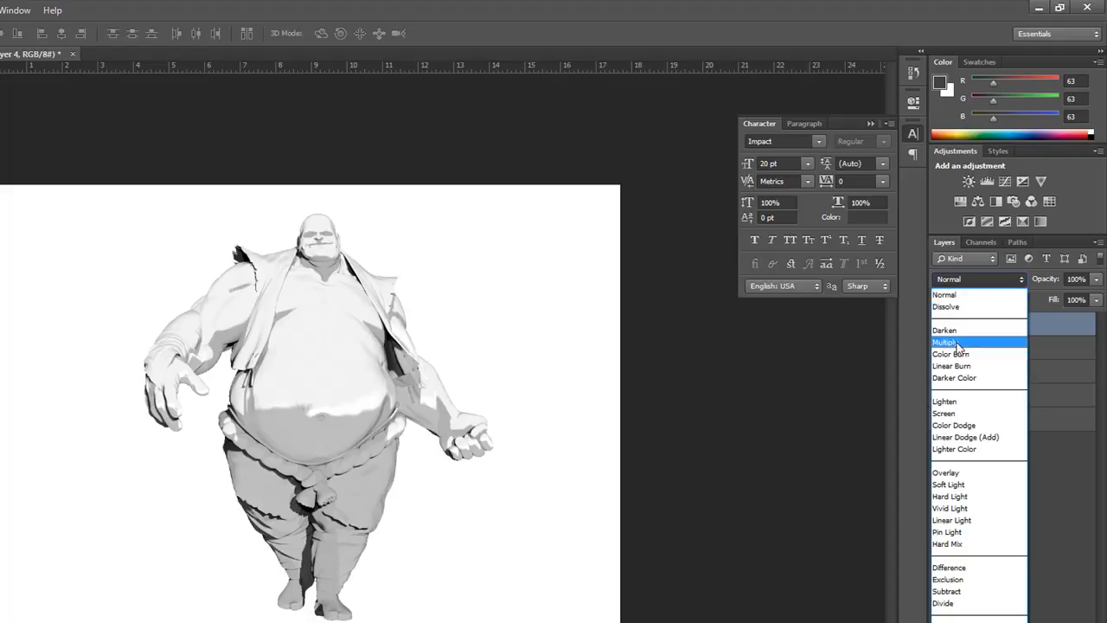
pyautogui.click(958, 344)
pyautogui.click(969, 348)
pyautogui.click(984, 279)
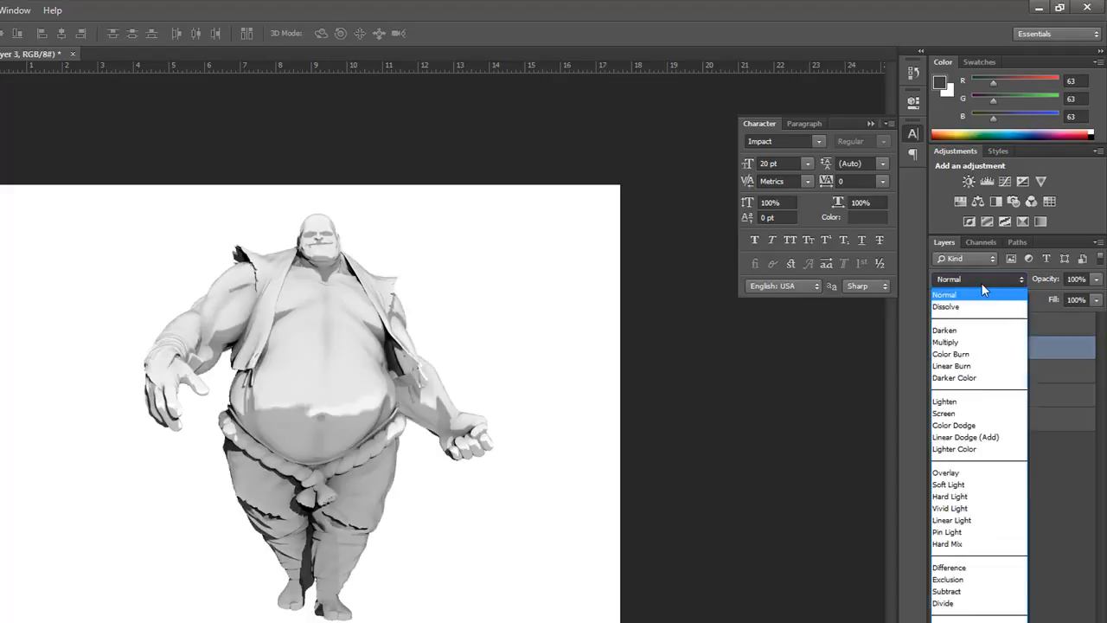
pyautogui.click(958, 344)
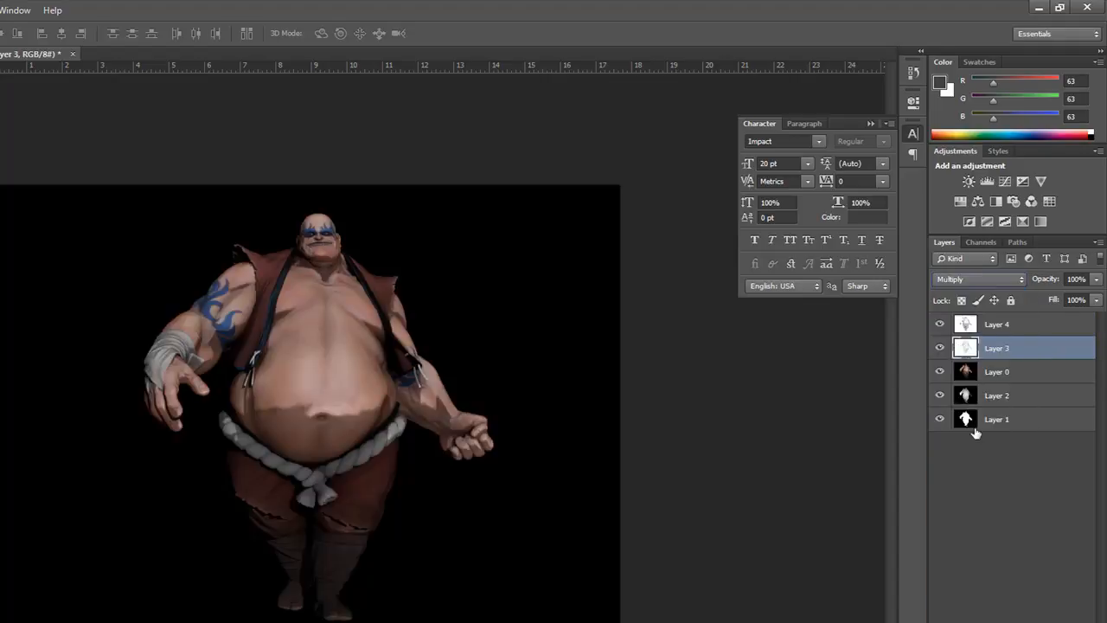
# Lower the opacity of shadow Layer 4 to 68% and merge it with Layer 3 and the color render Layer 0
pyautogui.click(985, 325)
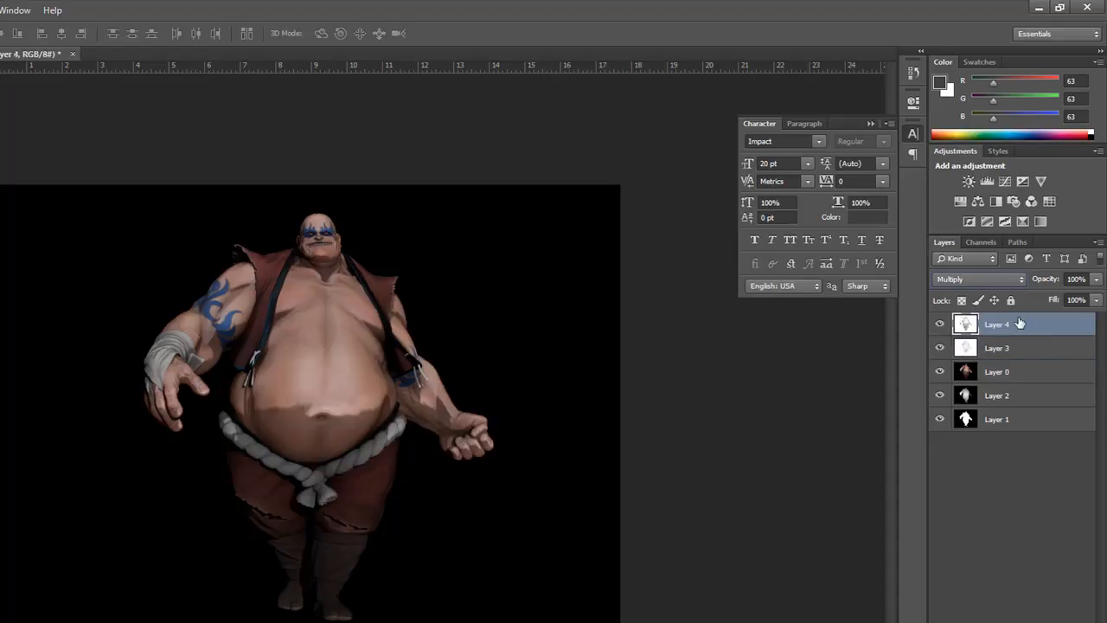
pyautogui.click(1096, 280)
pyautogui.moveTo(1073, 299); pyautogui.dragTo(1072, 297)
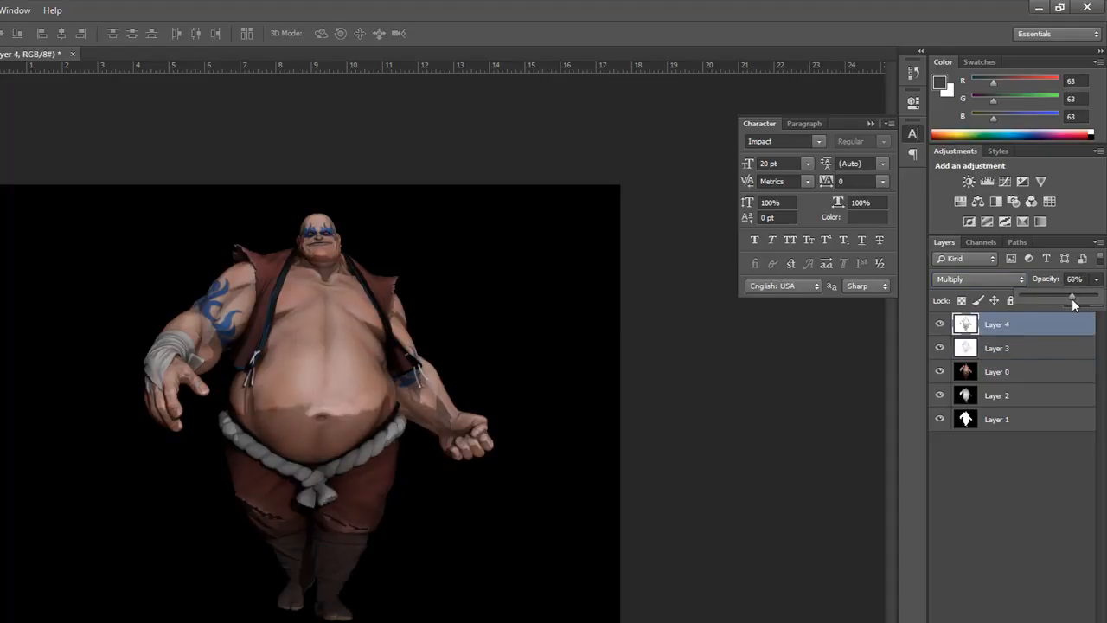
pyautogui.click(753, 492)
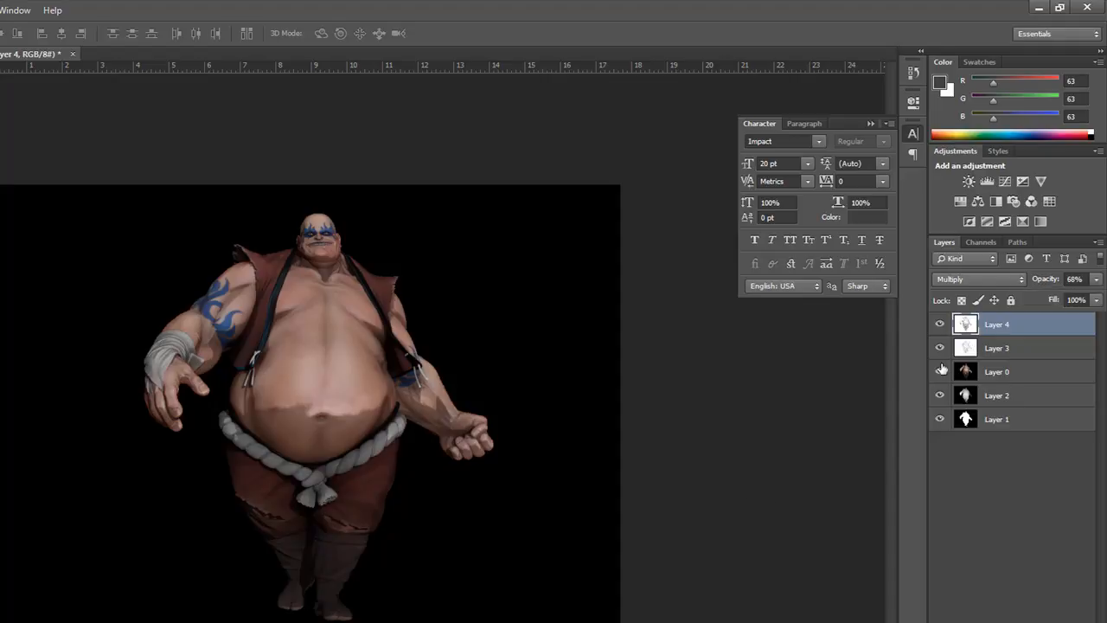
pyautogui.keyDown('shift'); pyautogui.click(967, 372); pyautogui.keyUp('shift')
pyautogui.hotkey('ctrl', 'e')
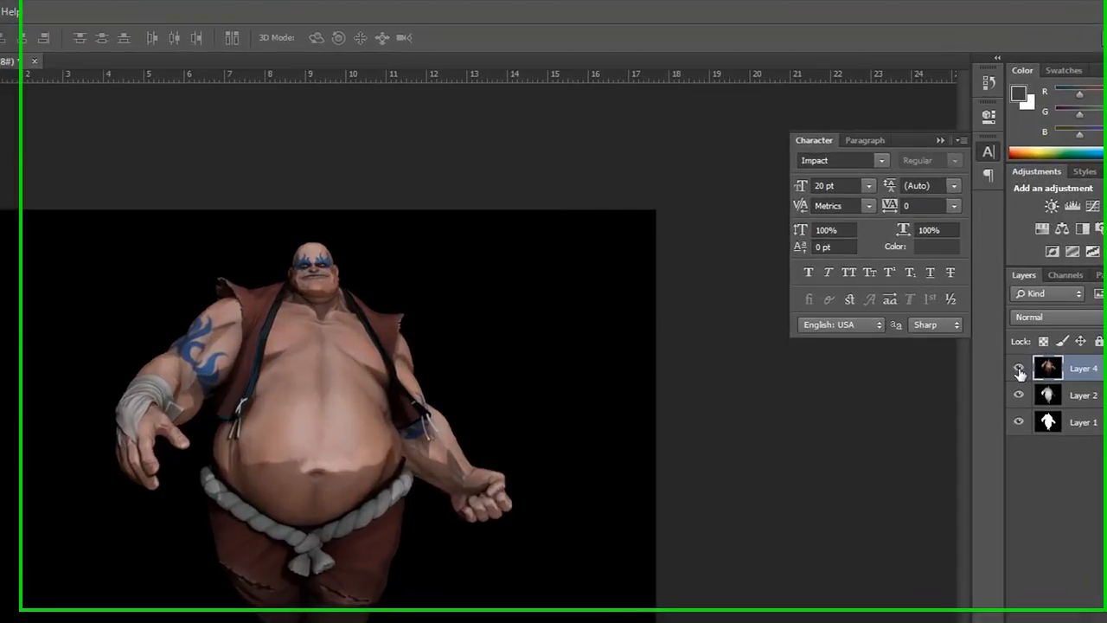
# Hide merged Layer 4 and copy the whole depth image of Layer 2 into a new alpha channel
pyautogui.click(978, 252)
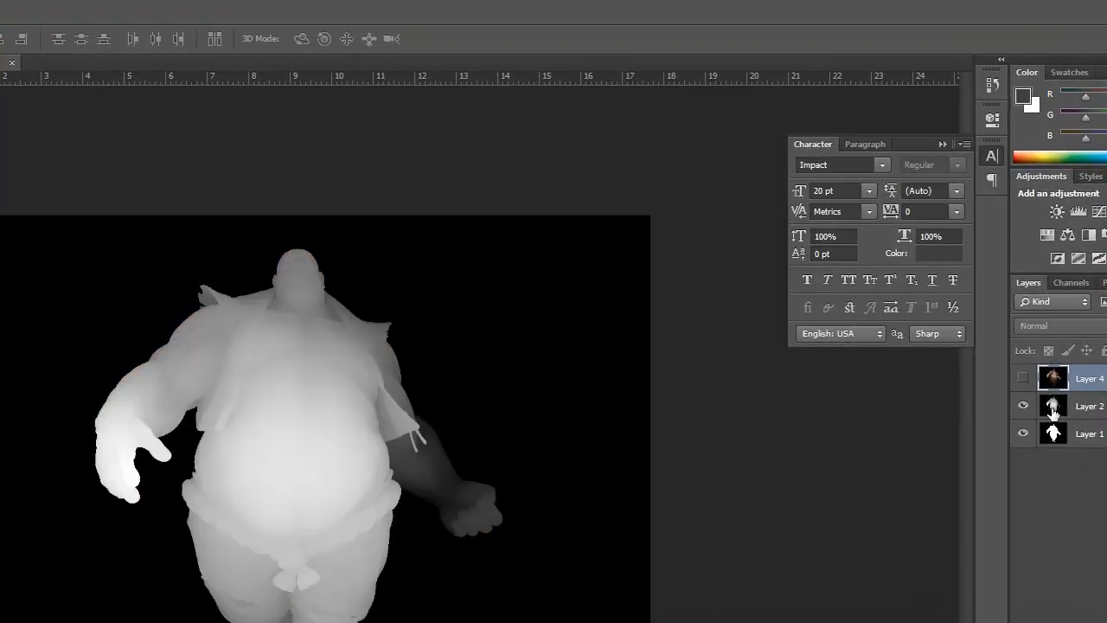
pyautogui.click(1053, 409)
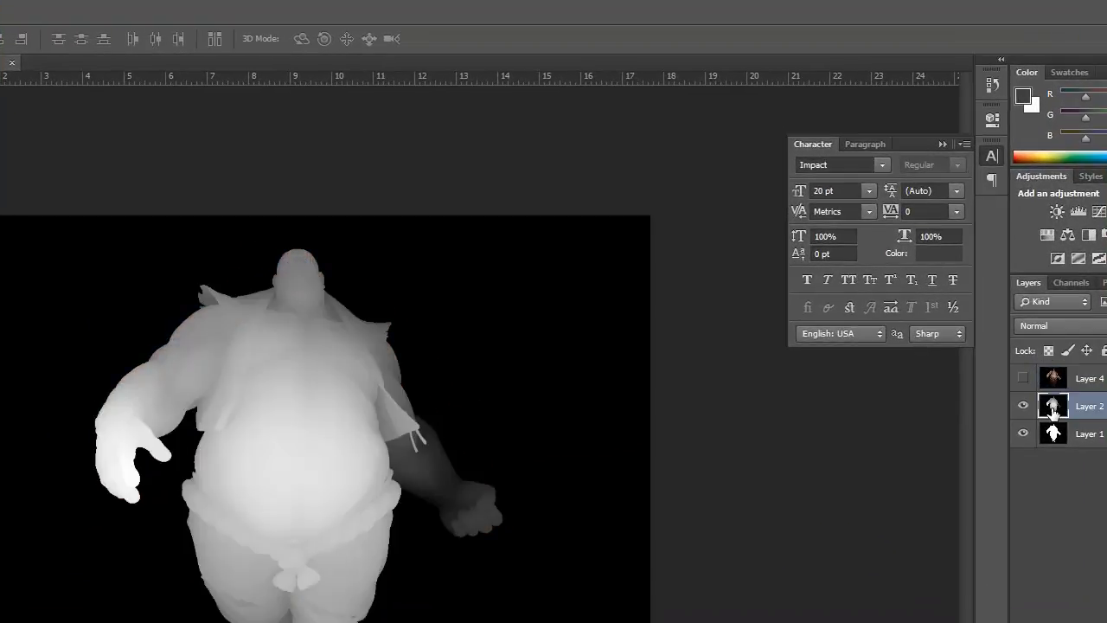
pyautogui.keyDown('ctrl'); pyautogui.click(1054, 409); pyautogui.keyUp('ctrl')
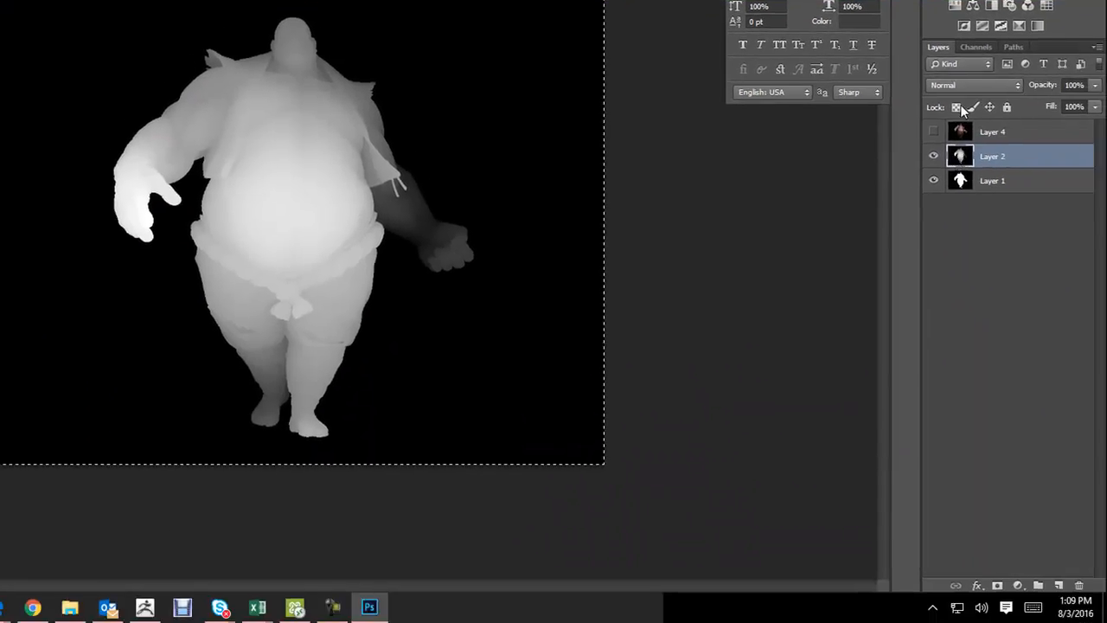
pyautogui.click(975, 49)
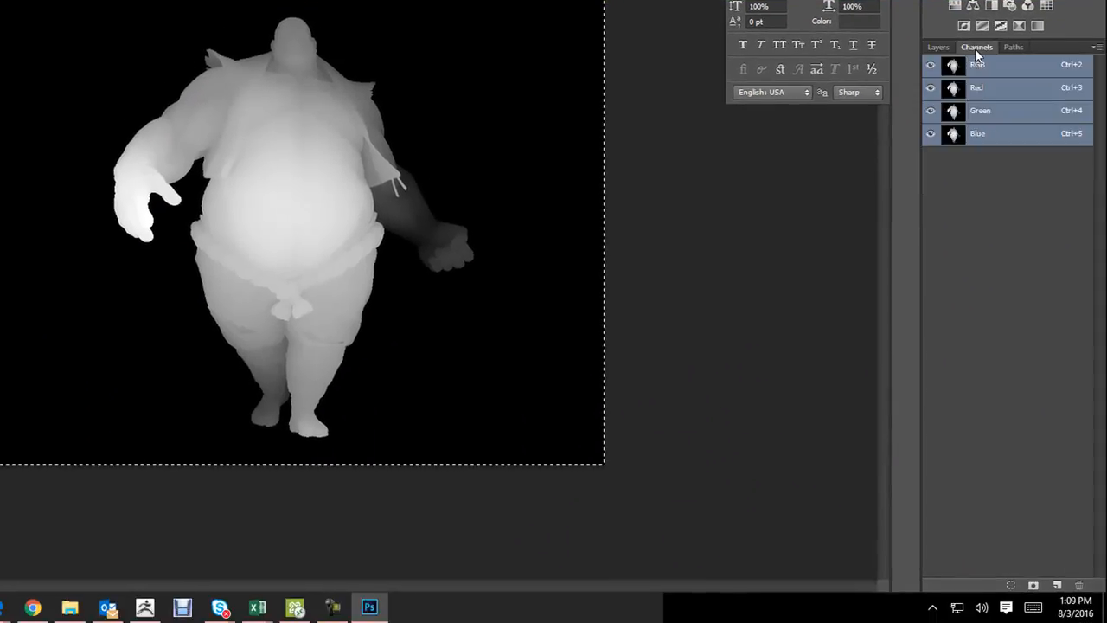
pyautogui.click(1057, 586)
pyautogui.hotkey('ctrl', 'v')
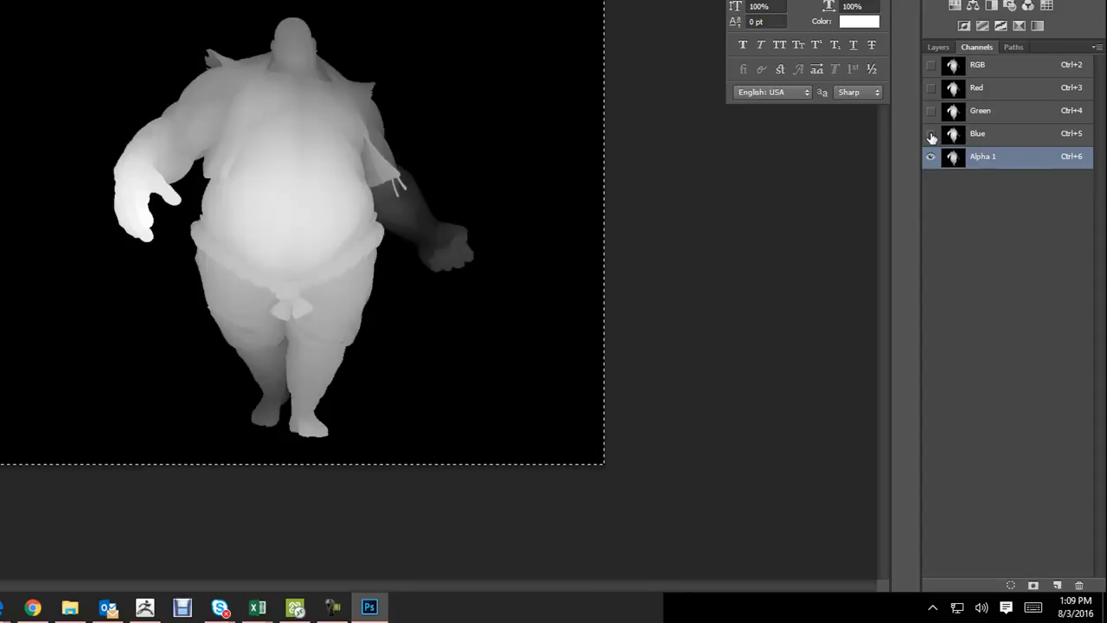
# Switch the channel view from the alpha back to RGB, and show Layer 4 in place of depth Layer 2
pyautogui.click(929, 65)
pyautogui.click(931, 157)
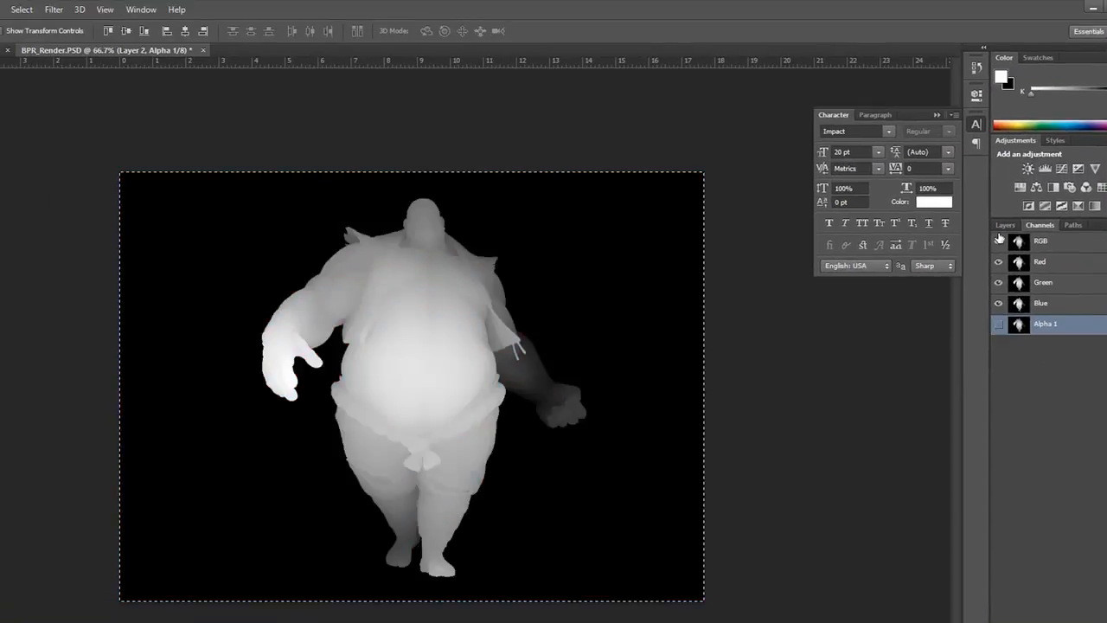
pyautogui.click(1004, 226)
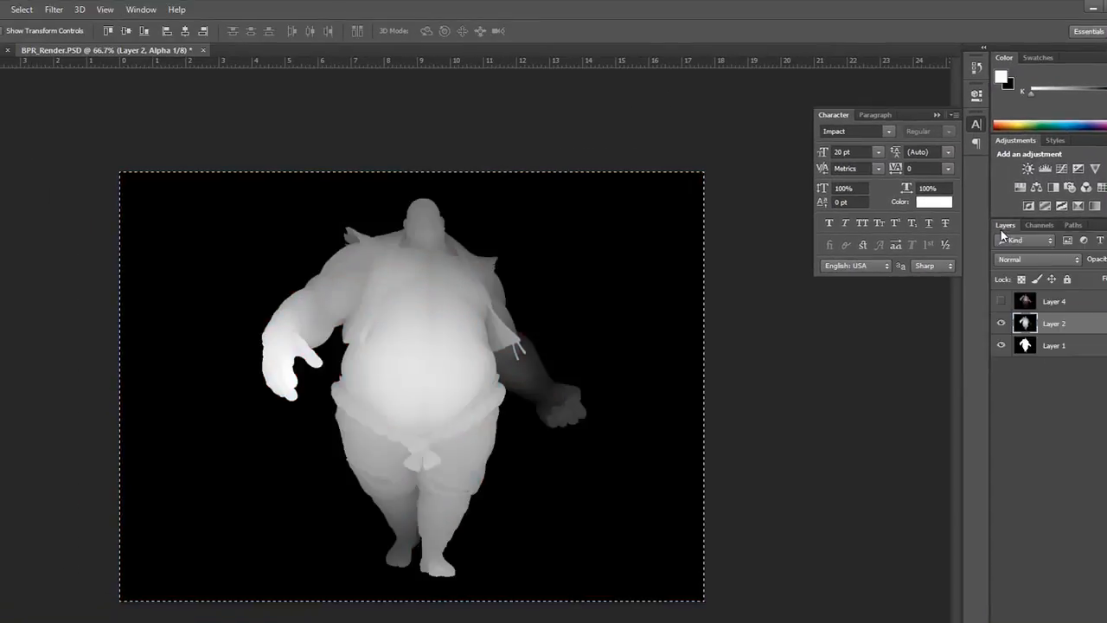
pyautogui.click(1001, 324)
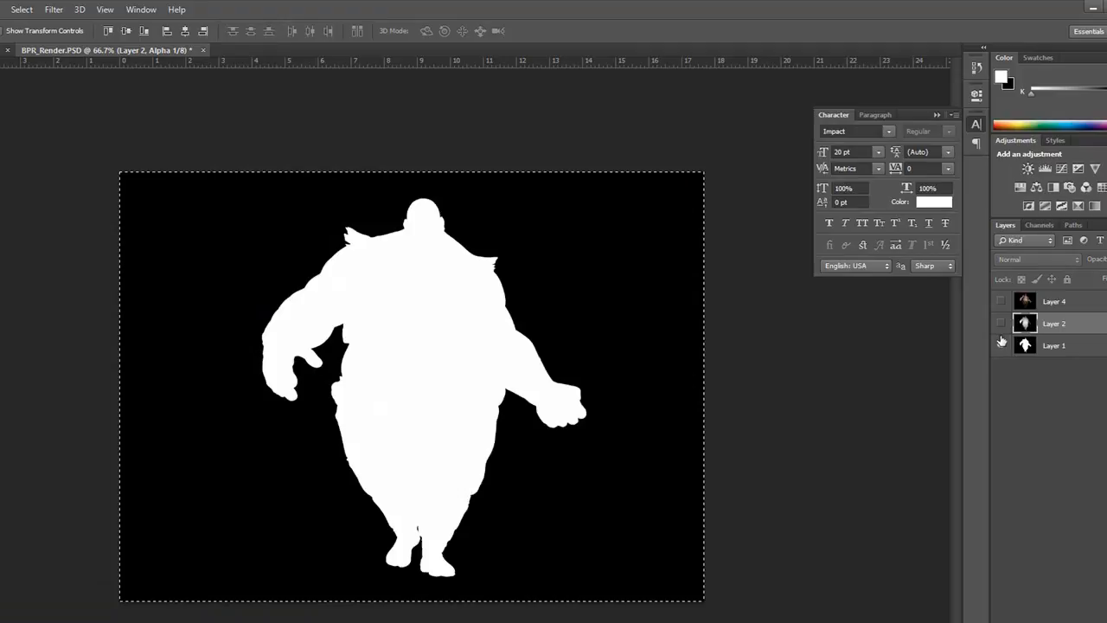
pyautogui.click(1054, 301)
pyautogui.click(1001, 301)
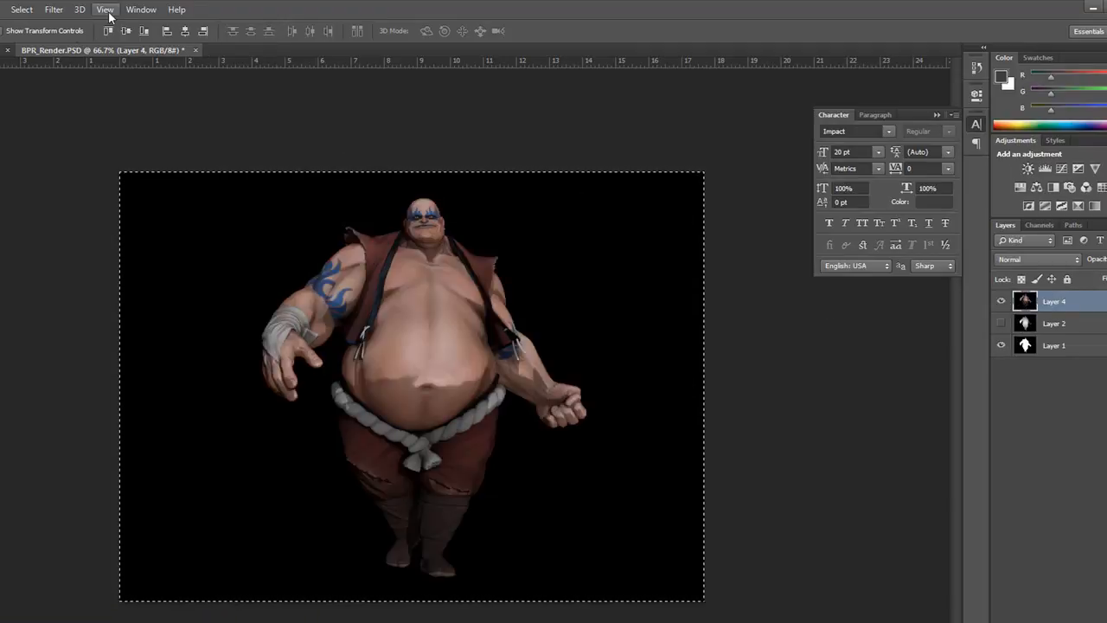
pyautogui.click(56, 12)
pyautogui.click(66, 25)
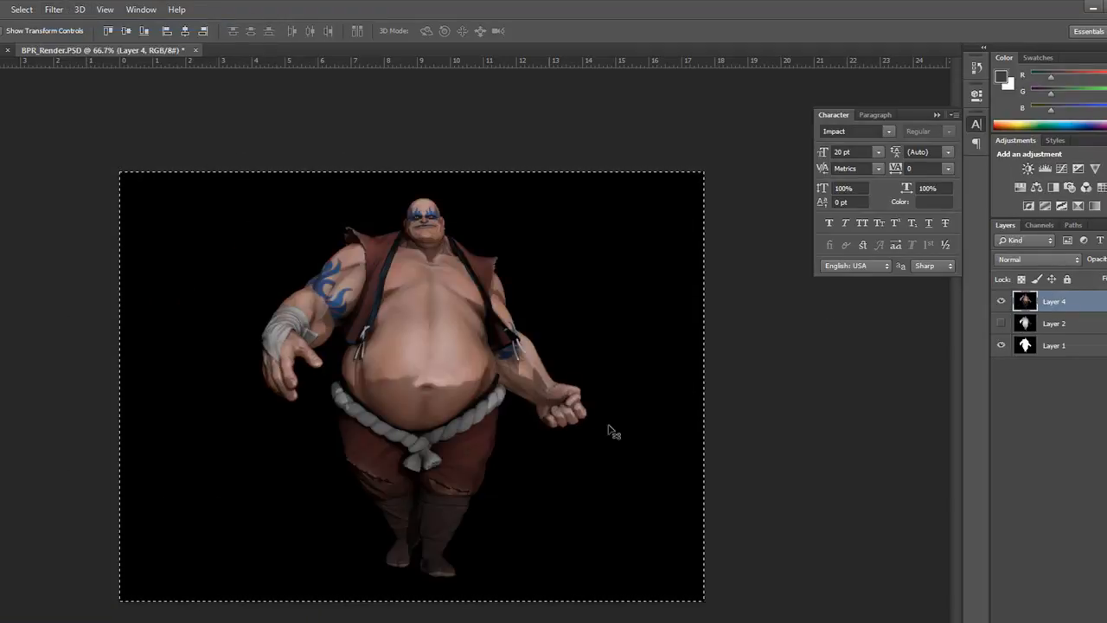
# Select the black background on silhouette mask Layer 1 with the Magic Wand, then delete that area from Layer 4 and deselect
pyautogui.click(1026, 347)
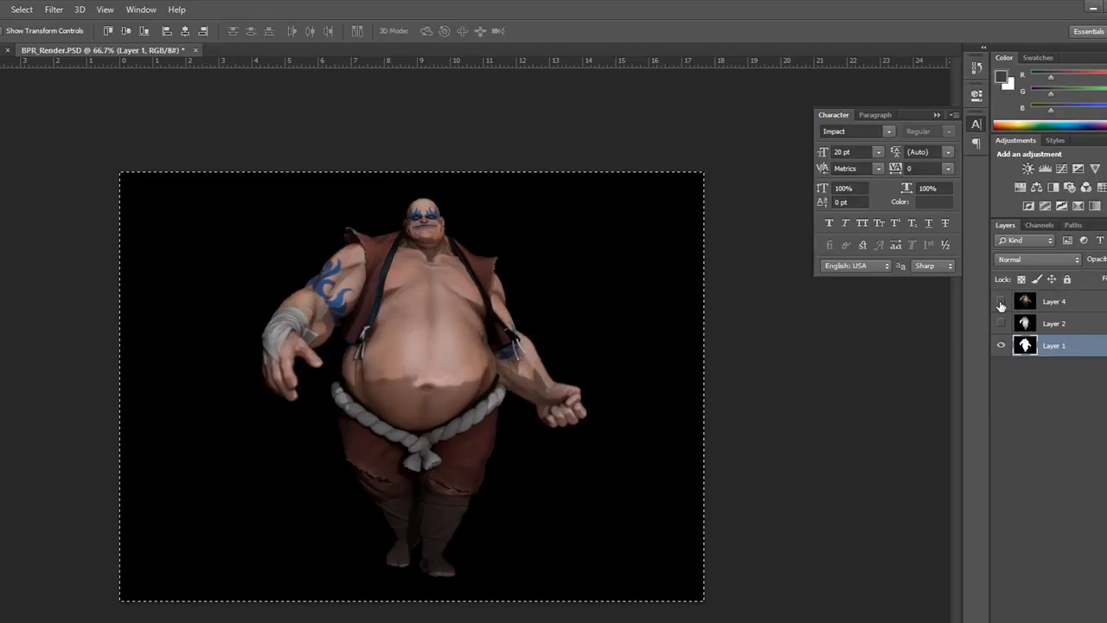
pyautogui.click(1001, 302)
pyautogui.press('w')
pyautogui.hotkey('ctrl', 'd')
pyautogui.click(558, 510)
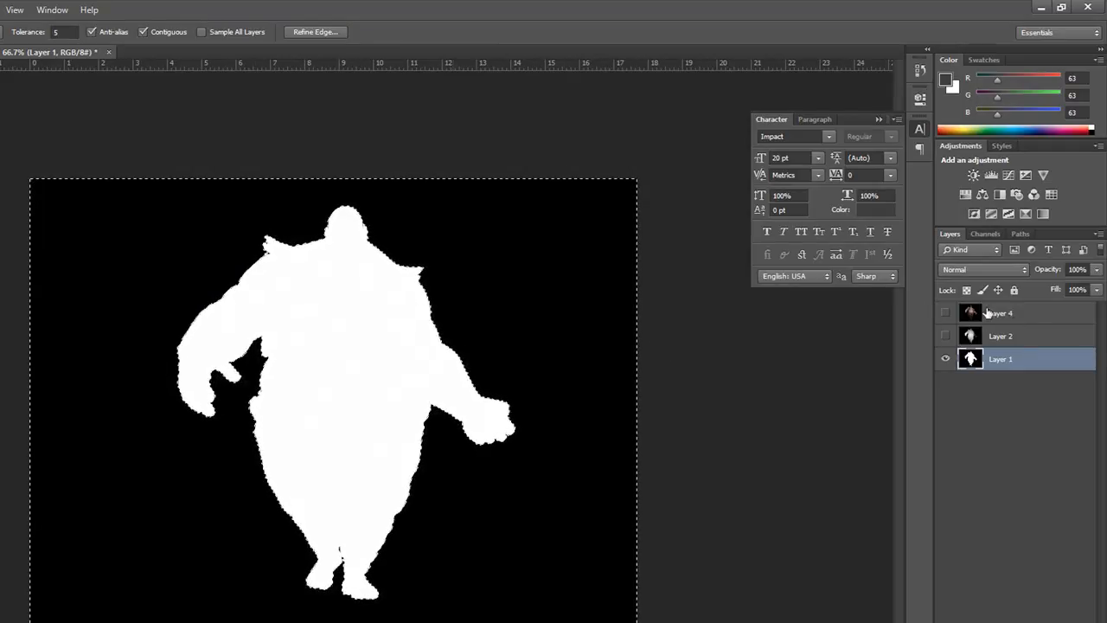
pyautogui.click(946, 313)
pyautogui.click(973, 316)
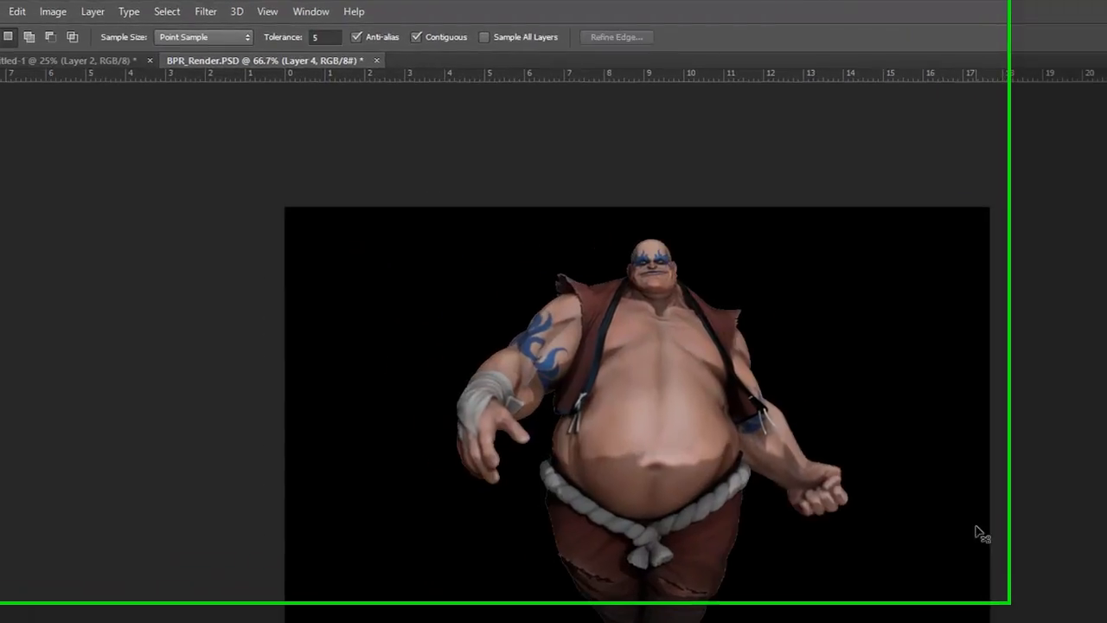
pyautogui.hotkey('ctrl', 'd')
# Move the cut-out front-facing figure into the Untitled-1 document as the third character in the row
pyautogui.press('v')
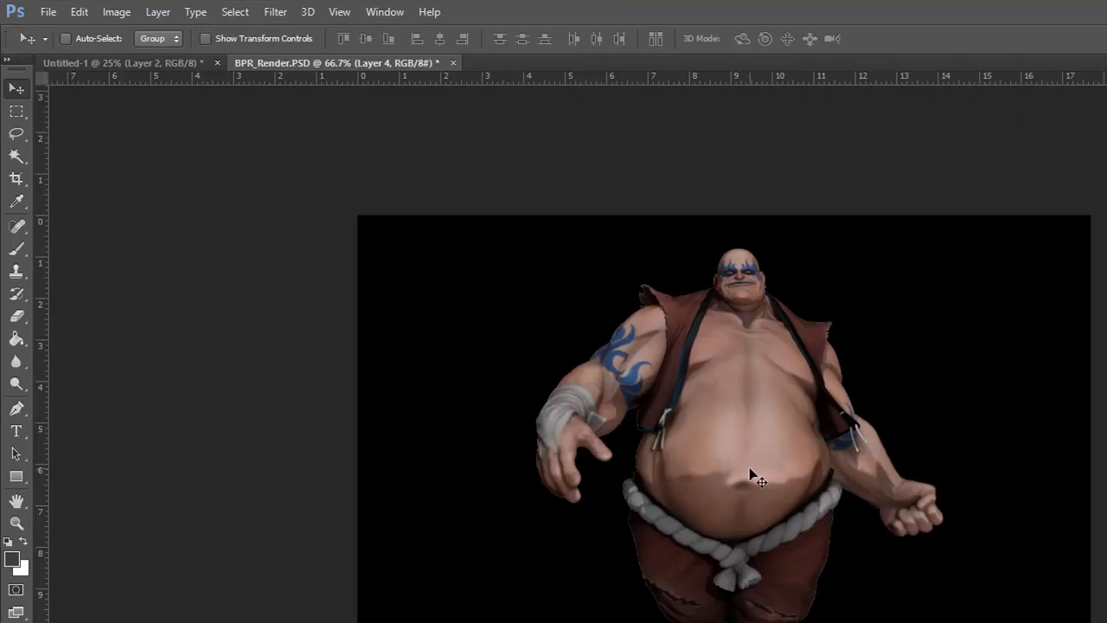
pyautogui.moveTo(679, 439); pyautogui.dragTo(659, 546)
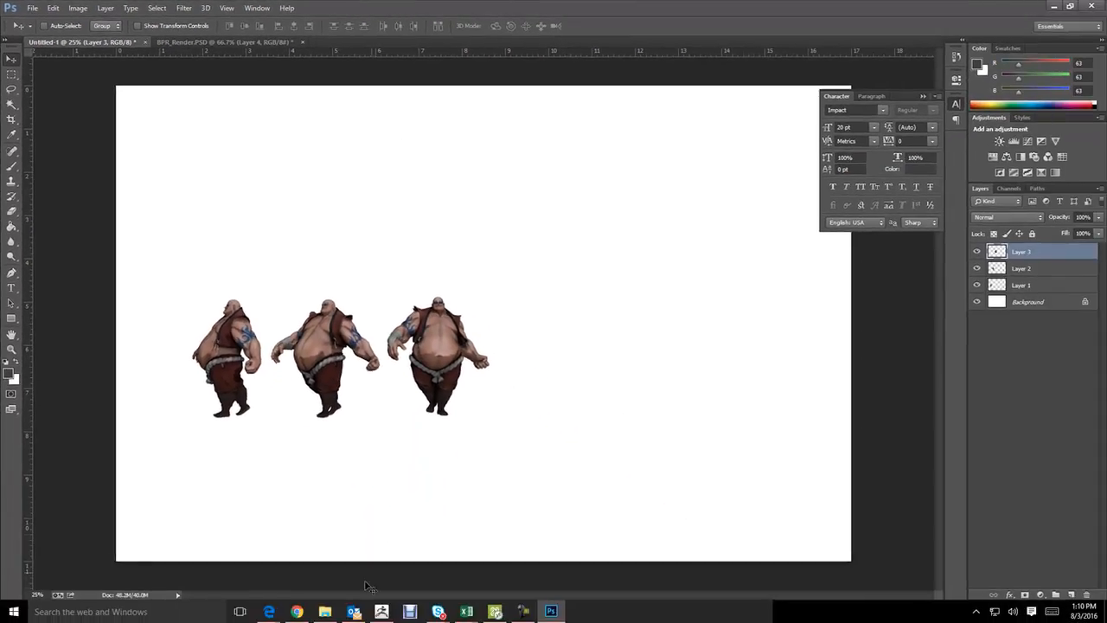
# Open all five BPR PSD files from folder 4 of QuakeRenders and close the previous BPR_Render document
pyautogui.click(325, 612)
pyautogui.click(292, 191)
pyautogui.doubleClick(325, 262)
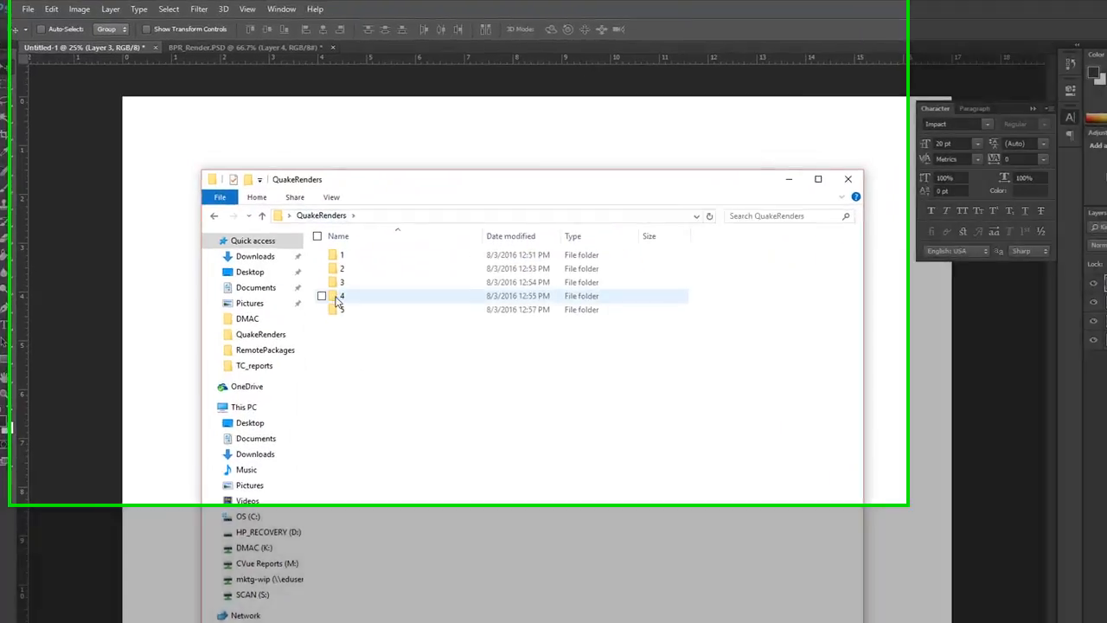
pyautogui.moveTo(317, 305); pyautogui.dragTo(651, 236)
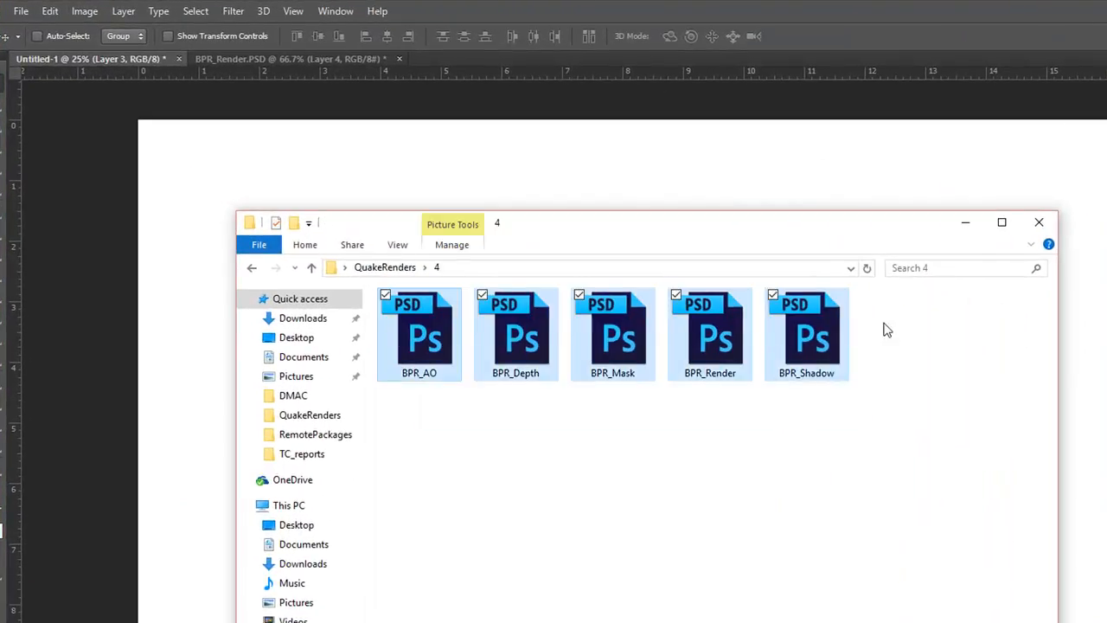
pyautogui.moveTo(807, 337); pyautogui.dragTo(435, 76)
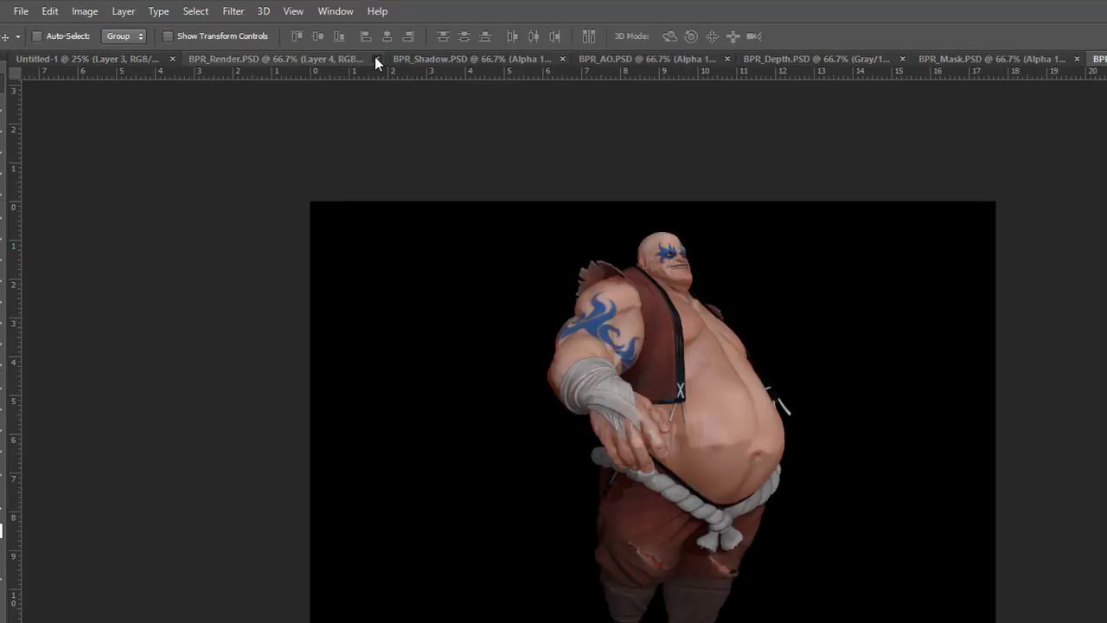
pyautogui.click(376, 57)
pyautogui.click(781, 465)
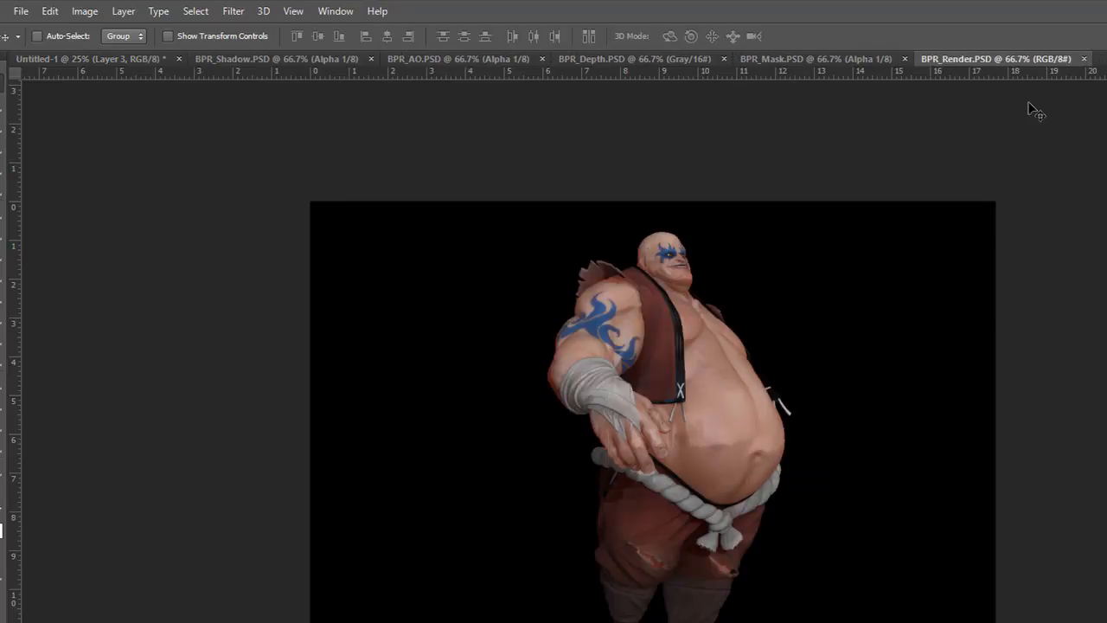
# Copy the full BPR_Mask image and paste it as a new layer in BPR_Render
pyautogui.click(853, 60)
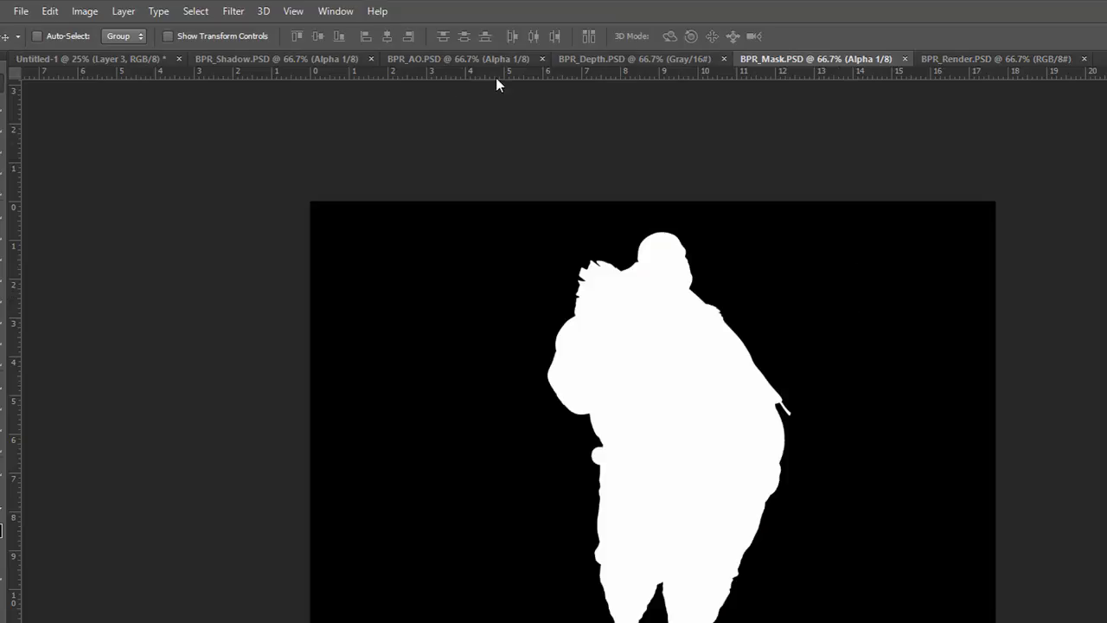
pyautogui.hotkey('ctrl', 'a')
pyautogui.hotkey('ctrl', 'c')
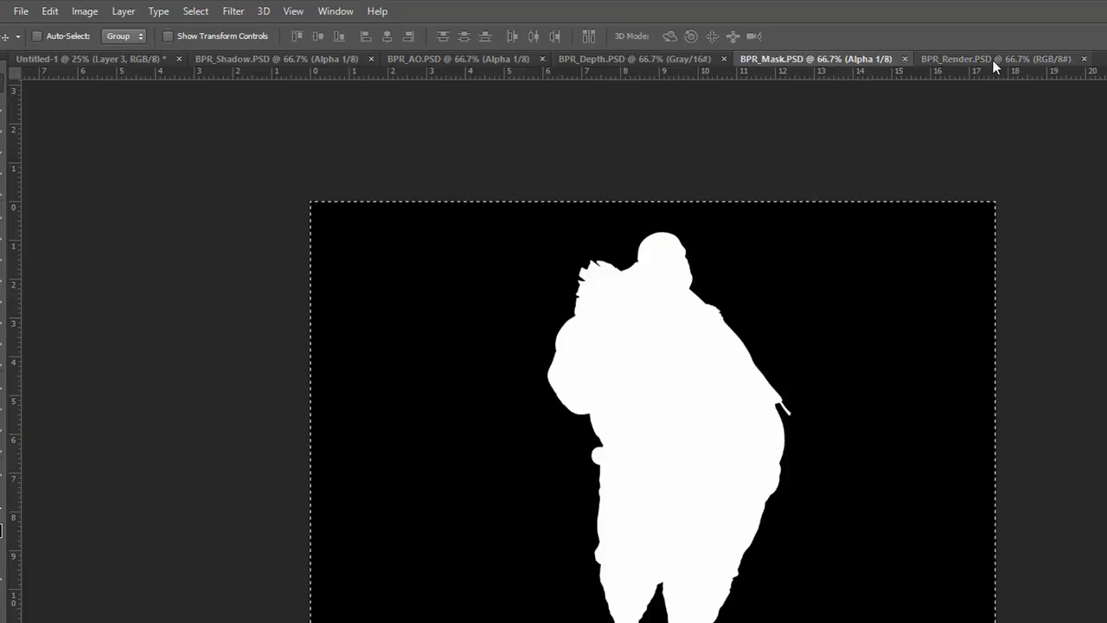
pyautogui.click(993, 61)
pyautogui.hotkey('ctrl', 'v')
# Copy the full BPR_Depth image and paste it as a new layer in BPR_Render
pyautogui.click(672, 59)
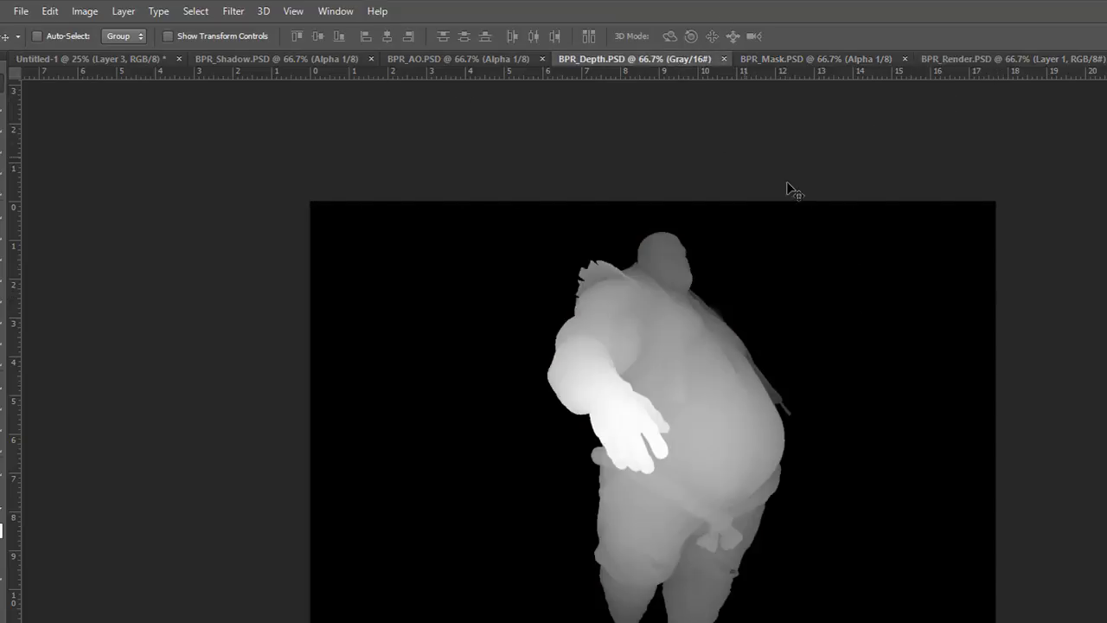
pyautogui.hotkey('ctrl', 'c')
pyautogui.click(997, 59)
pyautogui.hotkey('ctrl', 'v')
# Copy the full BPR_AO image and paste it as a new layer in BPR_Render
pyautogui.click(482, 58)
pyautogui.hotkey('ctrl', 'a')
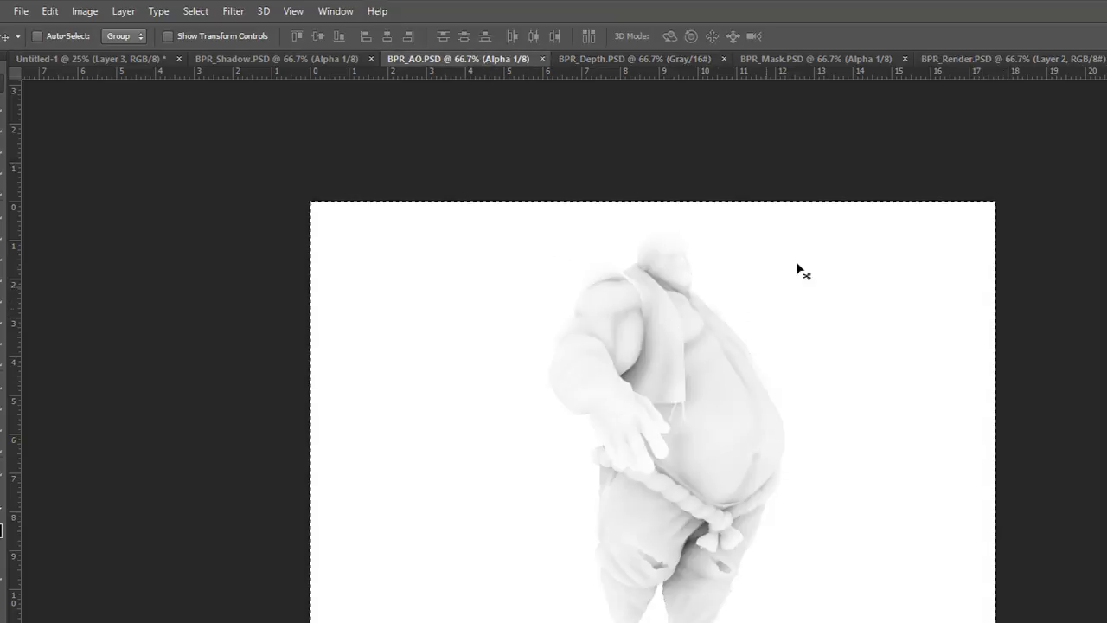
pyautogui.hotkey('ctrl', 'c')
pyautogui.click(969, 59)
pyautogui.hotkey('ctrl', 'v')
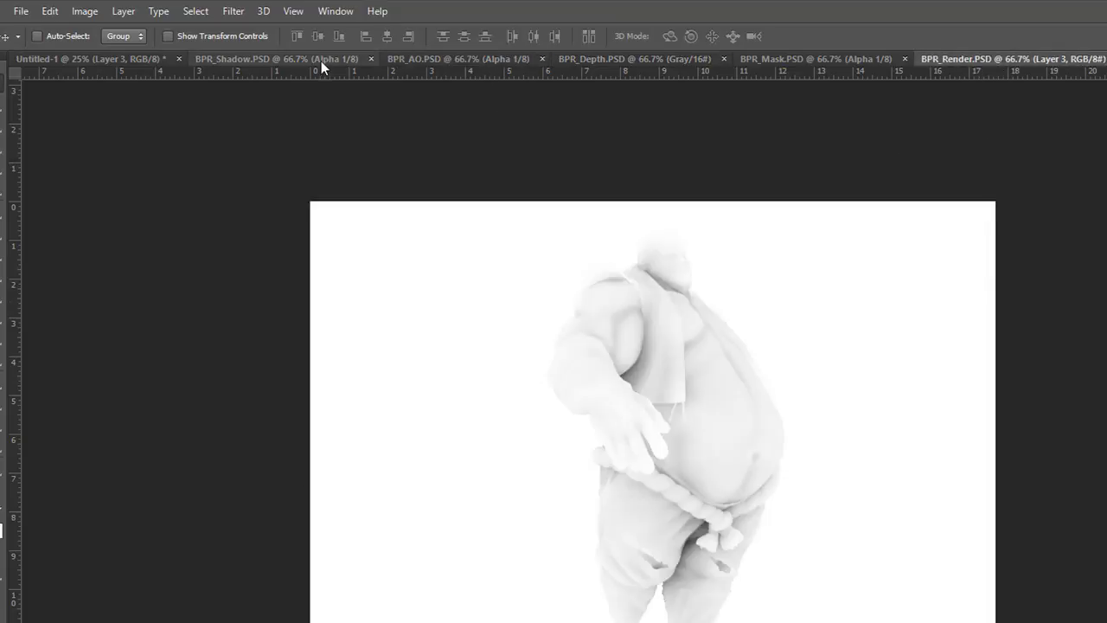
# Copy the full BPR_Shadow image and paste it as the top layer in BPR_Render
pyautogui.click(322, 58)
pyautogui.hotkey('ctrl', 'a')
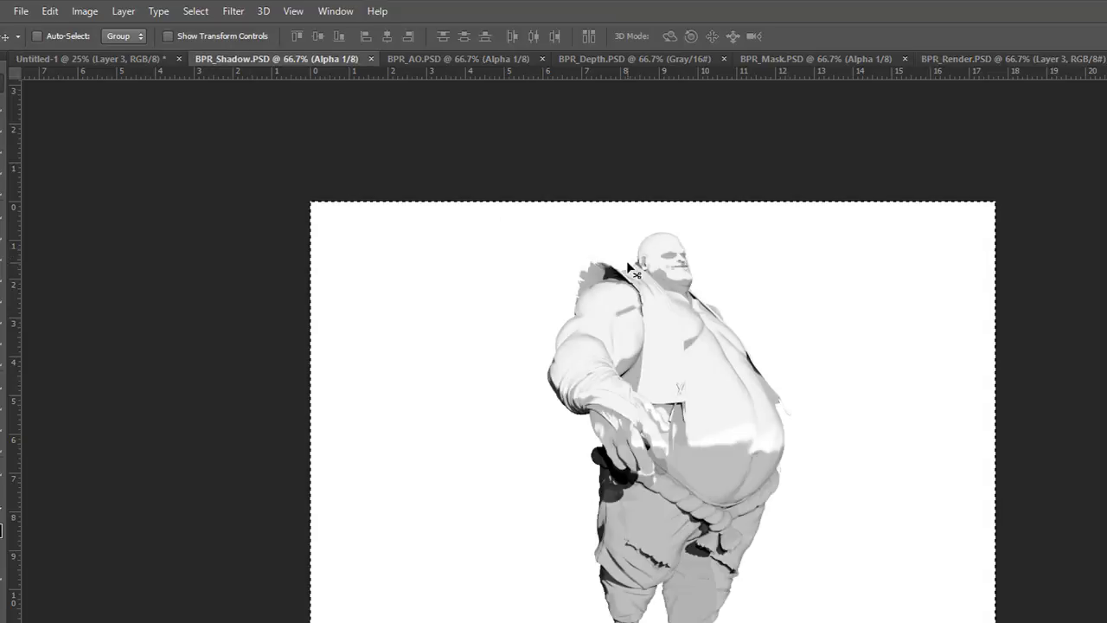
pyautogui.hotkey('ctrl', 'c')
pyautogui.click(973, 59)
pyautogui.hotkey('ctrl', 'v')
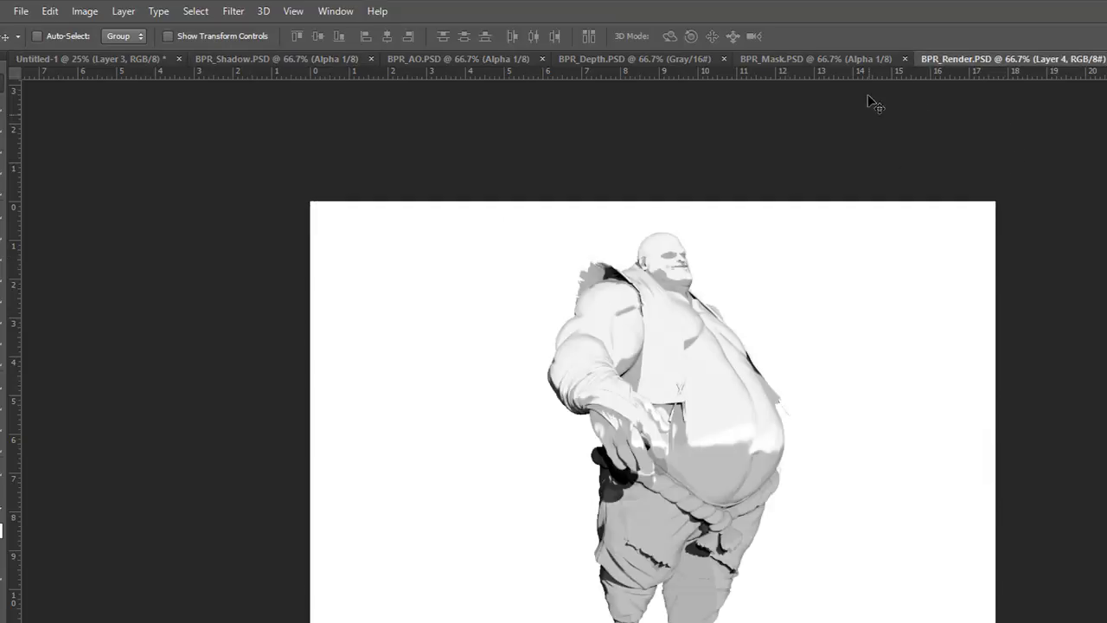
# Close the BPR_Mask, BPR_Depth, BPR_AO and BPR_Shadow files, keeping BPR_Render open
pyautogui.click(905, 58)
pyautogui.click(724, 59)
pyautogui.click(542, 59)
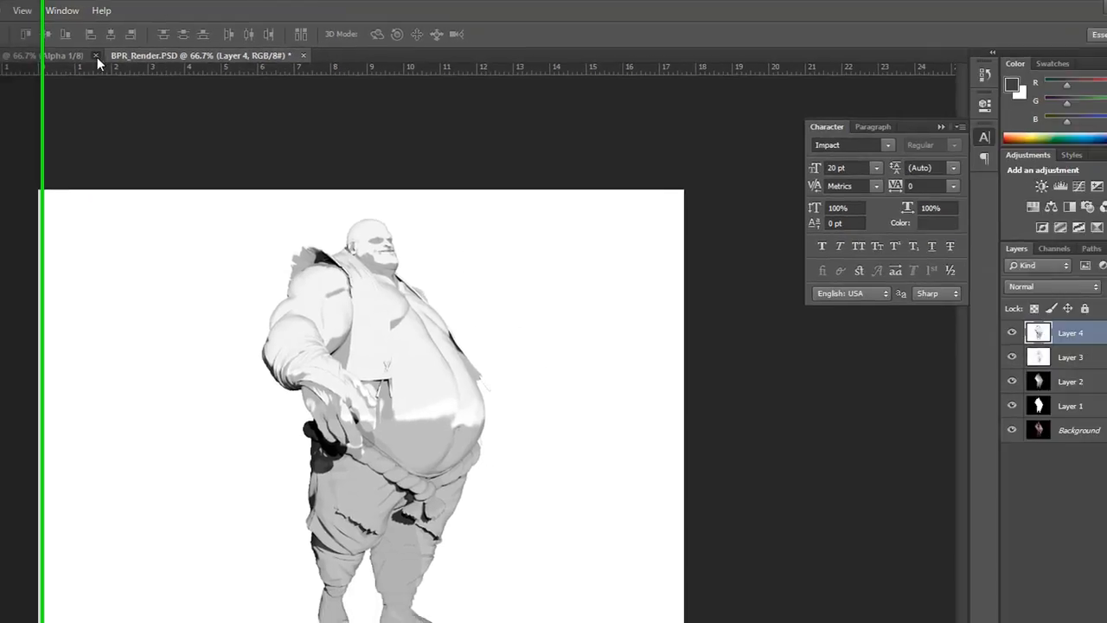
pyautogui.click(97, 57)
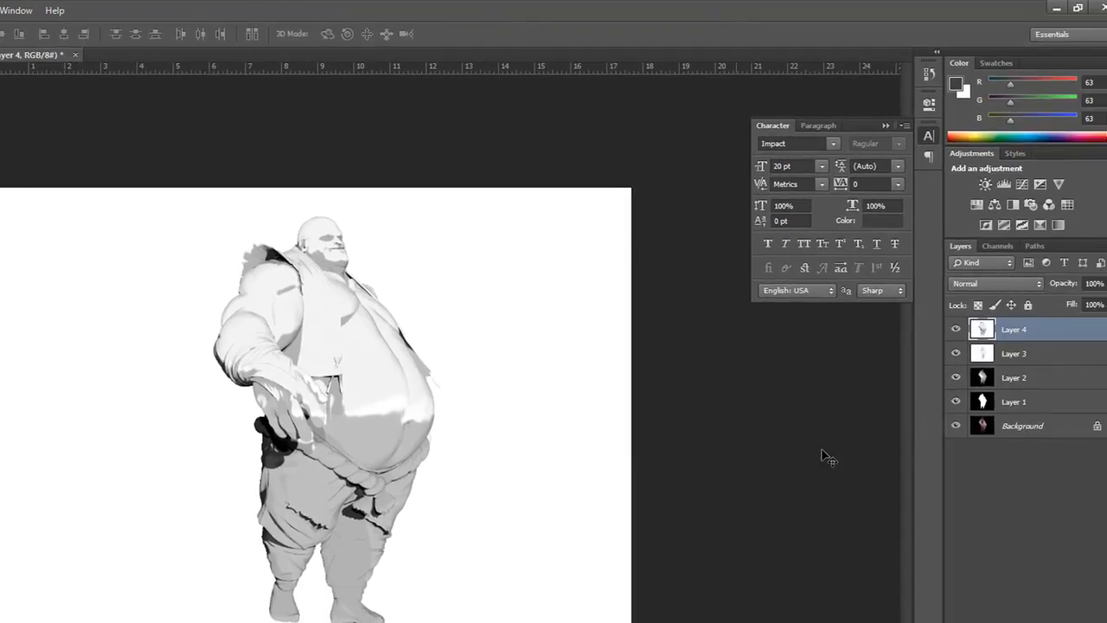
# Convert the Background render into the regular layer Layer 0 and move it between Layer 3 and Layer 2
pyautogui.doubleClick(985, 425)
pyautogui.press('Return')
pyautogui.moveTo(980, 426); pyautogui.dragTo(986, 372)
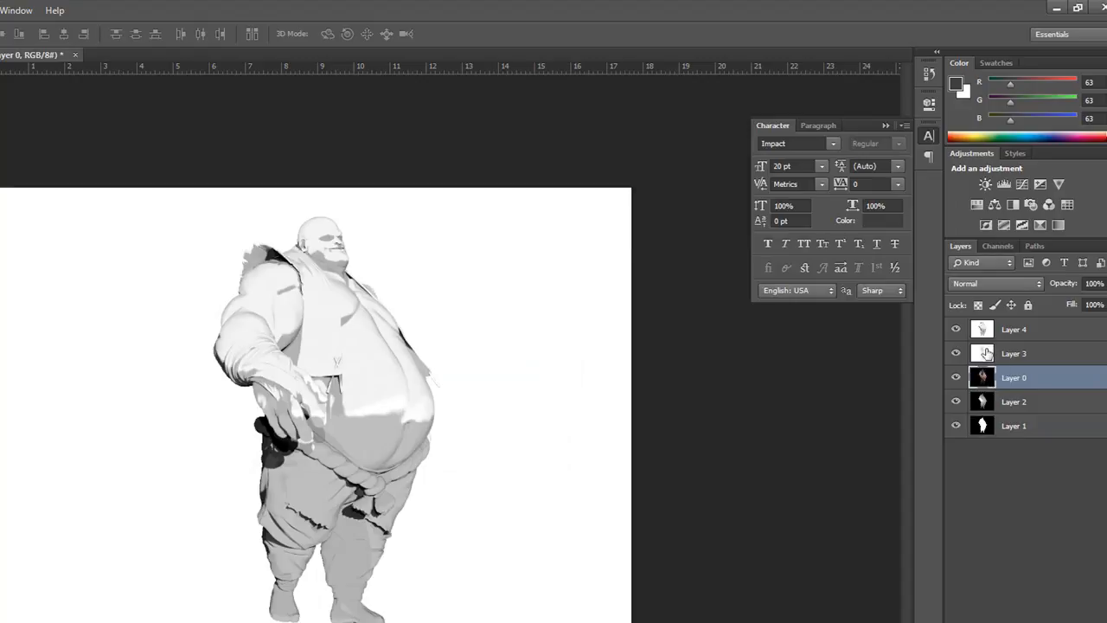
# Set the blend mode of the AO layer (Layer 3) and the shadow layer (Layer 4) to Multiply
pyautogui.click(987, 353)
pyautogui.click(995, 283)
pyautogui.click(978, 353)
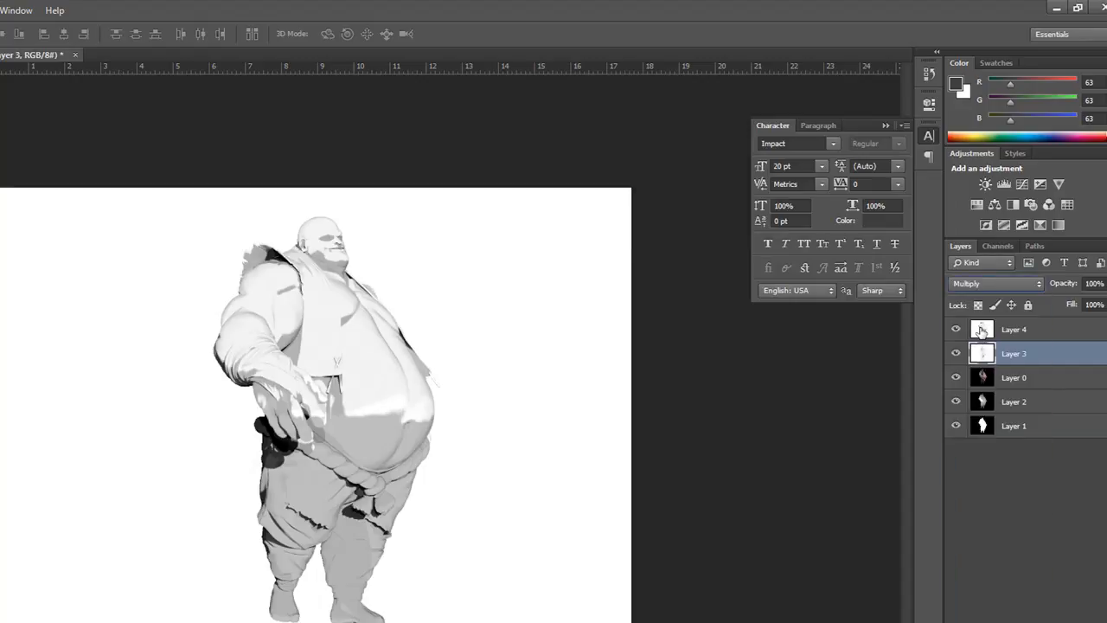
pyautogui.click(981, 329)
pyautogui.click(995, 283)
# Merge Layer 4, Layer 3 and Layer 0 into one layer and deselect it
pyautogui.click(982, 351)
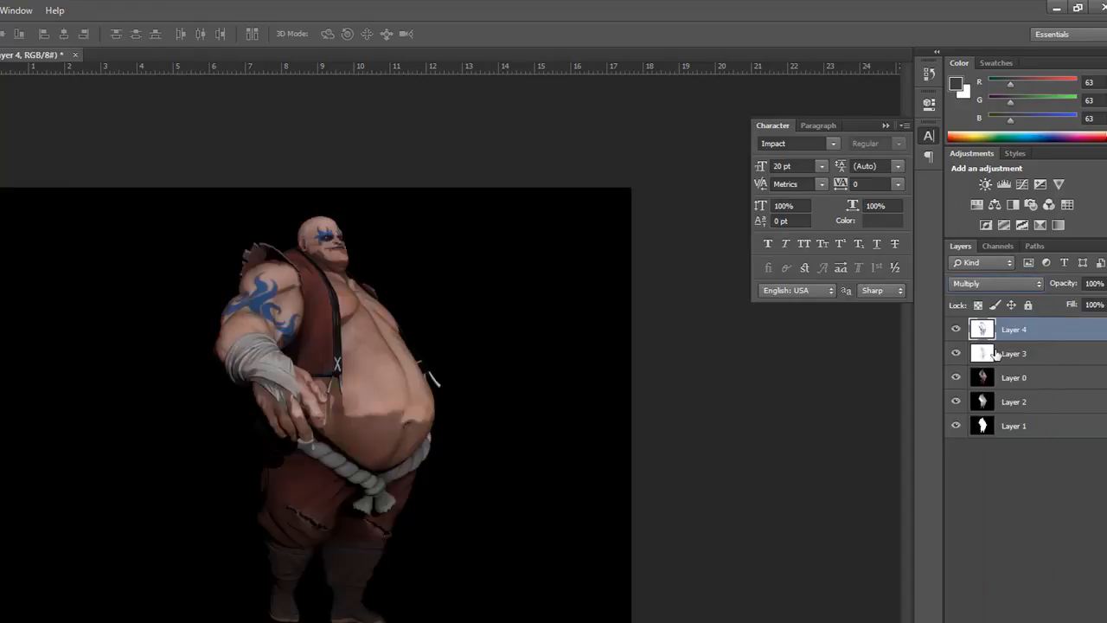
pyautogui.keyDown('shift'); pyautogui.click(982, 377); pyautogui.keyUp('shift')
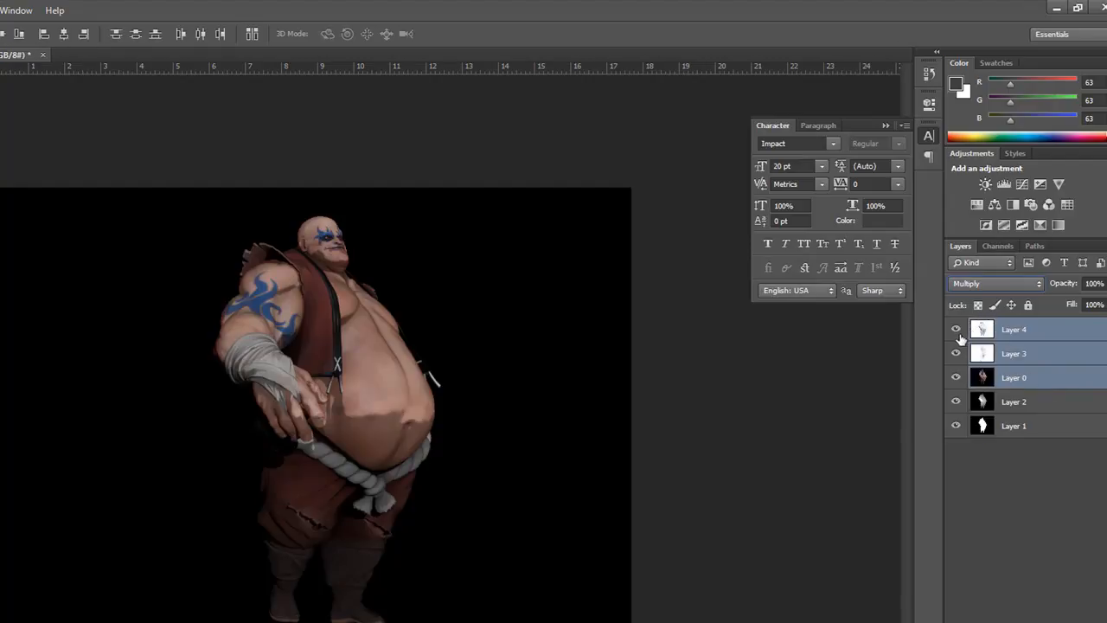
pyautogui.hotkey('ctrl', 'e')
pyautogui.click(1023, 450)
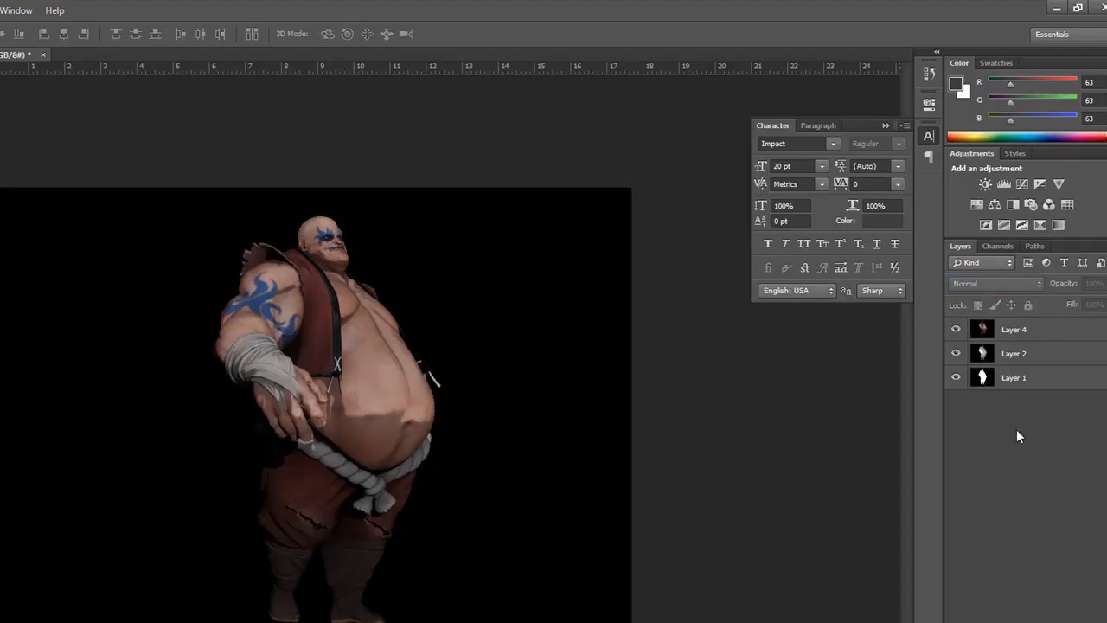
# Hide the merged layer and select the full image of the depth layer (Layer 2) for copying
pyautogui.click(956, 330)
pyautogui.click(1008, 353)
pyautogui.hotkey('ctrl', 'a')
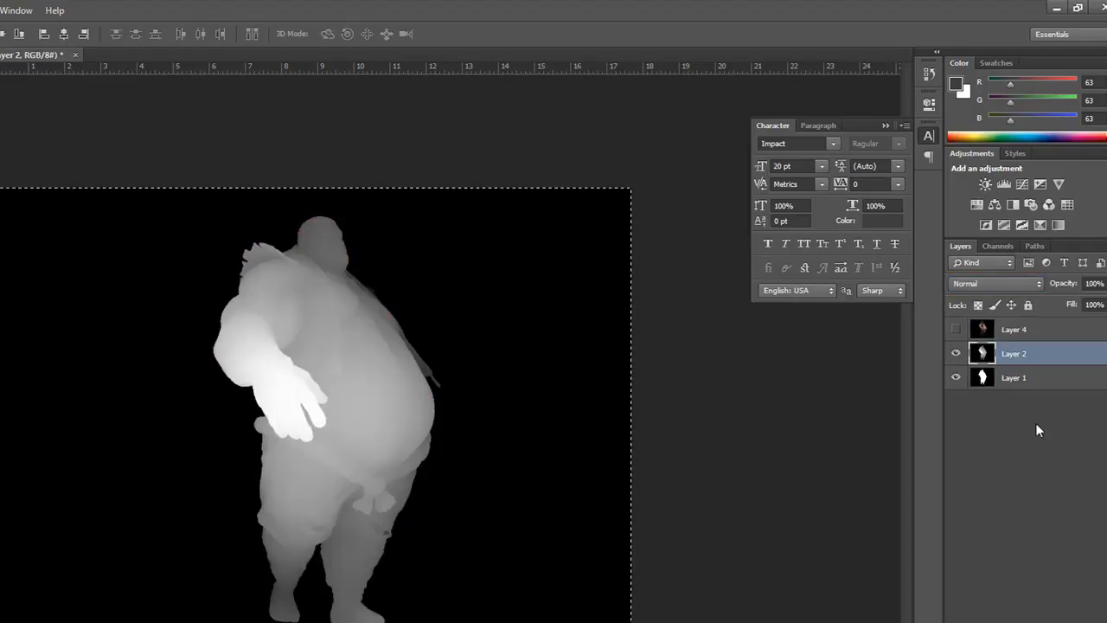
# Create a new alpha channel, paste the depth image into it, and return to the layers with the RGB composite shown
pyautogui.click(995, 459)
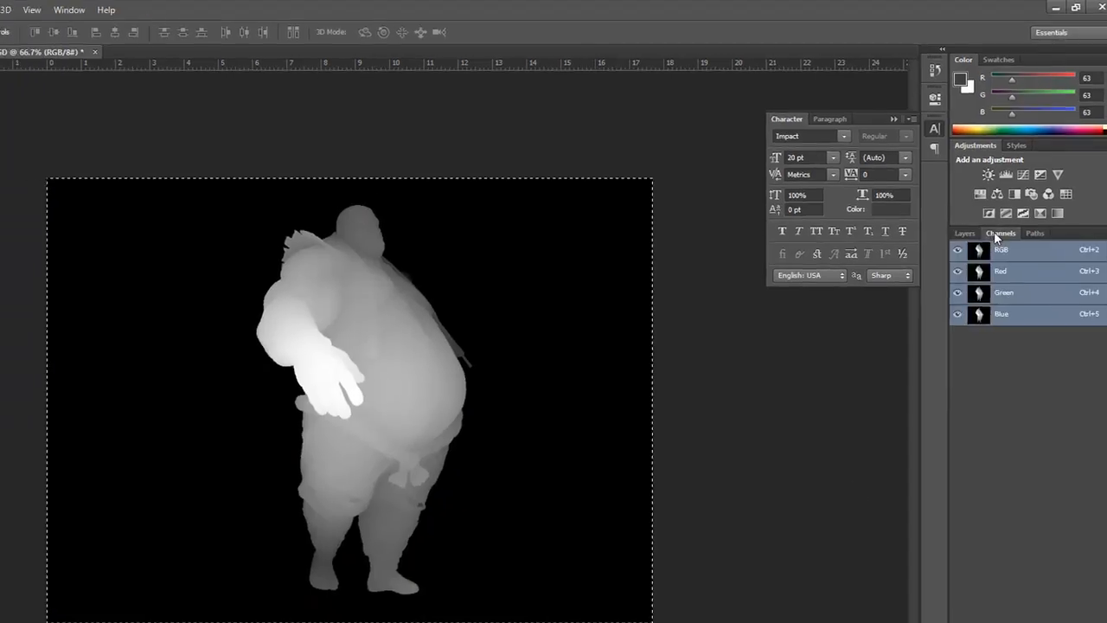
pyautogui.click(998, 245)
pyautogui.click(1071, 595)
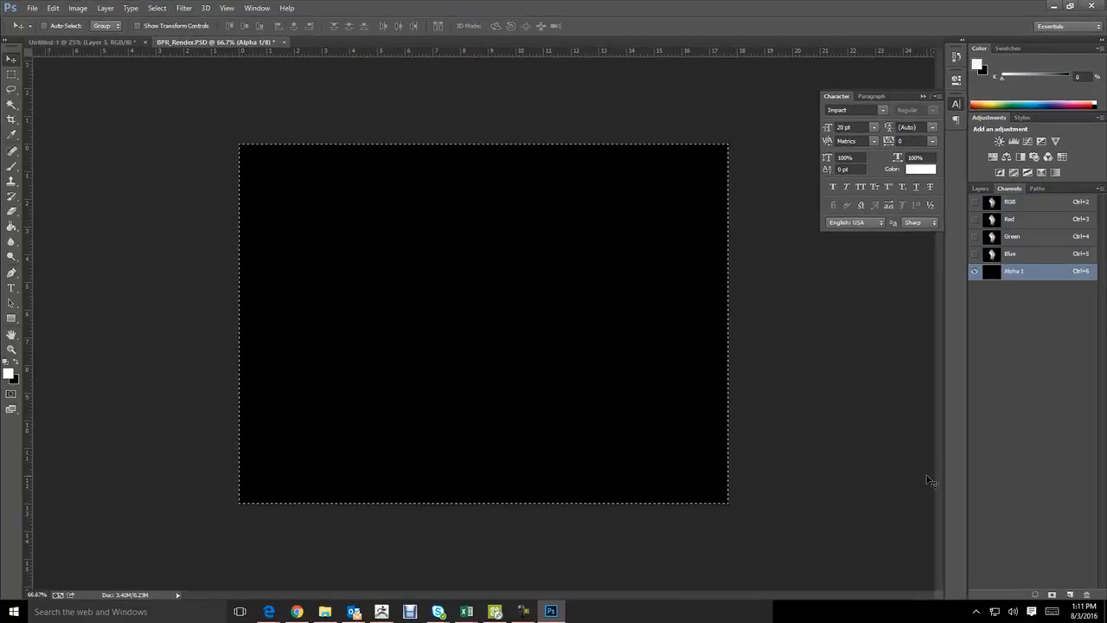
pyautogui.hotkey('ctrl', 'v')
pyautogui.click(975, 202)
pyautogui.click(975, 202)
pyautogui.click(981, 188)
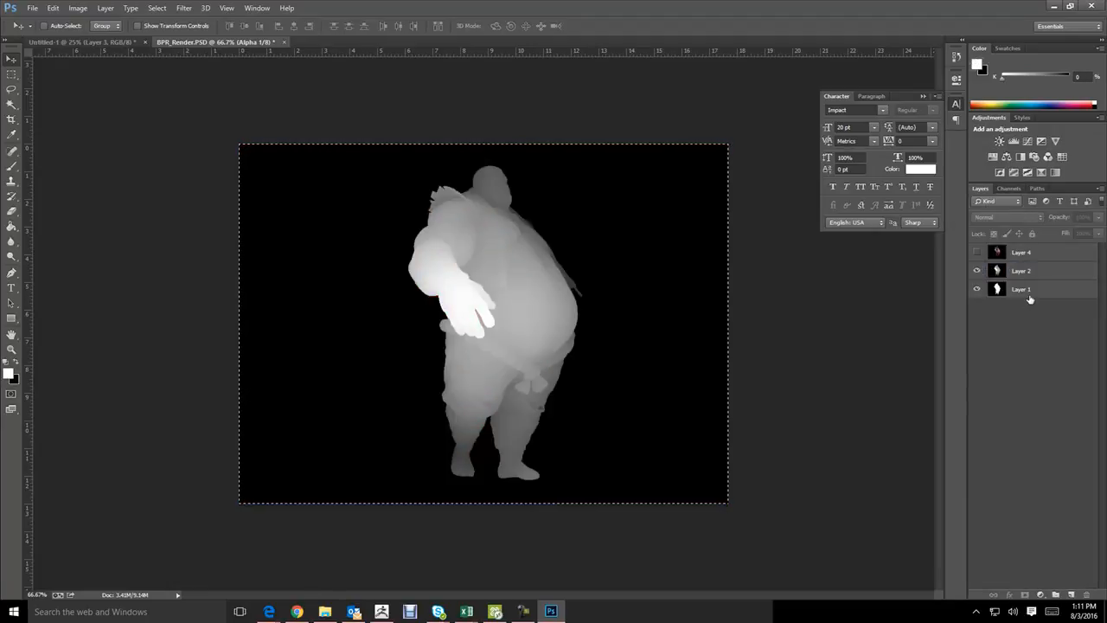
# Hide the depth layer, show the merged Layer 4 and apply the last-used filter to it
pyautogui.keyDown('alt'); pyautogui.click(978, 290); pyautogui.keyUp('alt')
pyautogui.click(977, 253)
pyautogui.click(1012, 255)
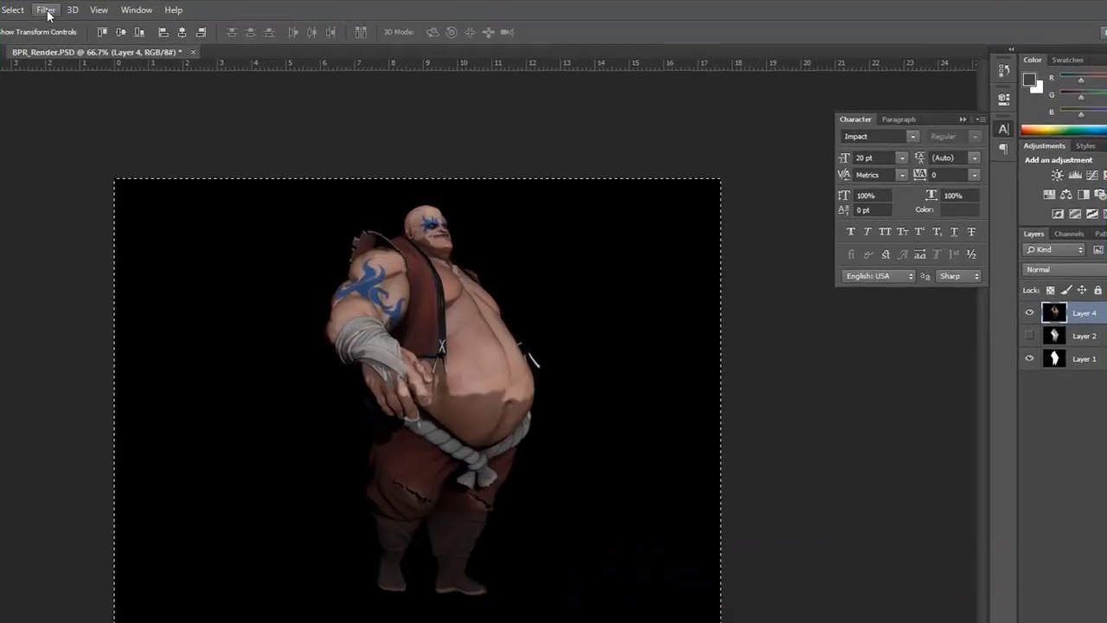
pyautogui.click(186, 9)
pyautogui.click(188, 20)
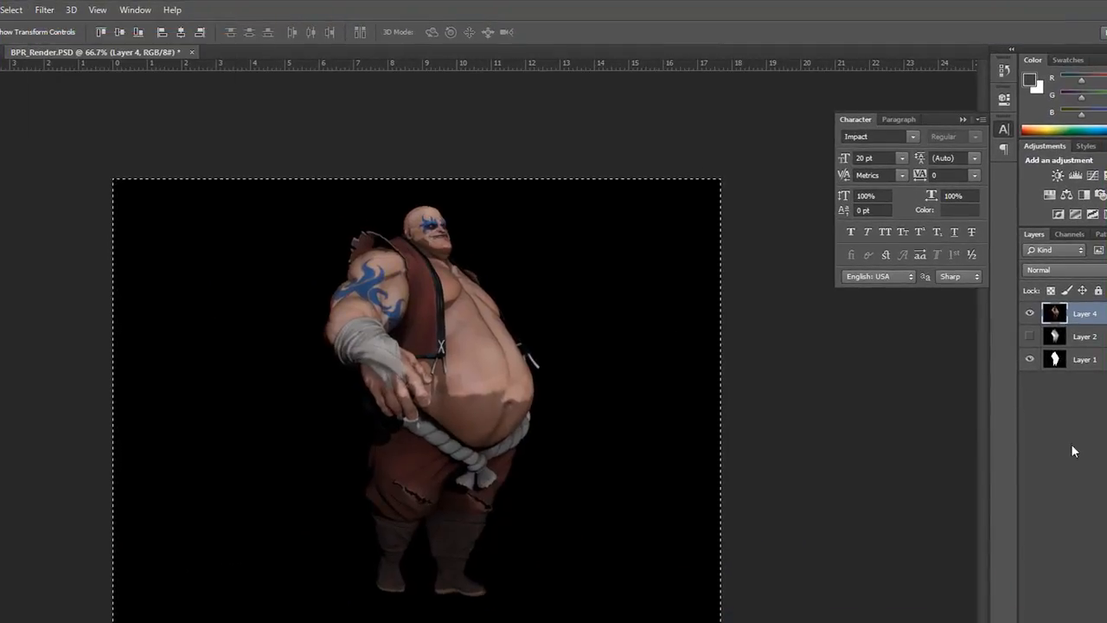
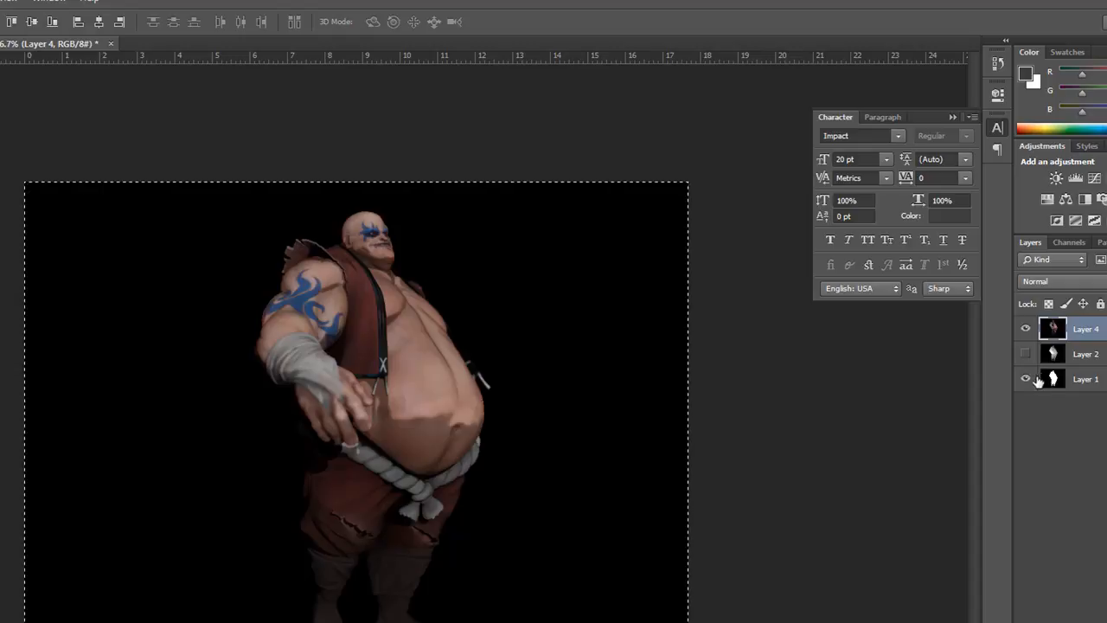
# Remove Layer 4's background using a Magic Wand selection of the mask layer's black area, and place the figure fourth in the Untitled-1 row
pyautogui.click(1053, 380)
pyautogui.press('w')
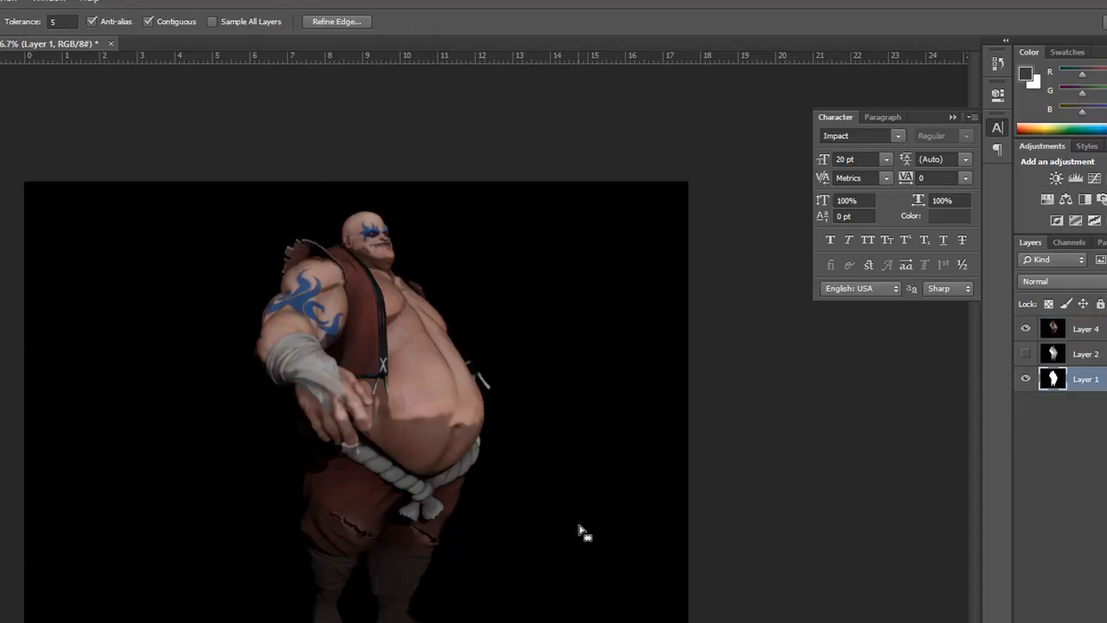
pyautogui.click(592, 563)
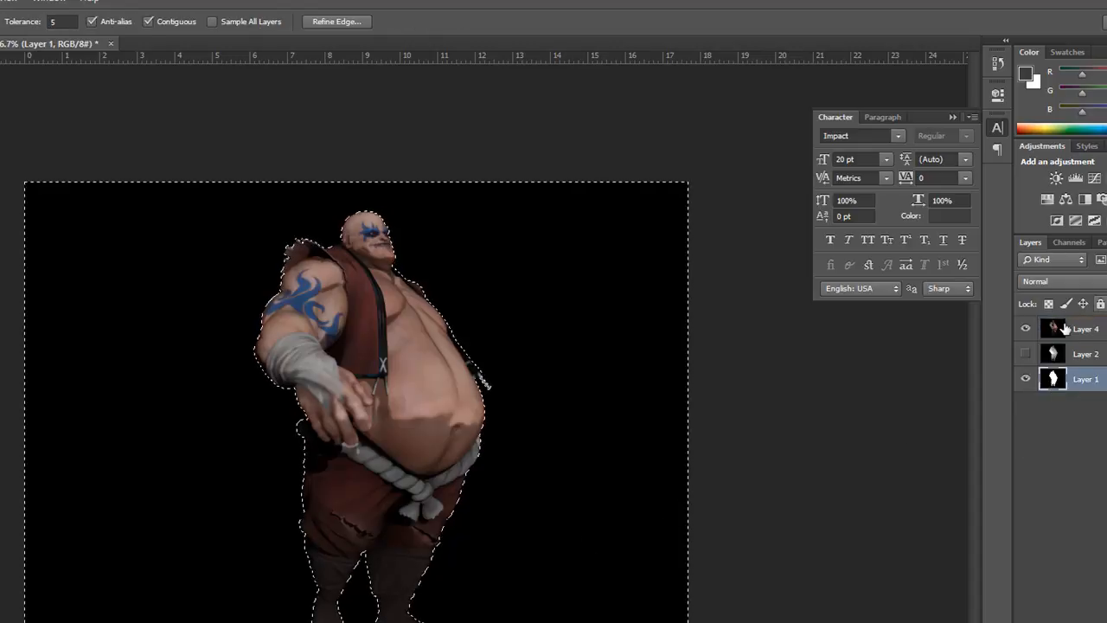
pyautogui.click(1073, 329)
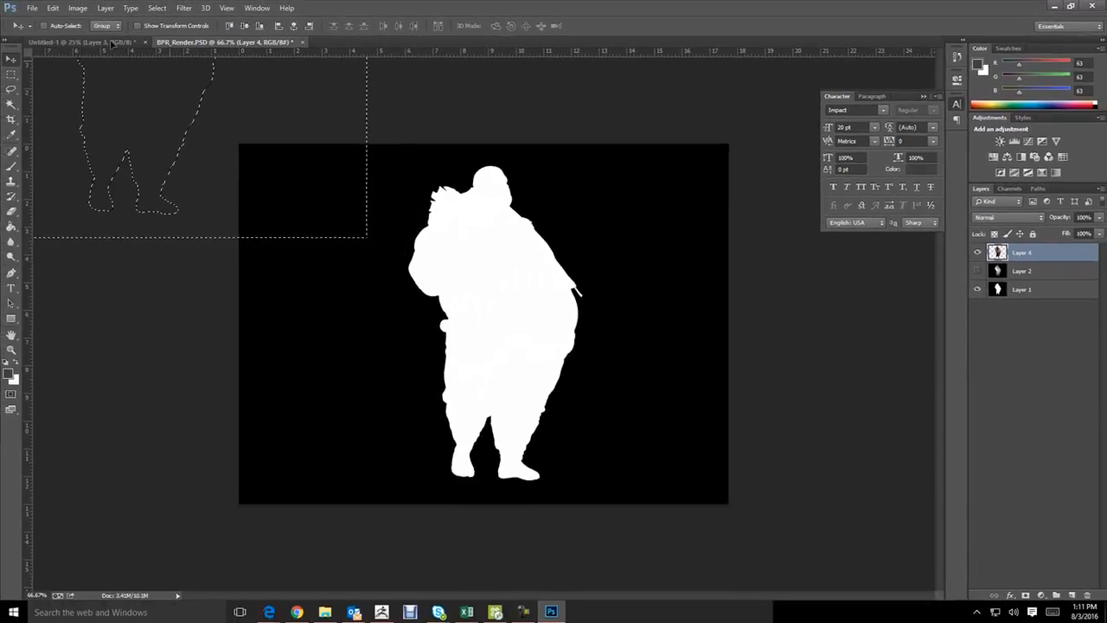
pyautogui.moveTo(111, 43); pyautogui.dragTo(350, 264)
pyautogui.moveTo(538, 375); pyautogui.dragTo(534, 356)
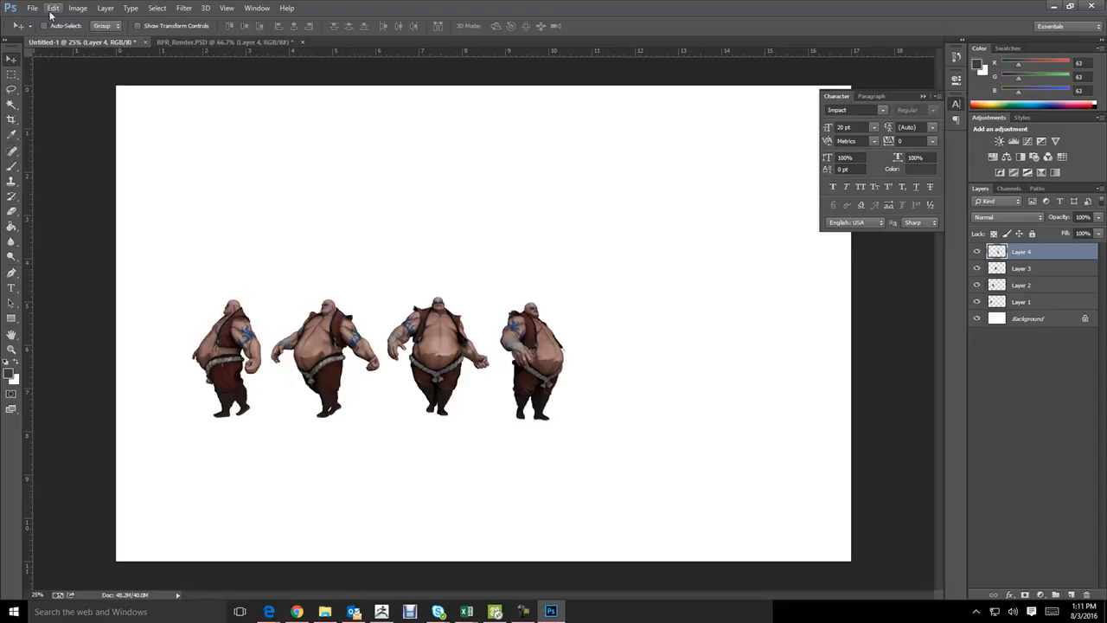
# Open all the BPR render files from folder 5 of QuakeRenders in Photoshop
pyautogui.click(324, 613)
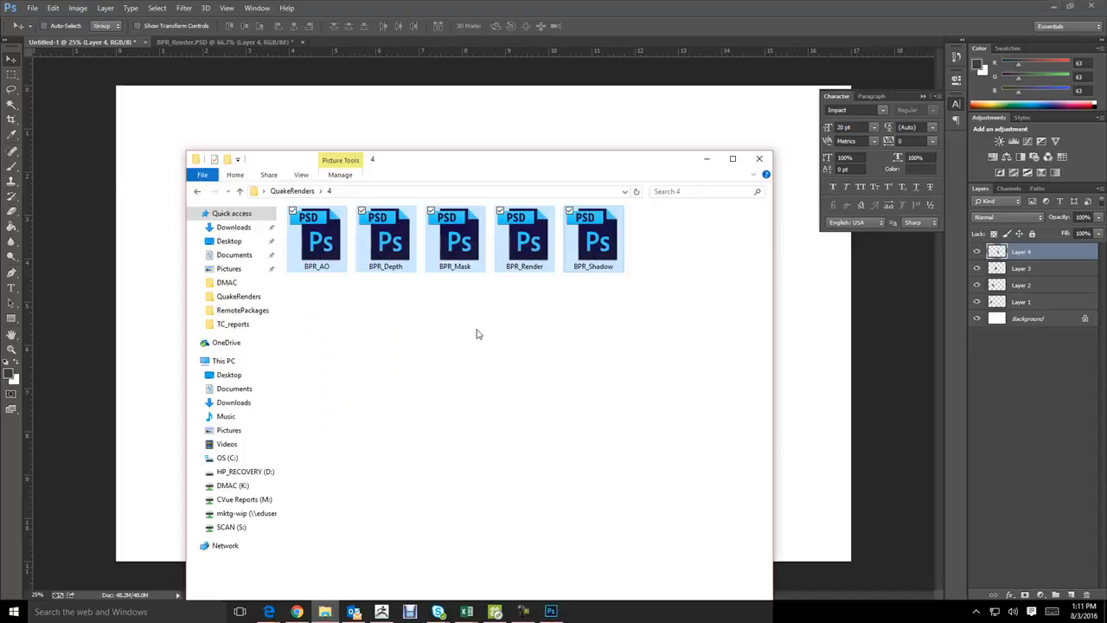
pyautogui.click(290, 191)
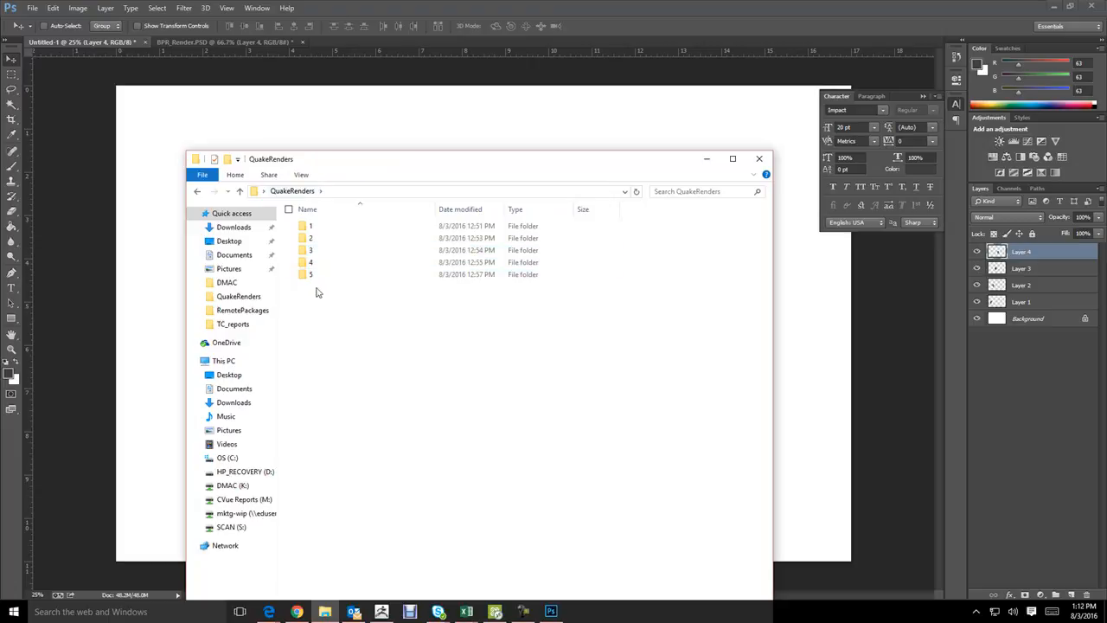
pyautogui.doubleClick(311, 275)
pyautogui.moveTo(420, 433); pyautogui.dragTo(897, 314)
pyautogui.moveTo(823, 320); pyautogui.dragTo(428, 28)
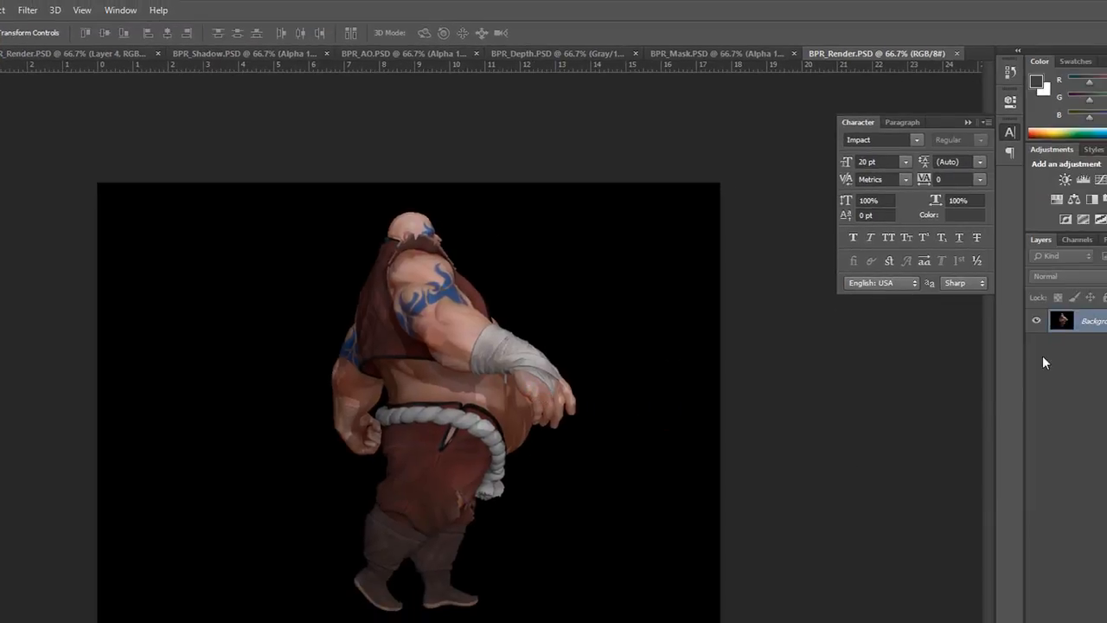
# Copy the fifth view's full BPR_Mask image and paste it as a new layer in its BPR_Render file
pyautogui.click(723, 54)
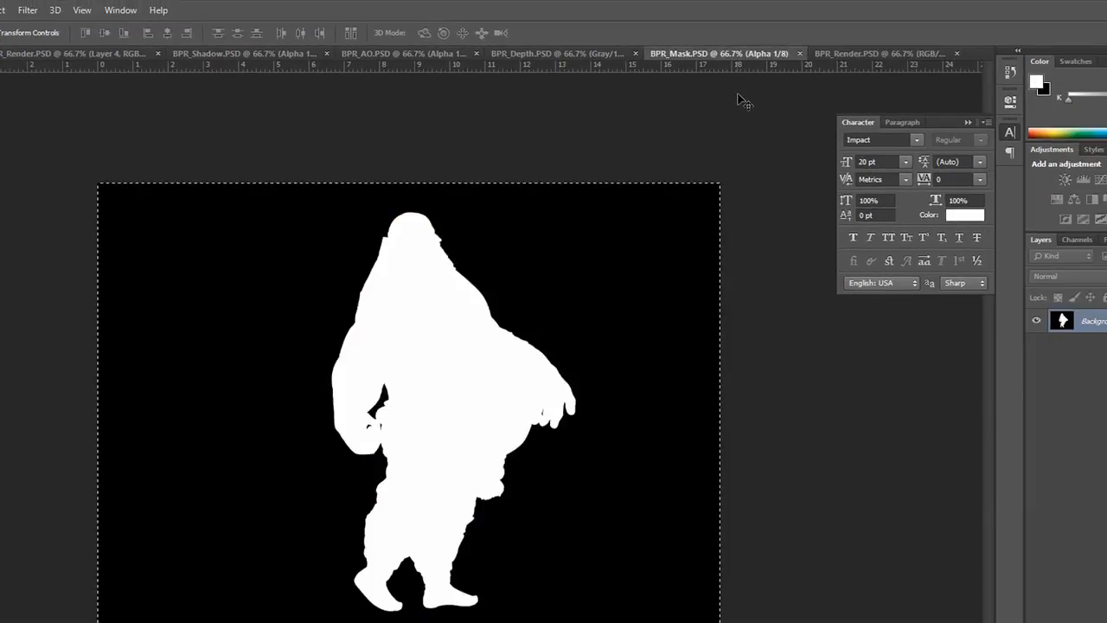
pyautogui.click(891, 53)
pyautogui.hotkey('ctrl', 'v')
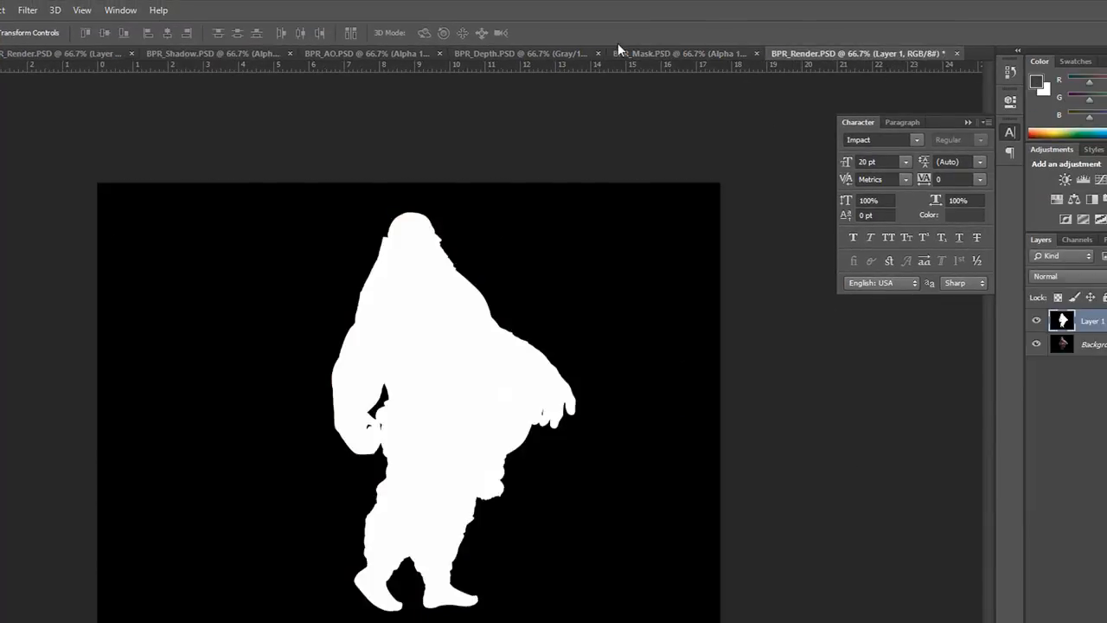
# Copy the fifth view's full BPR_Depth image and paste it as a new layer in its BPR_Render file
pyautogui.click(548, 52)
pyautogui.hotkey('ctrl', 'a')
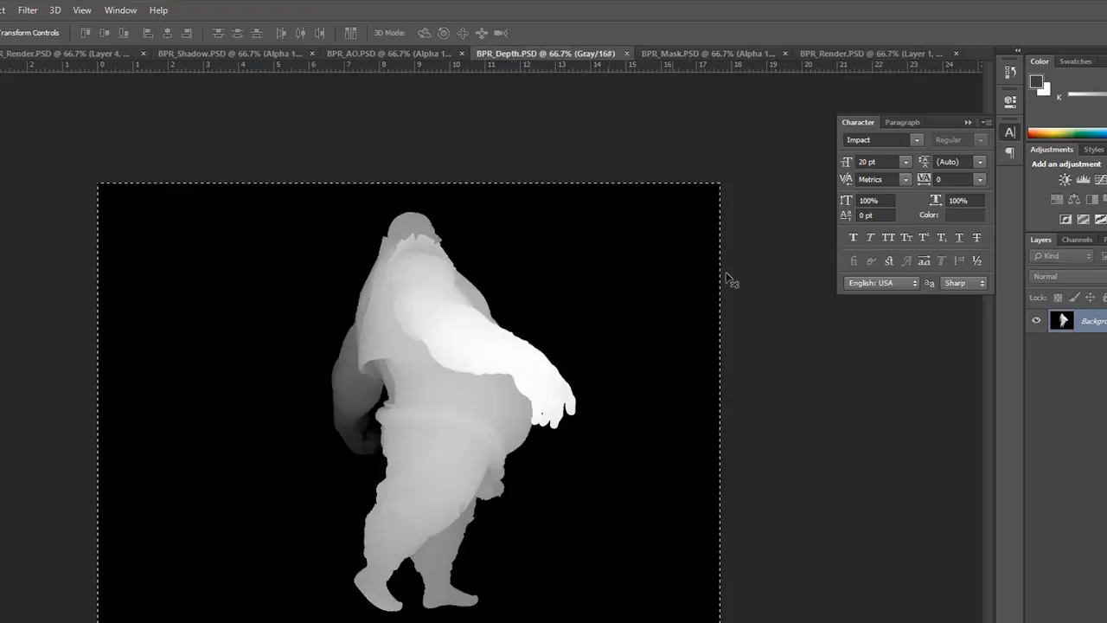
pyautogui.hotkey('ctrl', 'c')
pyautogui.click(830, 53)
pyautogui.hotkey('ctrl', 'v')
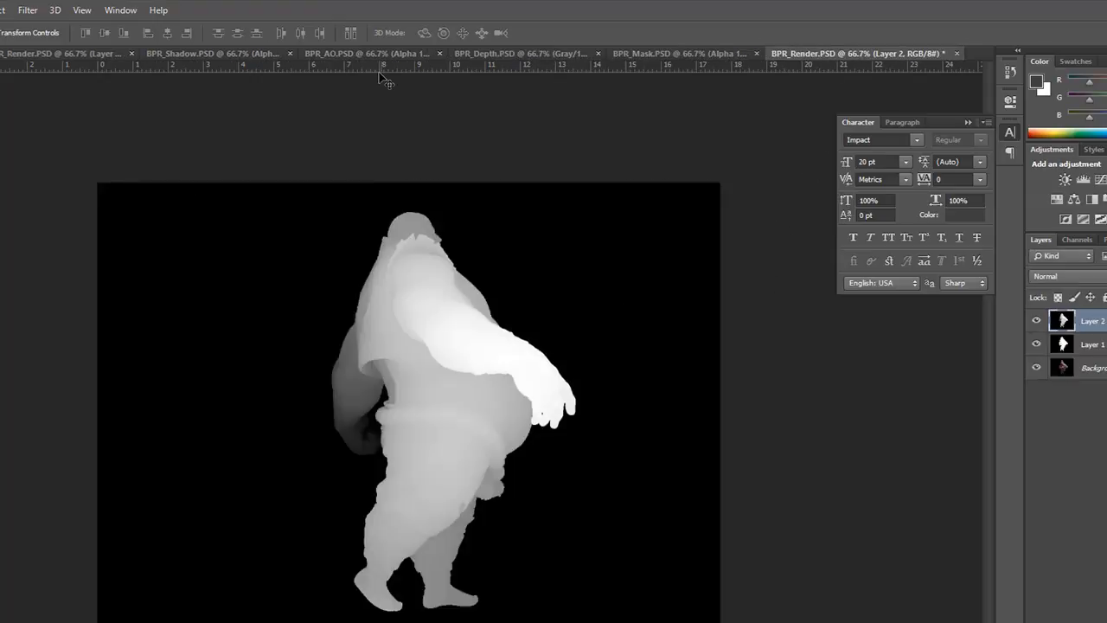
# Copy the fifth view's full BPR_AO image and paste it as a new layer in its BPR_Render file
pyautogui.click(374, 57)
pyautogui.hotkey('ctrl', 'a')
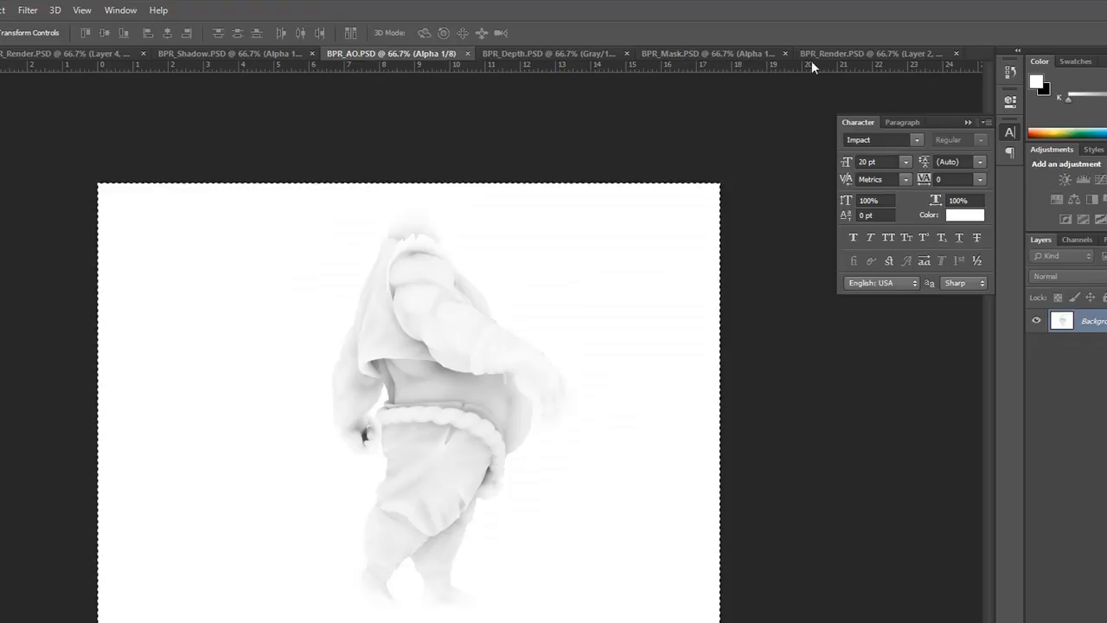
pyautogui.hotkey('ctrl', 'c')
pyautogui.click(843, 54)
pyautogui.hotkey('ctrl', 'v')
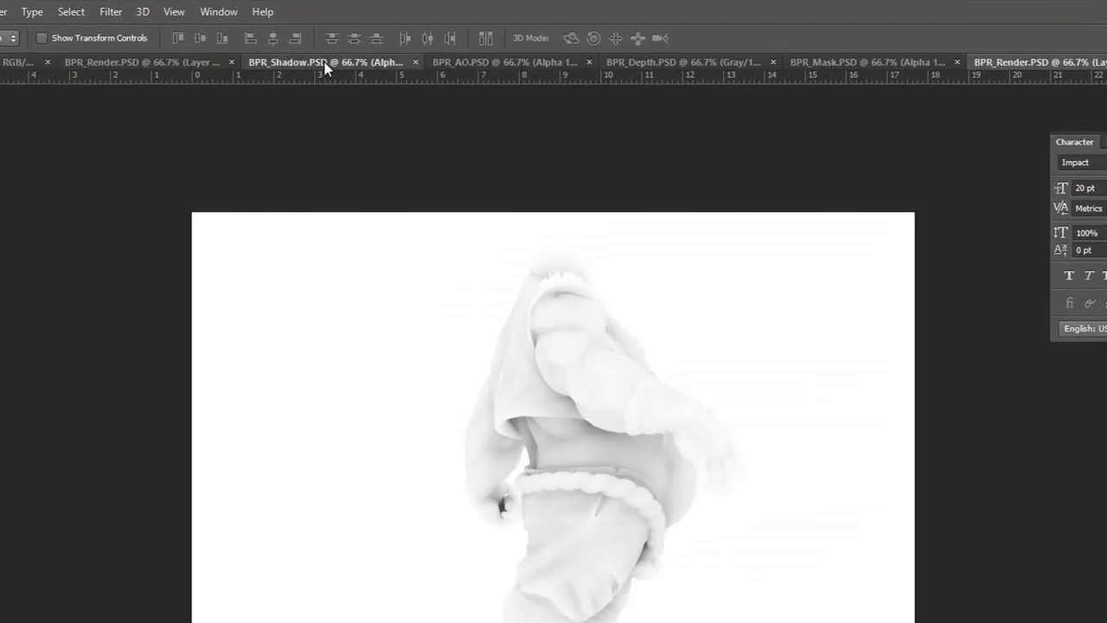
# Copy the fifth view's full BPR_Shadow image and paste it as the top layer in its BPR_Render file
pyautogui.click(325, 62)
pyautogui.hotkey('ctrl', 'a')
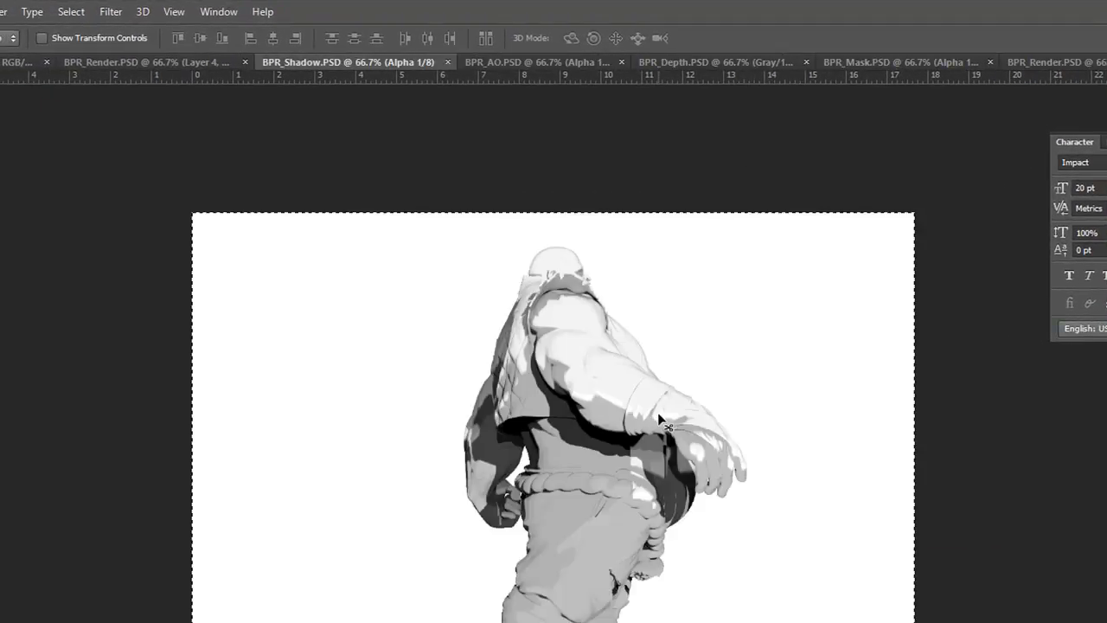
pyautogui.hotkey('ctrl', 'c')
pyautogui.click(1054, 63)
pyautogui.hotkey('ctrl', 'v')
# Close the fourth view's BPR_Render file without saving the changes
pyautogui.click(167, 66)
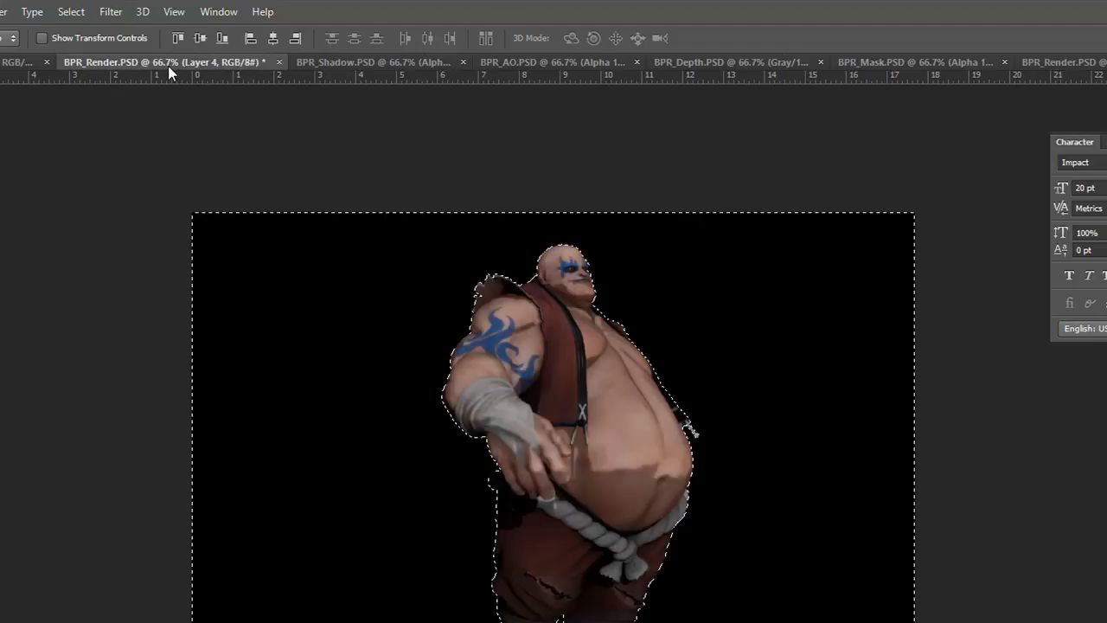
pyautogui.click(278, 62)
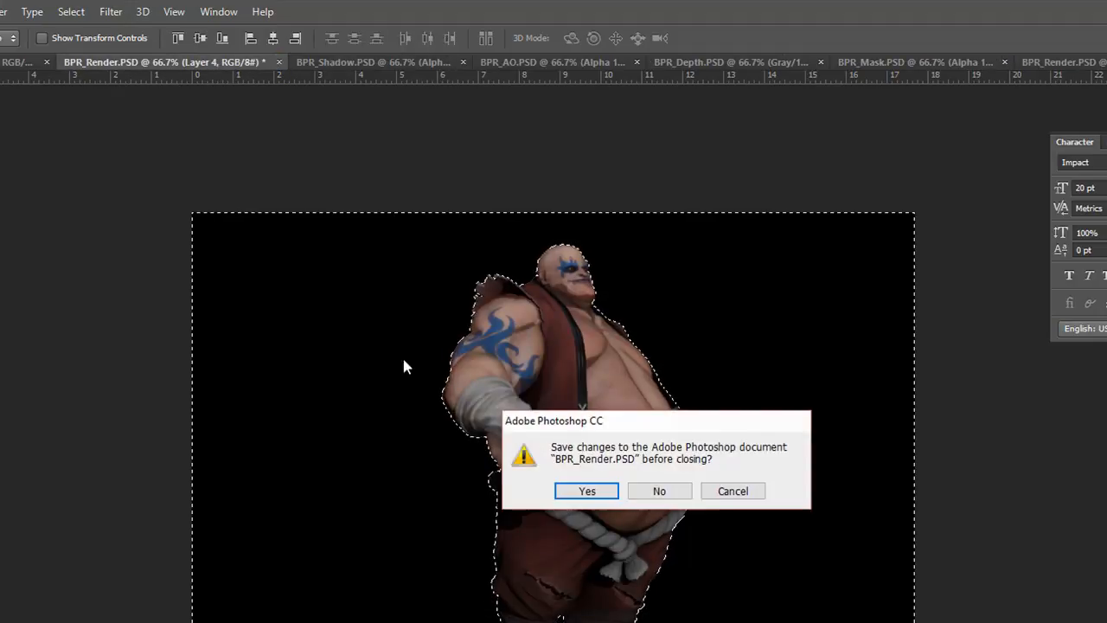
pyautogui.click(660, 490)
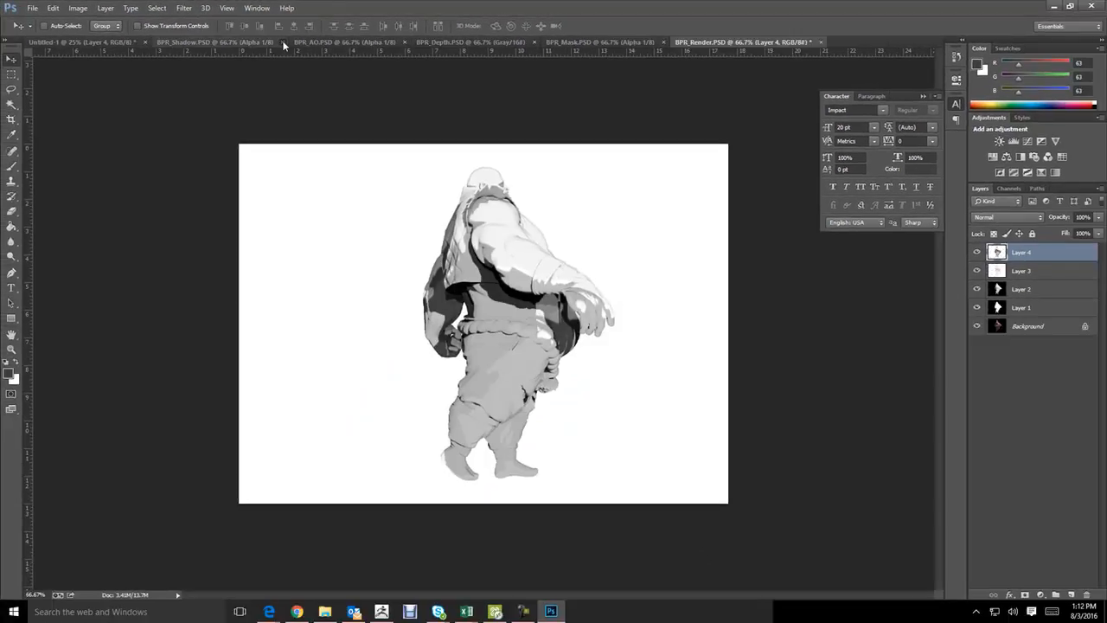
# Close the fifth view's BPR_Shadow, BPR_AO, BPR_Depth and BPR_Mask files
pyautogui.click(282, 42)
pyautogui.click(268, 43)
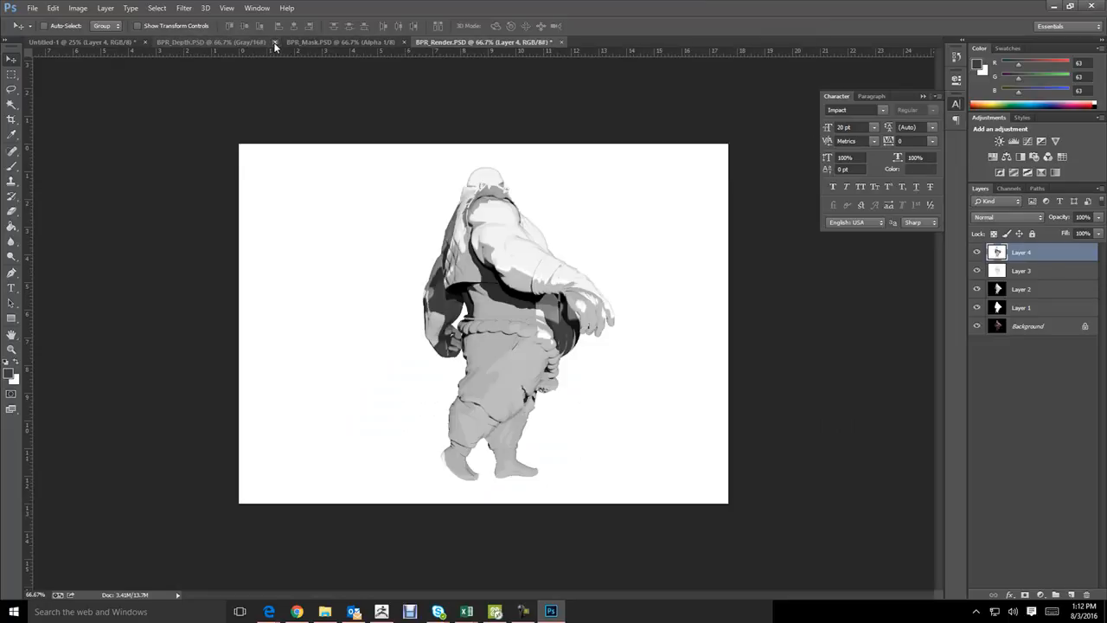
pyautogui.click(275, 41)
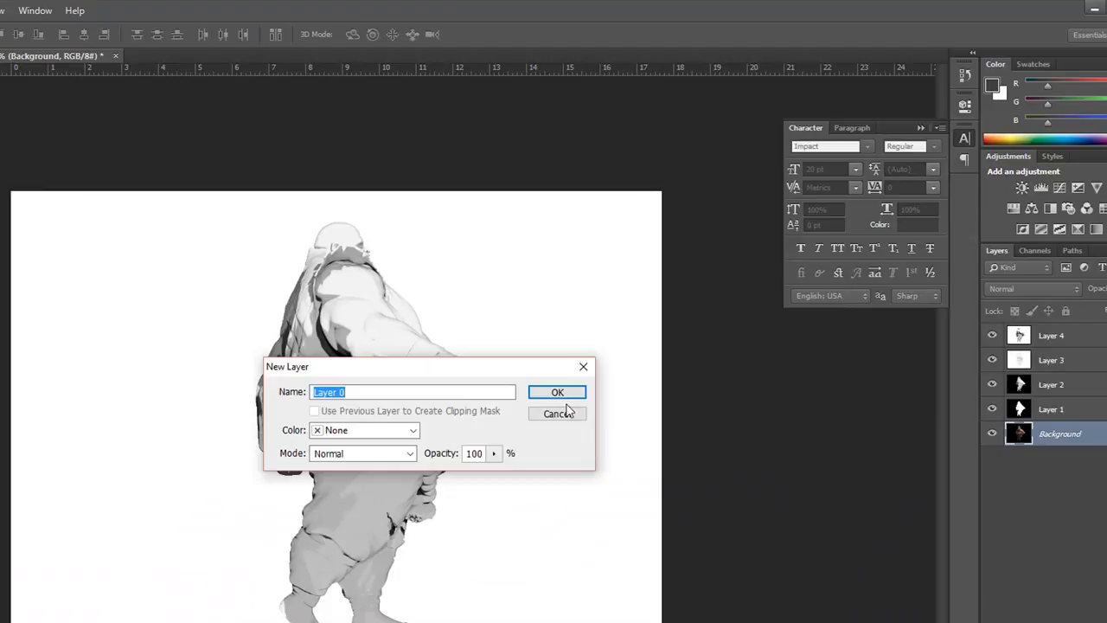
# Turn the fifth view's Background render into Layer 0 and place it directly below the AO layer (Layer 3)
pyautogui.press('Return')
pyautogui.moveTo(1024, 435); pyautogui.dragTo(1043, 388)
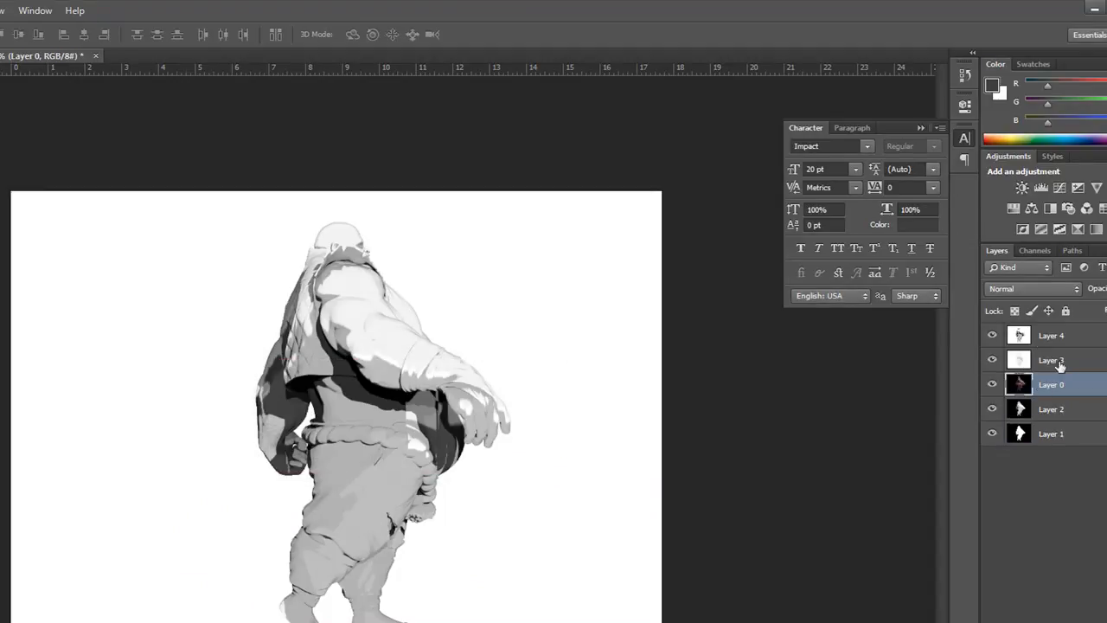
# Set the blend mode of the shadow layer (Layer 4) and the AO layer (Layer 3) to Multiply
pyautogui.click(1026, 335)
pyautogui.click(1033, 288)
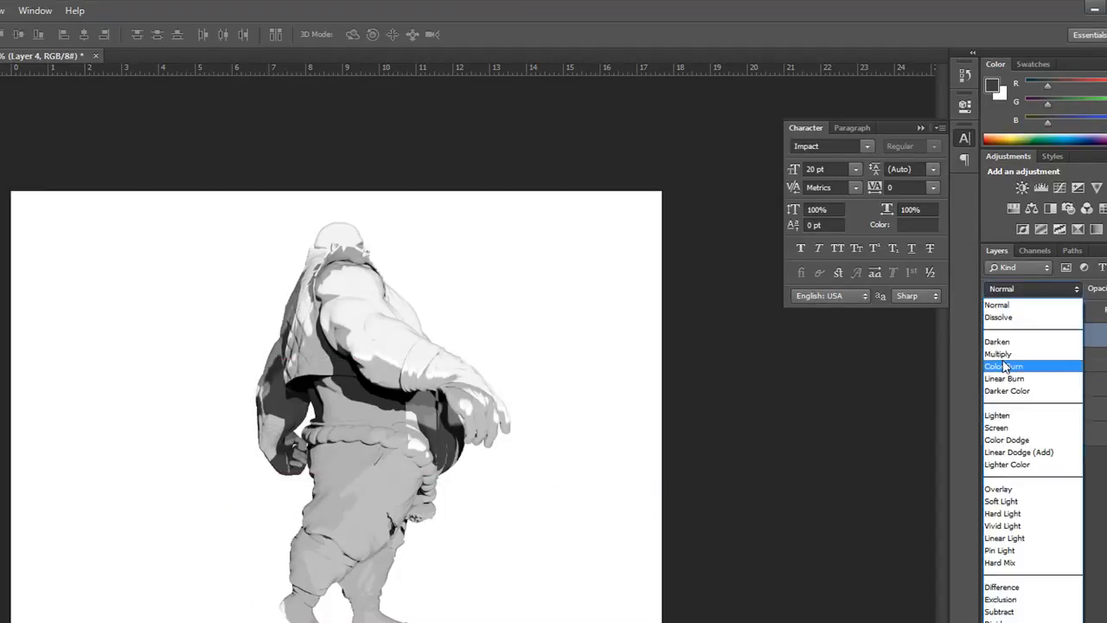
pyautogui.click(1008, 353)
pyautogui.click(1025, 360)
pyautogui.click(1025, 289)
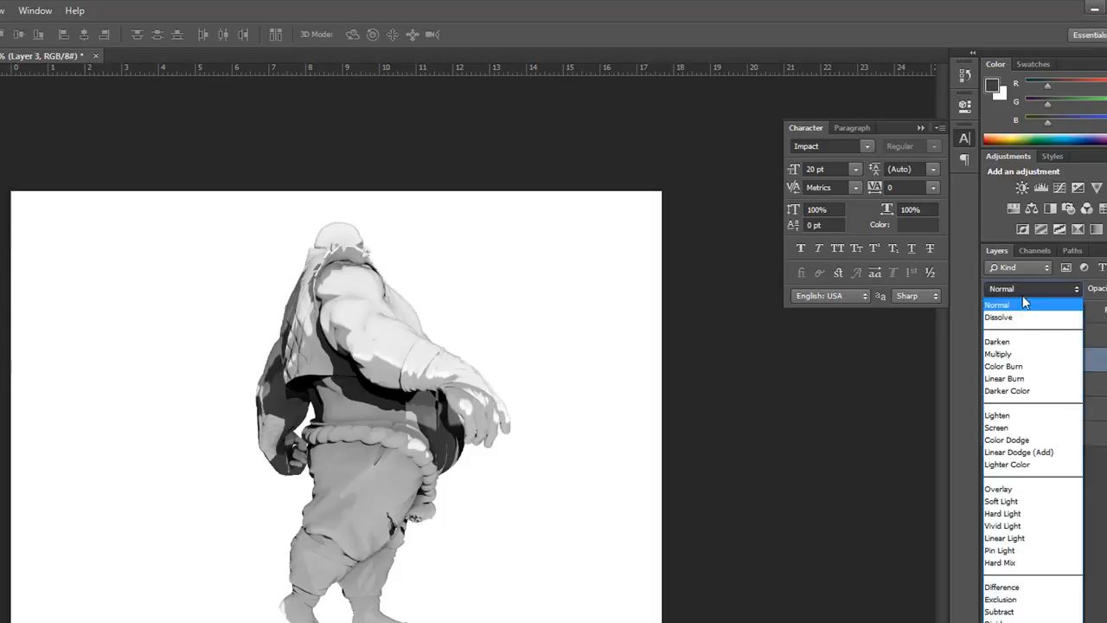
pyautogui.click(1004, 354)
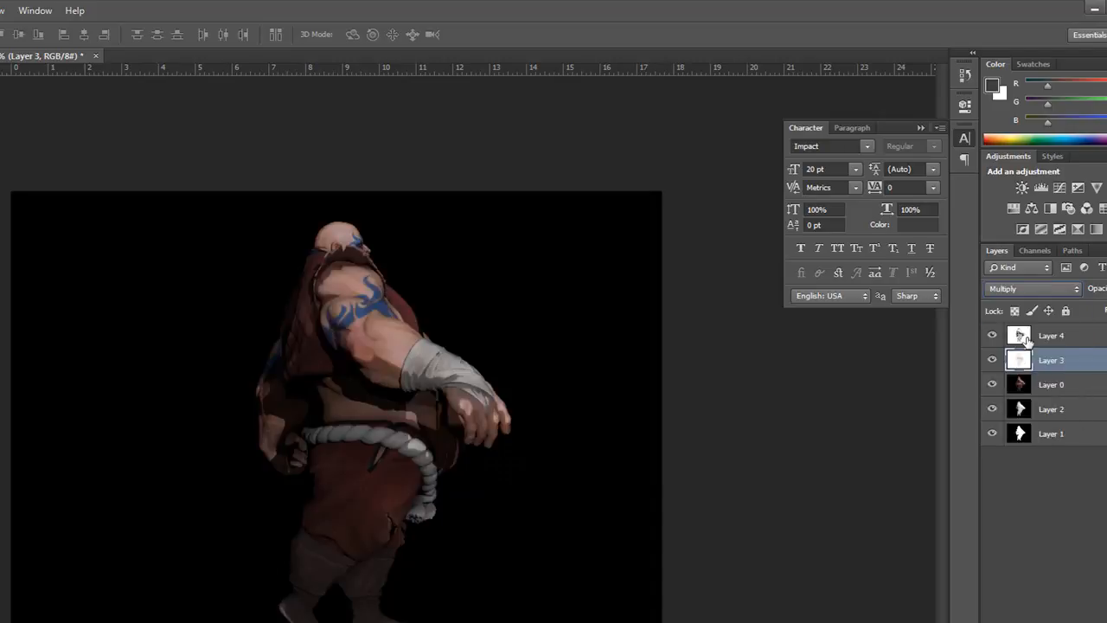
# Merge Layer 4, Layer 3 and Layer 0 into a single figure layer
pyautogui.click(1025, 337)
pyautogui.keyDown('shift'); pyautogui.click(1032, 384); pyautogui.keyUp('shift')
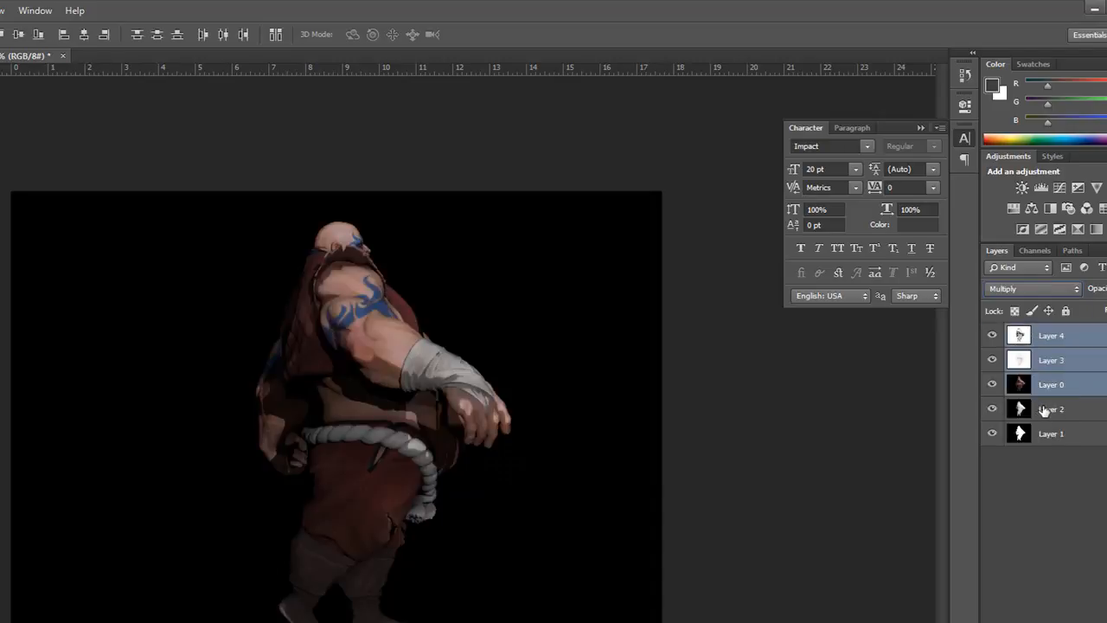
pyautogui.click(1044, 471)
pyautogui.click(1038, 338)
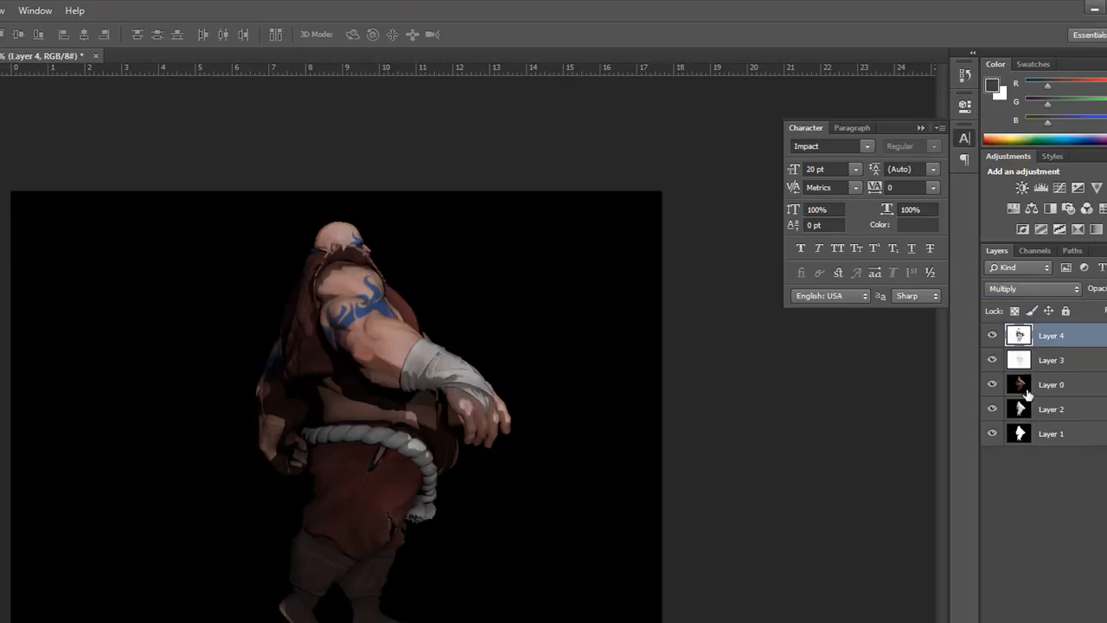
pyautogui.keyDown('shift'); pyautogui.click(1029, 388); pyautogui.keyUp('shift')
pyautogui.hotkey('ctrl', 'e')
pyautogui.click(1045, 417)
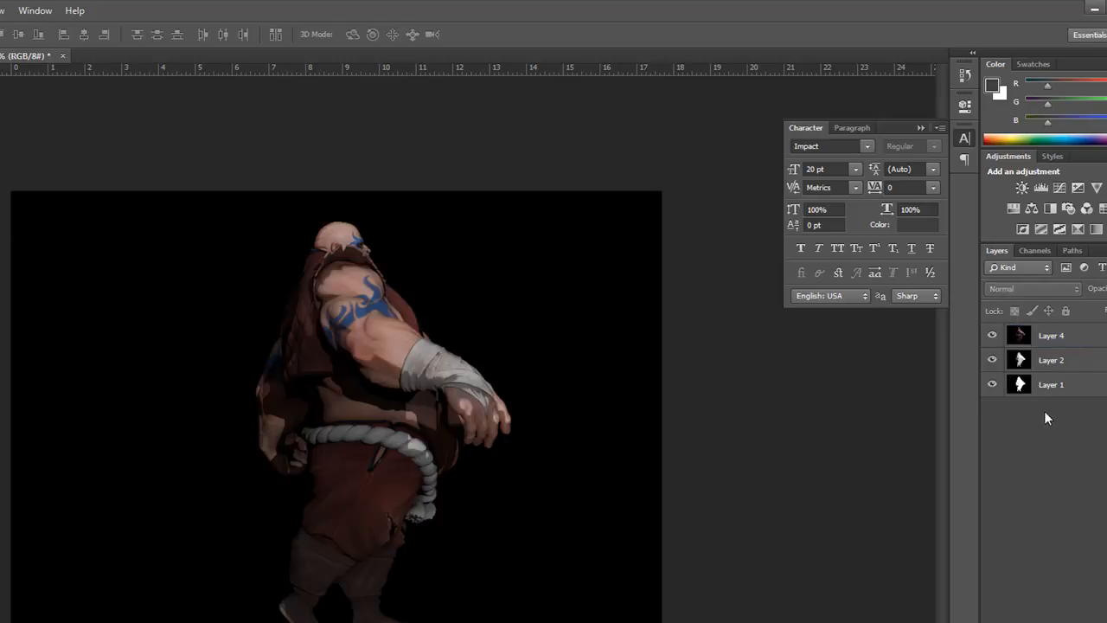
# Copy the full depth image on Layer 2 into a new alpha channel and show only the RGB channels again
pyautogui.click(1017, 363)
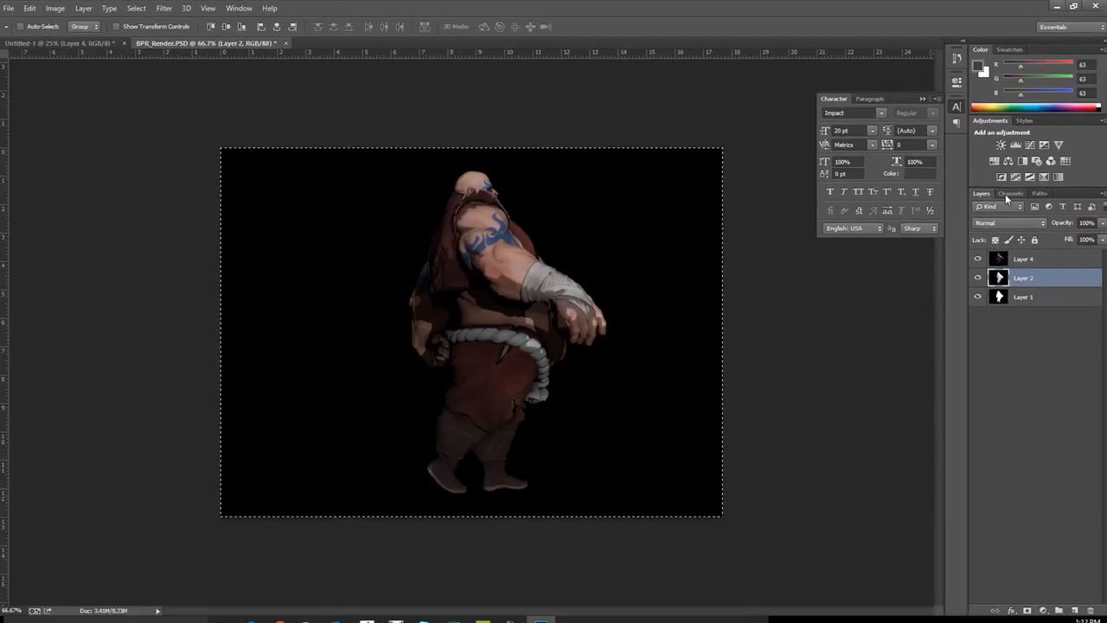
pyautogui.click(1036, 250)
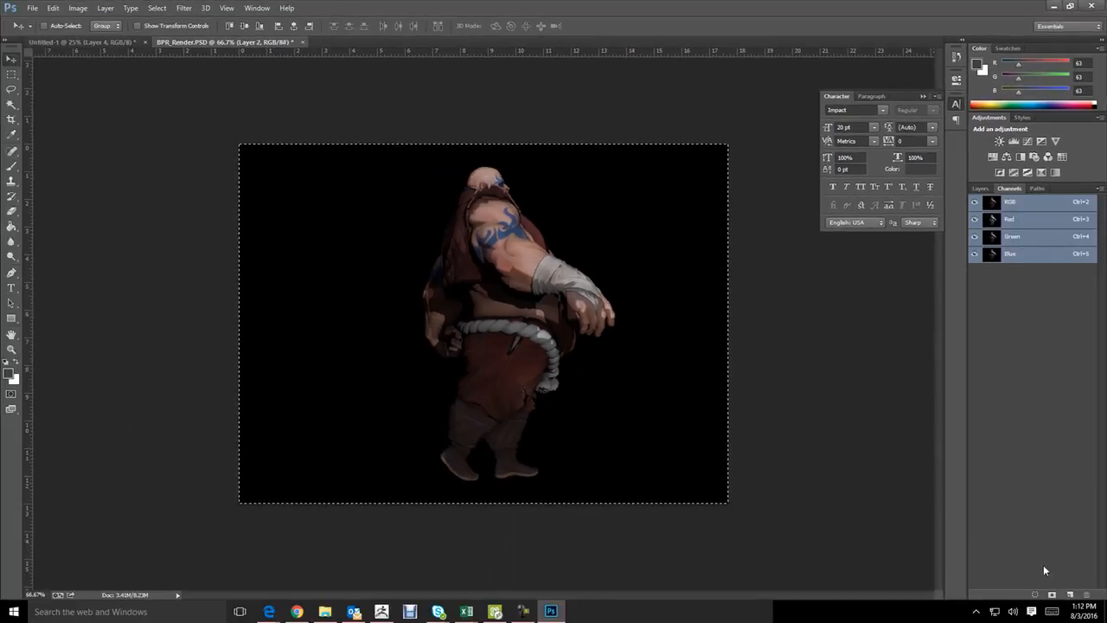
pyautogui.click(1070, 592)
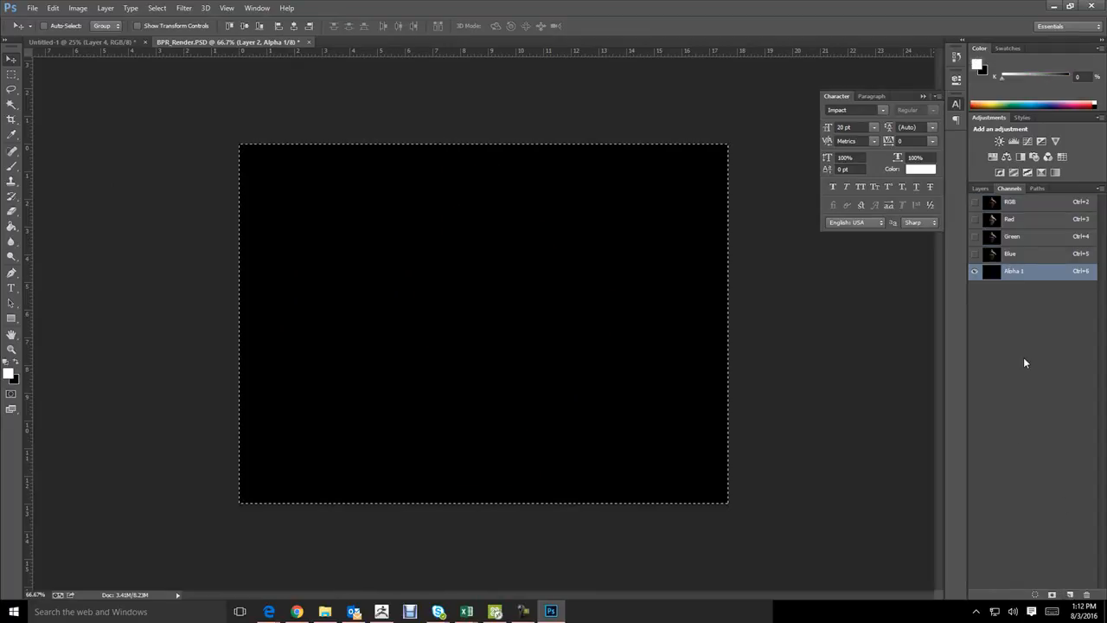
pyautogui.hotkey('ctrl', 'v')
pyautogui.click(975, 202)
pyautogui.click(975, 271)
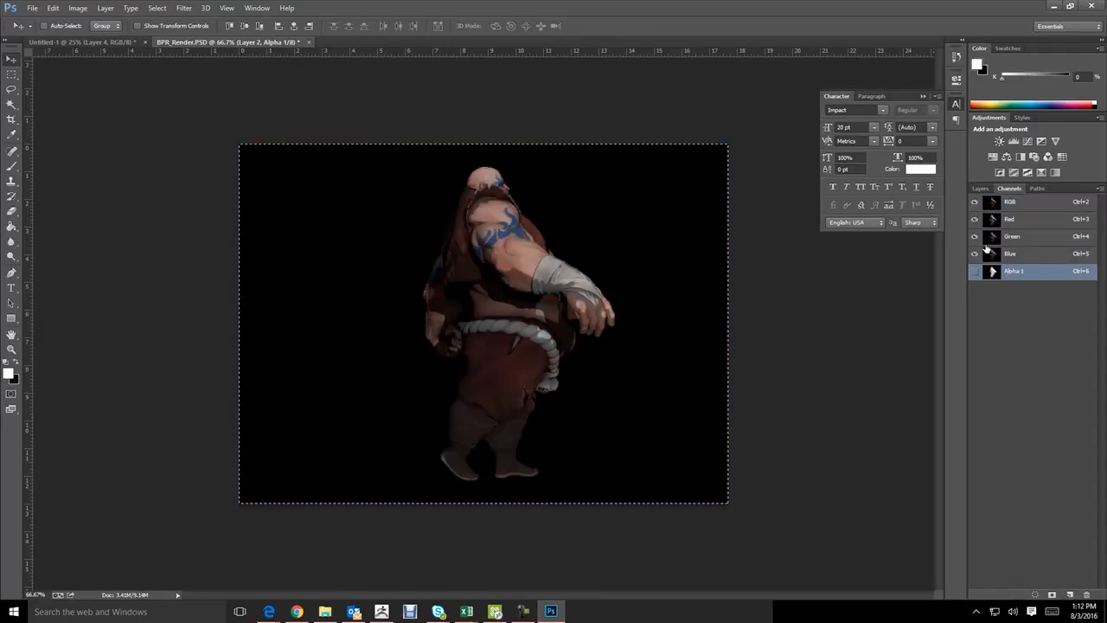
# Reapply the last used filter to the merged figure layer (Layer 4)
pyautogui.click(981, 189)
pyautogui.click(1030, 289)
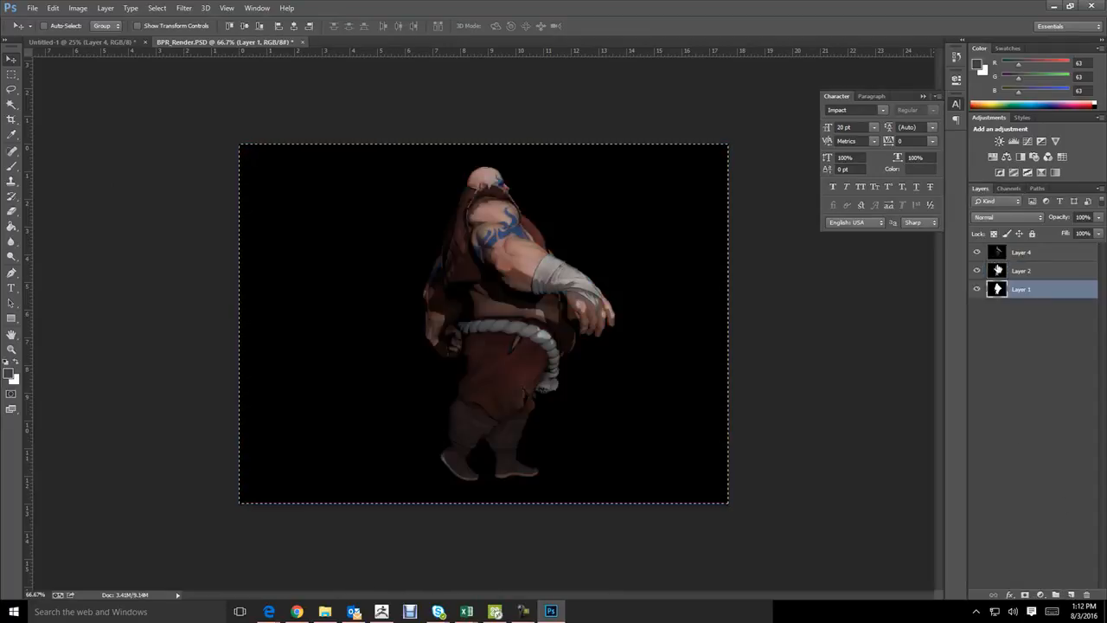
pyautogui.click(978, 251)
pyautogui.click(978, 251)
pyautogui.click(1021, 252)
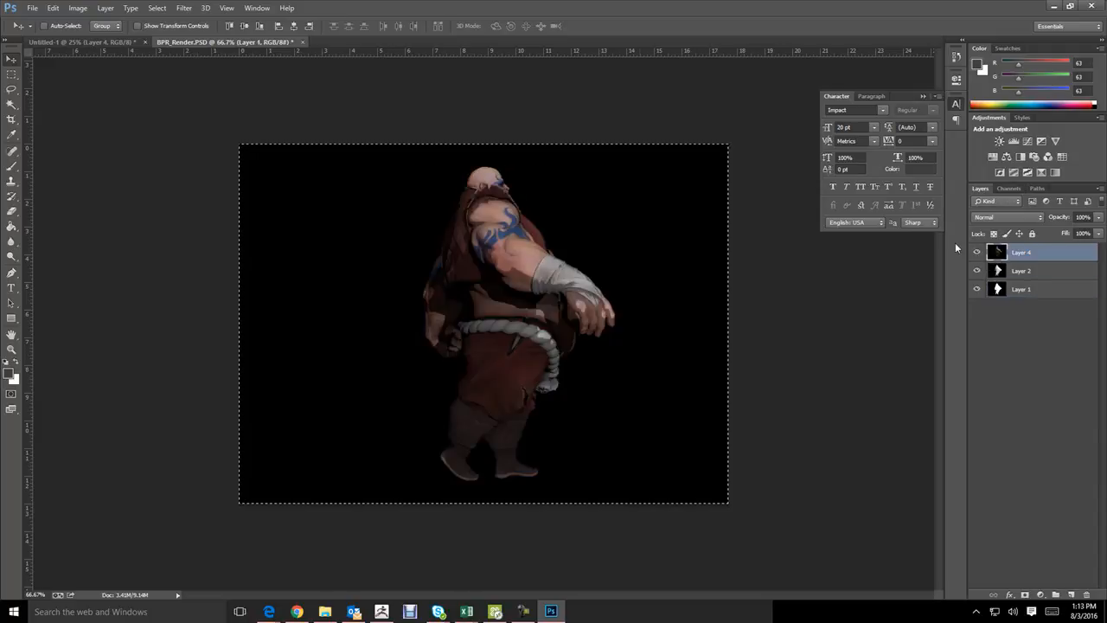
pyautogui.click(184, 8)
pyautogui.click(187, 22)
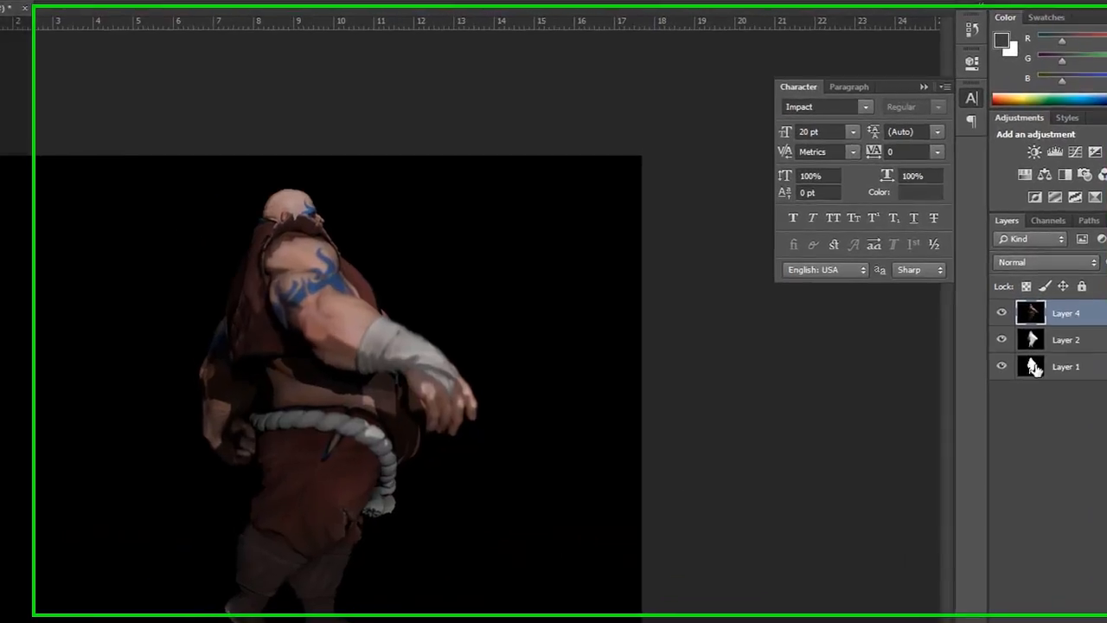
# Select the black background around the figure from the mask on Layer 1 and delete that area from Layer 4
pyautogui.click(1042, 355)
pyautogui.click(608, 512)
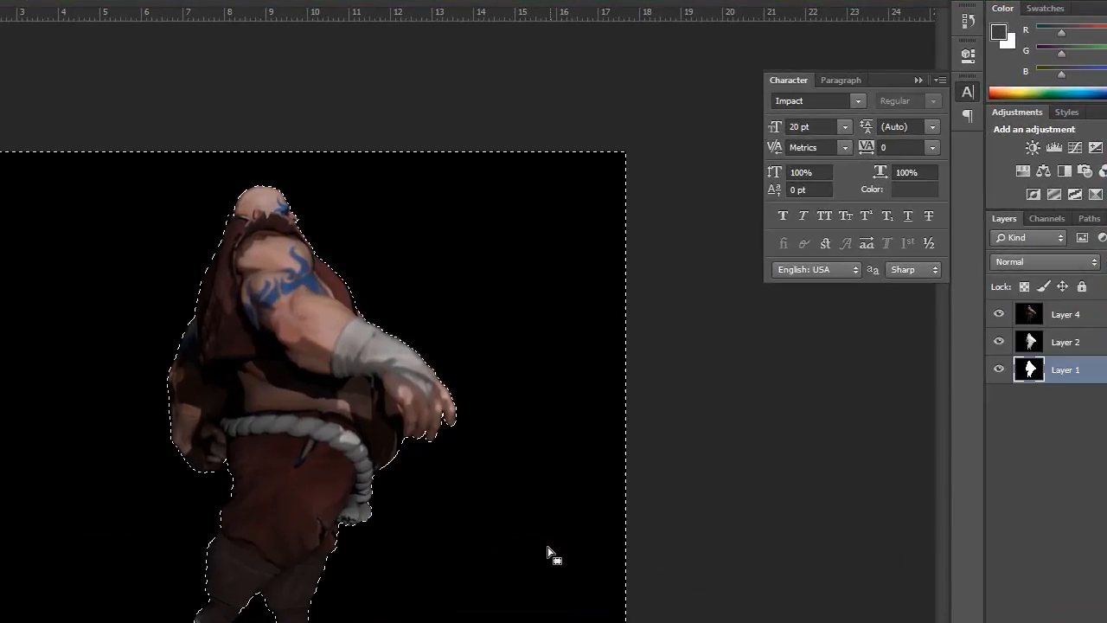
pyautogui.click(1039, 320)
pyautogui.press('Delete')
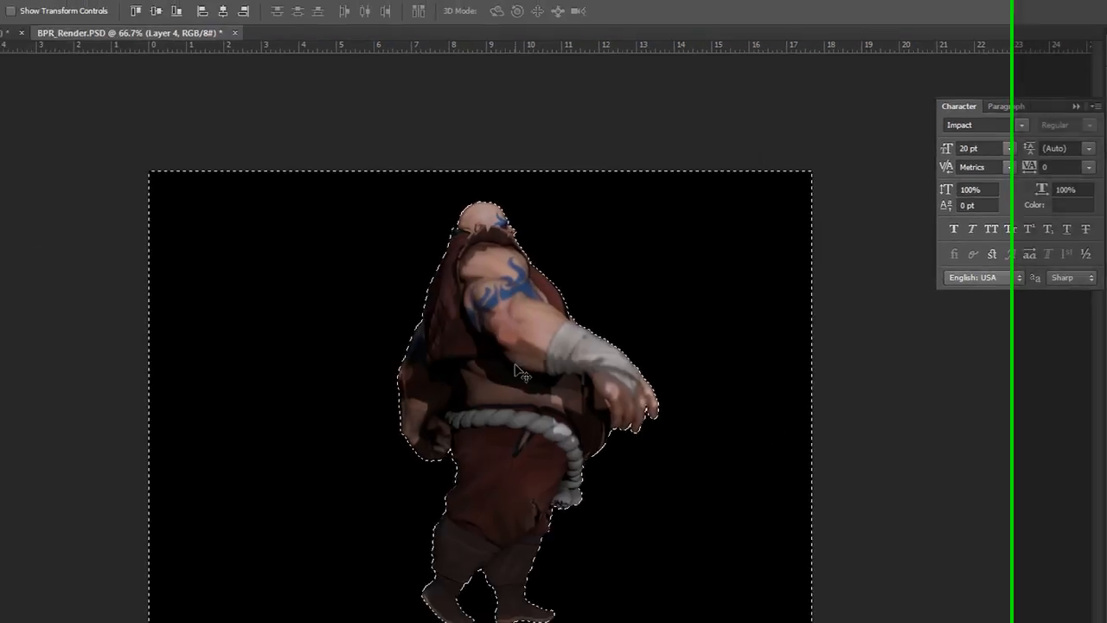
# Place the cut-out fifth figure beside the fourth in Untitled-1, on its outer side, and close the BPR_Render file without saving
pyautogui.moveTo(522, 374); pyautogui.dragTo(653, 422)
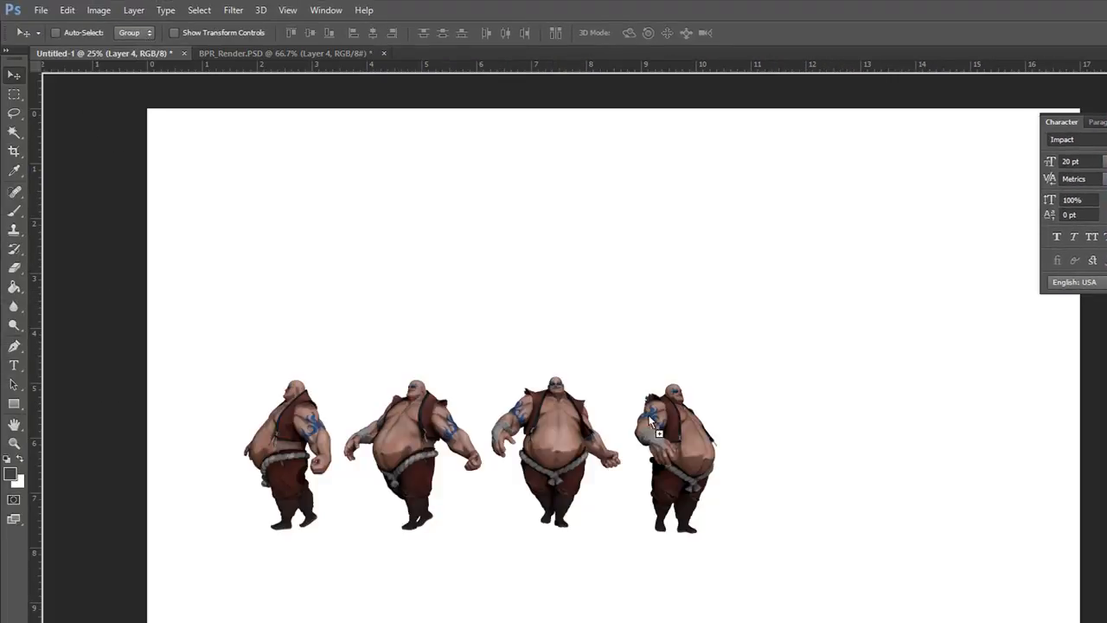
pyautogui.keyDown('alt'); pyautogui.moveTo(708, 474); pyautogui.dragTo(835, 485); pyautogui.keyUp('alt')
pyautogui.click(377, 52)
pyautogui.hotkey('ctrl', 'w')
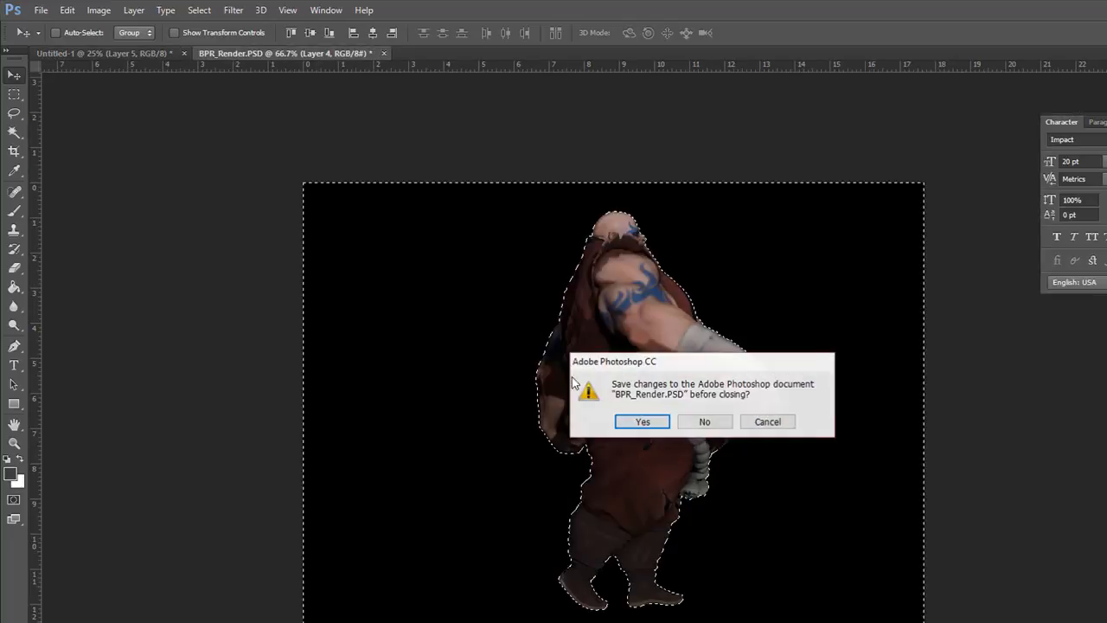
pyautogui.click(705, 422)
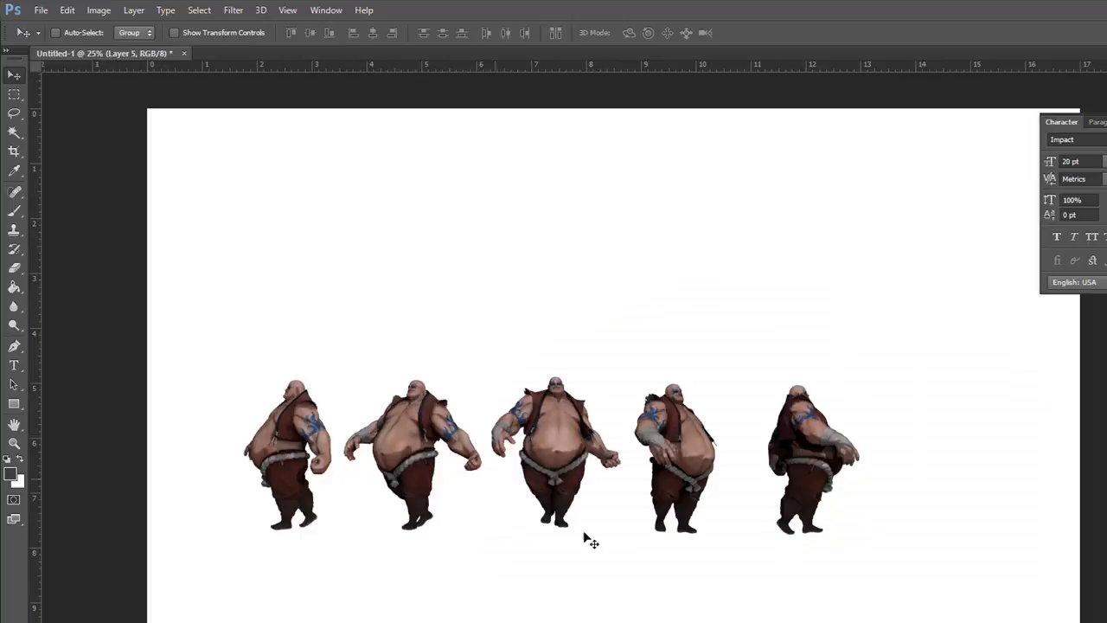
pyautogui.moveTo(804, 487); pyautogui.dragTo(810, 478)
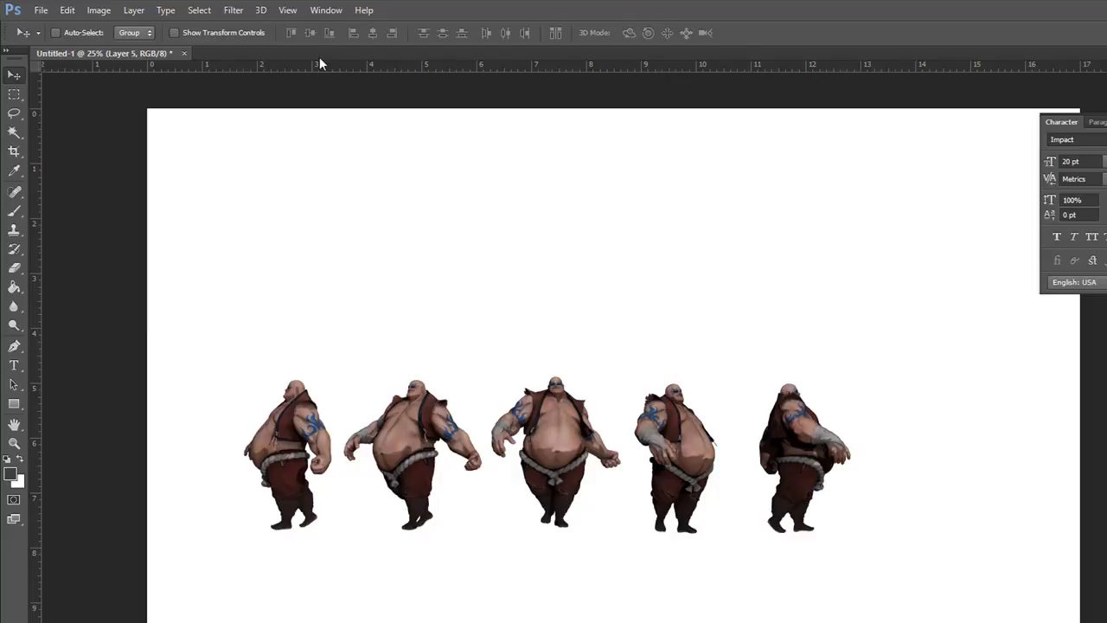
pyautogui.click(325, 10)
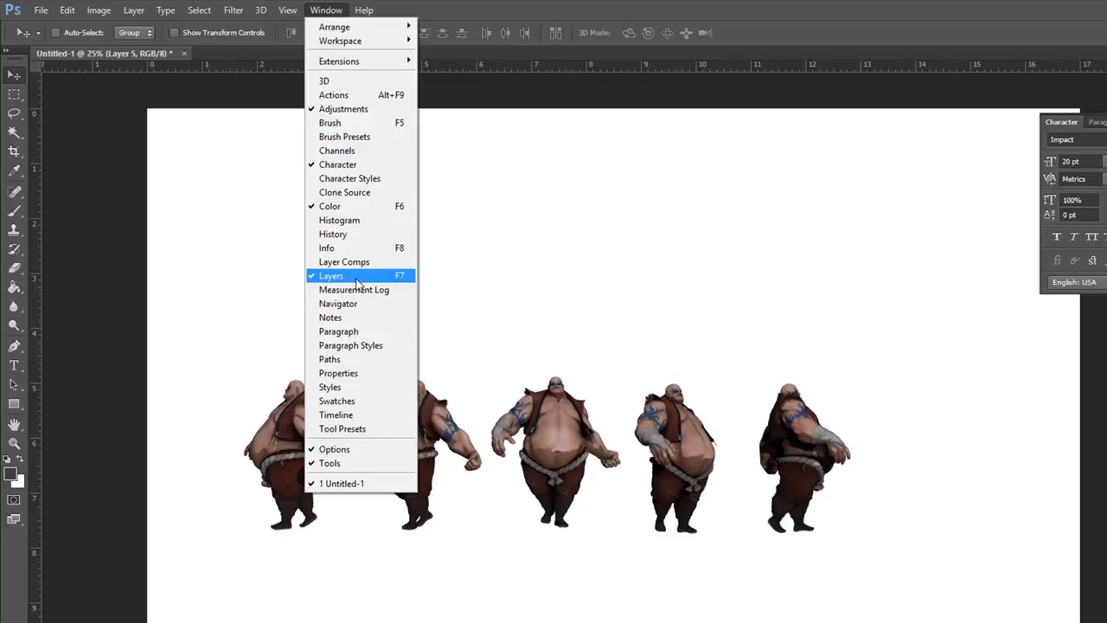
pyautogui.moveTo(336, 70)
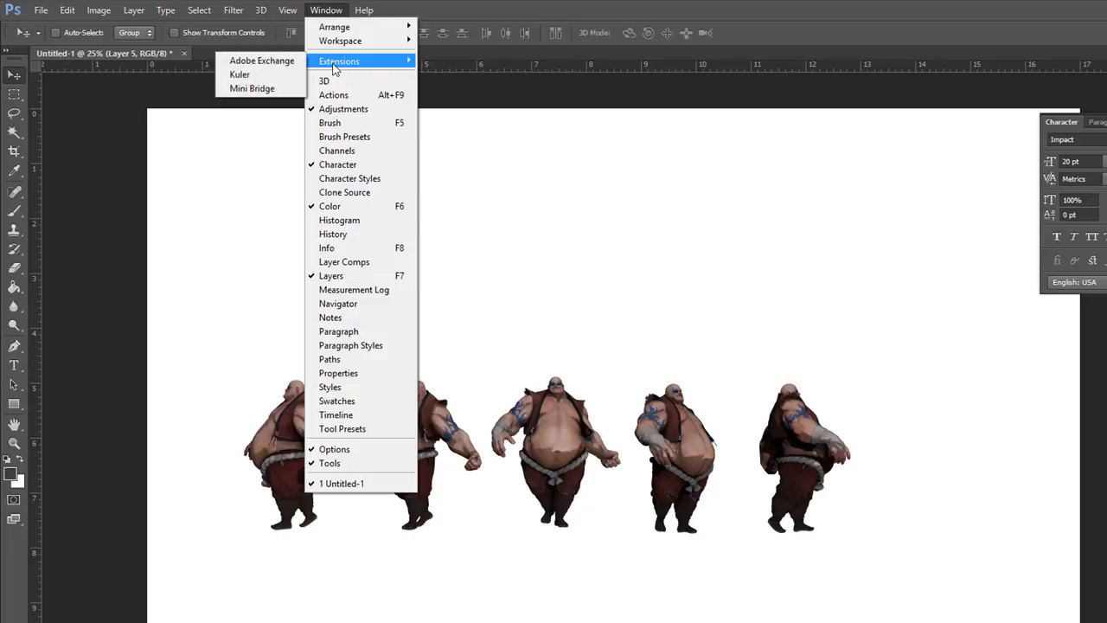
pyautogui.moveTo(337, 48)
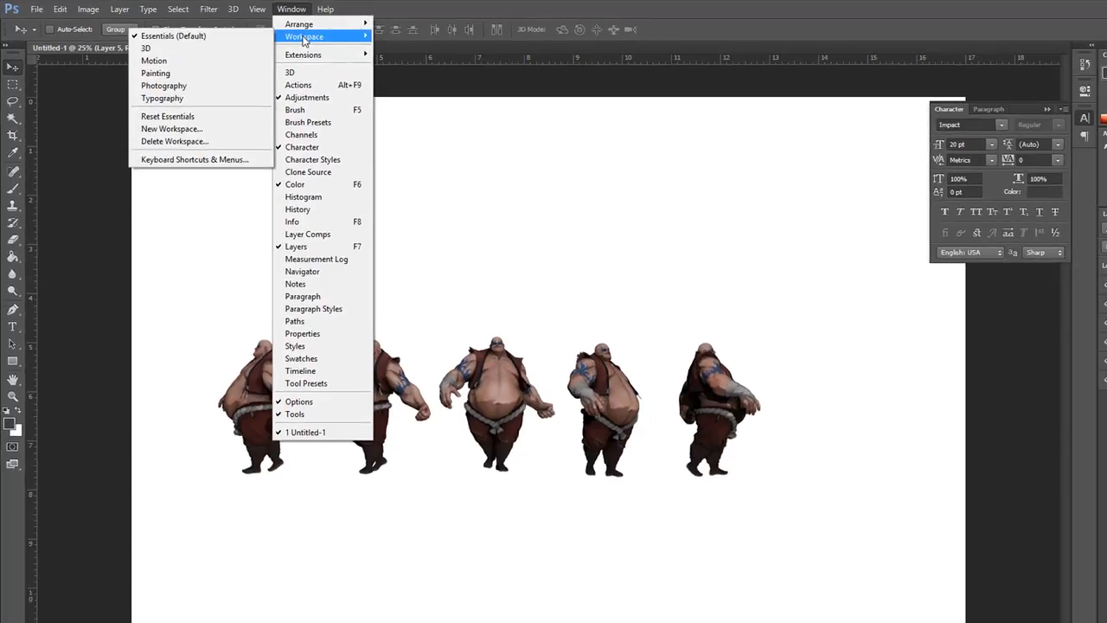
pyautogui.moveTo(289, 11)
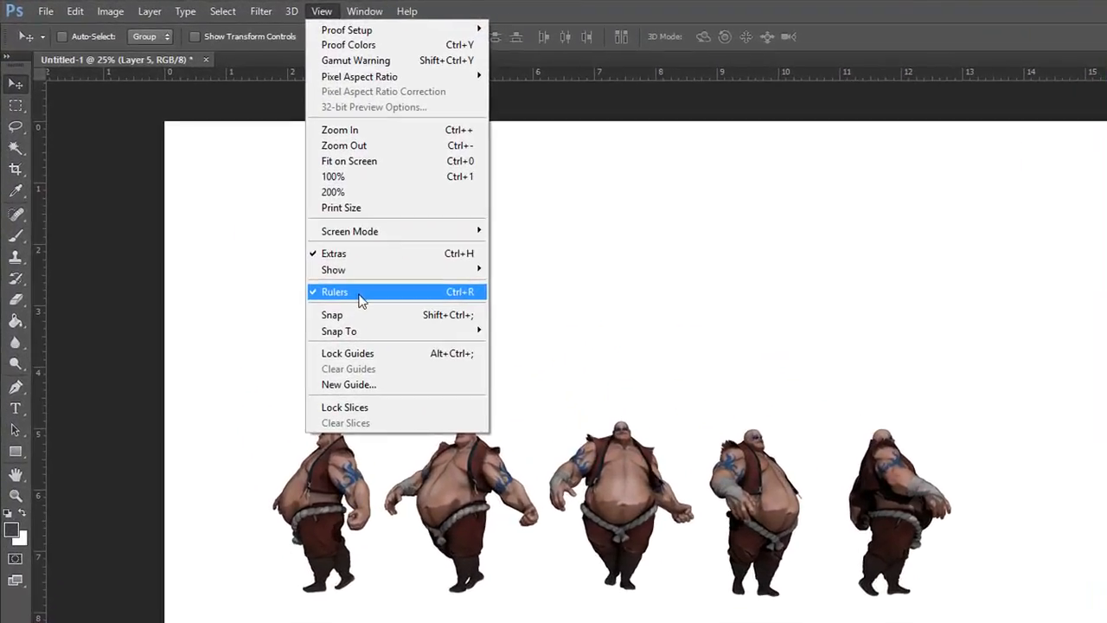
pyautogui.click(777, 321)
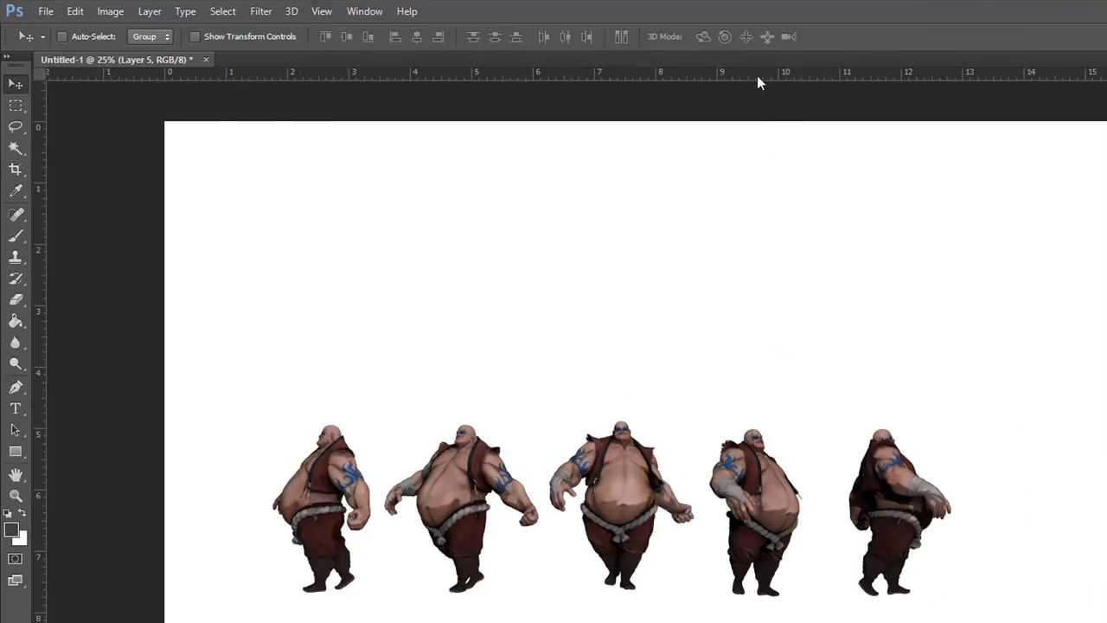
# Add a vertical guide through the middle of the sheet and a horizontal ground guide at about 9.2 in, below the figures
pyautogui.moveTo(757, 79); pyautogui.dragTo(795, 596)
pyautogui.moveTo(43, 525); pyautogui.dragTo(733, 510)
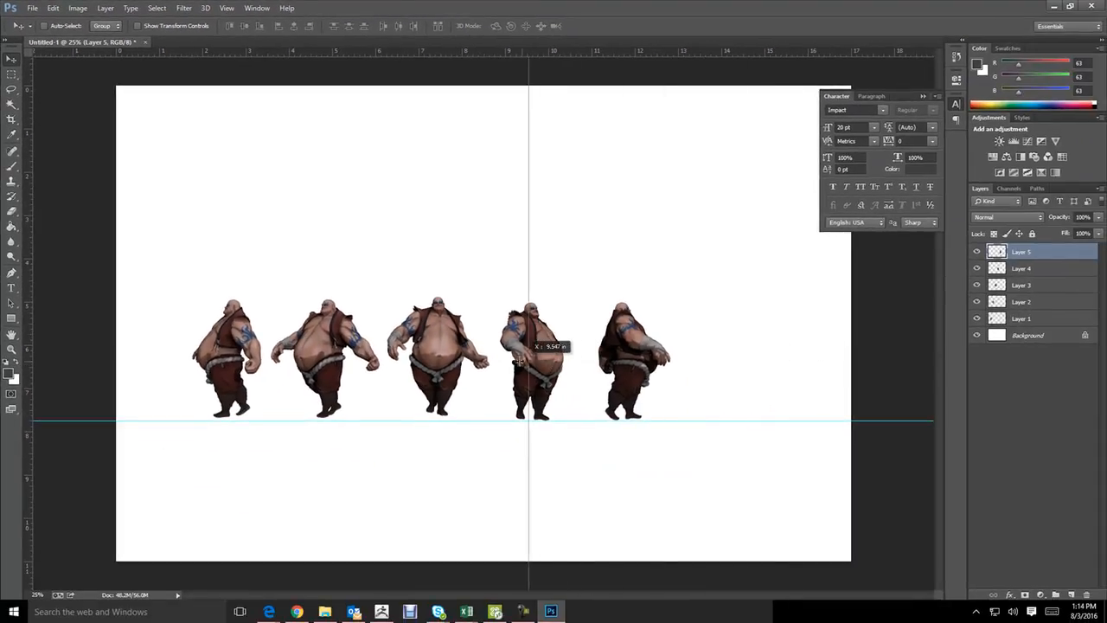
pyautogui.moveTo(529, 359); pyautogui.dragTo(482, 355)
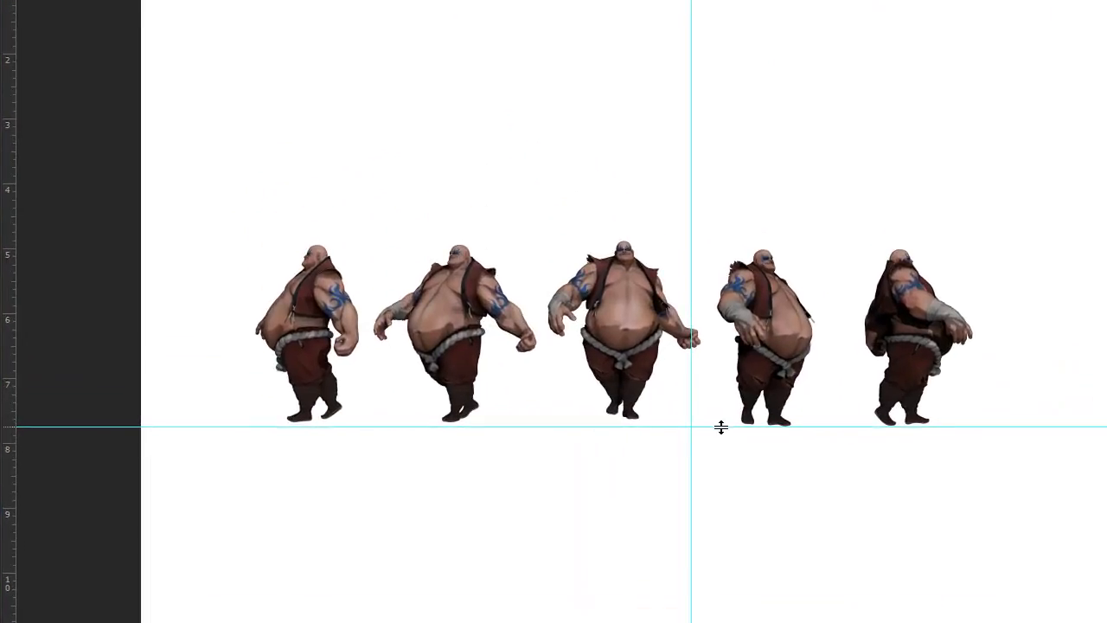
pyautogui.moveTo(722, 427); pyautogui.dragTo(729, 524)
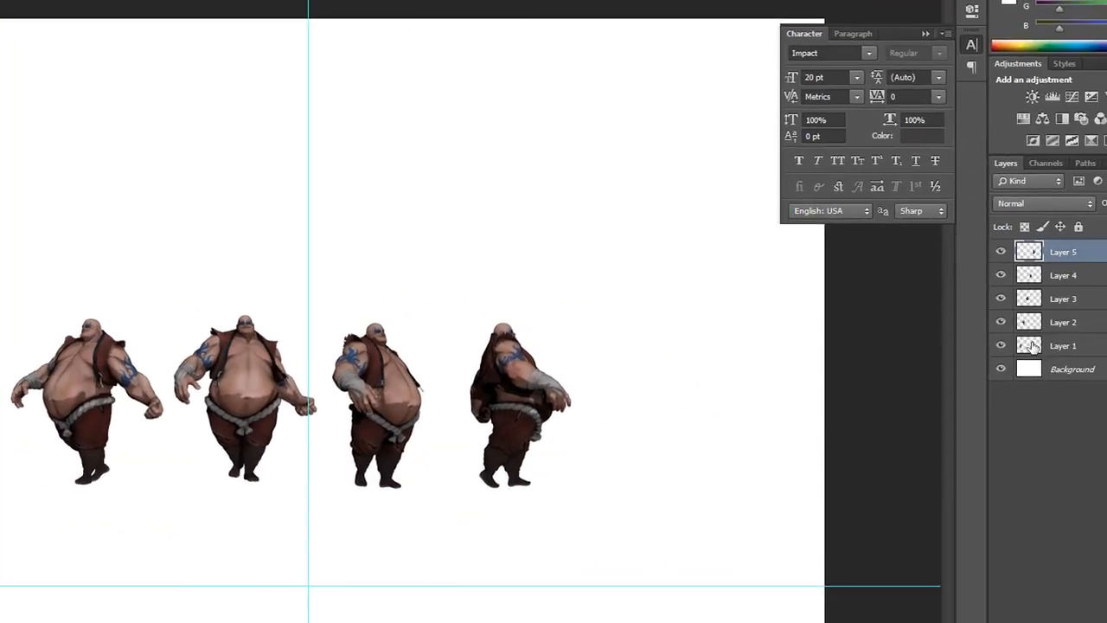
# Move all five figures on Layers 1 to 5 down to the horizontal guide, with the middle figure centred on the vertical guide
pyautogui.keyDown('shift'); pyautogui.click(1031, 345); pyautogui.keyUp('shift')
pyautogui.moveTo(521, 401); pyautogui.dragTo(581, 499)
# Nudge the fourth figure (Layer 4) up until its feet stand on the horizontal guide
pyautogui.rightClick(450, 495)
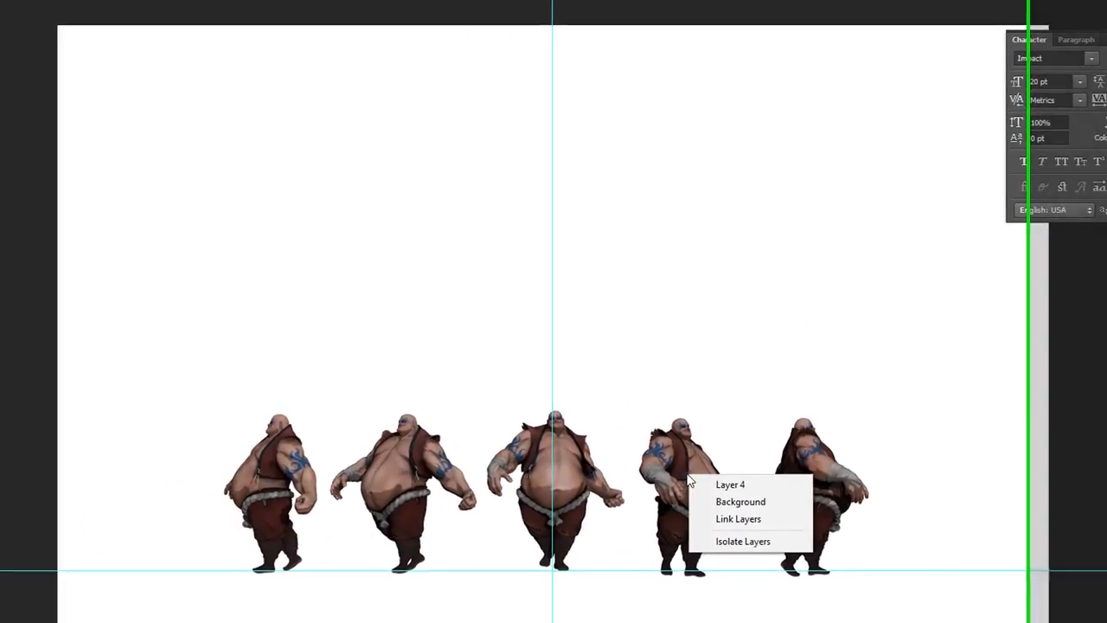
pyautogui.click(688, 486)
pyautogui.press('Up')
pyautogui.press('Up')
pyautogui.press('Up')
pyautogui.press('Up')
pyautogui.press('Up')
pyautogui.press('Up')
pyautogui.press('Up')
# Nudge the fifth figure (Layer 5) up until its feet stand on the horizontal guide
pyautogui.rightClick(921, 479)
pyautogui.click(952, 490)
pyautogui.press('Up')
pyautogui.press('Up')
pyautogui.press('Up')
pyautogui.press('Up')
pyautogui.press('Up')
pyautogui.press('Up')
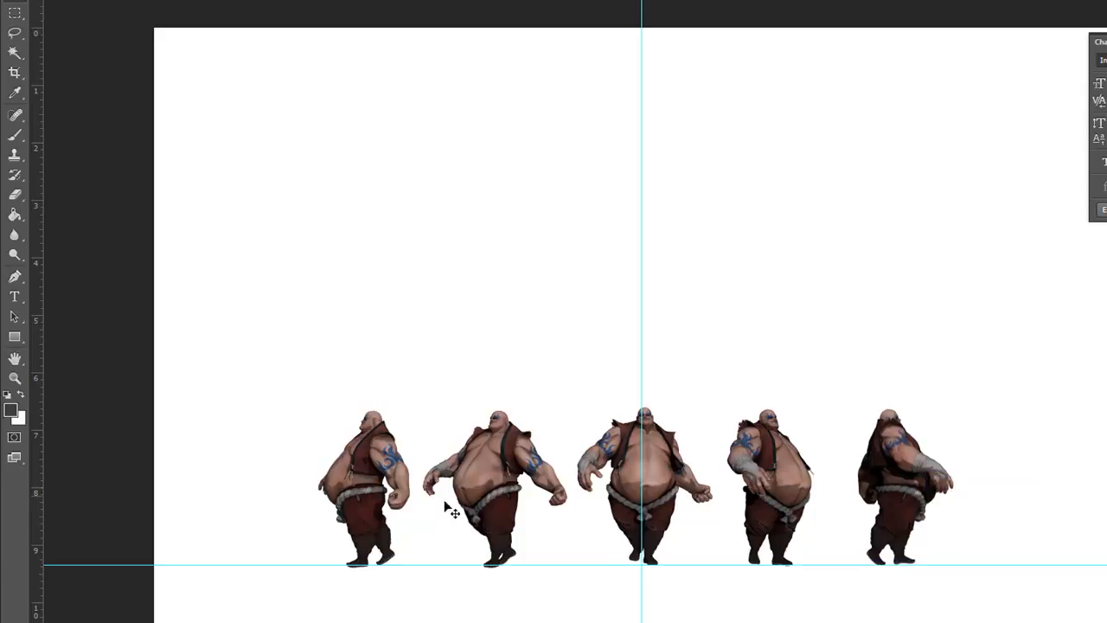
# Nudge the second figure (Layer 2) up until its feet stand on the horizontal guide
pyautogui.rightClick(486, 514)
pyautogui.click(524, 519)
pyautogui.press('Up')
pyautogui.press('Up')
pyautogui.press('Up')
pyautogui.press('Up')
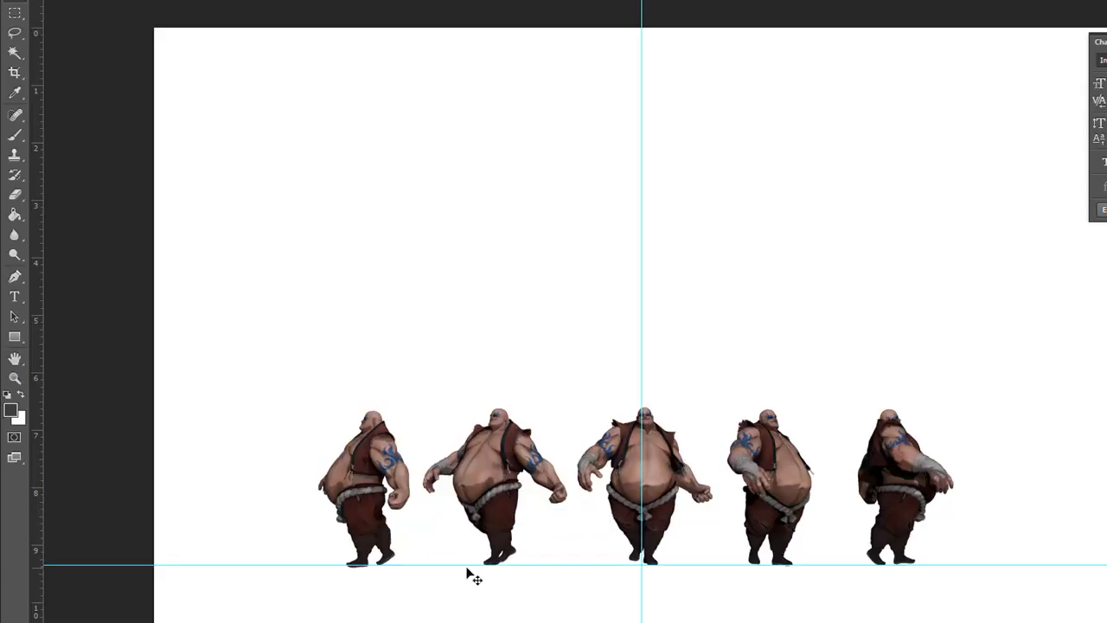
# Shift the first figure (Layer 1) slightly so its feet line up with the horizontal guide
pyautogui.rightClick(376, 486)
pyautogui.click(406, 495)
pyautogui.moveTo(366, 508)
pyautogui.mouseDown()
pyautogui.moveTo(383, 558)
pyautogui.moveTo(445, 385)
pyautogui.moveTo(385, 519)
pyautogui.moveTo(553, 510)
pyautogui.moveTo(365, 507)
pyautogui.mouseUp()
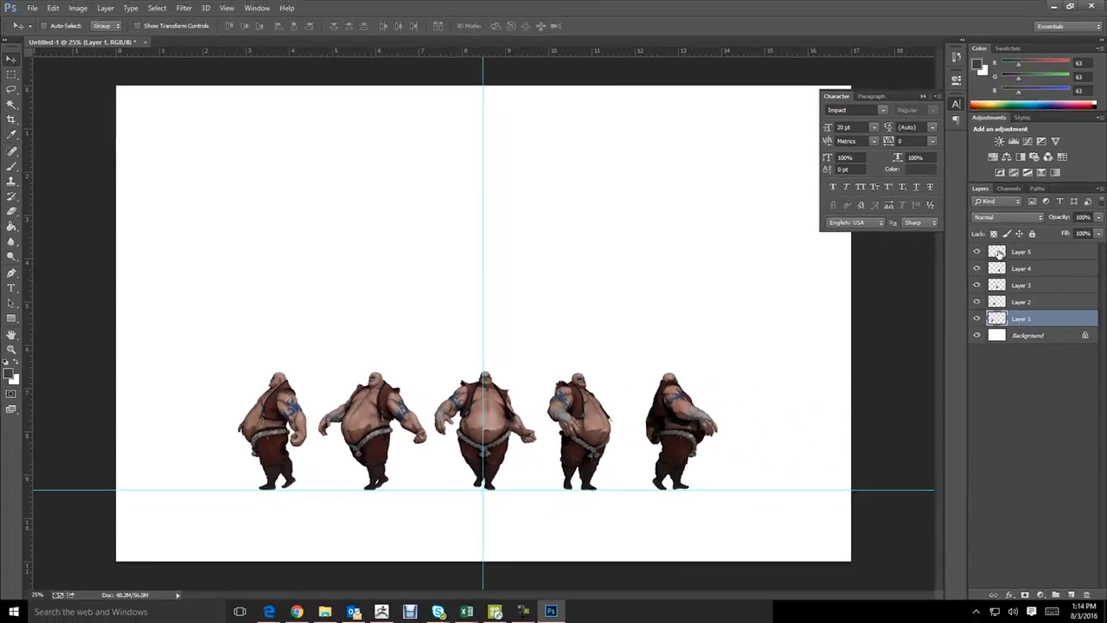
# Merge Layers 1 to 5 and scale the row of figures up to about 14 in wide, with the feet on the horizontal guide
pyautogui.keyDown('shift'); pyautogui.click(1001, 255); pyautogui.keyUp('shift')
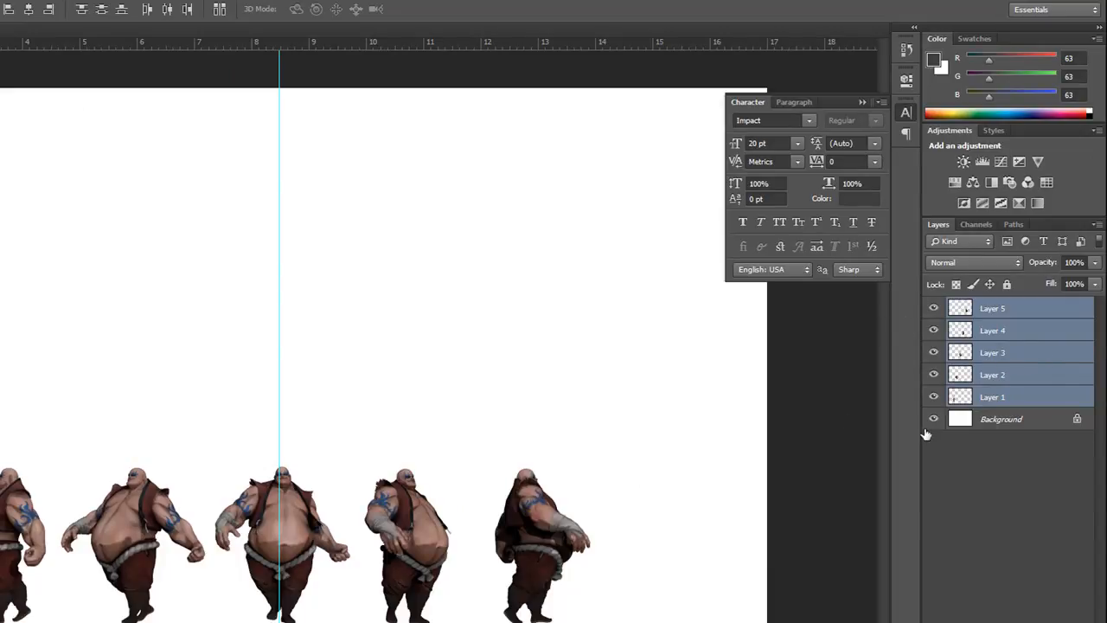
pyautogui.hotkey('ctrl', 'e')
pyautogui.hotkey('ctrl', 't')
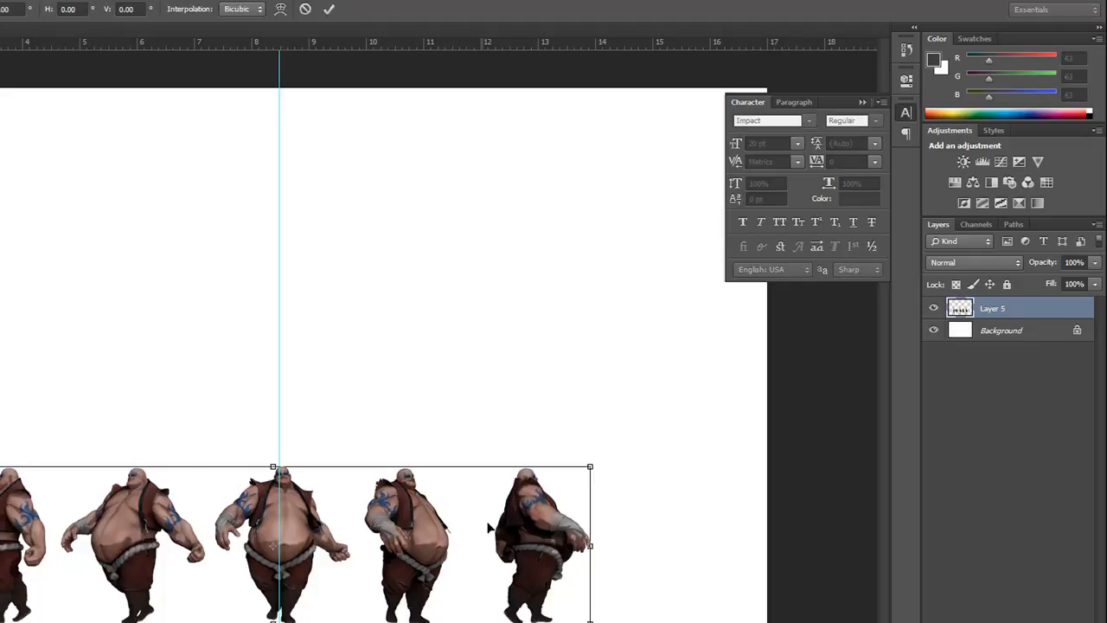
pyautogui.moveTo(617, 455); pyautogui.dragTo(712, 431)
pyautogui.moveTo(611, 532); pyautogui.dragTo(644, 510)
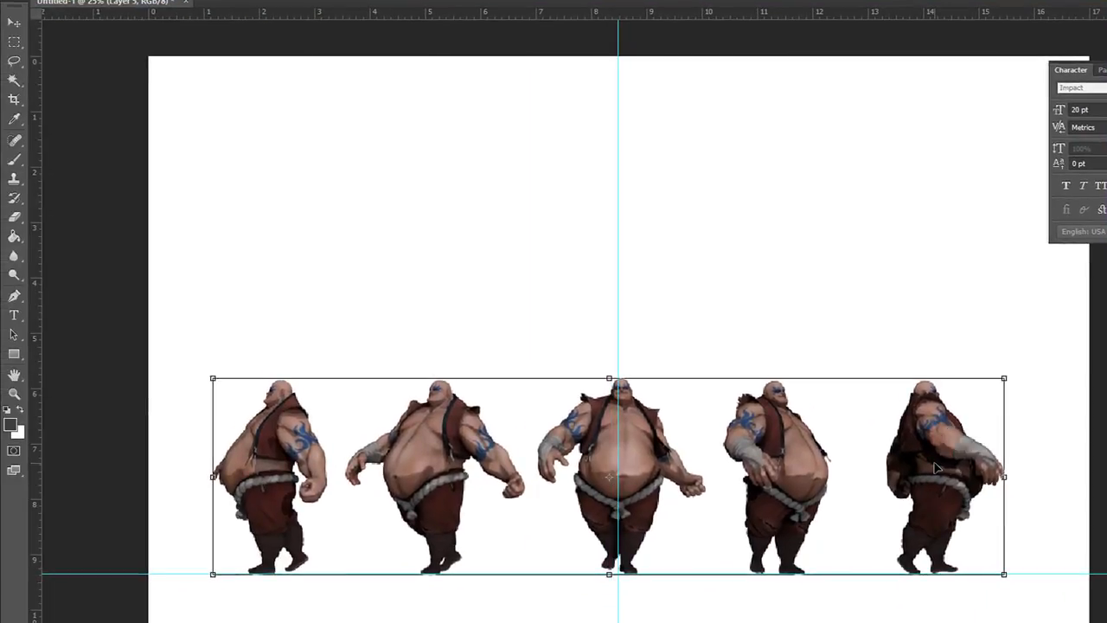
pyautogui.press('Return')
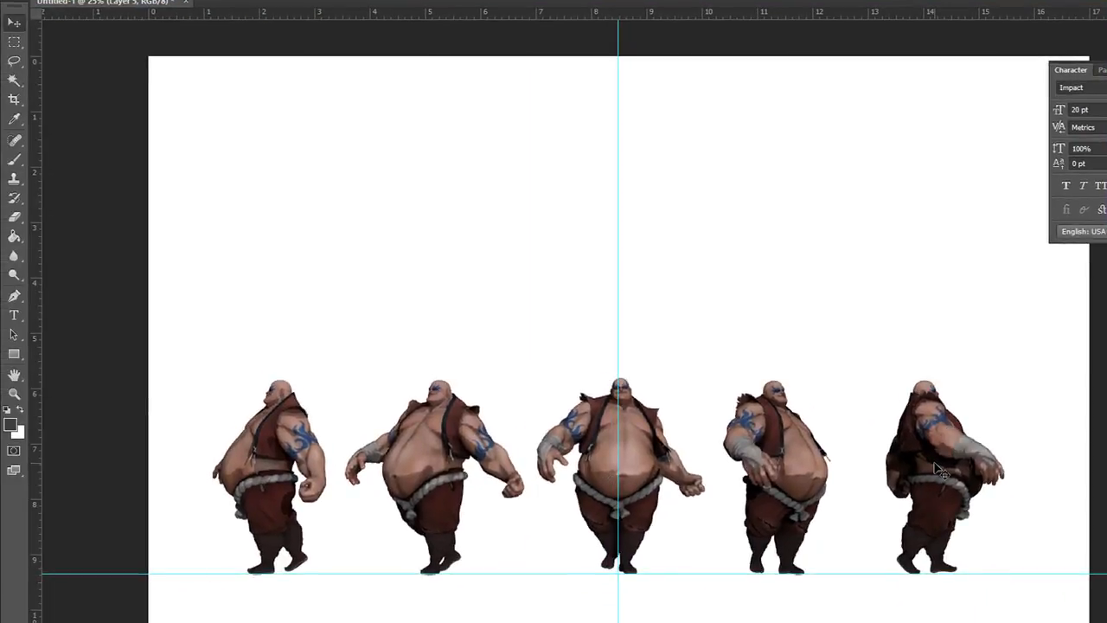
# Nudge the merged row of figures to the right so the middle figure sits closer to centred on the vertical guide
pyautogui.hotkey('shift', 'Right')
pyautogui.hotkey('shift', 'Right')
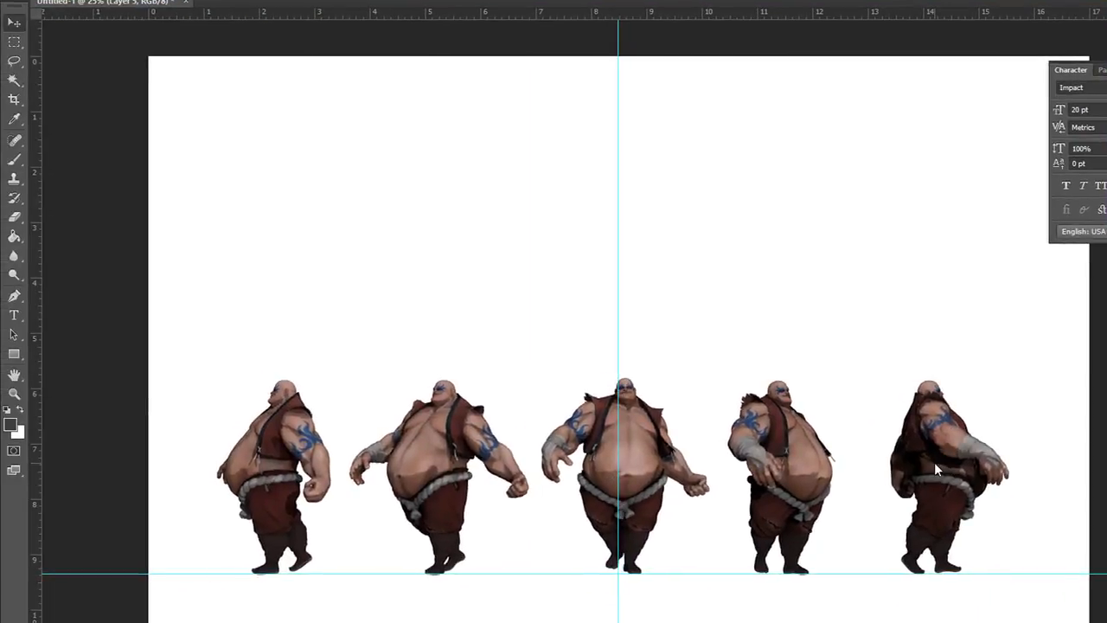
pyautogui.hotkey('shift', 'Right')
pyautogui.hotkey('shift', 'Right')
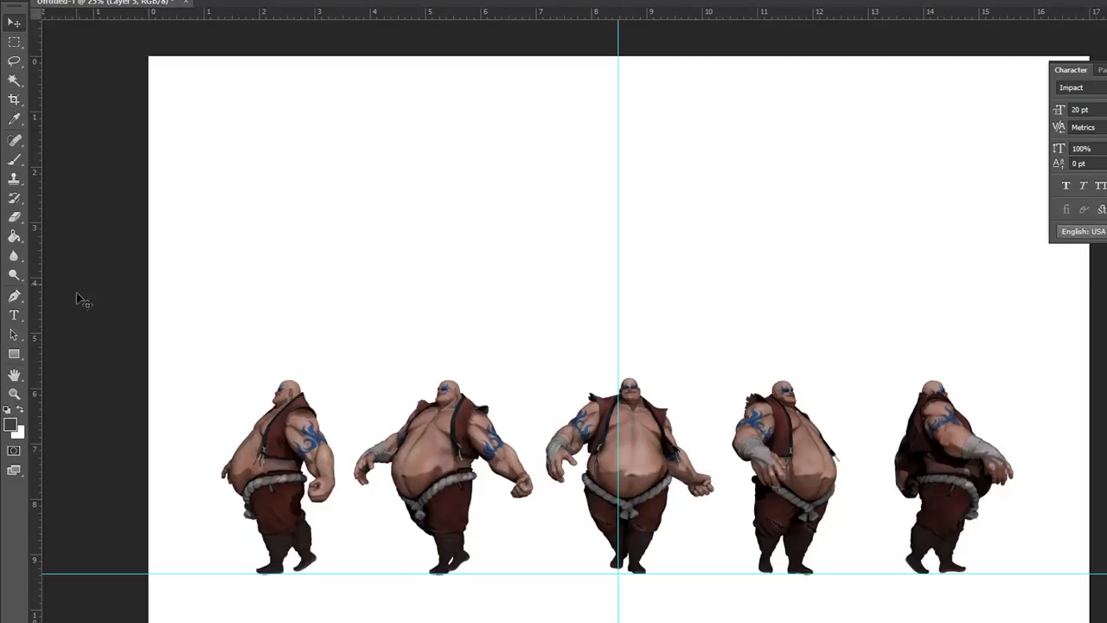
# Add the title text "EarthQuake" in 20 pt Impact in the blank area above the first figure
pyautogui.click(13, 317)
pyautogui.click(195, 140)
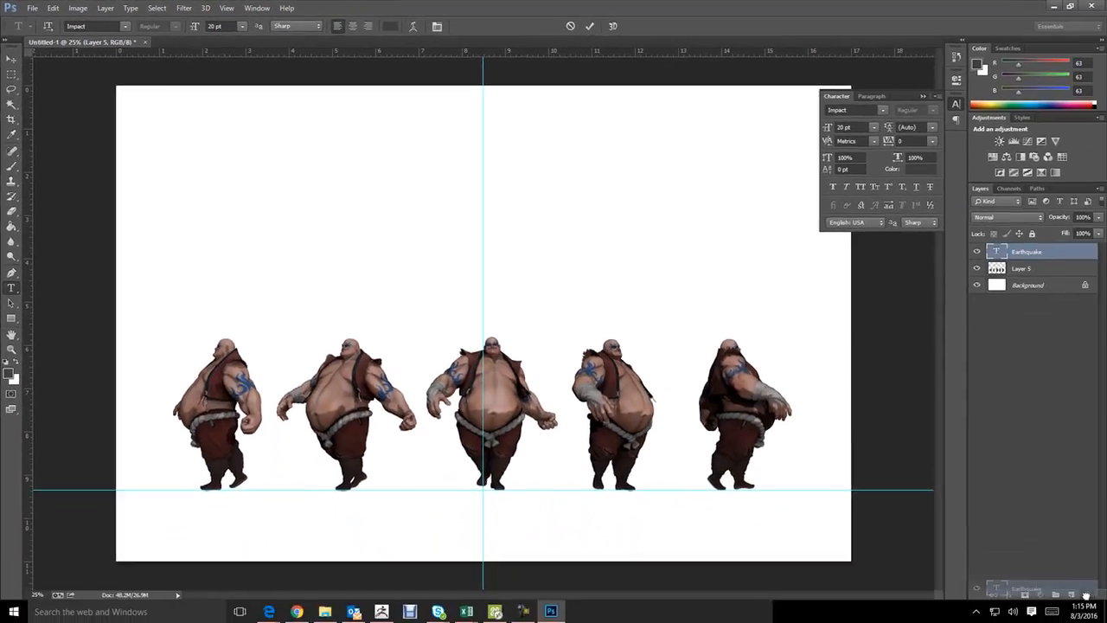
pyautogui.press('Escape')
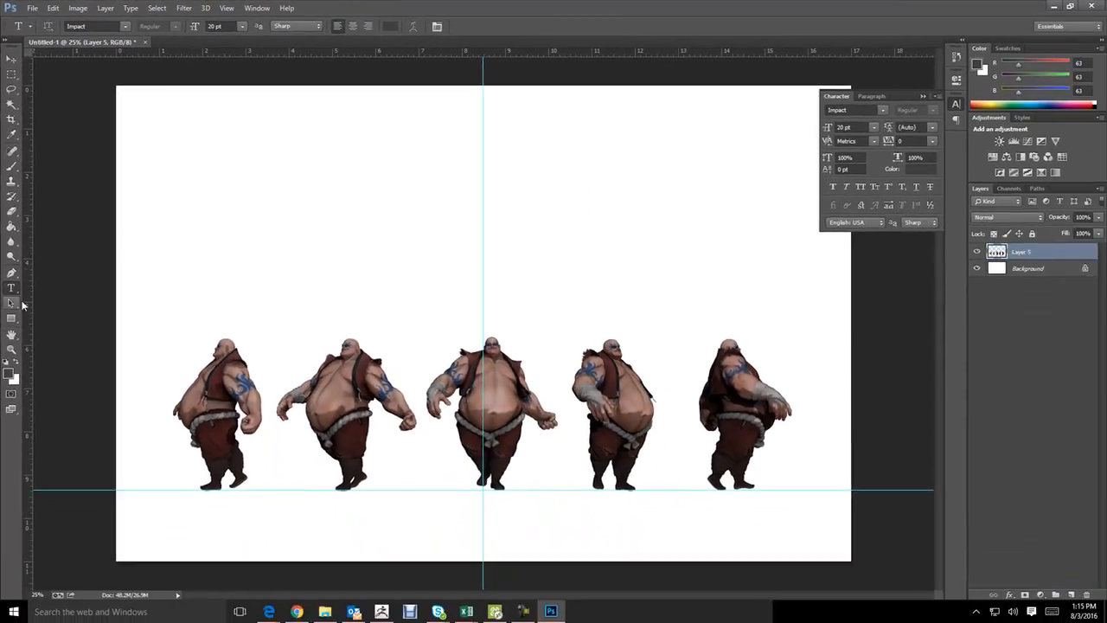
pyautogui.click(174, 154)
pyautogui.write('Earth')
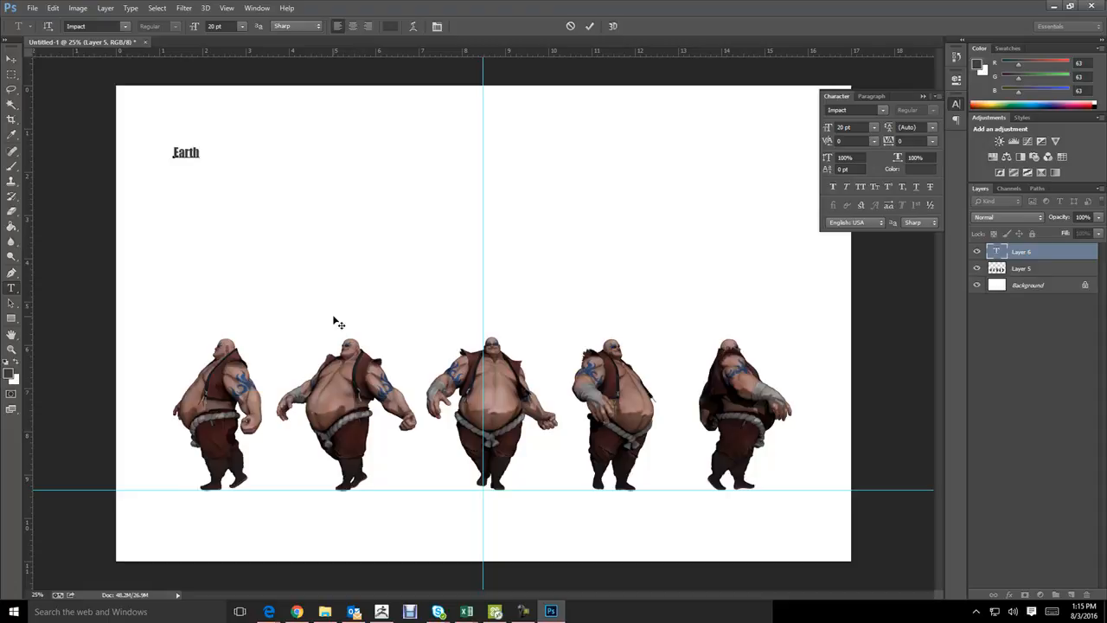
pyautogui.write('Ouake')
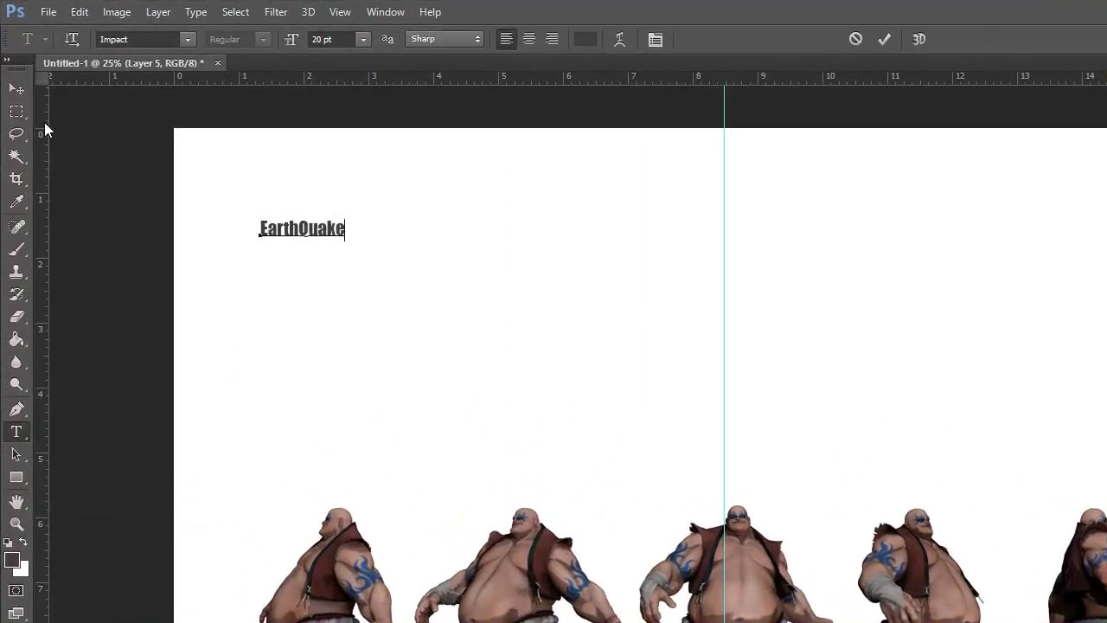
# Scale the EarthQuake title up to about 50 pt and place it in the upper-left corner of the page
pyautogui.click(17, 90)
pyautogui.moveTo(290, 229); pyautogui.dragTo(475, 400)
pyautogui.hotkey('ctrl', 't')
pyautogui.moveTo(458, 333); pyautogui.dragTo(382, 193)
pyautogui.press('Return')
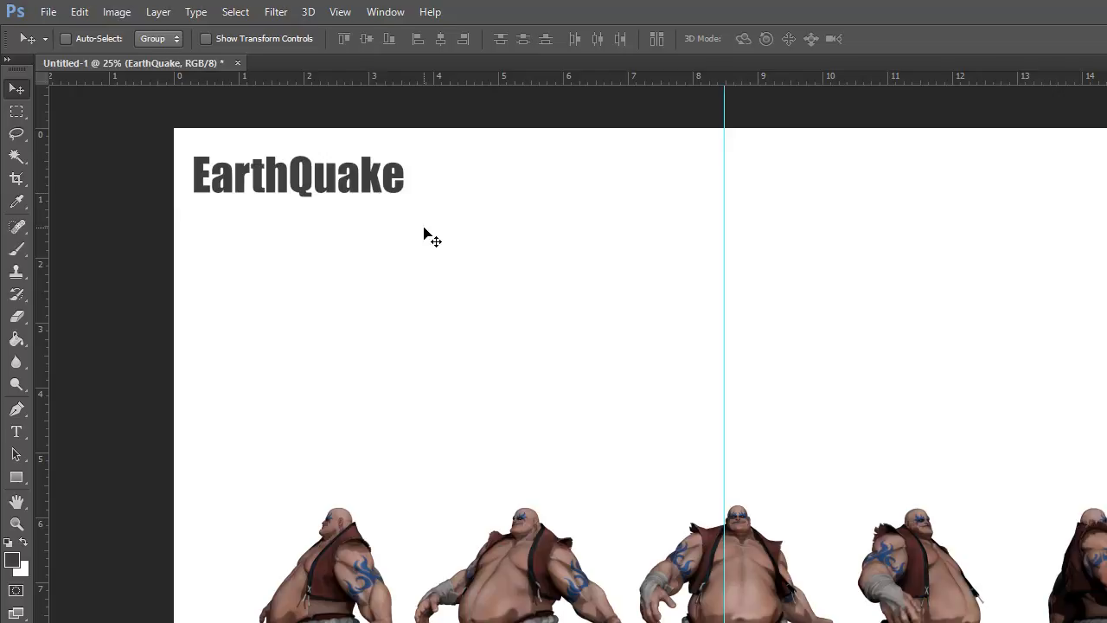
pyautogui.moveTo(314, 184); pyautogui.dragTo(314, 178)
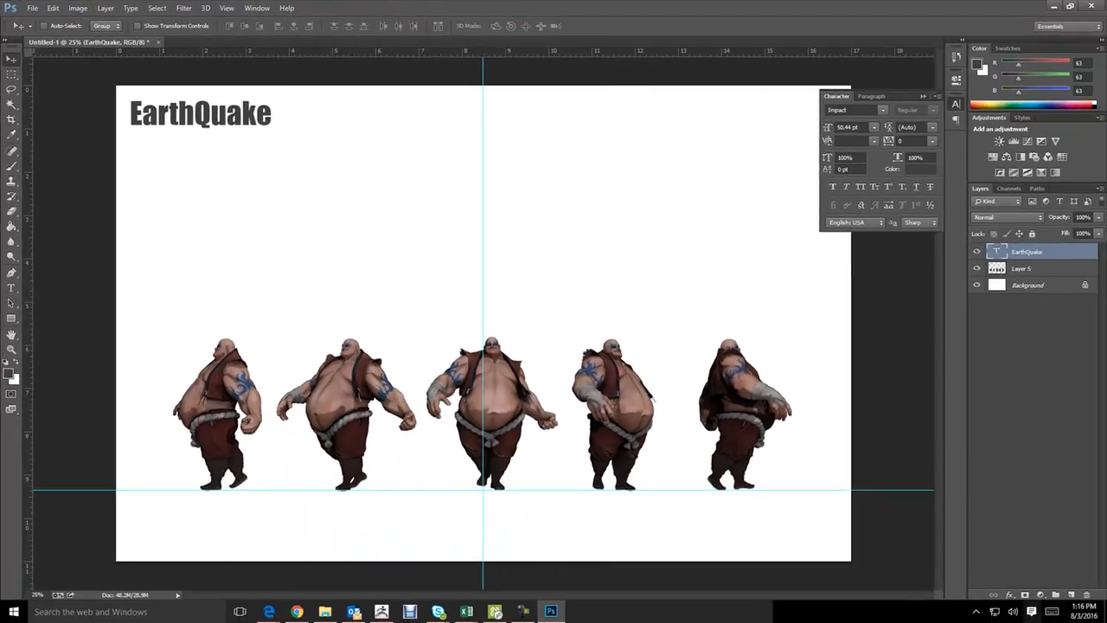
# Handwrite "Art" on a new layer and place it near the lower-right corner of the page
pyautogui.click(1072, 595)
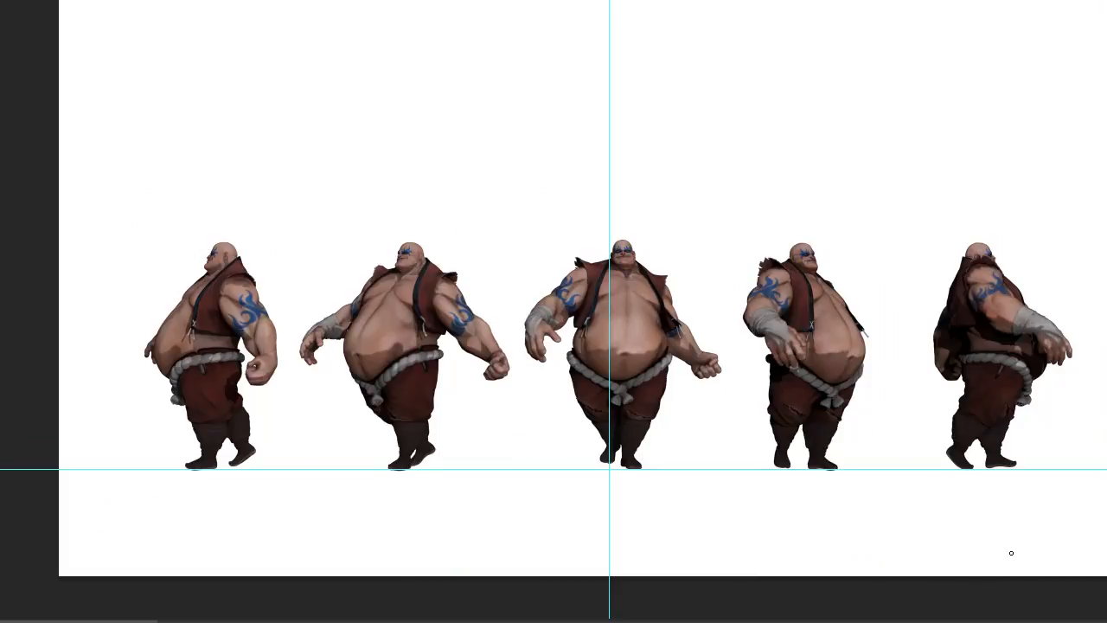
pyautogui.moveTo(963, 566)
pyautogui.mouseDown()
pyautogui.moveTo(984, 551)
pyautogui.moveTo(1046, 575)
pyautogui.mouseUp()
pyautogui.moveTo(1020, 549); pyautogui.dragTo(1049, 553)
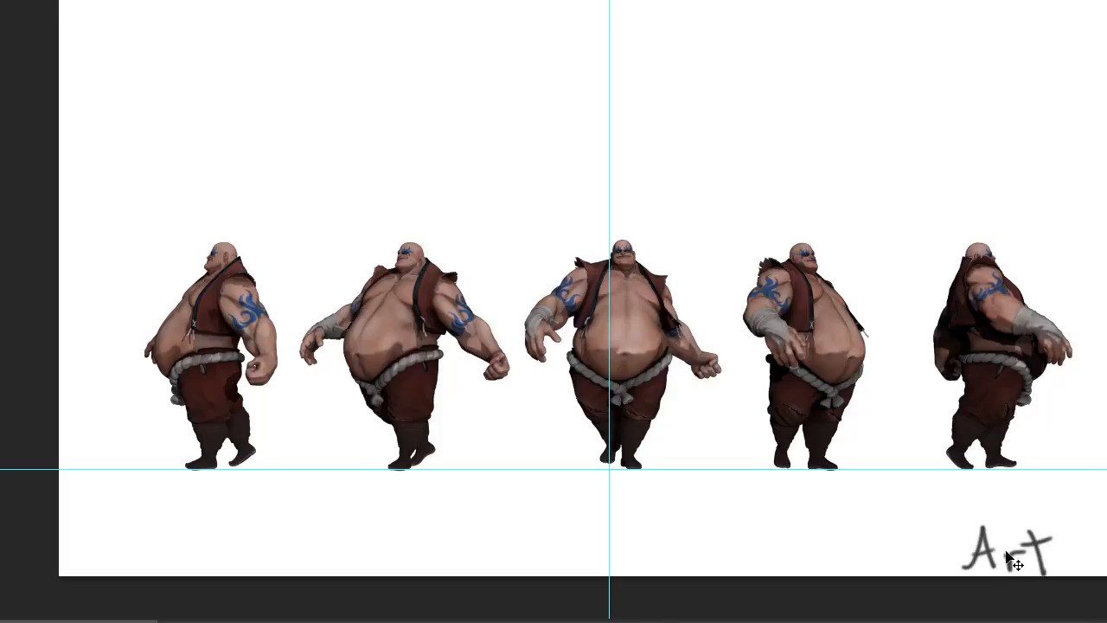
pyautogui.moveTo(1016, 560); pyautogui.dragTo(1073, 550)
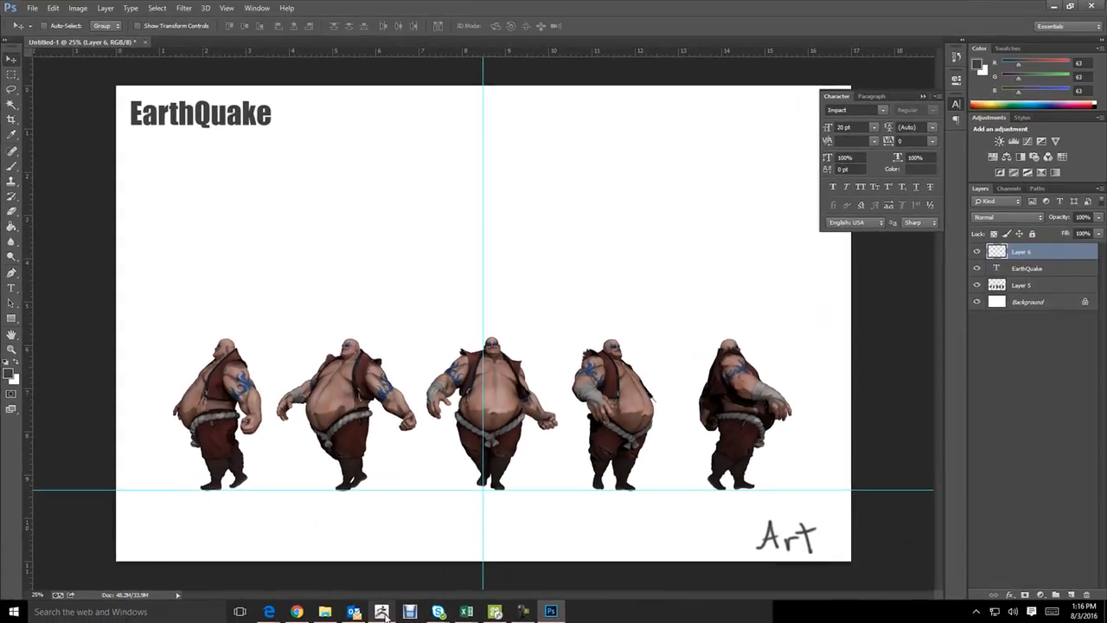
# Switch to ZBrush and turn the character to bring its head and upper body into view from the front
pyautogui.moveTo(383, 611)
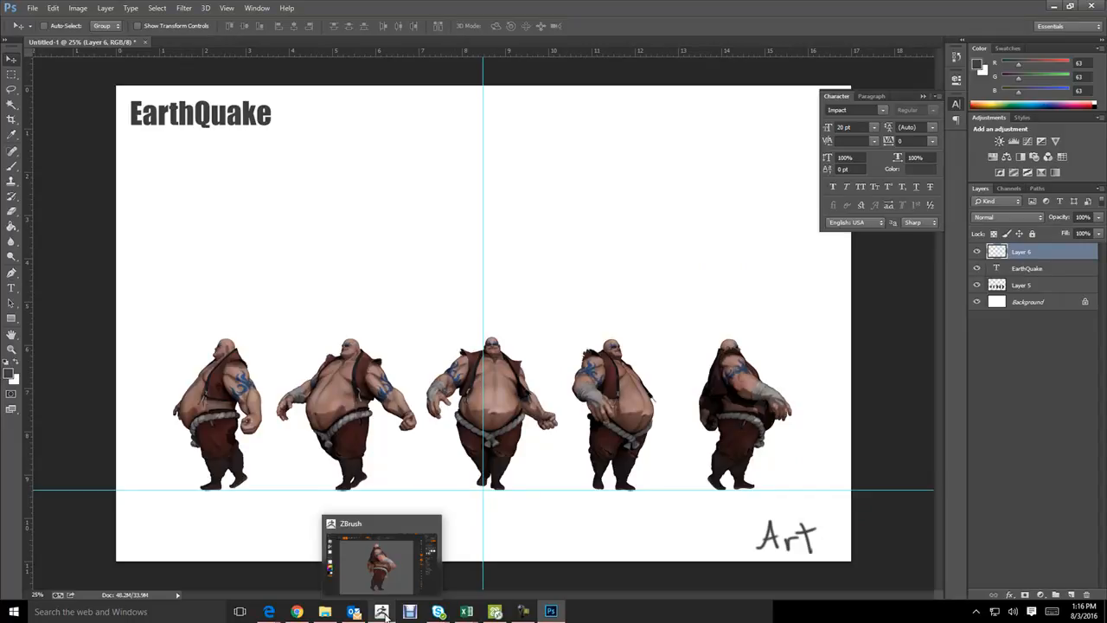
pyautogui.click(383, 612)
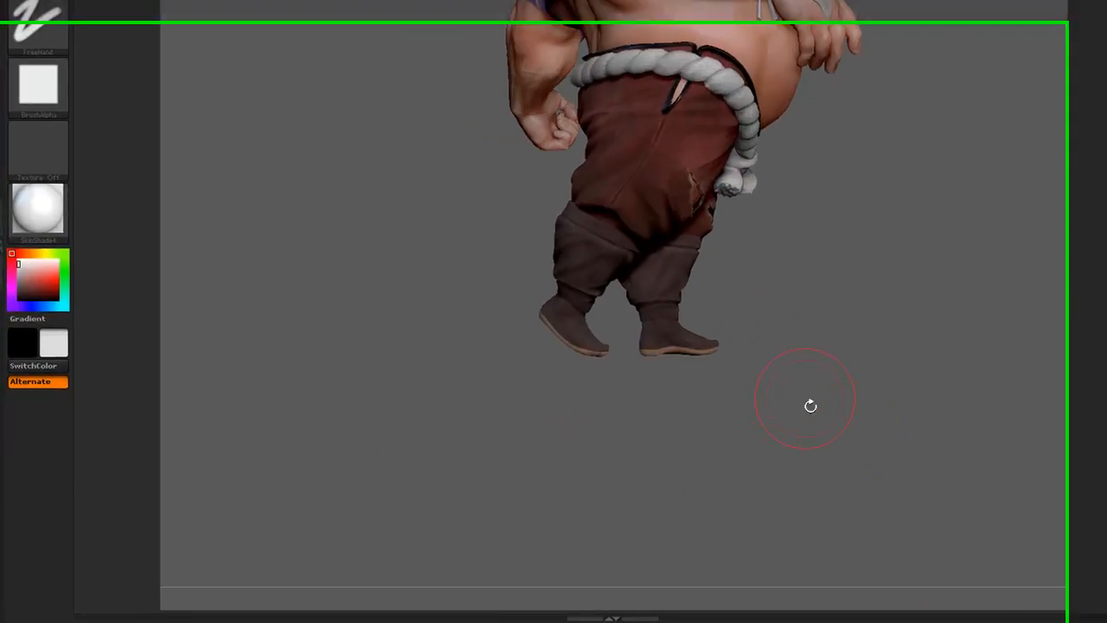
pyautogui.keyDown('alt'); pyautogui.moveTo(733, 377); pyautogui.dragTo(800, 441); pyautogui.keyUp('alt')
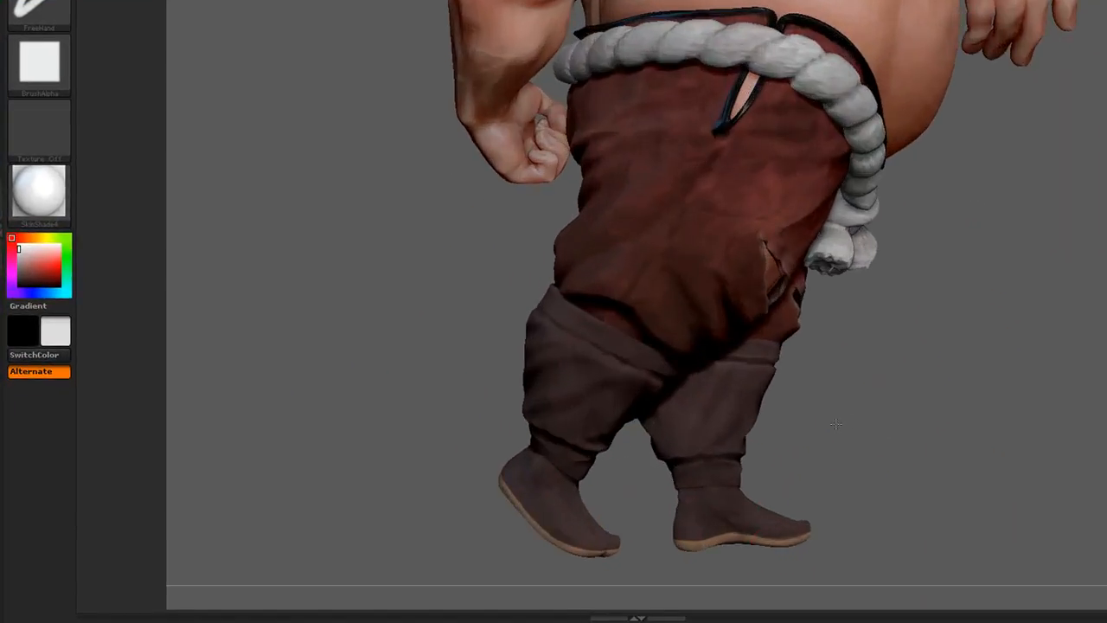
pyautogui.moveTo(909, 403); pyautogui.dragTo(883, 399)
pyautogui.keyDown('alt'); pyautogui.moveTo(903, 336); pyautogui.dragTo(930, 459); pyautogui.keyUp('alt')
pyautogui.keyDown('alt'); pyautogui.moveTo(1038, 393); pyautogui.dragTo(1058, 510); pyautogui.keyUp('alt')
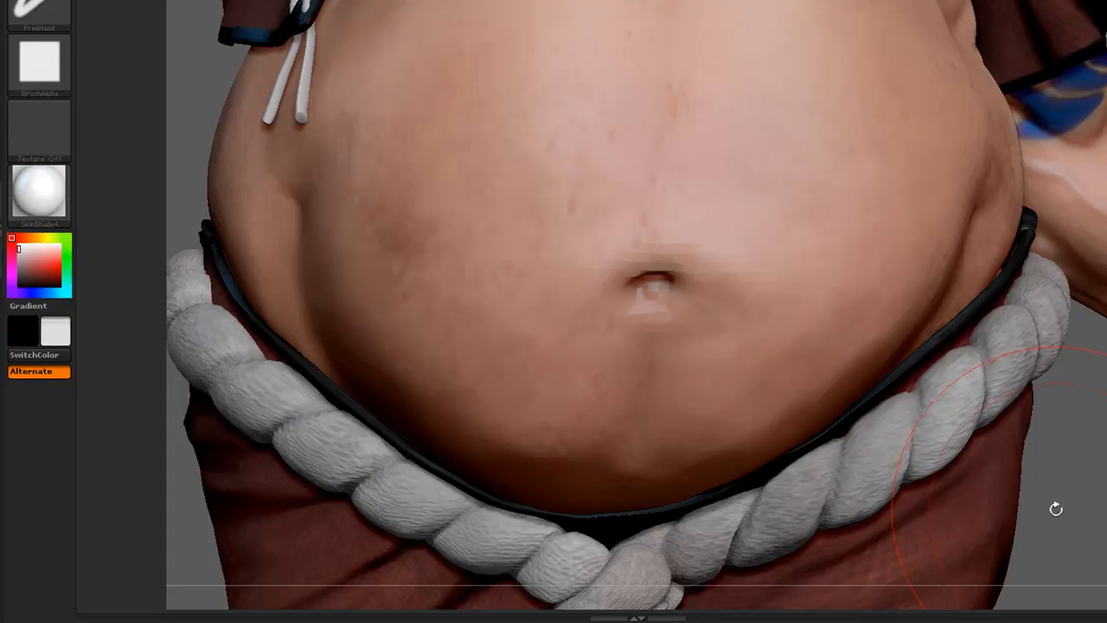
pyautogui.keyDown('alt'); pyautogui.moveTo(1053, 514); pyautogui.dragTo(1024, 451); pyautogui.keyUp('alt')
pyautogui.keyDown('alt'); pyautogui.moveTo(977, 152); pyautogui.dragTo(986, 339); pyautogui.keyUp('alt')
pyautogui.keyDown('alt'); pyautogui.moveTo(1048, 148); pyautogui.dragTo(1081, 450); pyautogui.keyUp('alt')
pyautogui.moveTo(1081, 173); pyautogui.dragTo(1022, 138)
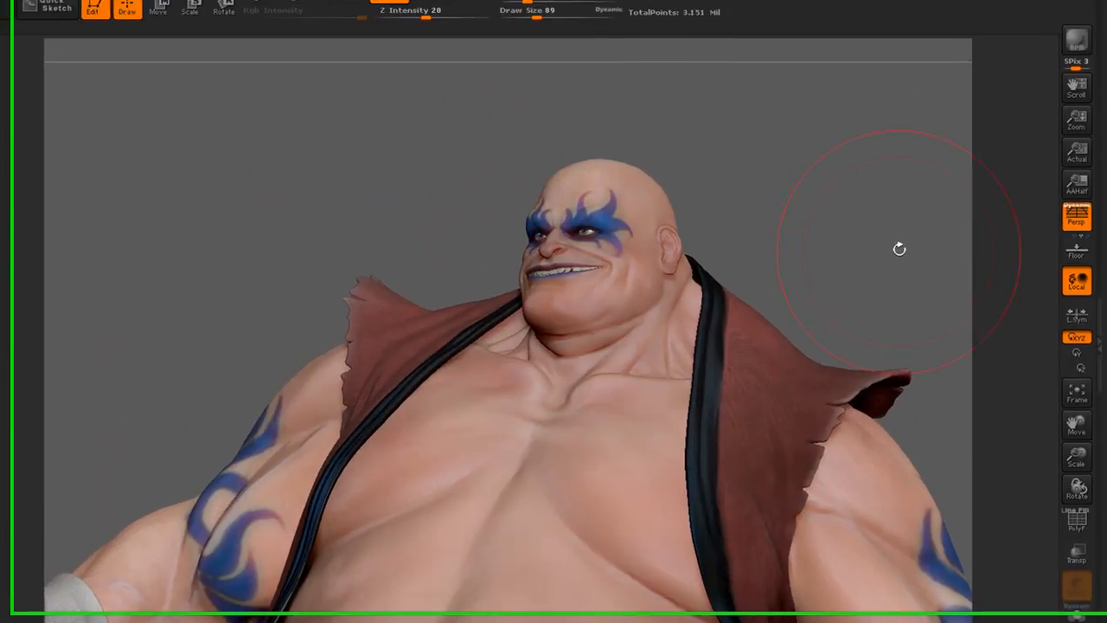
# Frame a three-quarter close-up of the character's smiling head and torn collar
pyautogui.keyDown('alt'); pyautogui.moveTo(900, 249); pyautogui.dragTo(909, 295); pyautogui.keyUp('alt')
pyautogui.keyDown('alt'); pyautogui.moveTo(931, 84); pyautogui.dragTo(858, 381); pyautogui.keyUp('alt')
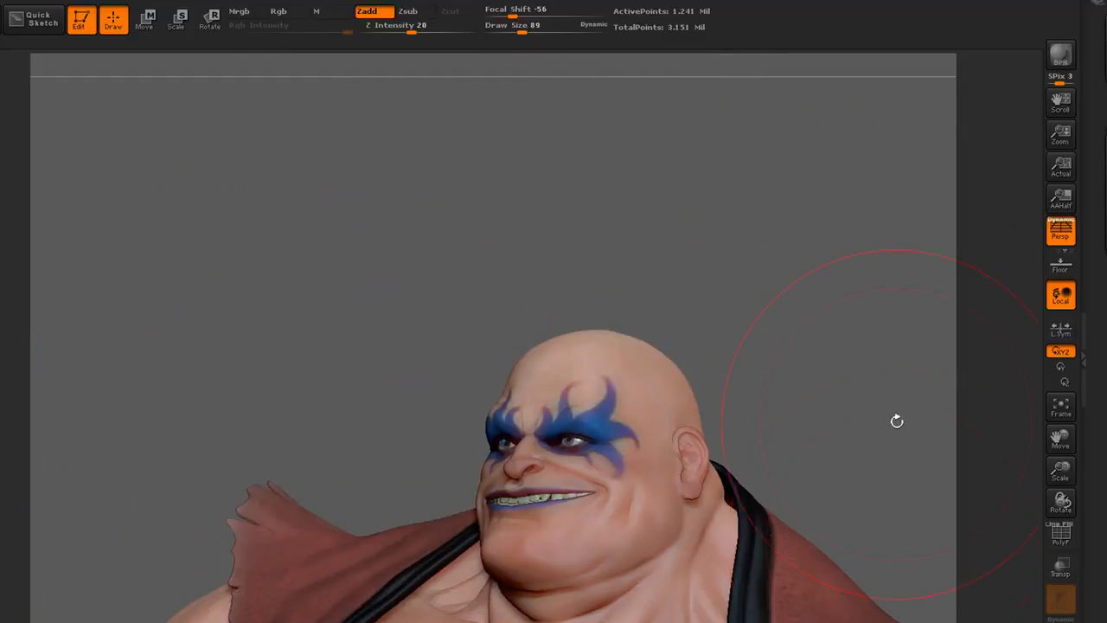
pyautogui.keyDown('alt'); pyautogui.moveTo(870, 285); pyautogui.dragTo(858, 319); pyautogui.keyUp('alt')
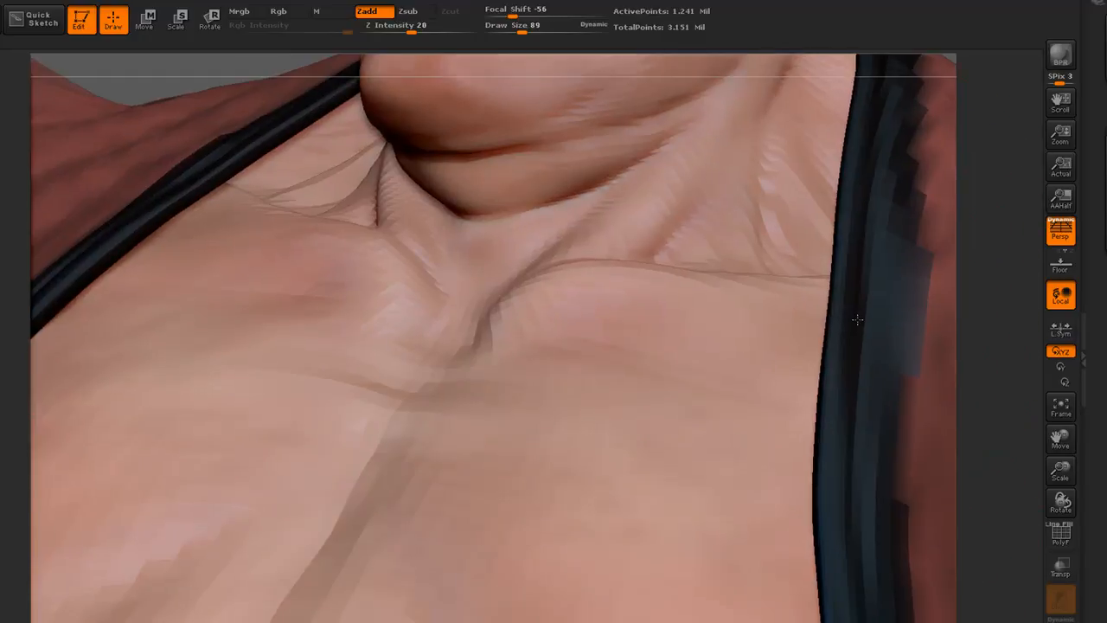
pyautogui.moveTo(1010, 134)
pyautogui.keyDown('alt'); pyautogui.mouseDown()
pyautogui.moveTo(1006, 553)
pyautogui.moveTo(1002, 540)
pyautogui.mouseUp(); pyautogui.keyUp('alt')
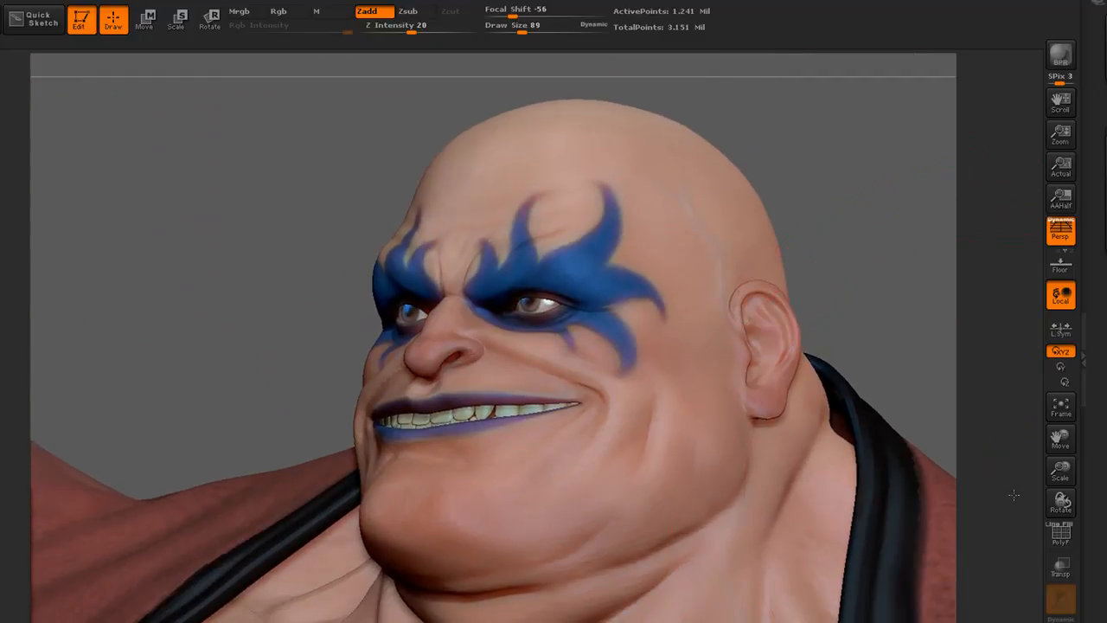
pyautogui.moveTo(1005, 495); pyautogui.dragTo(1018, 470)
pyautogui.keyDown('alt'); pyautogui.moveTo(929, 364); pyautogui.dragTo(907, 257); pyautogui.keyUp('alt')
pyautogui.keyDown('alt'); pyautogui.moveTo(917, 299); pyautogui.dragTo(924, 278); pyautogui.keyUp('alt')
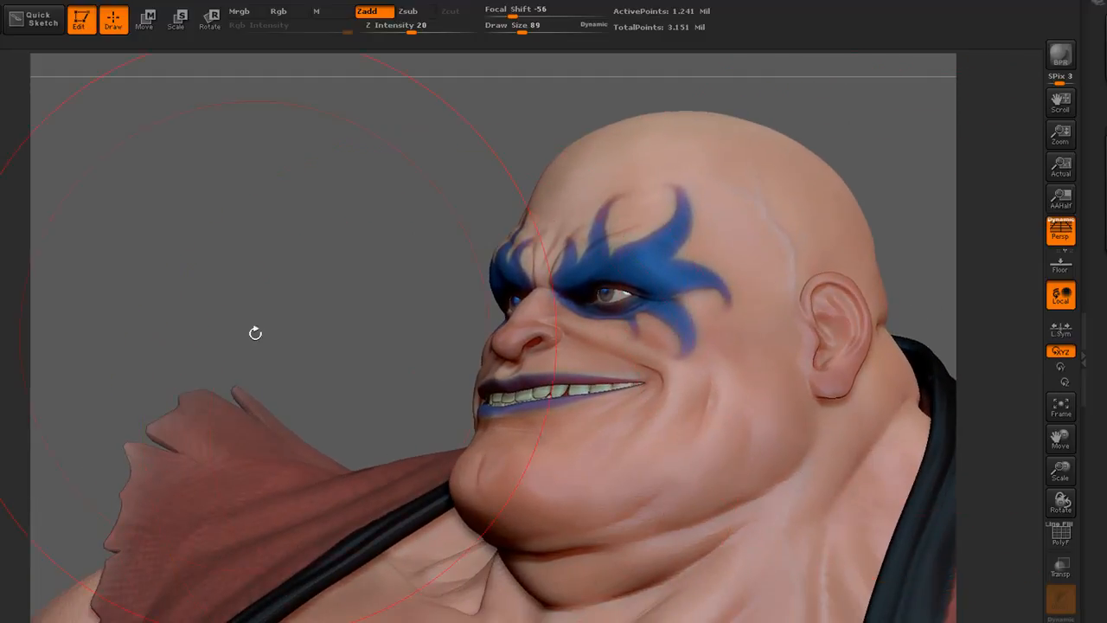
pyautogui.moveTo(326, 282)
pyautogui.mouseDown()
pyautogui.moveTo(317, 289)
pyautogui.moveTo(341, 293)
pyautogui.mouseUp()
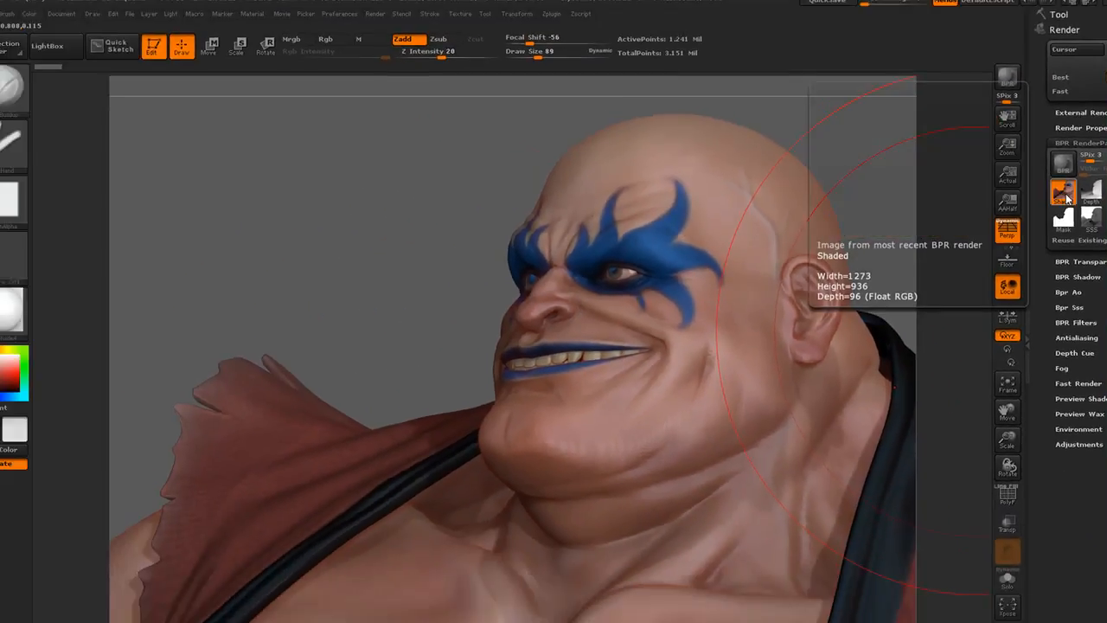
# Export the shaded BPR pass as the PSD file BPR_Render into a new folder named closeup inside QuakeRenders
pyautogui.click(1034, 185)
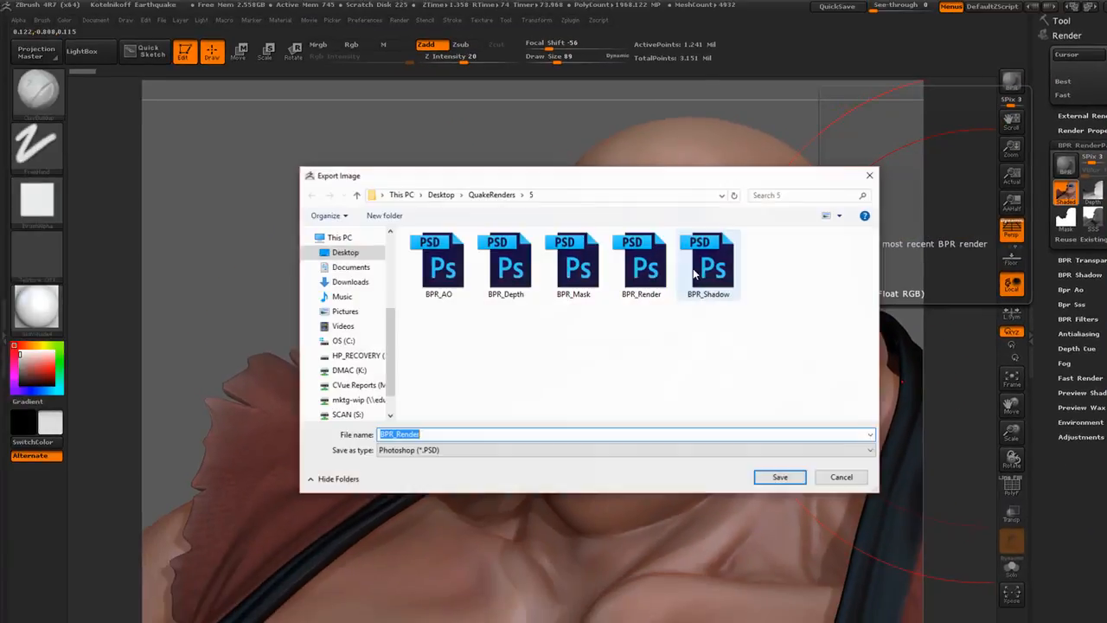
pyautogui.click(492, 195)
pyautogui.rightClick(423, 363)
pyautogui.moveTo(363, 491)
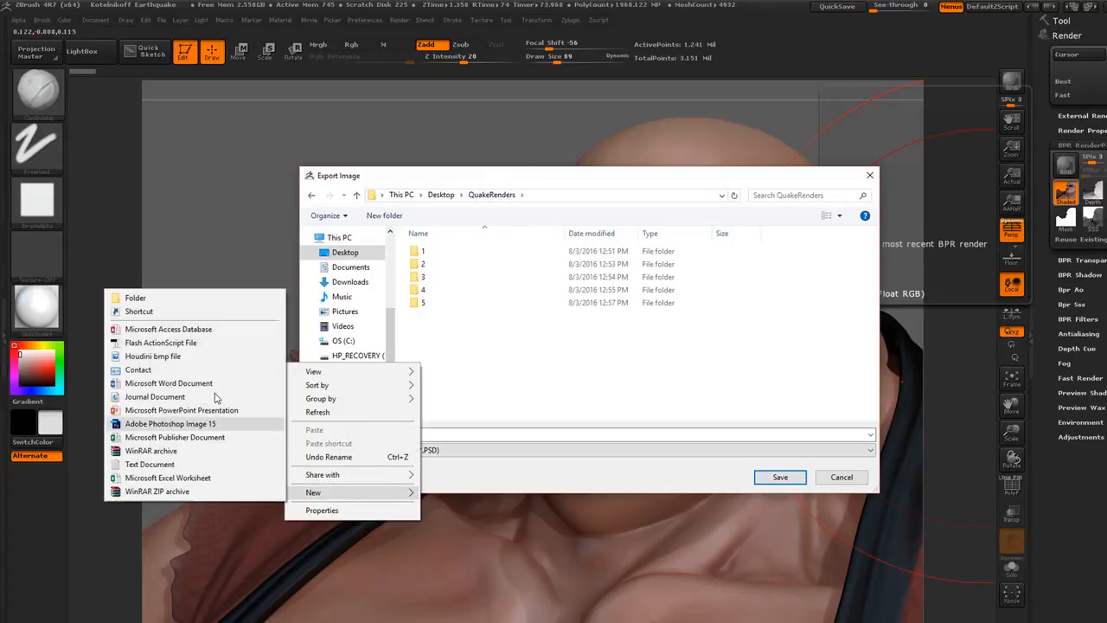
pyautogui.click(136, 298)
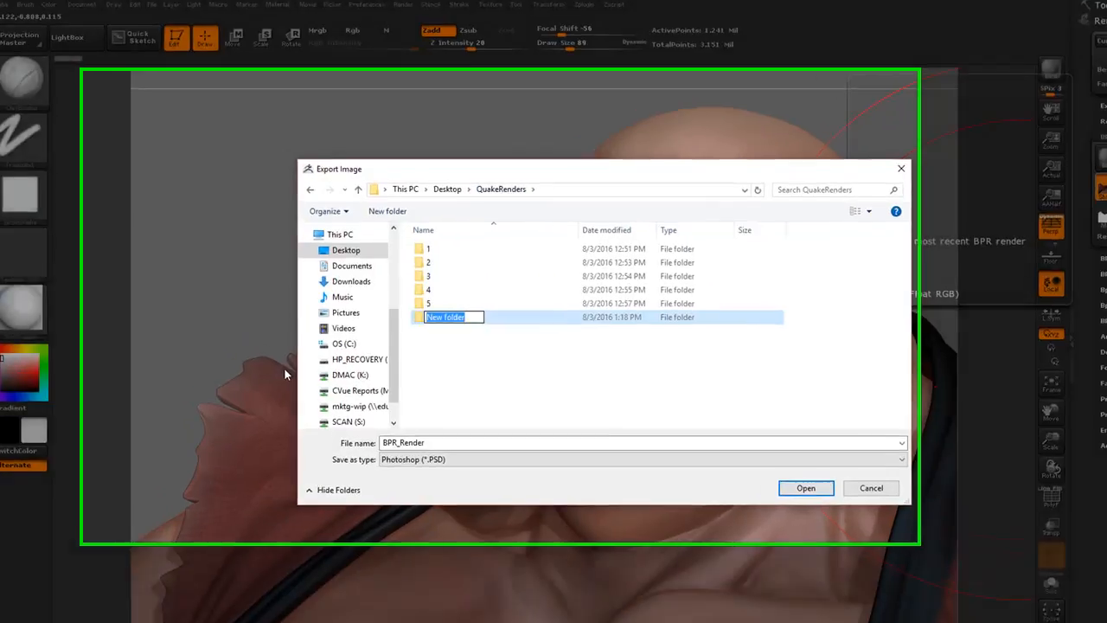
pyautogui.write('closeup')
pyautogui.press('Return')
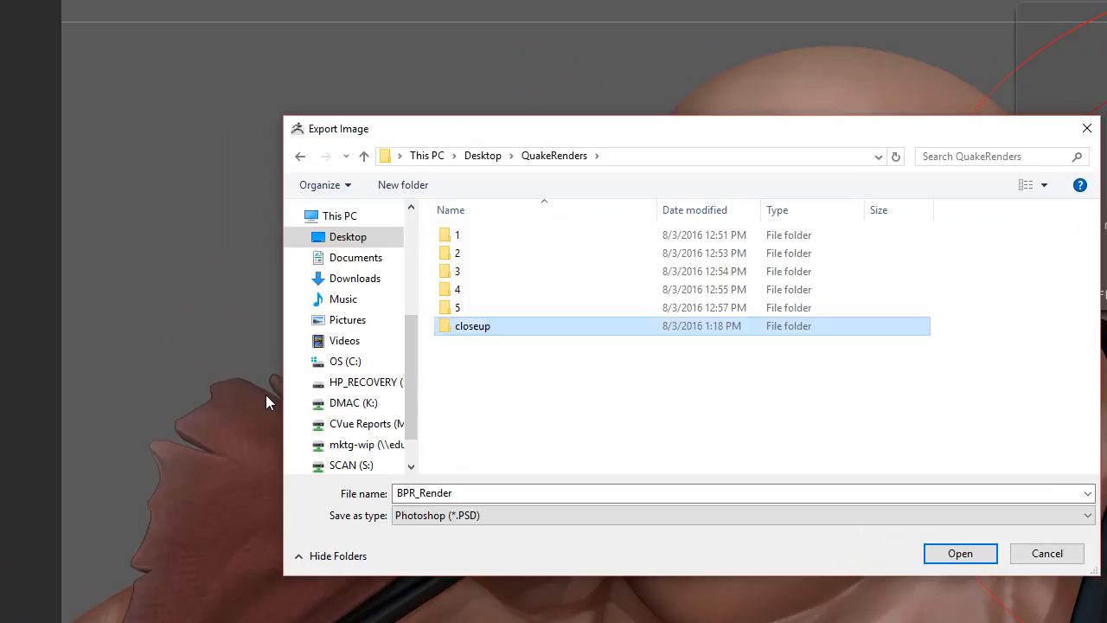
pyautogui.press('Return')
pyautogui.click(960, 553)
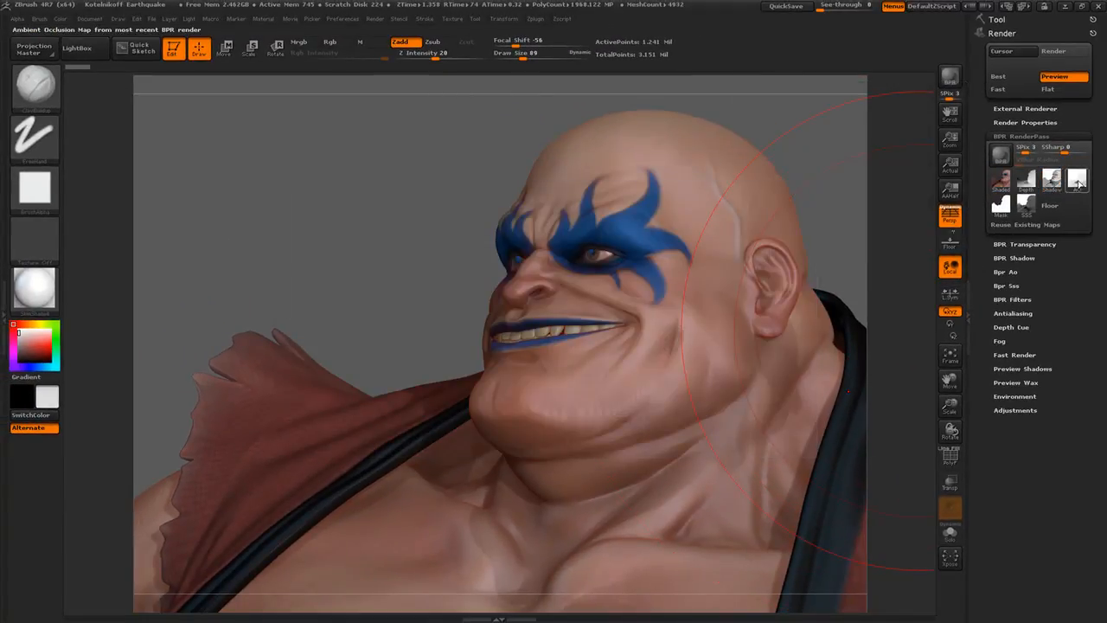
# Return to Photoshop and open all the BPR pass files from the closeup folder as separate documents
pyautogui.click(1084, 6)
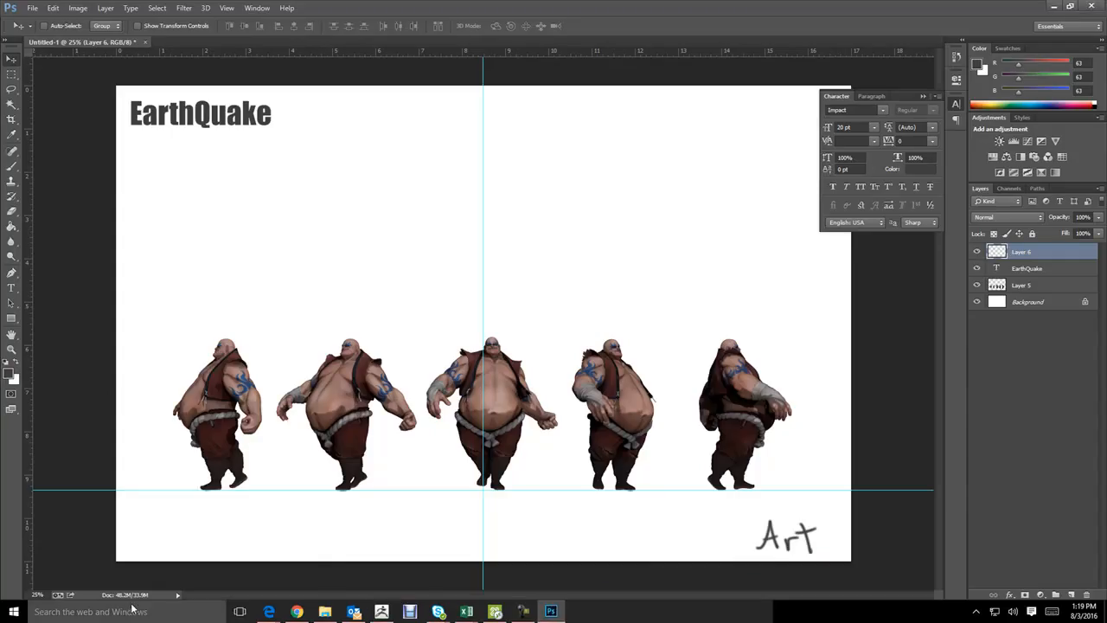
pyautogui.click(324, 612)
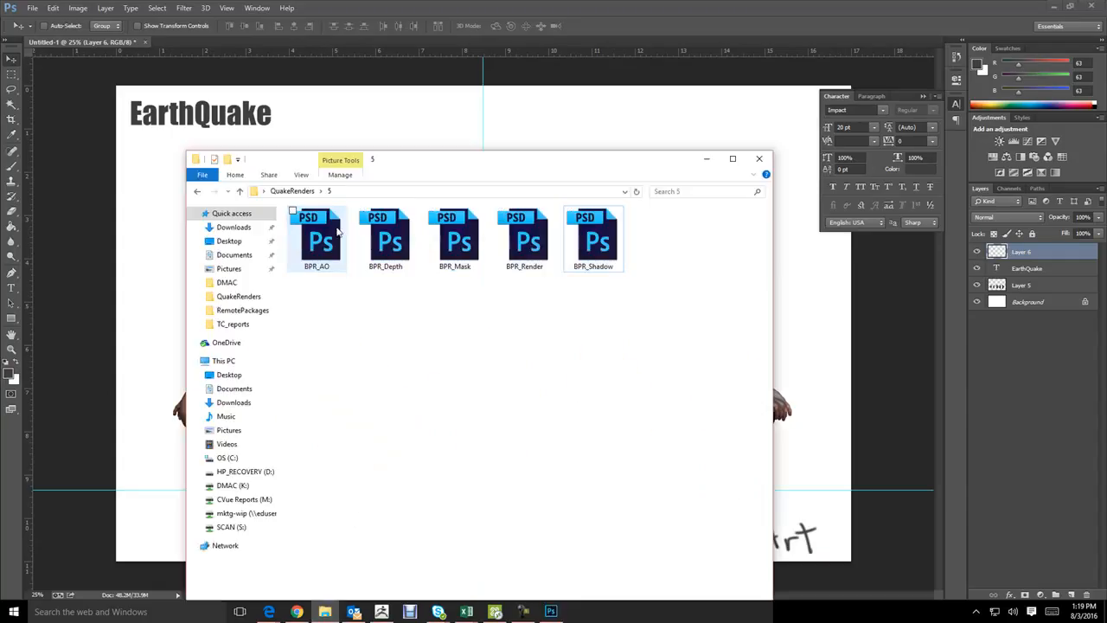
pyautogui.click(291, 190)
pyautogui.doubleClick(314, 287)
pyautogui.moveTo(313, 315); pyautogui.dragTo(623, 206)
pyautogui.moveTo(589, 242); pyautogui.dragTo(269, 42)
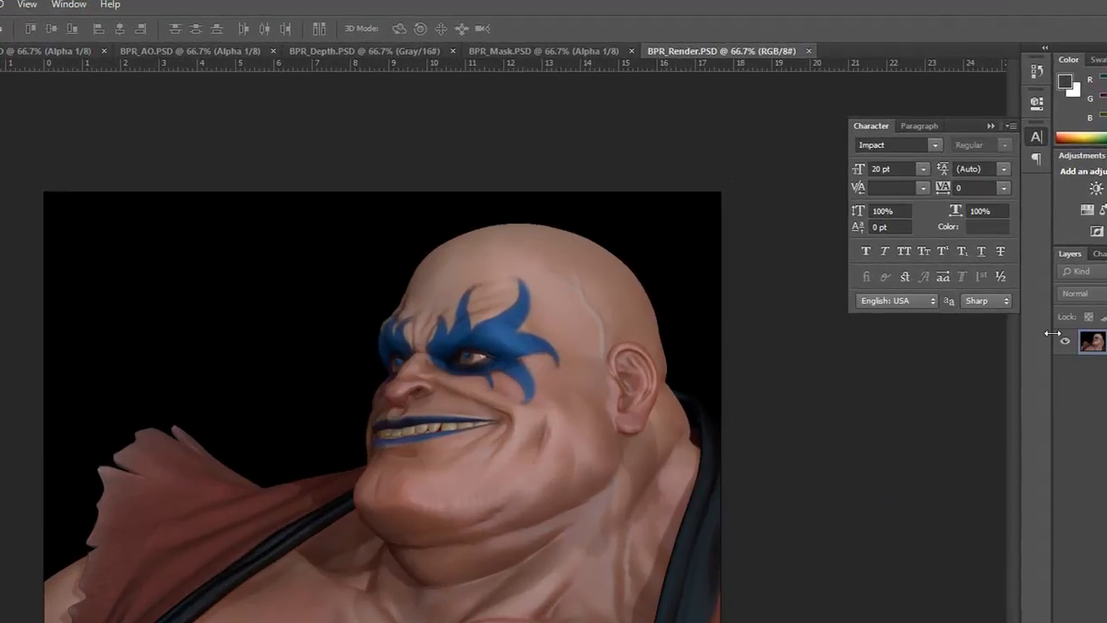
# Copy the whole BPR_Mask image into the BPR_Render document as a new layer
pyautogui.click(538, 51)
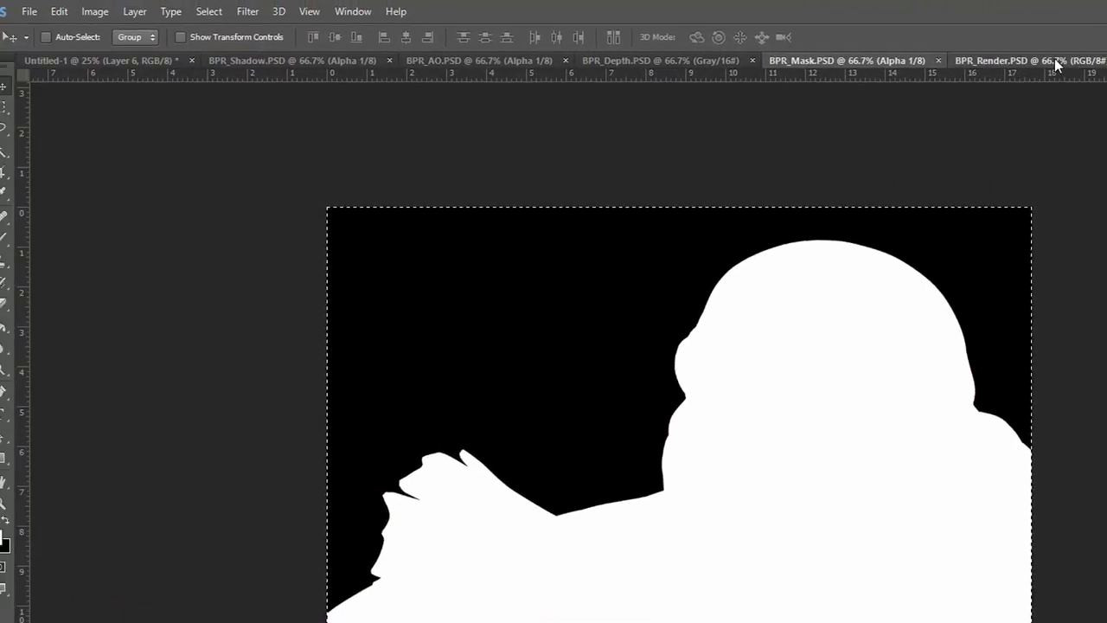
pyautogui.click(939, 58)
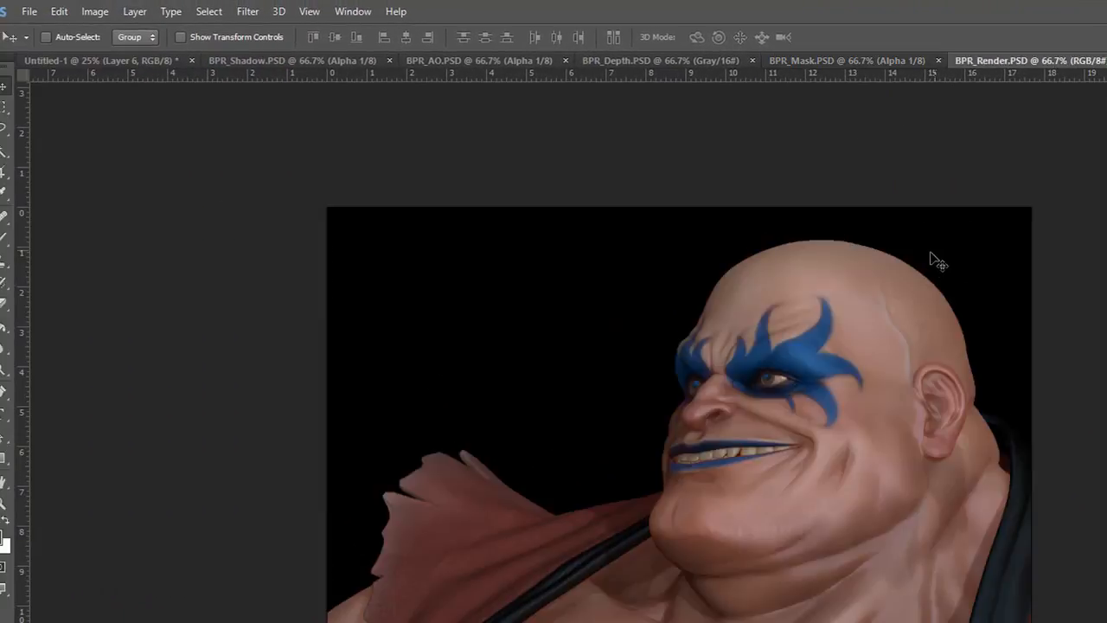
pyautogui.hotkey('ctrl', 'v')
# Copy the whole BPR_Depth image into the BPR_Render document as a new layer
pyautogui.click(653, 58)
pyautogui.hotkey('ctrl', 'a')
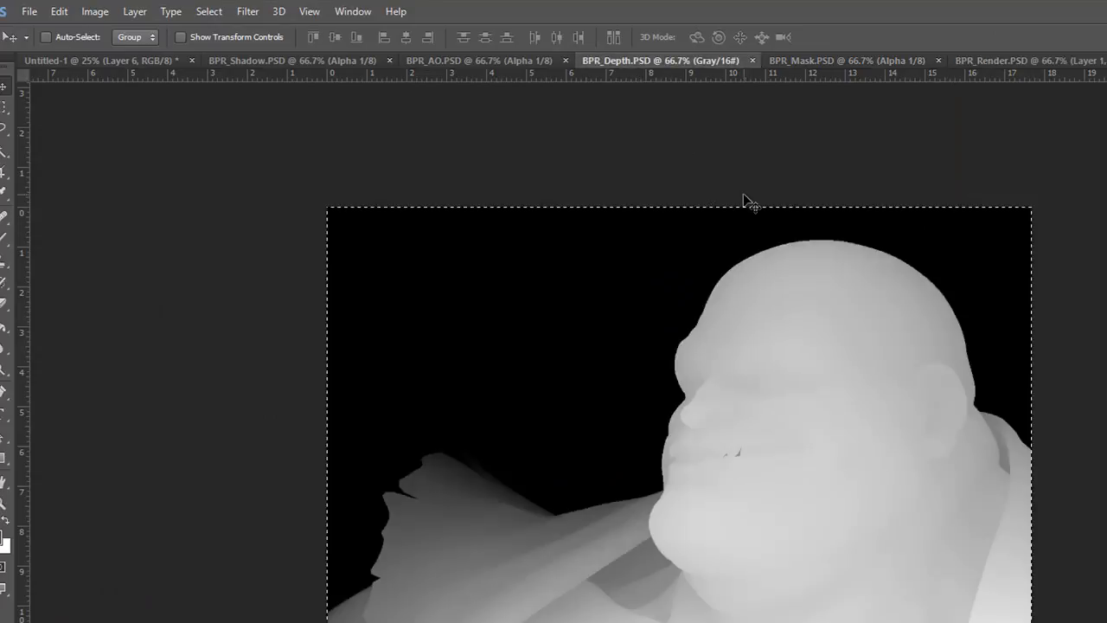
pyautogui.hotkey('ctrl', 'c')
pyautogui.click(1009, 59)
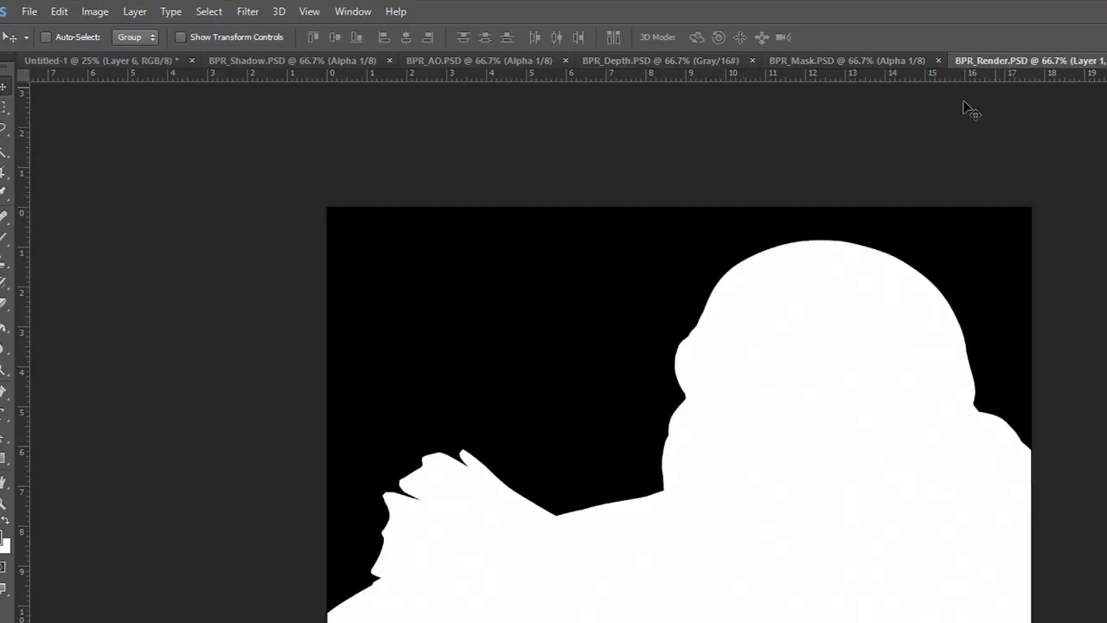
pyautogui.hotkey('ctrl', 'v')
# Copy the whole BPR_AO image into the BPR_Render document as a new layer
pyautogui.click(524, 62)
pyautogui.hotkey('ctrl', 'a')
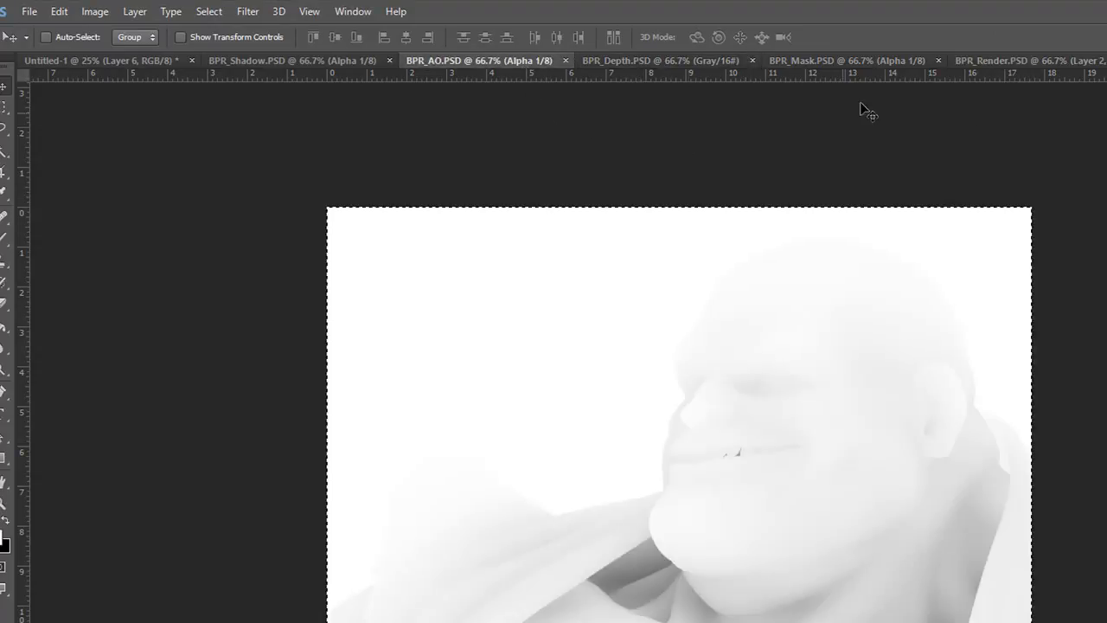
pyautogui.hotkey('ctrl', 'c')
pyautogui.click(995, 59)
pyautogui.hotkey('ctrl', 'v')
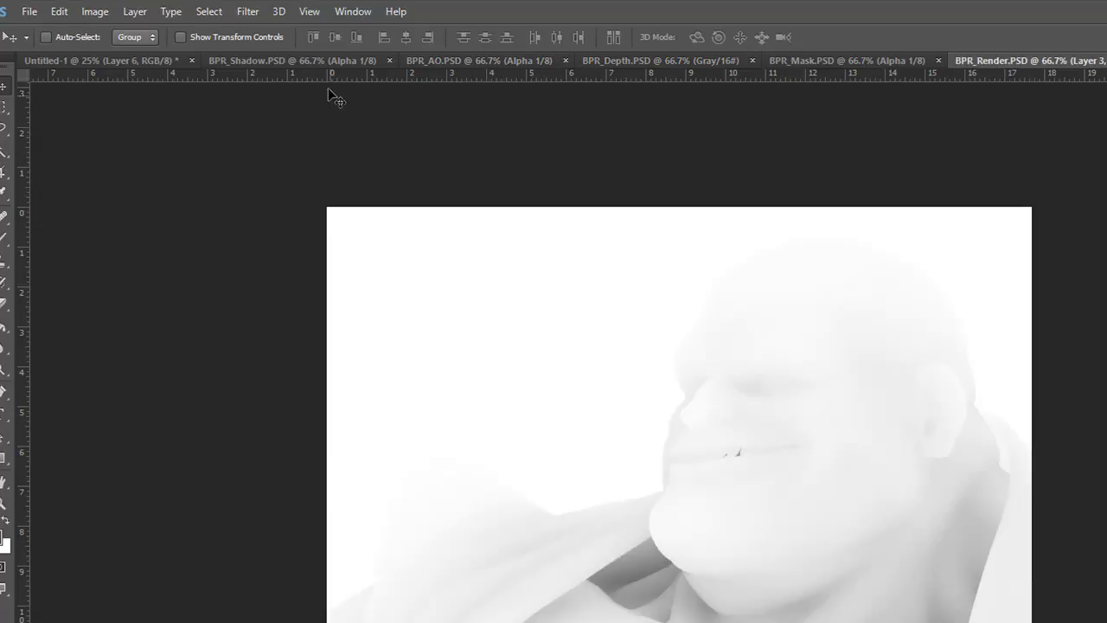
# Copy the whole BPR_Shadow image into the BPR_Render document as a new layer
pyautogui.click(309, 59)
pyautogui.hotkey('ctrl', 'a')
pyautogui.hotkey('ctrl', 'c')
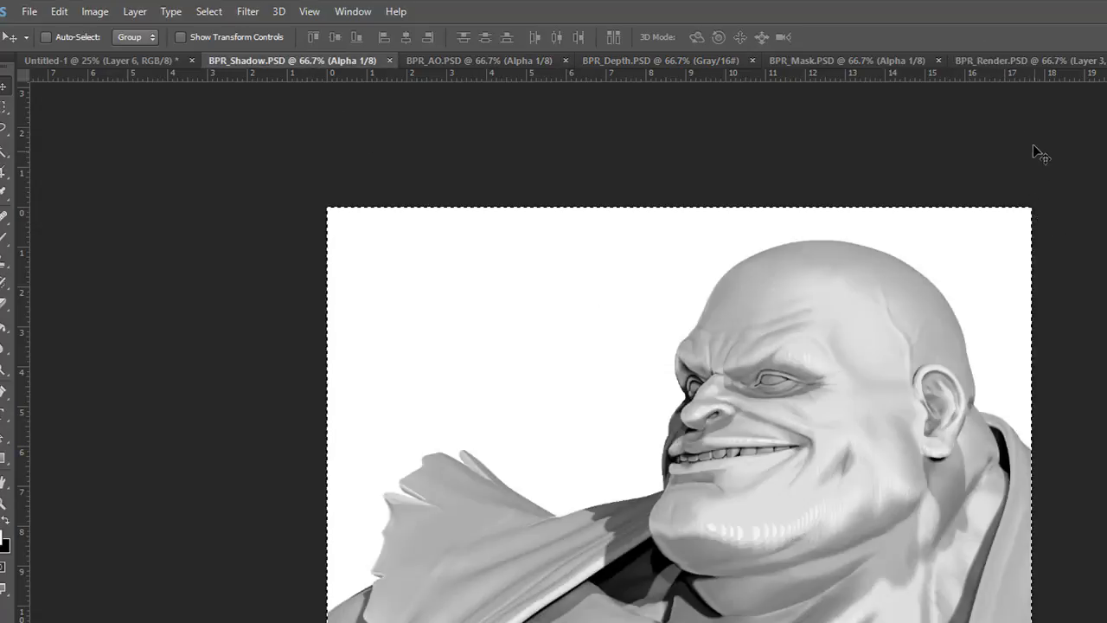
pyautogui.click(1026, 59)
pyautogui.hotkey('ctrl', 'v')
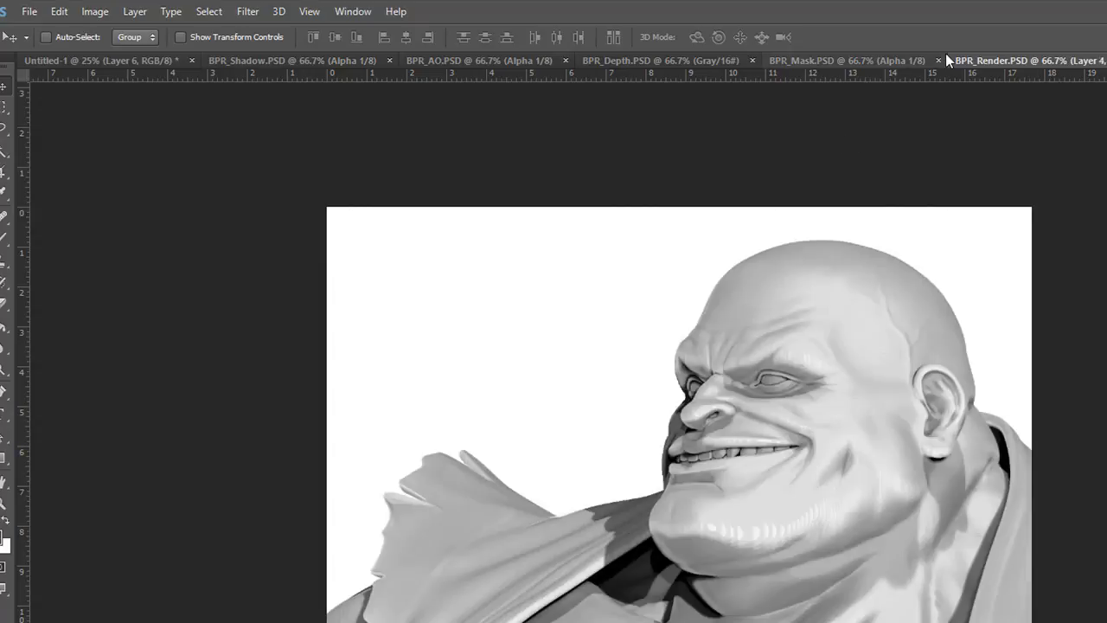
# Close the BPR_Mask, BPR_Depth, BPR_AO and BPR_Shadow documents
pyautogui.click(938, 61)
pyautogui.click(752, 61)
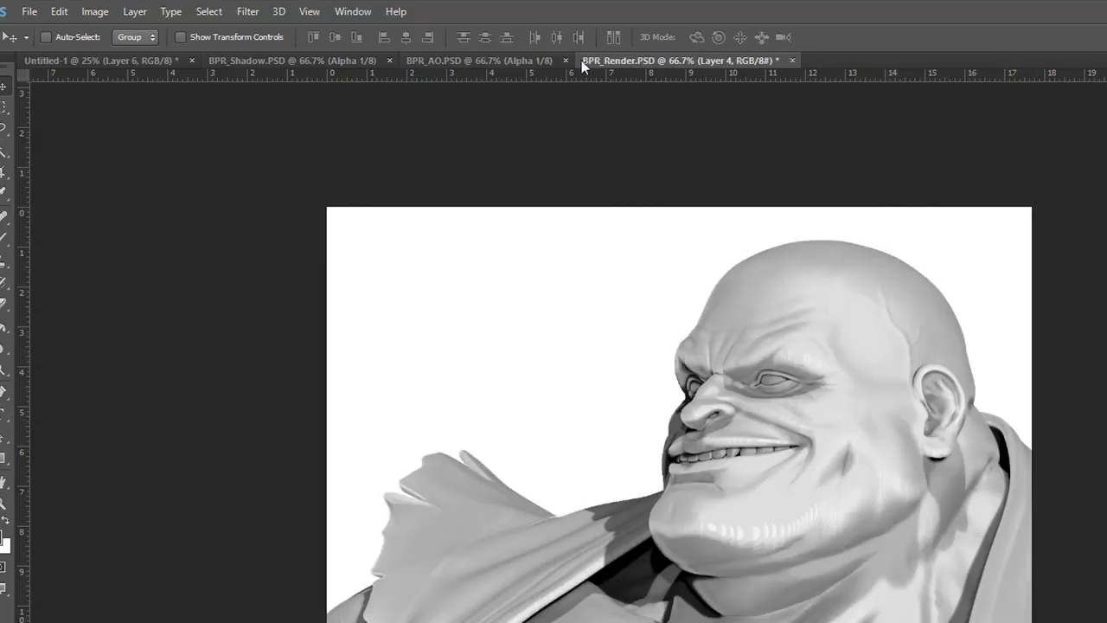
pyautogui.click(567, 61)
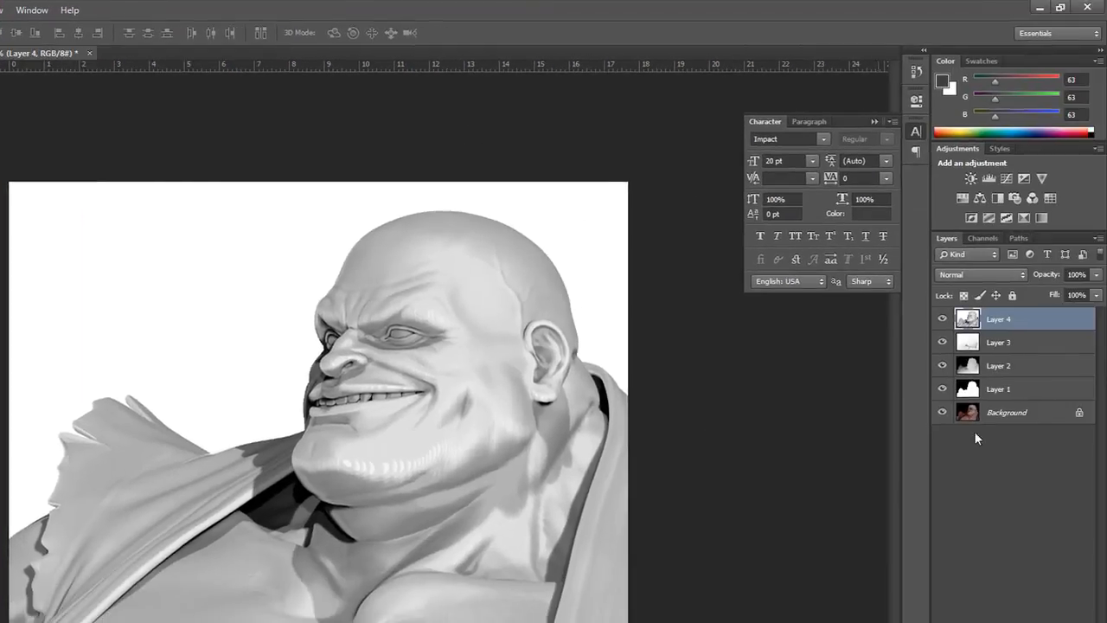
# Convert the Background colour render into a regular layer and move it above Layer 2
pyautogui.doubleClick(965, 412)
pyautogui.click(528, 368)
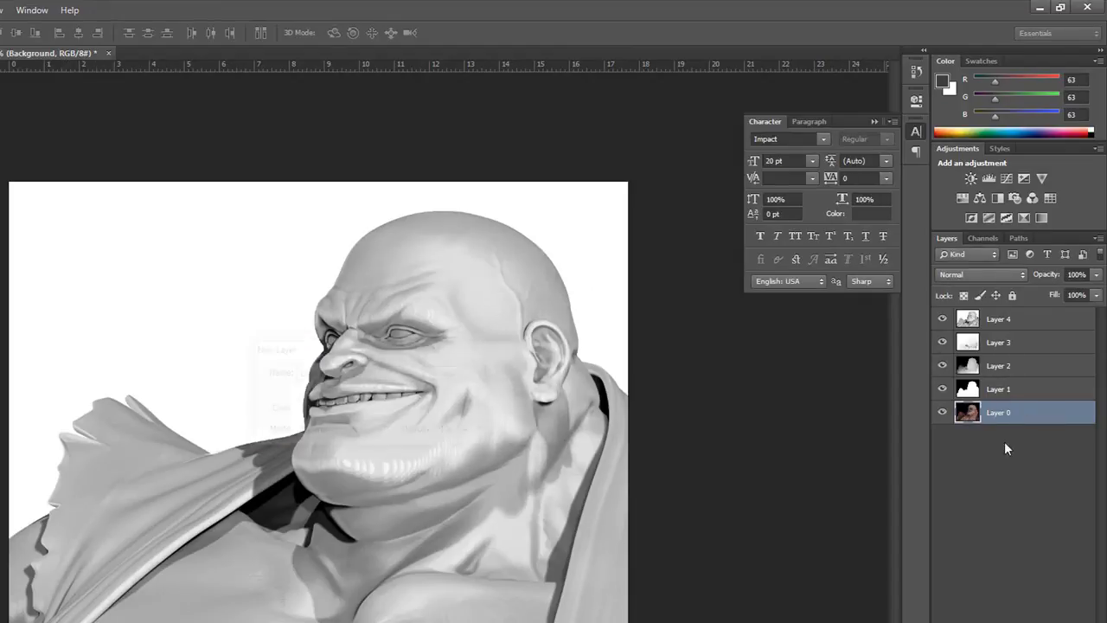
pyautogui.moveTo(969, 414); pyautogui.dragTo(971, 365)
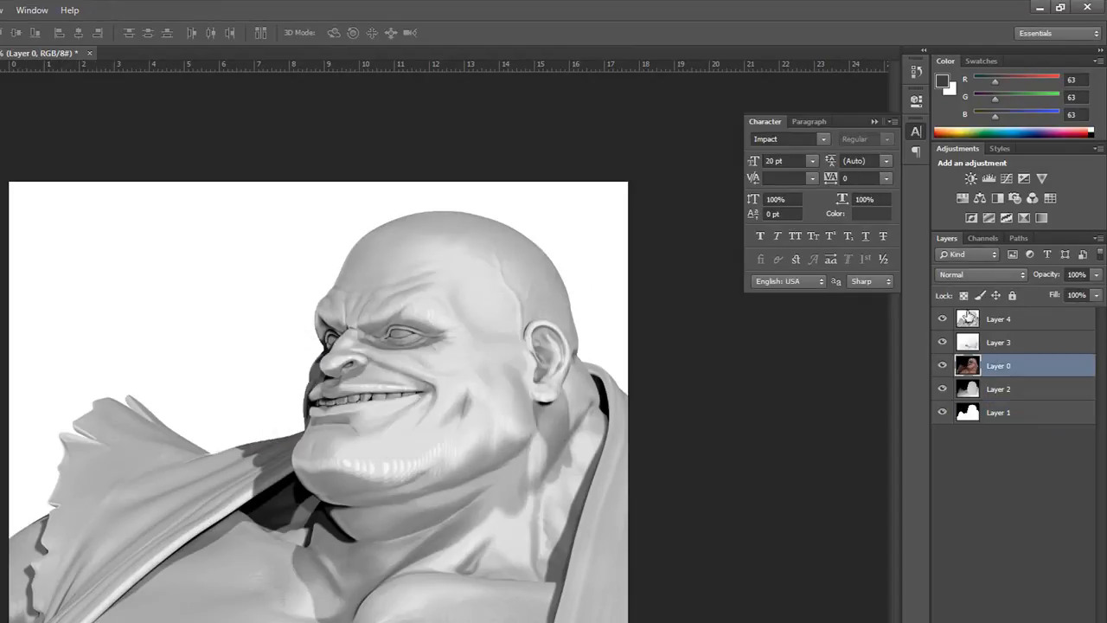
# Set the blending mode of Layer 4 and Layer 3 to Multiply
pyautogui.click(995, 319)
pyautogui.click(975, 274)
pyautogui.click(960, 334)
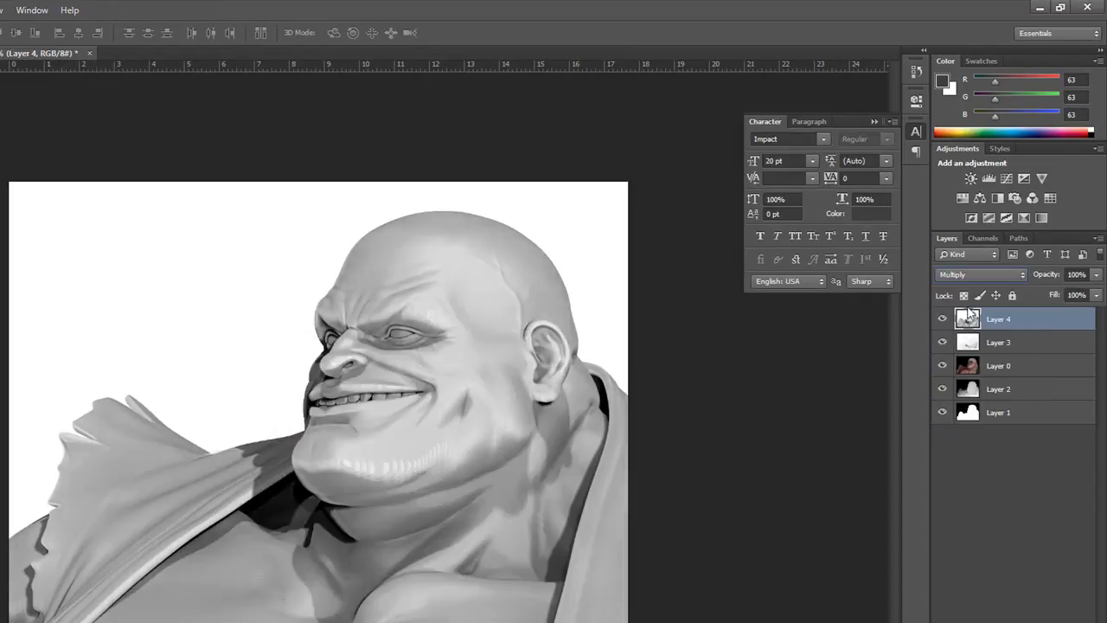
pyautogui.click(971, 276)
pyautogui.click(962, 334)
pyautogui.click(995, 342)
pyautogui.click(975, 274)
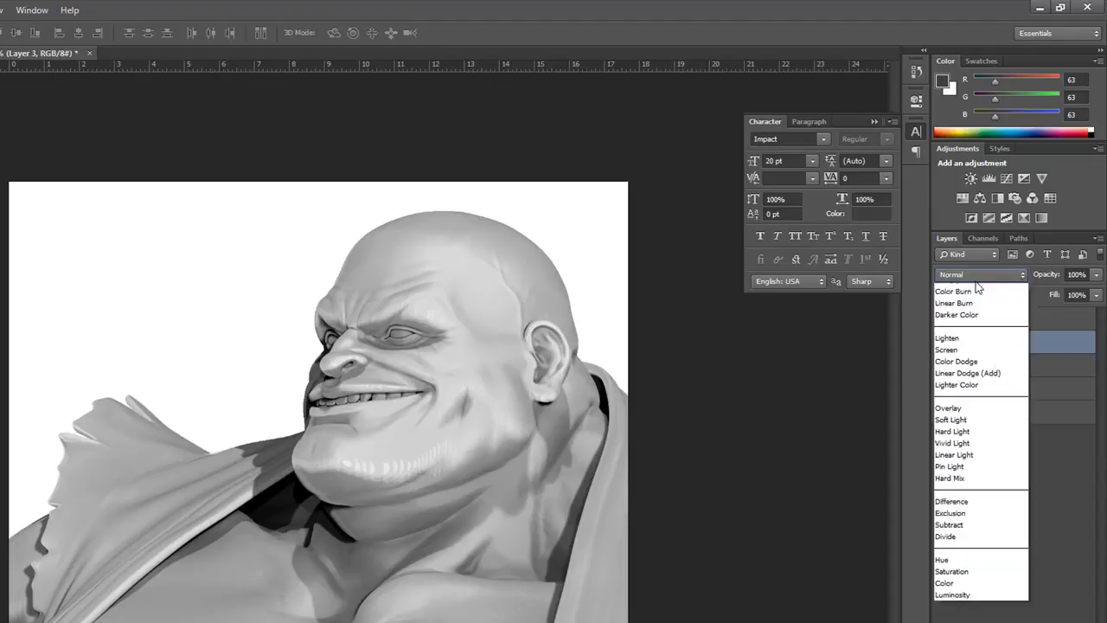
pyautogui.click(968, 343)
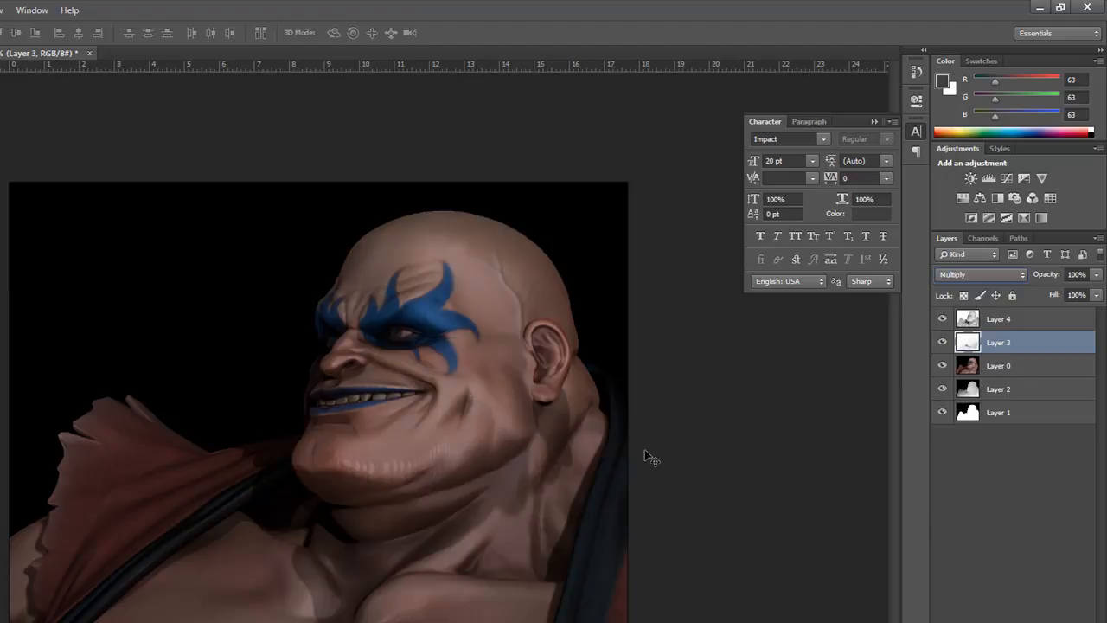
# Lower Layer 4's opacity to 39% and merge Layer 4, Layer 3 and Layer 0 into one layer
pyautogui.click(970, 322)
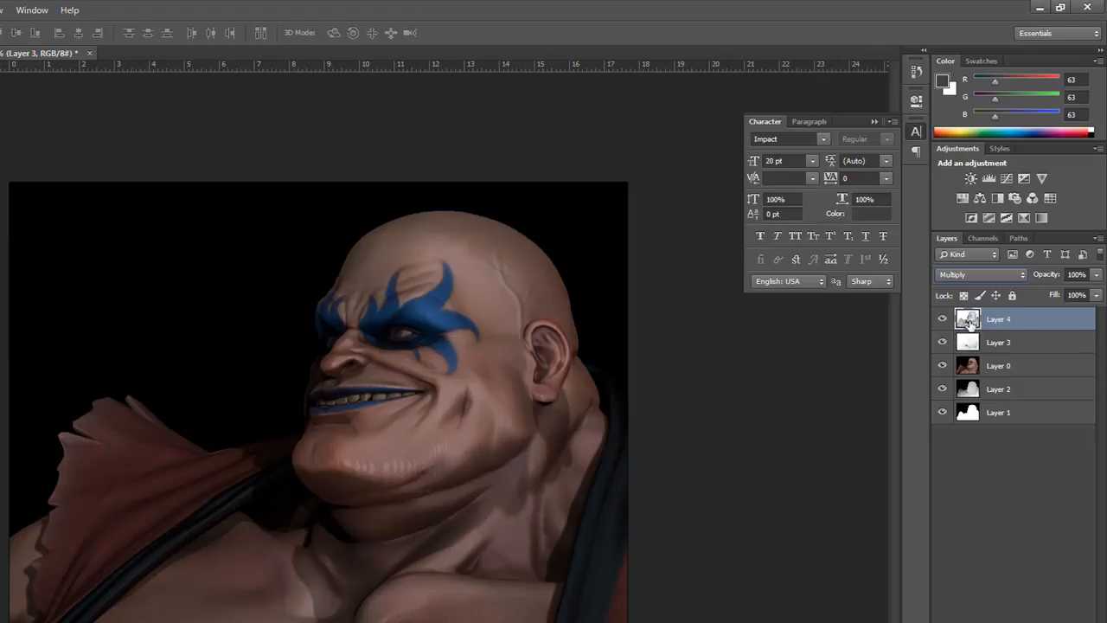
pyautogui.click(1096, 276)
pyautogui.moveTo(1096, 294); pyautogui.dragTo(1055, 292)
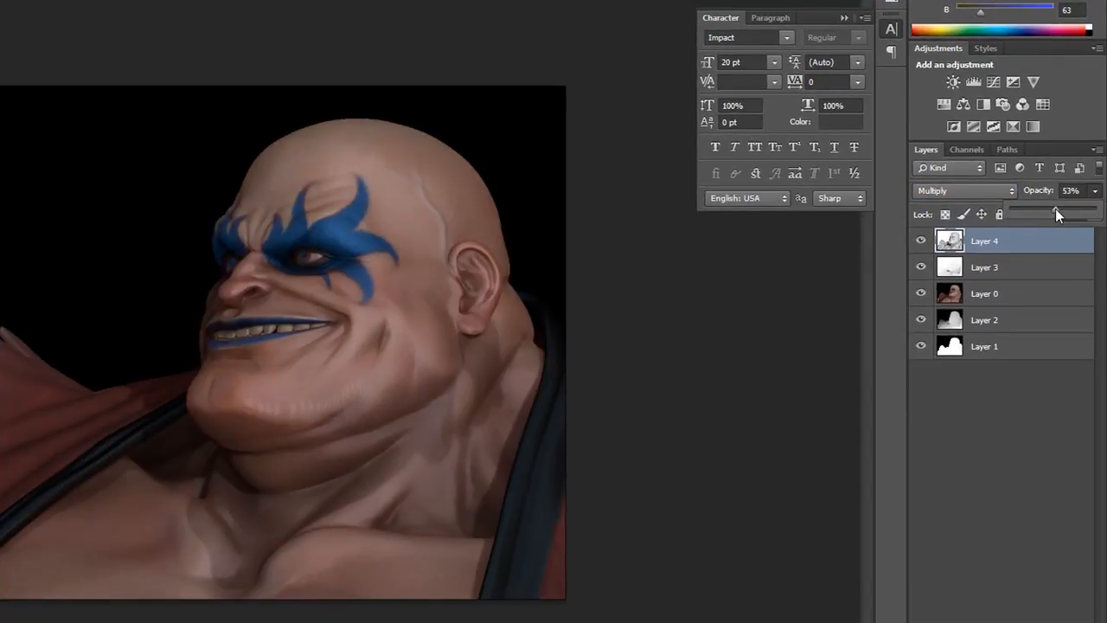
pyautogui.moveTo(1047, 214); pyautogui.dragTo(1038, 214)
pyautogui.keyDown('shift'); pyautogui.click(954, 294); pyautogui.keyUp('shift')
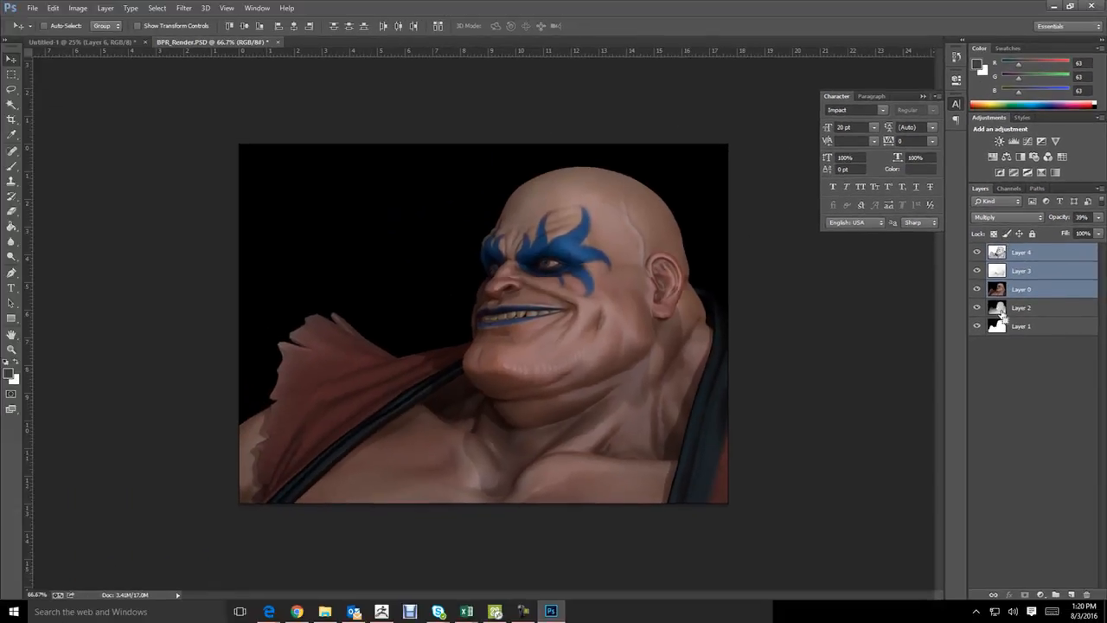
pyautogui.hotkey('ctrl', 'e')
# Copy the depth image from Layer 2 into a new alpha channel and return to the normal RGB view
pyautogui.click(1014, 330)
pyautogui.click(998, 273)
pyautogui.hotkey('ctrl', 'a')
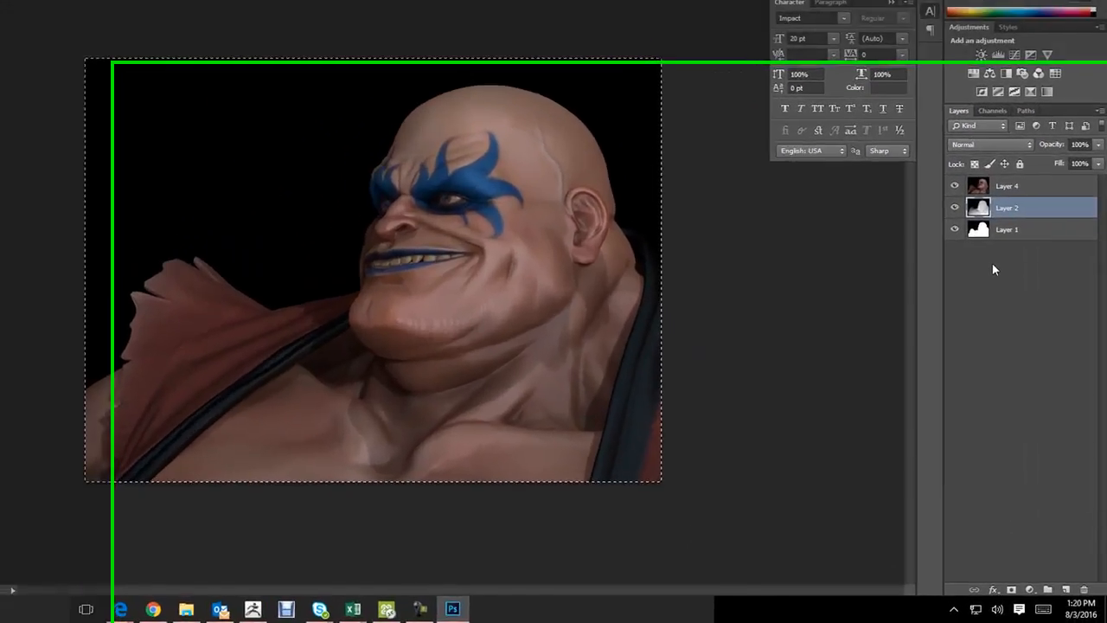
pyautogui.click(996, 128)
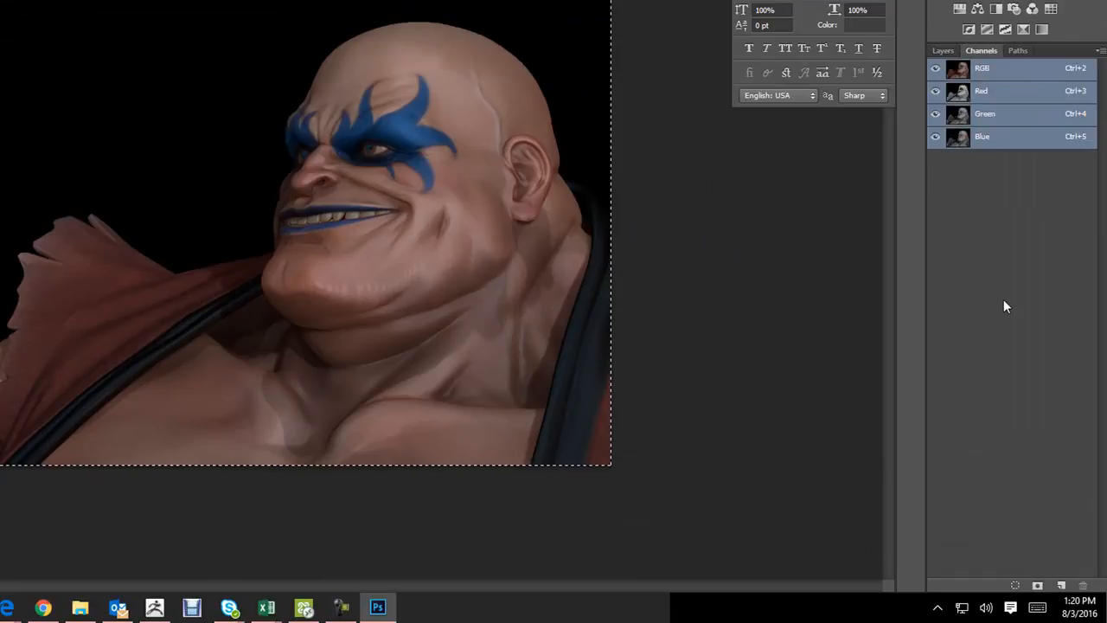
pyautogui.click(1062, 586)
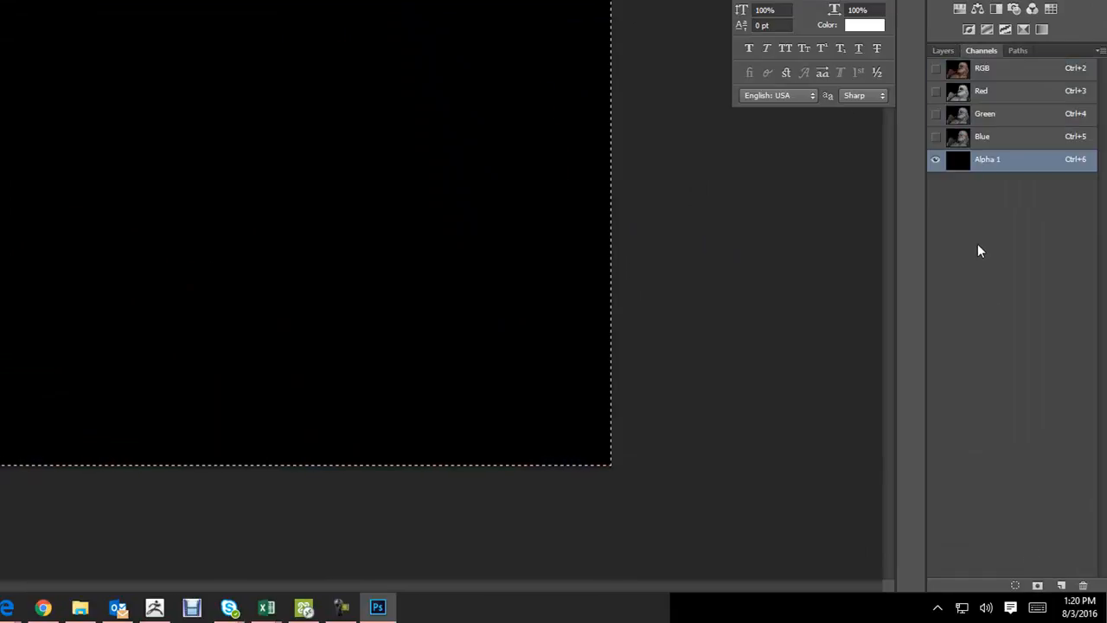
pyautogui.hotkey('ctrl', 'v')
pyautogui.click(936, 67)
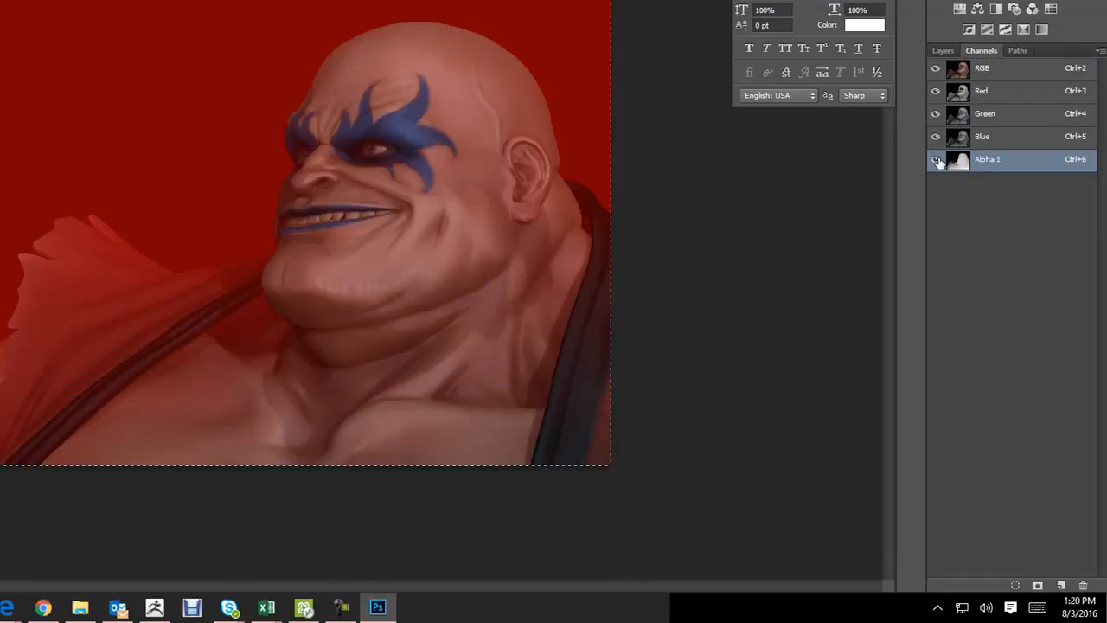
pyautogui.click(937, 161)
pyautogui.click(943, 51)
pyautogui.click(976, 217)
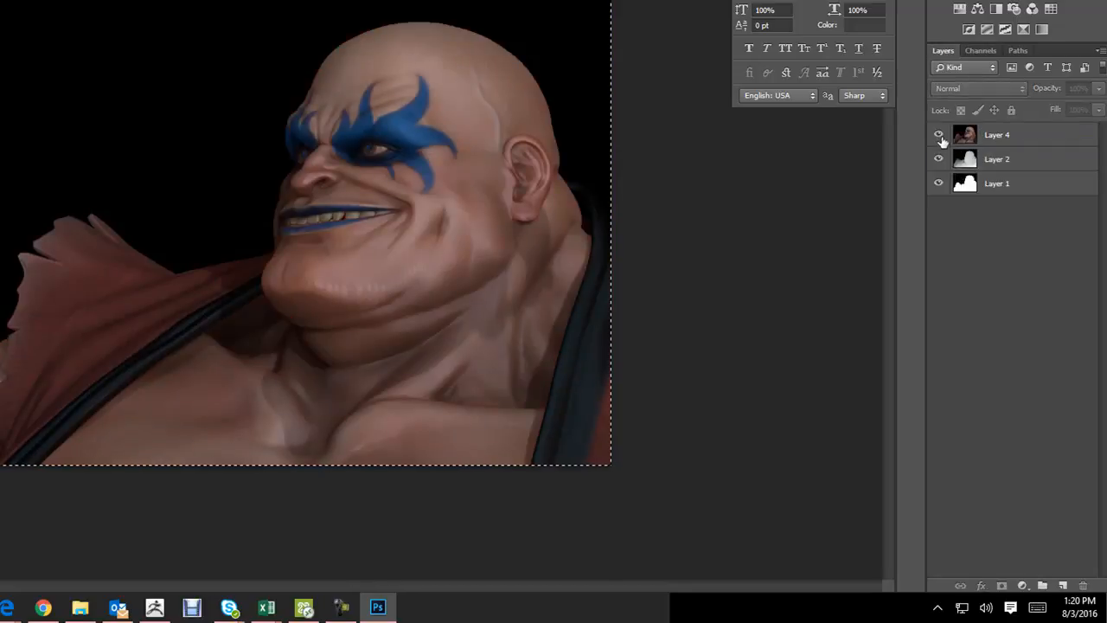
# Hide Layer 4 and Layer 2, drop the old selection and select Layer 1's black background with the Magic Wand
pyautogui.click(939, 159)
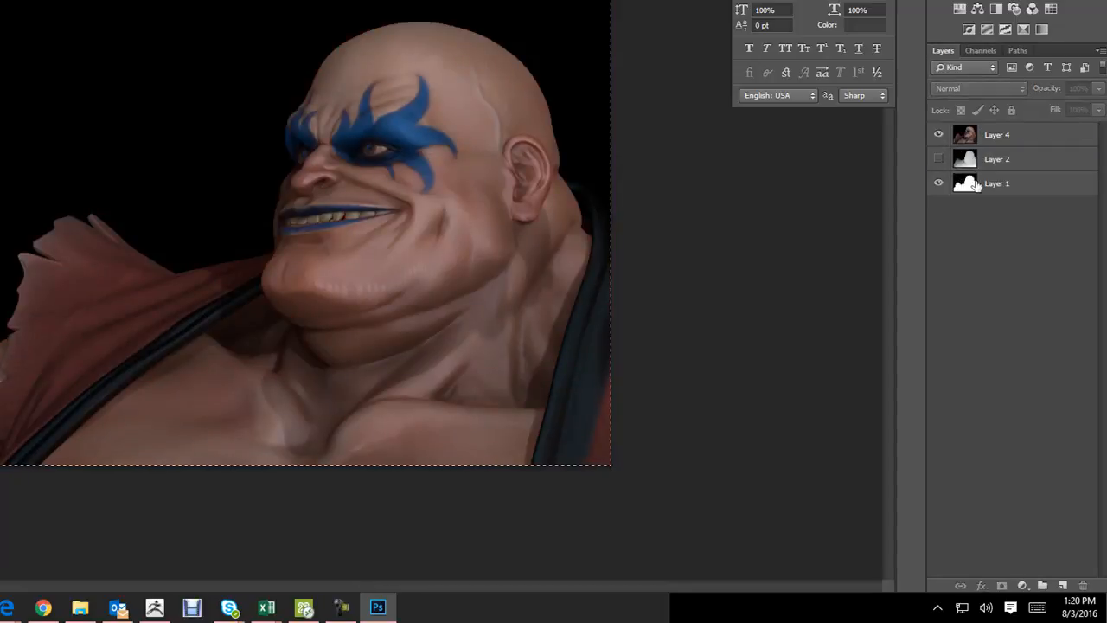
pyautogui.click(939, 134)
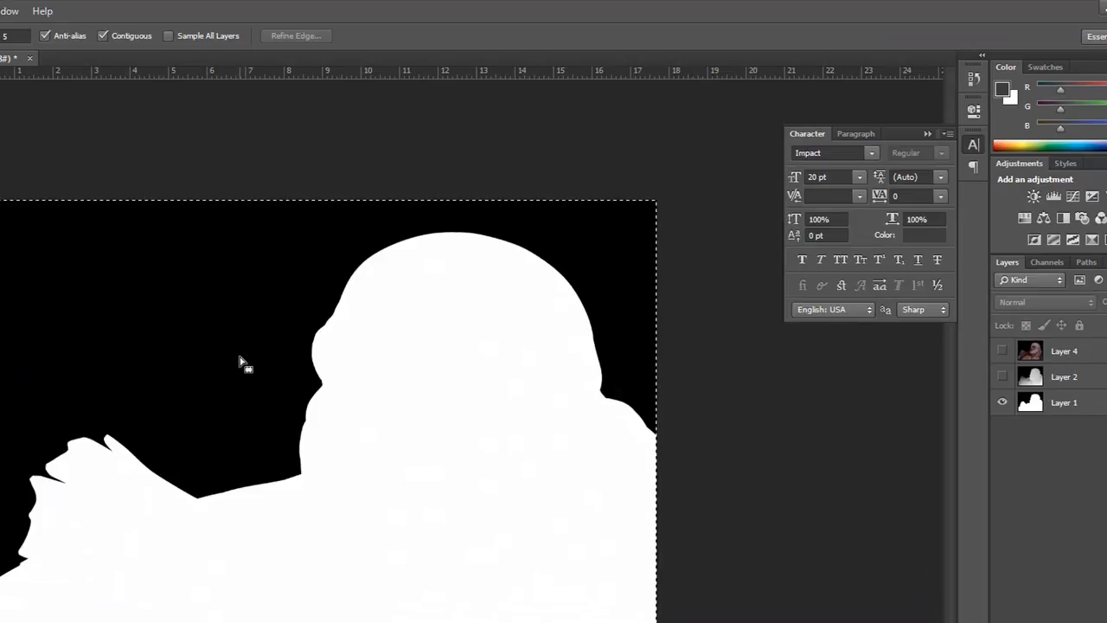
pyautogui.hotkey('ctrl', 'd')
pyautogui.click(227, 394)
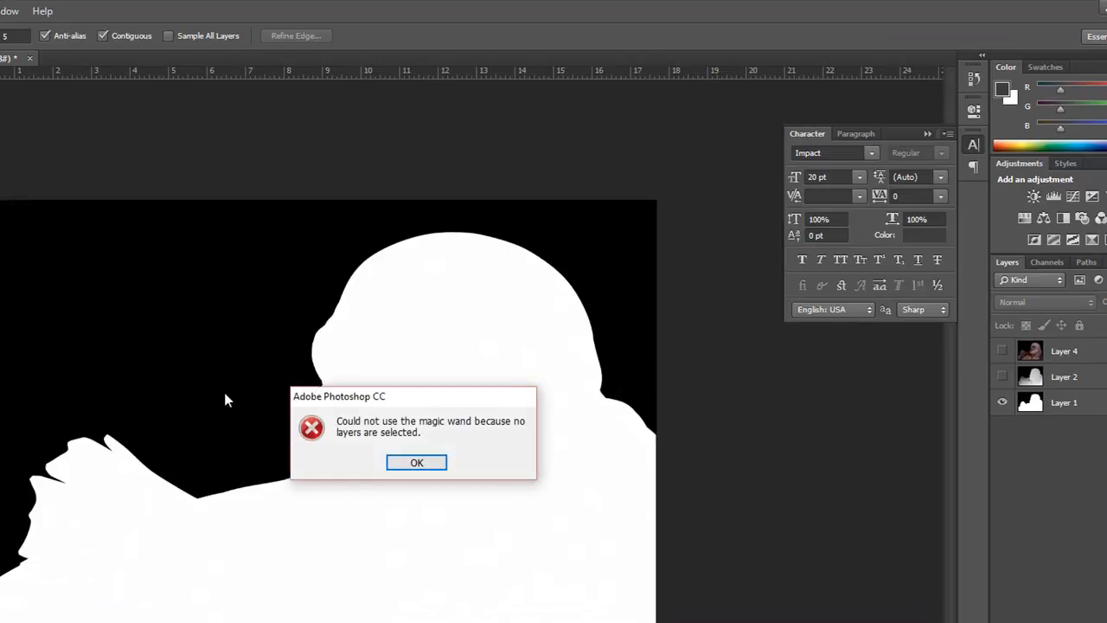
pyautogui.click(419, 462)
pyautogui.click(1054, 408)
pyautogui.click(48, 364)
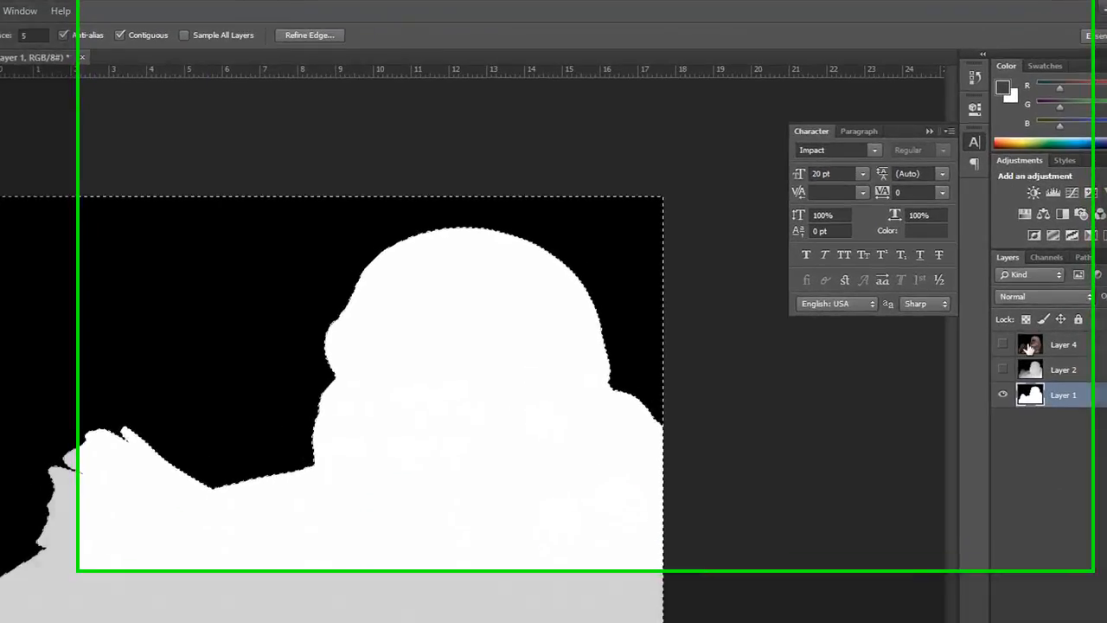
# Delete the selected background from Layer 4 and bring the head cutout into the Untitled-1 turnaround document
pyautogui.click(1029, 346)
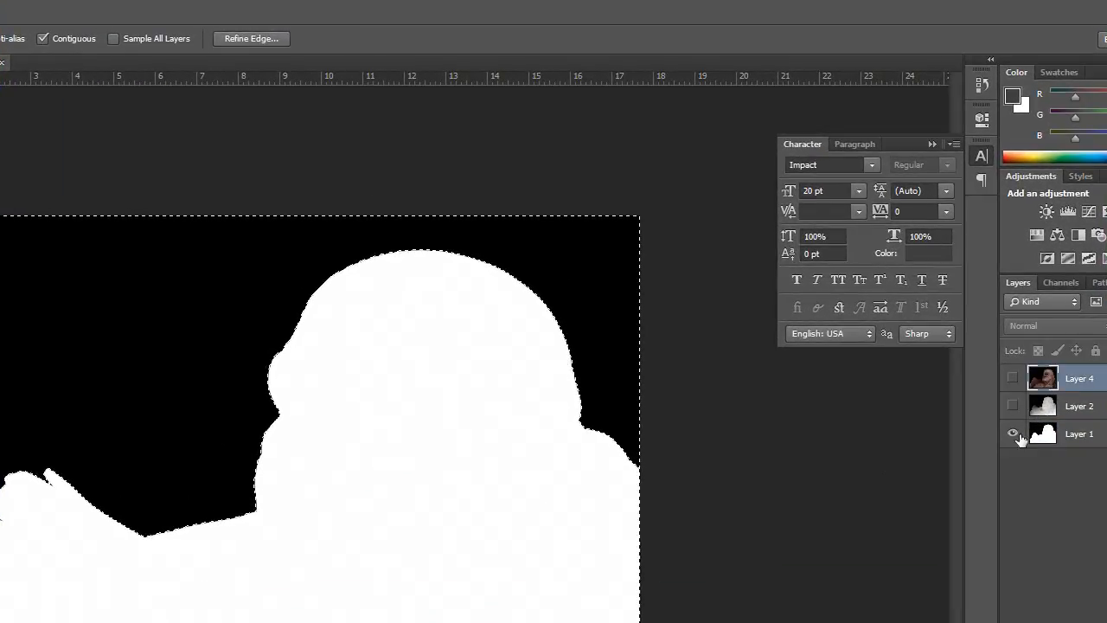
pyautogui.click(1013, 378)
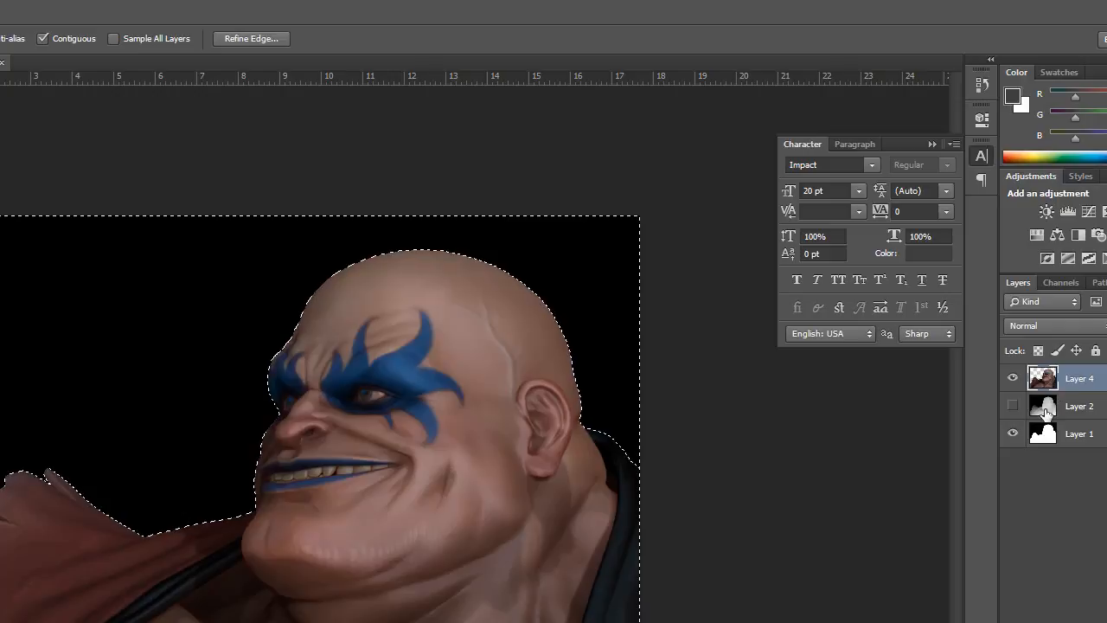
pyautogui.press('v')
pyautogui.moveTo(387, 547); pyautogui.dragTo(761, 477)
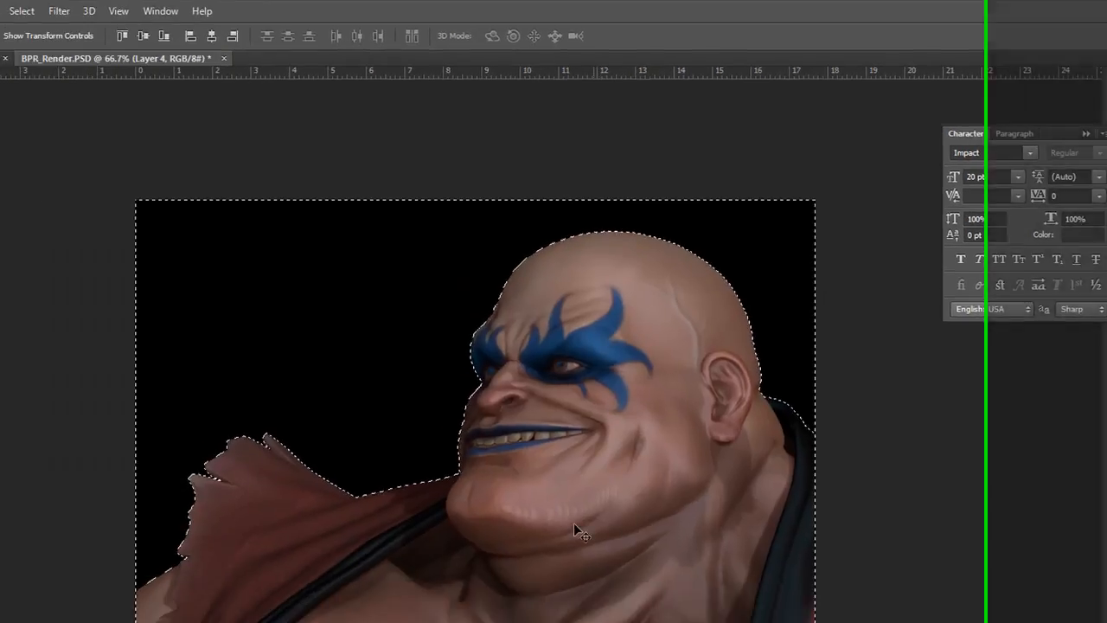
pyautogui.moveTo(664, 306); pyautogui.dragTo(965, 320)
# Enlarge the head close-up in the sheet's upper-right corner and move its layer below Layer 5
pyautogui.press('z')
pyautogui.keyDown('alt'); pyautogui.click(1001, 440); pyautogui.keyUp('alt')
pyautogui.press('v')
pyautogui.moveTo(880, 399); pyautogui.dragTo(801, 403)
pyautogui.hotkey('ctrl', 't')
pyautogui.keyDown('alt'); pyautogui.keyDown('shift'); pyautogui.moveTo(837, 315); pyautogui.dragTo(912, 256); pyautogui.keyUp('shift'); pyautogui.keyUp('alt')
pyautogui.moveTo(854, 368); pyautogui.dragTo(882, 335)
pyautogui.press('Return')
pyautogui.moveTo(982, 345); pyautogui.dragTo(985, 417)
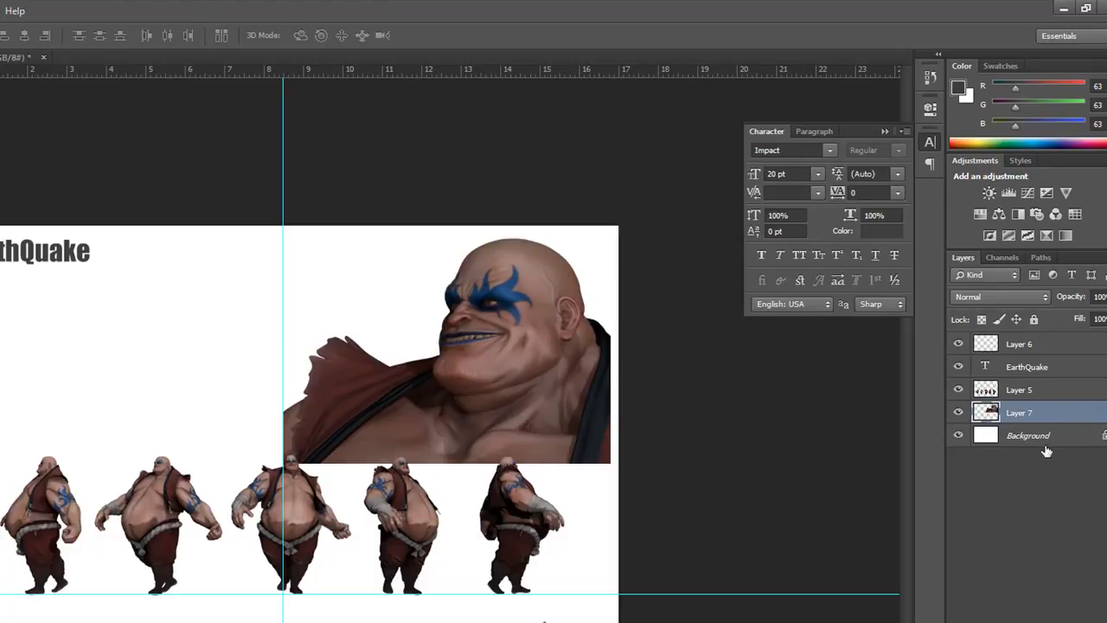
# Scale the head close-up to about 90.7% and reposition it clear of the turnaround figures and sheet edges
pyautogui.hotkey('ctrl', 't')
pyautogui.keyDown('alt'); pyautogui.keyDown('shift'); pyautogui.moveTo(612, 234); pyautogui.dragTo(600, 250); pyautogui.keyUp('shift'); pyautogui.keyUp('alt')
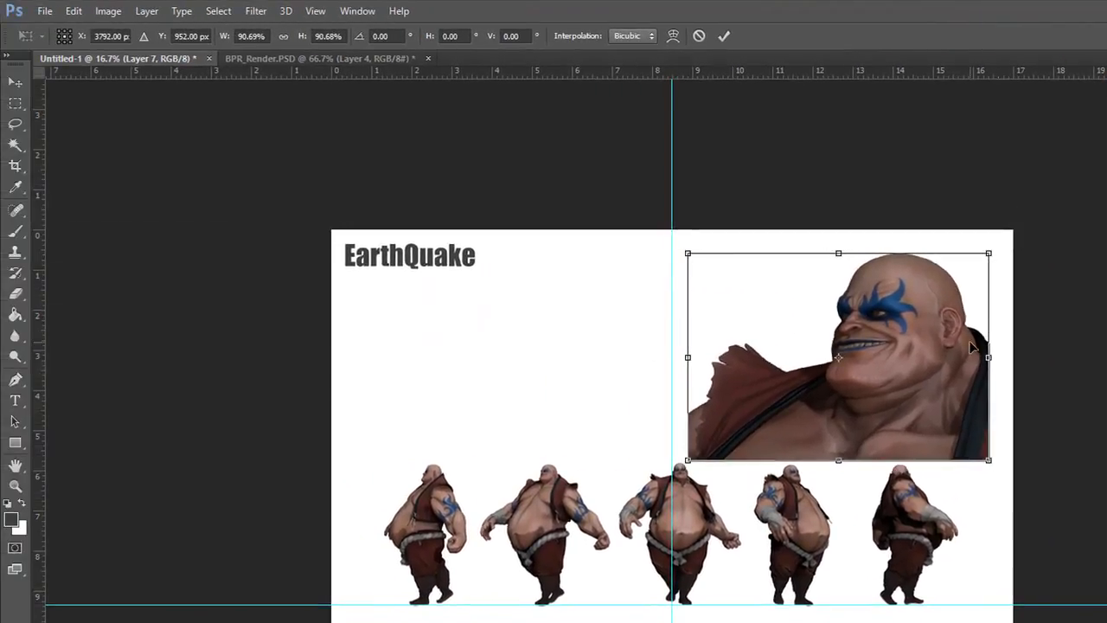
pyautogui.moveTo(970, 341); pyautogui.dragTo(978, 337)
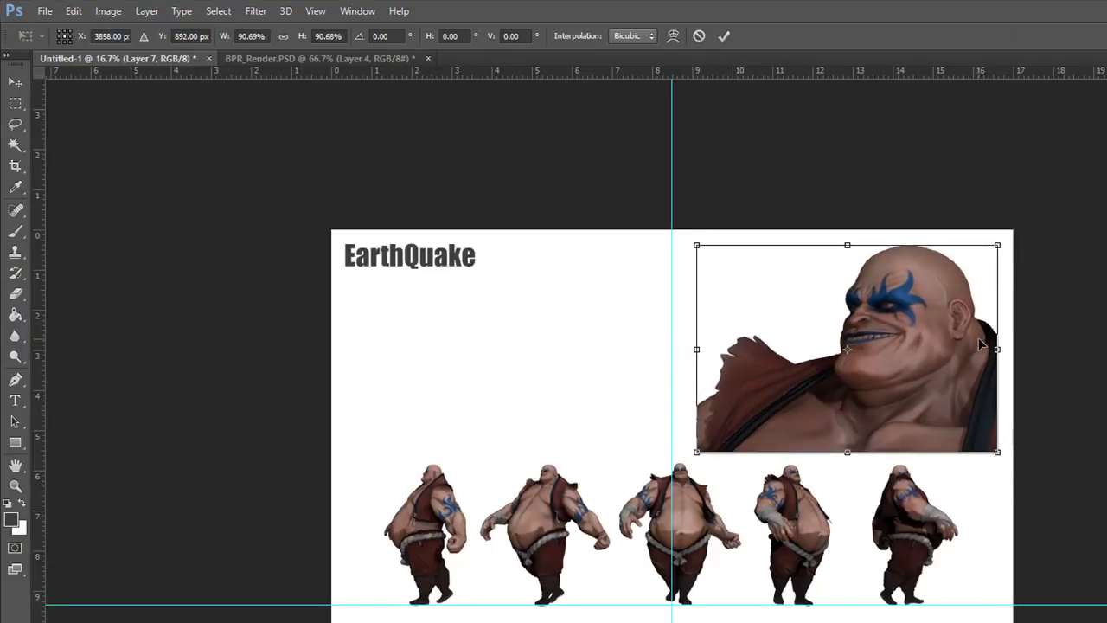
pyautogui.press('Return')
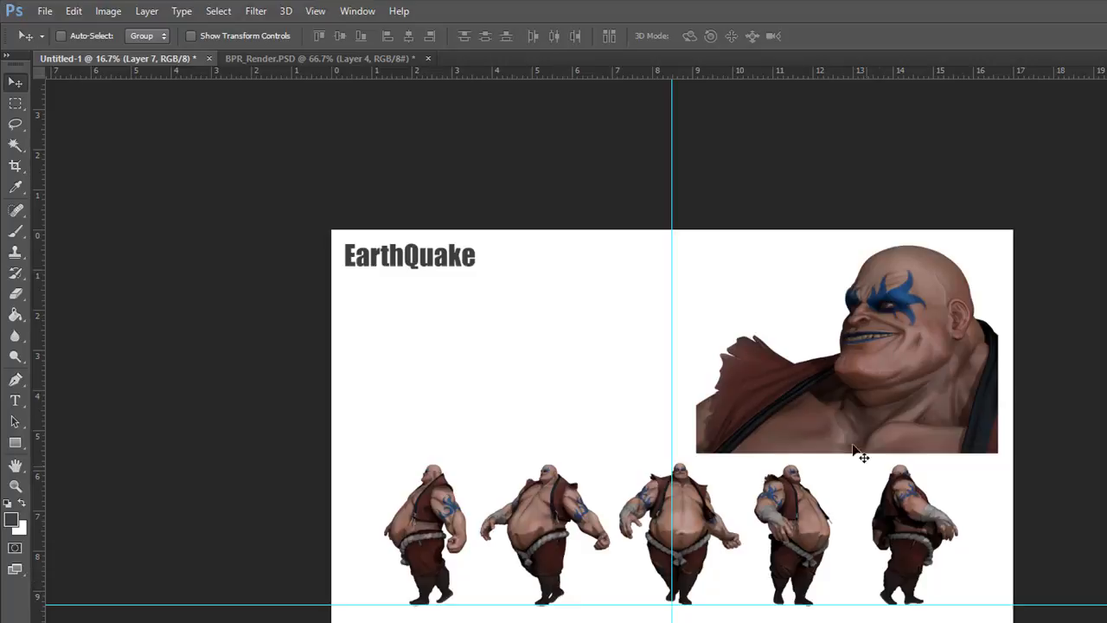
# Add the text "description:" in 20 pt Impact below the EarthQuake title
pyautogui.press('t')
pyautogui.click(381, 340)
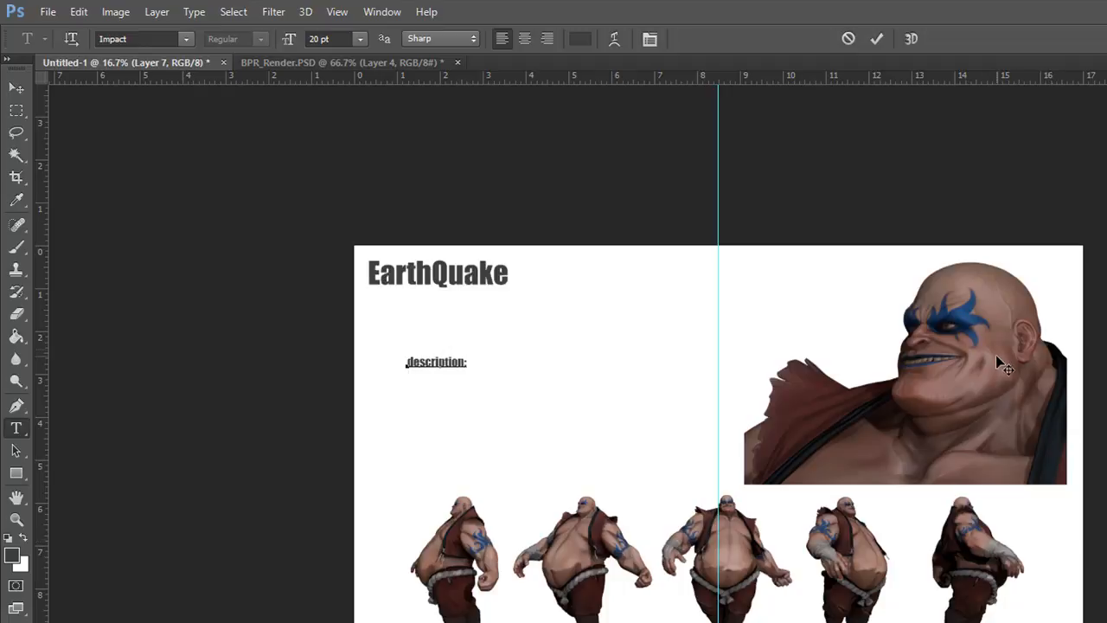
pyautogui.press('Return')
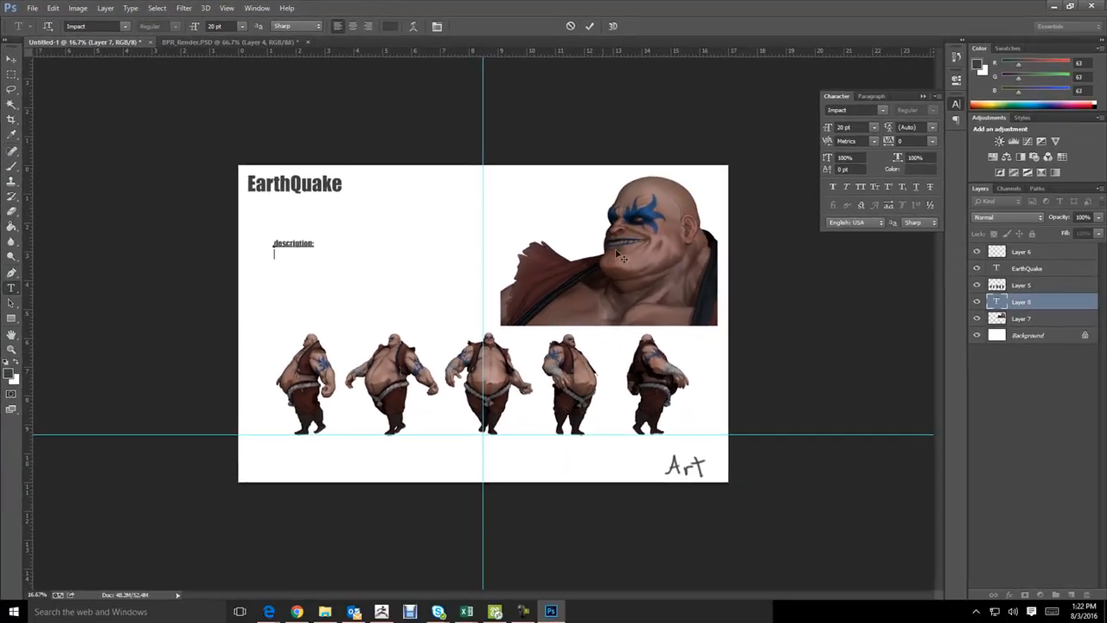
pyautogui.click(11, 58)
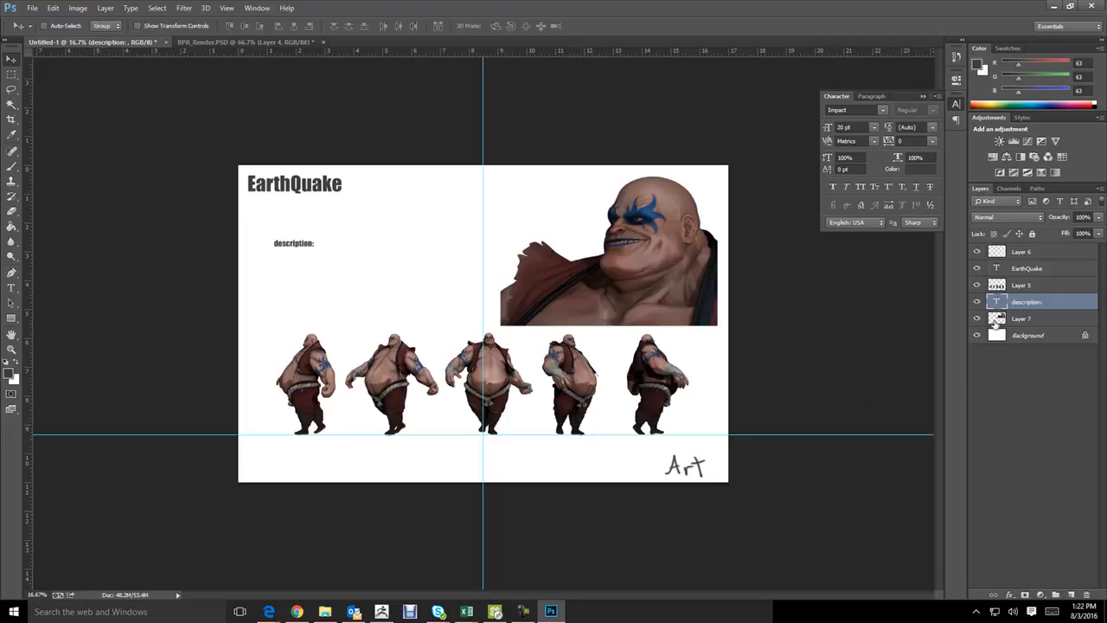
# Convert the sheet's Background into a regular layer and fill it with black
pyautogui.doubleClick(996, 338)
pyautogui.click(649, 295)
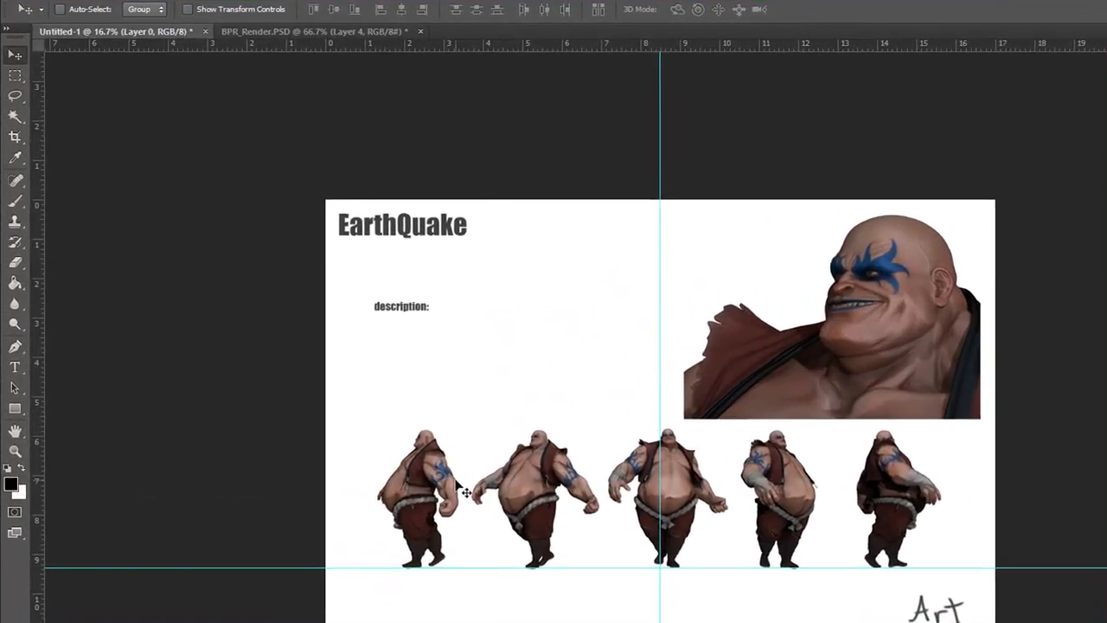
pyautogui.press('g')
pyautogui.click(546, 428)
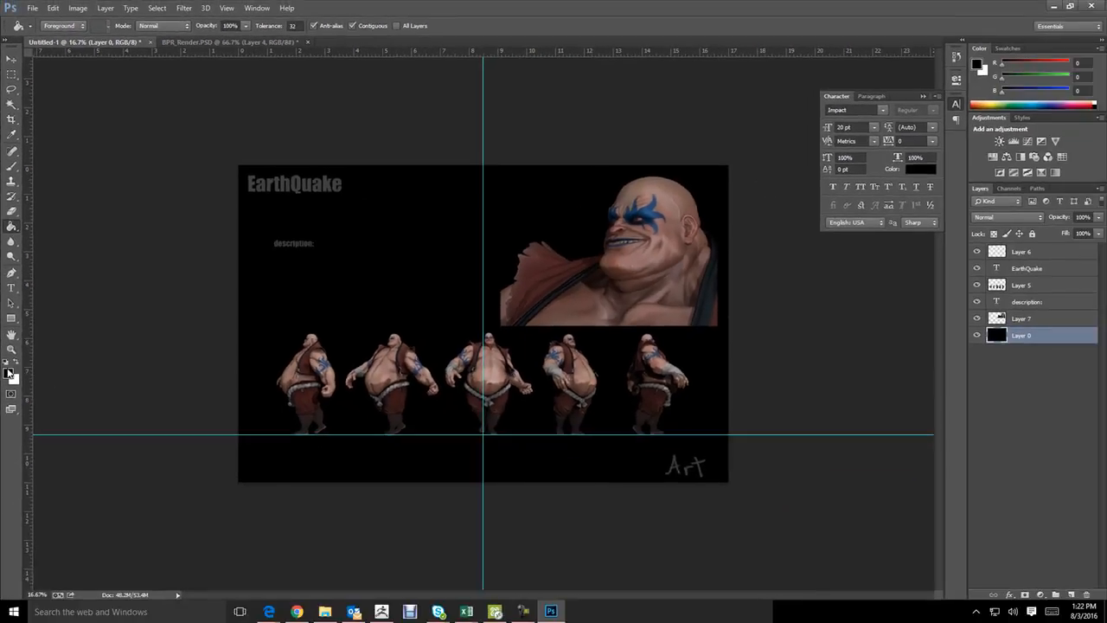
# Set the foreground colour to grey 868686 and fill the sheet's background layer with it
pyautogui.click(10, 398)
pyautogui.moveTo(436, 273); pyautogui.dragTo(381, 314)
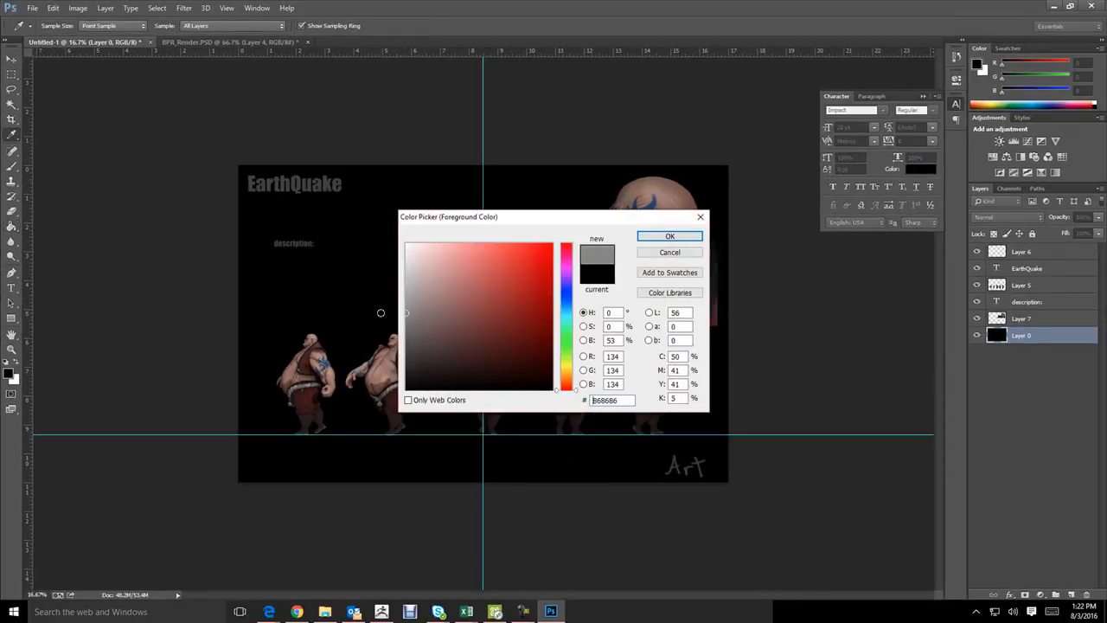
pyautogui.click(670, 237)
pyautogui.click(458, 317)
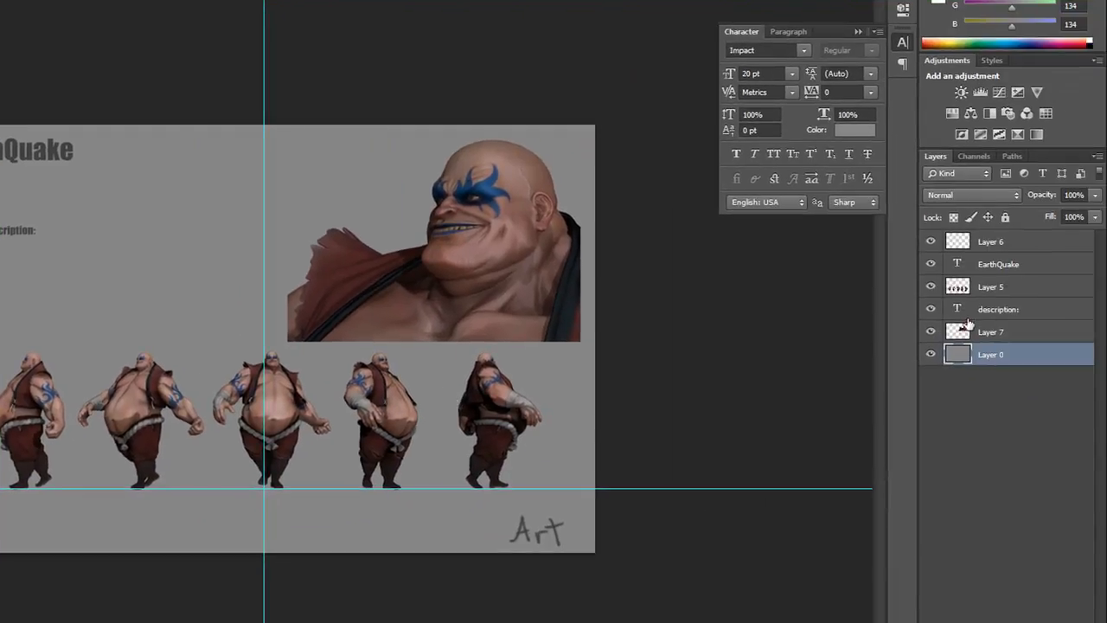
# Duplicate the turnaround figures layer and flip the copy vertically into a shortened reflection directly beneath the figures' feet
pyautogui.click(961, 291)
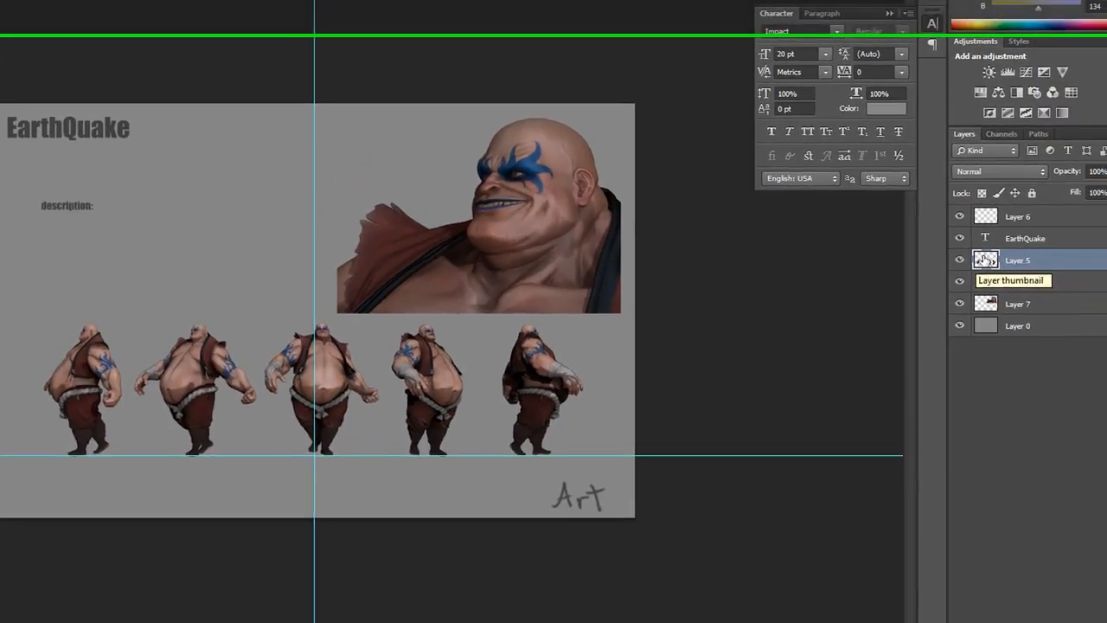
pyautogui.moveTo(1044, 429); pyautogui.dragTo(1063, 598)
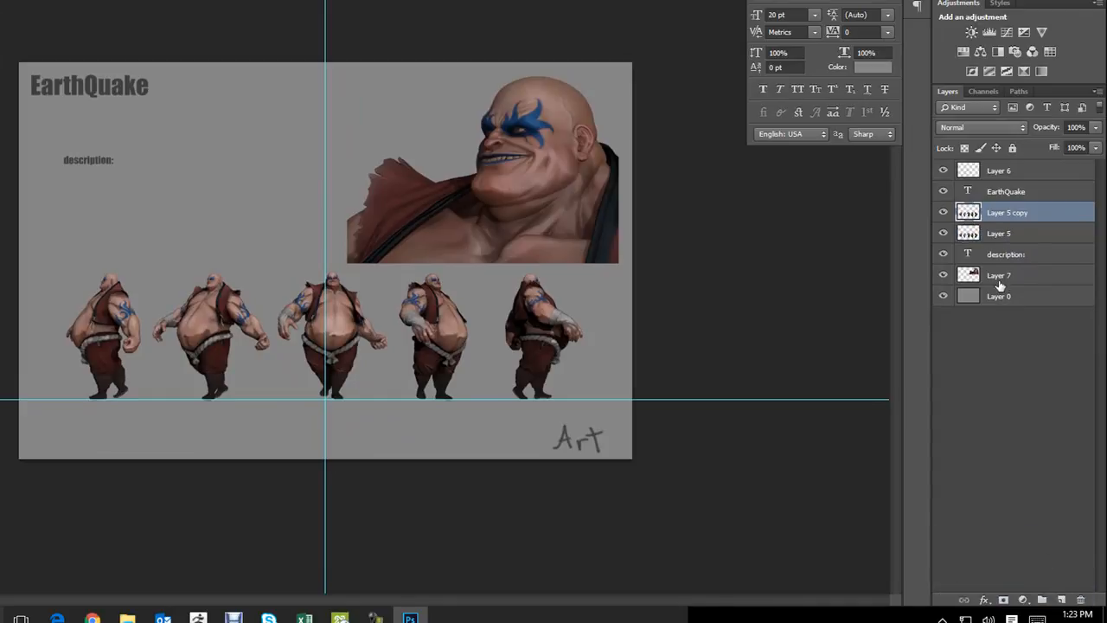
pyautogui.hotkey('ctrl', 't')
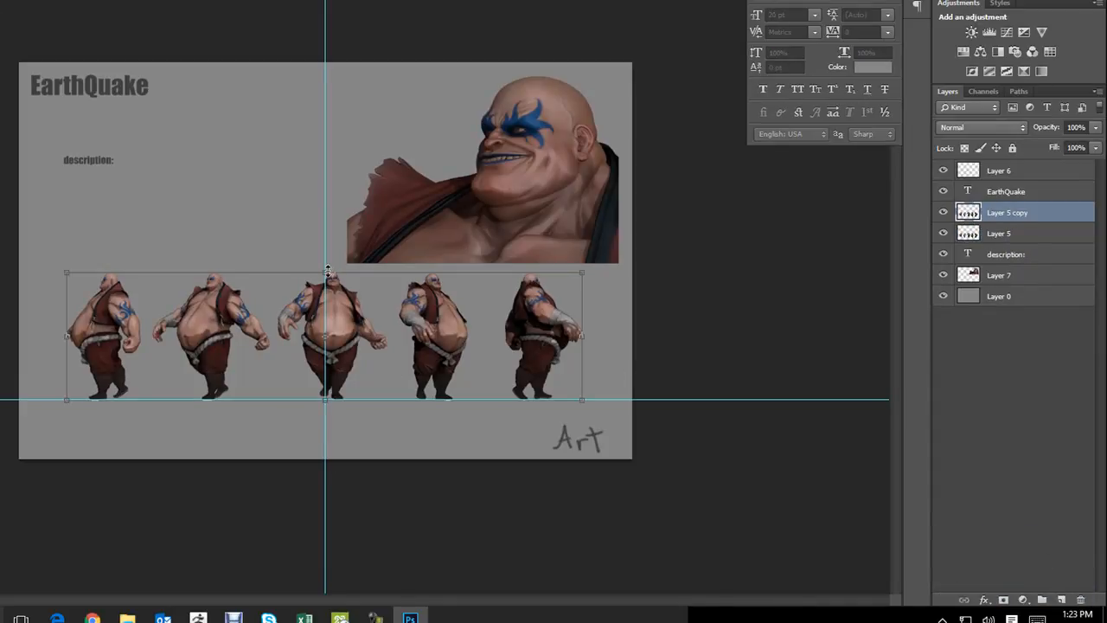
pyautogui.moveTo(330, 328); pyautogui.dragTo(336, 443)
pyautogui.press('Return')
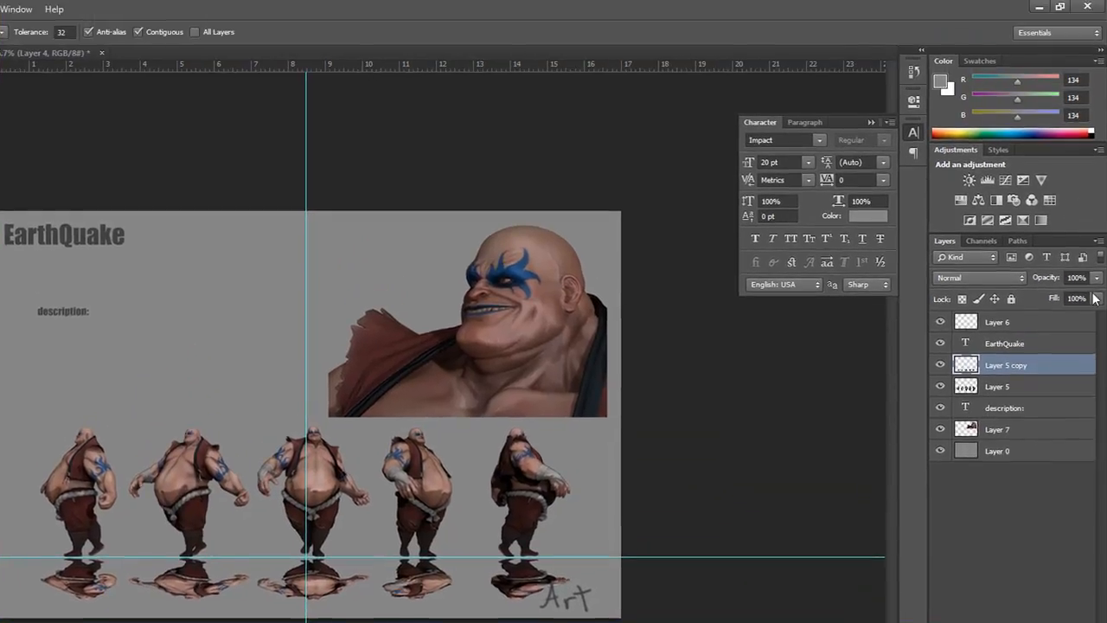
# Lower the reflection layer's opacity to 19%
pyautogui.click(1096, 298)
pyautogui.moveTo(1049, 291); pyautogui.dragTo(1036, 295)
pyautogui.click(803, 482)
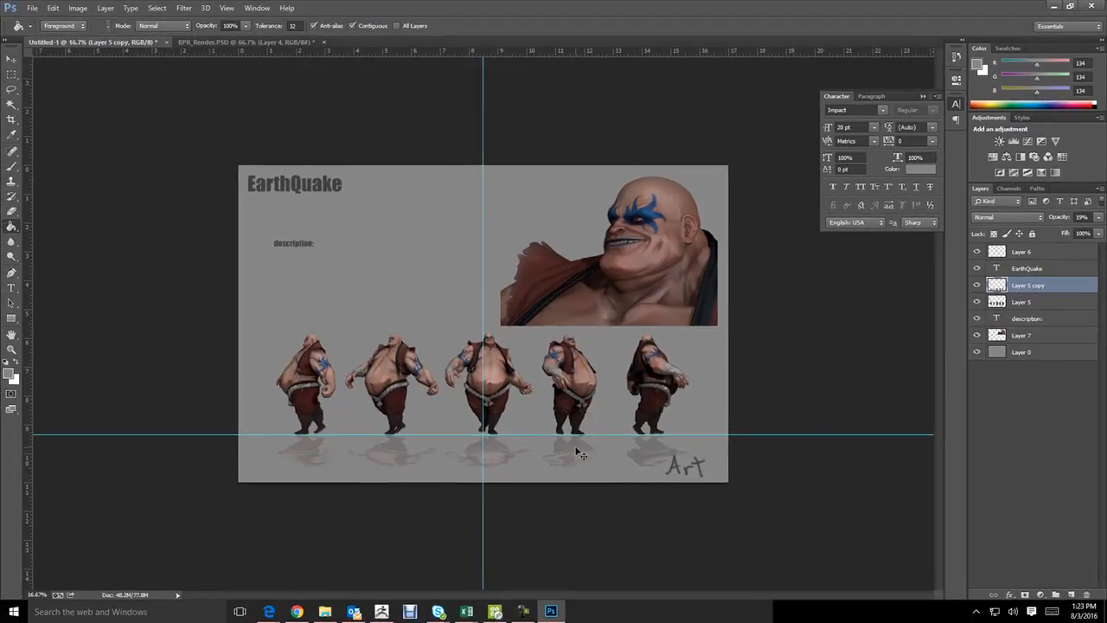
# Move the vertical and horizontal guides off the sheet so they no longer cross the artwork
pyautogui.hotkey('ctrl', 'r')
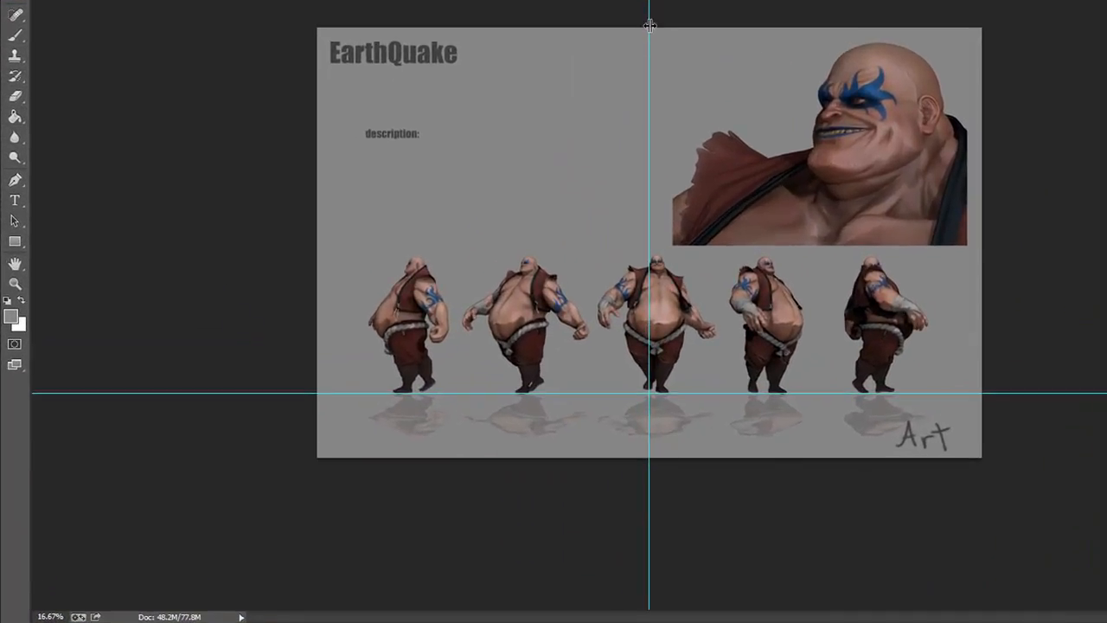
pyautogui.moveTo(650, 24); pyautogui.dragTo(100, 84)
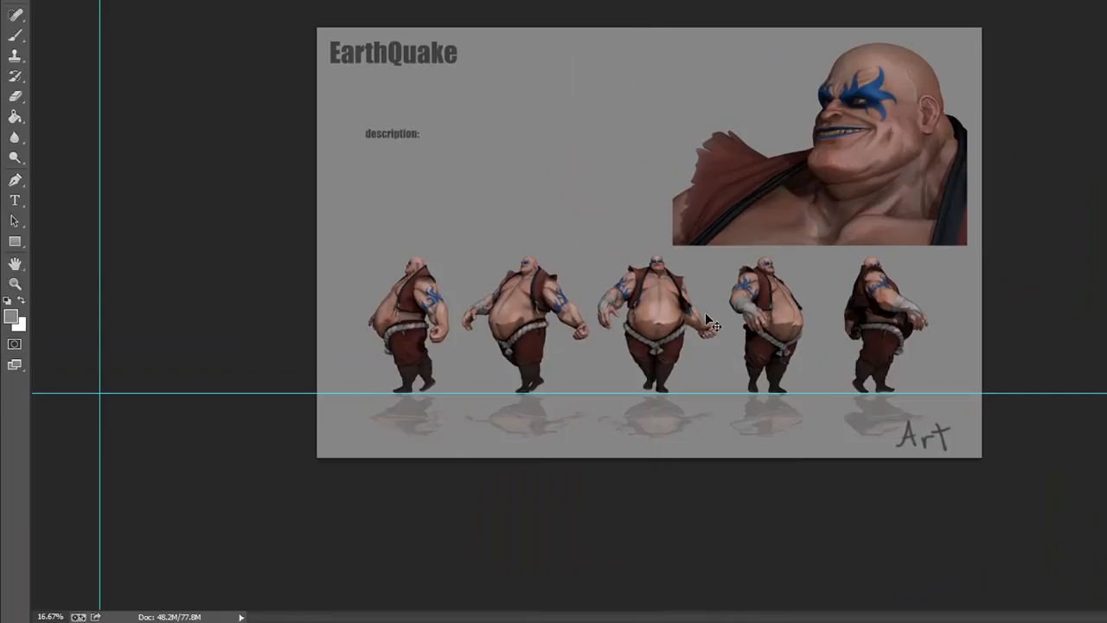
pyautogui.moveTo(700, 394); pyautogui.dragTo(692, 598)
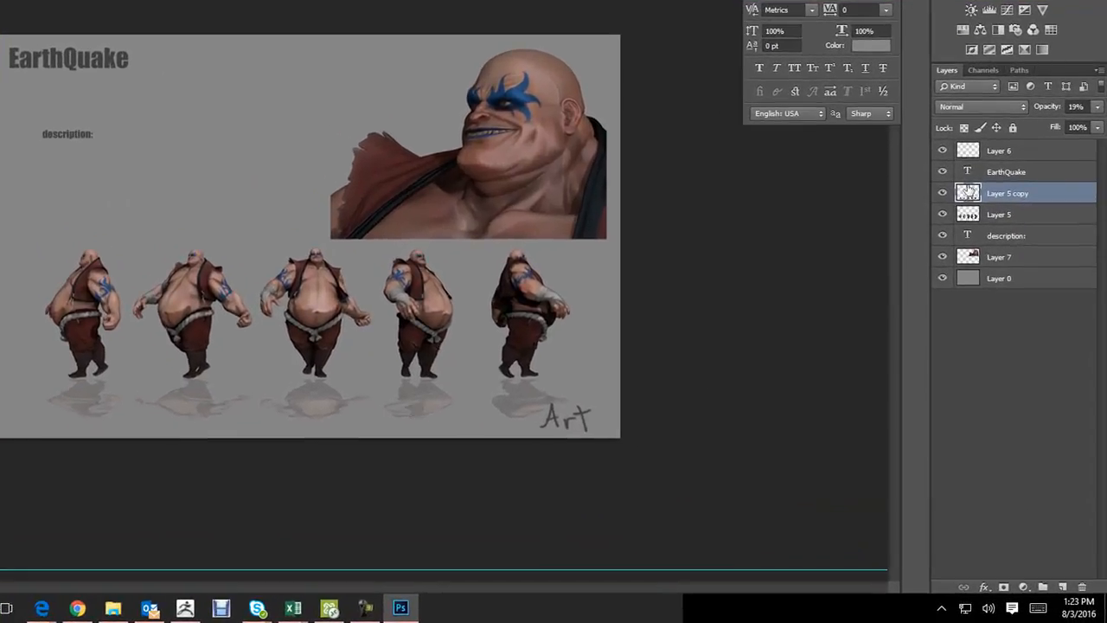
# Load the reflections' outlines as a selection and fill a silhouette with the current grey on a new layer
pyautogui.keyDown('ctrl'); pyautogui.click(967, 192); pyautogui.keyUp('ctrl')
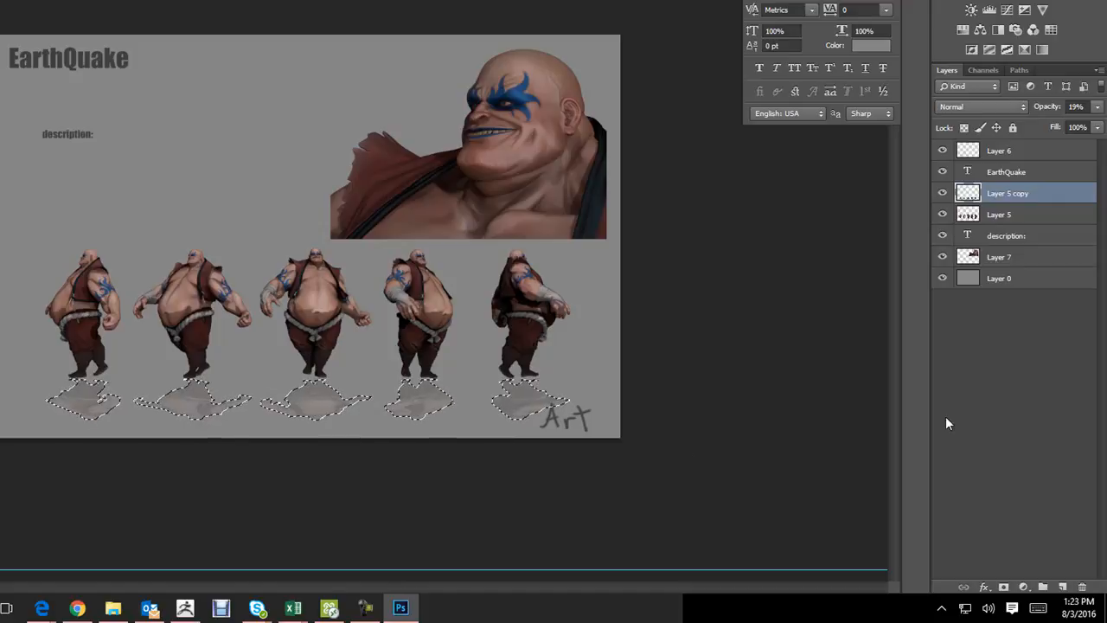
pyautogui.click(1064, 588)
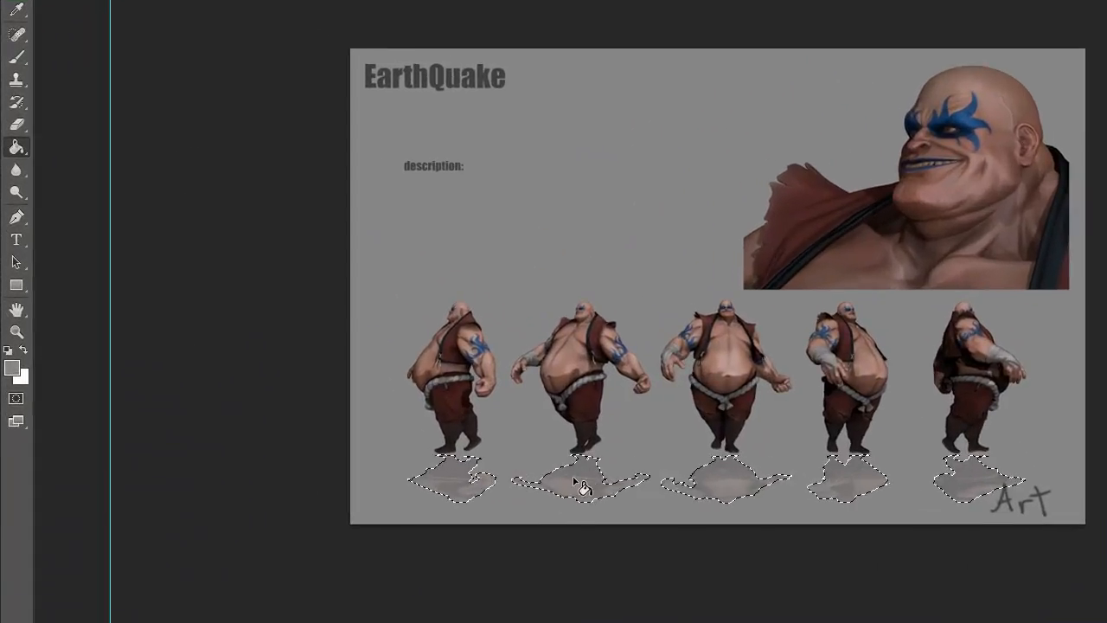
pyautogui.click(583, 488)
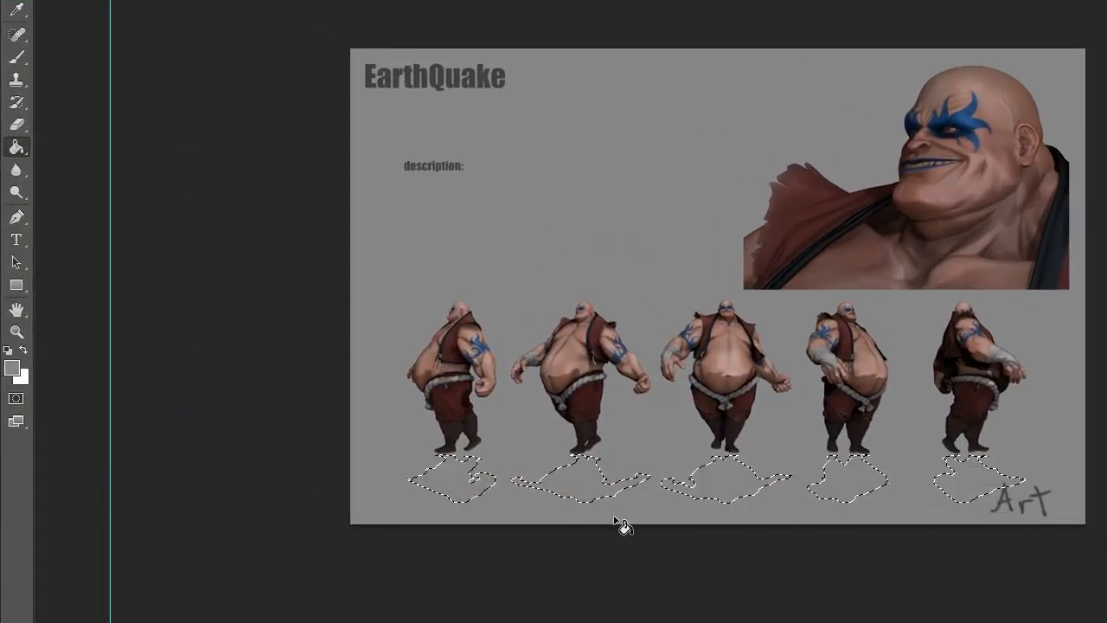
# Set the foreground colour to black 000000 and fill all five selected reflection silhouettes on the new layer
pyautogui.click(12, 369)
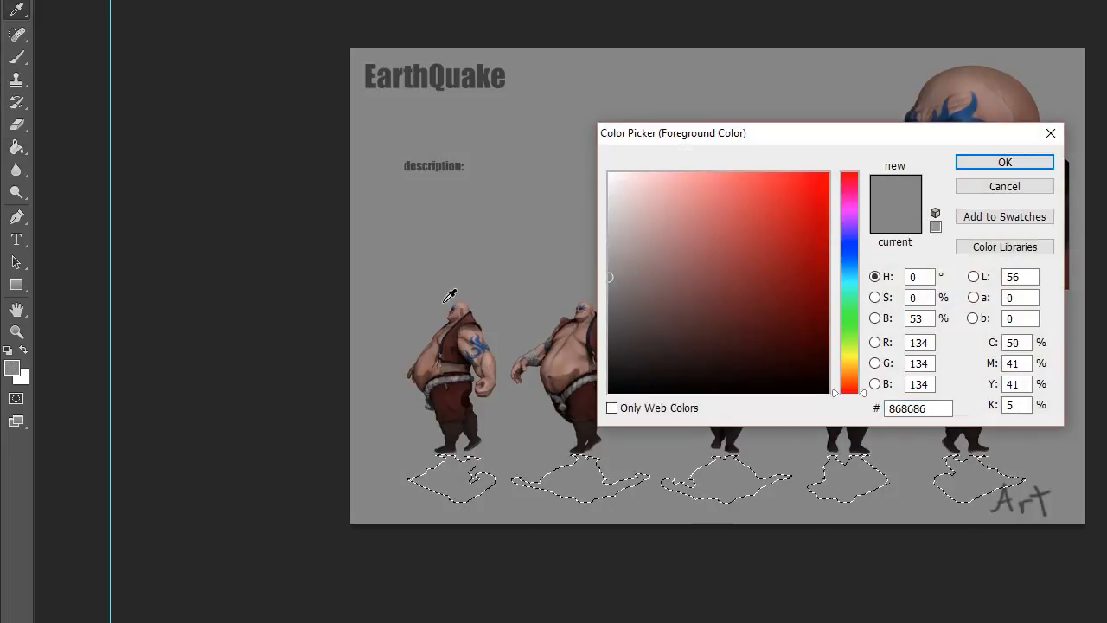
pyautogui.click(610, 391)
pyautogui.click(1011, 164)
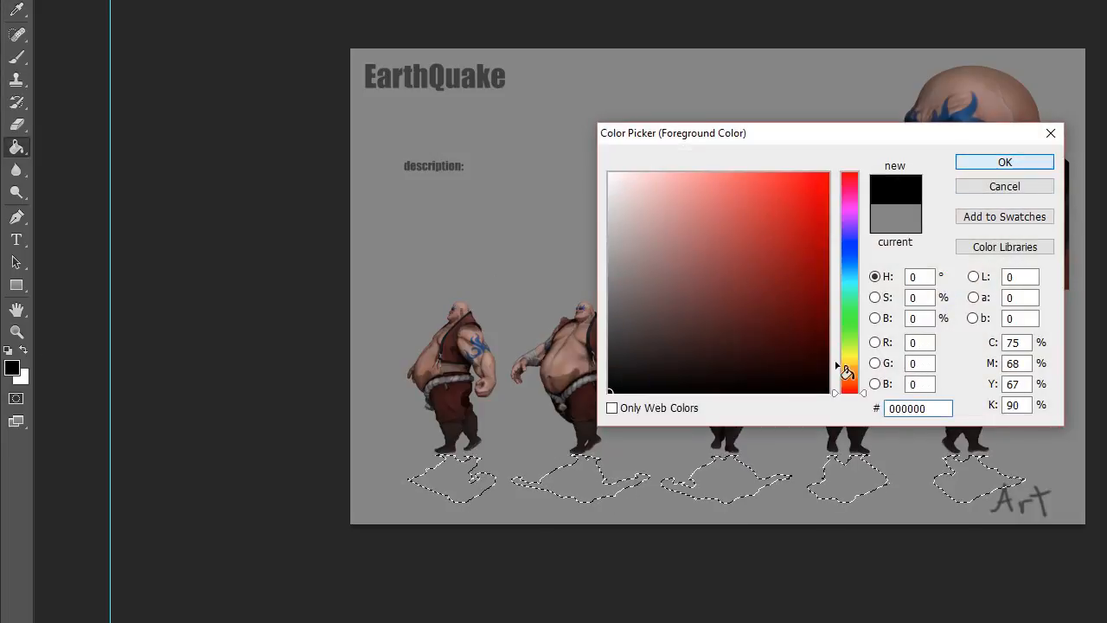
pyautogui.click(724, 490)
pyautogui.click(872, 485)
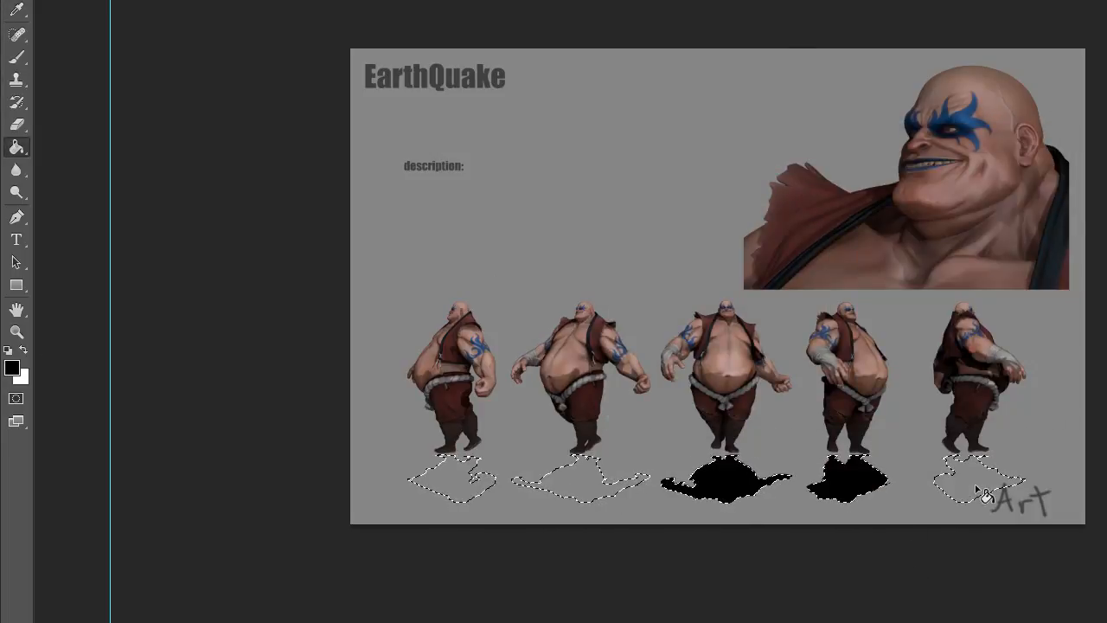
pyautogui.click(982, 495)
pyautogui.click(594, 492)
pyautogui.click(463, 490)
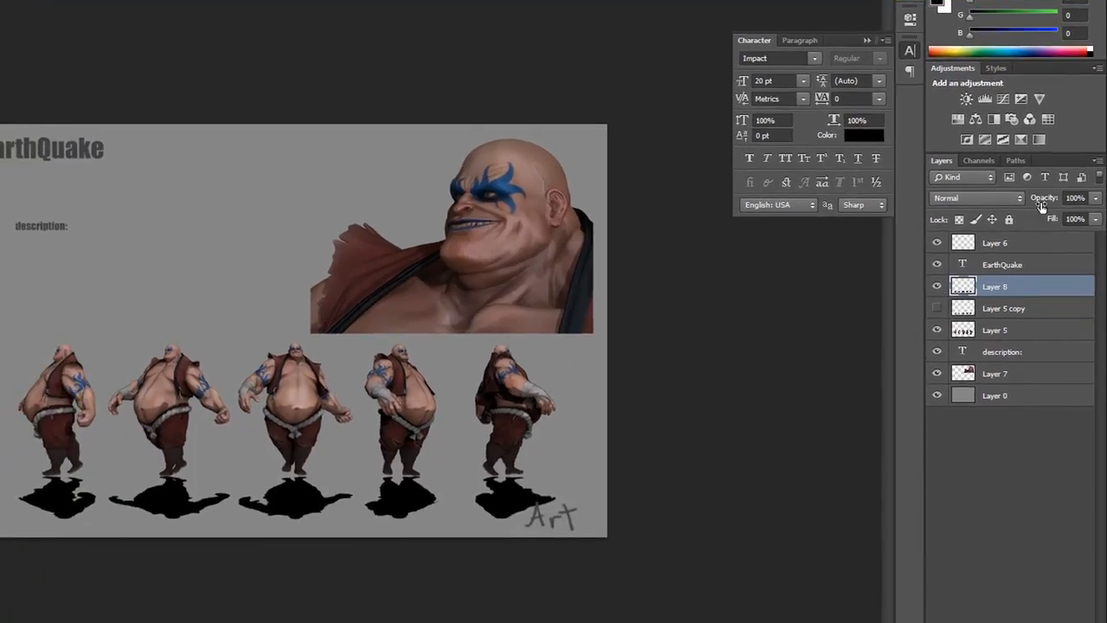
# Lower the black shadow layer's opacity to 17%
pyautogui.click(1097, 200)
pyautogui.moveTo(1057, 219); pyautogui.dragTo(1035, 219)
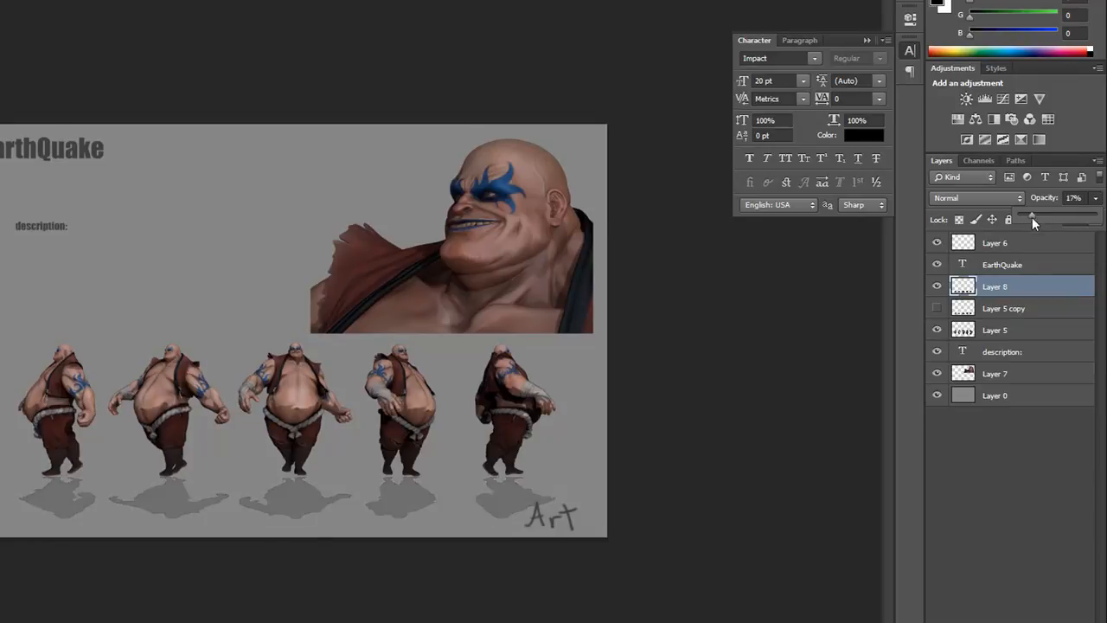
pyautogui.click(951, 307)
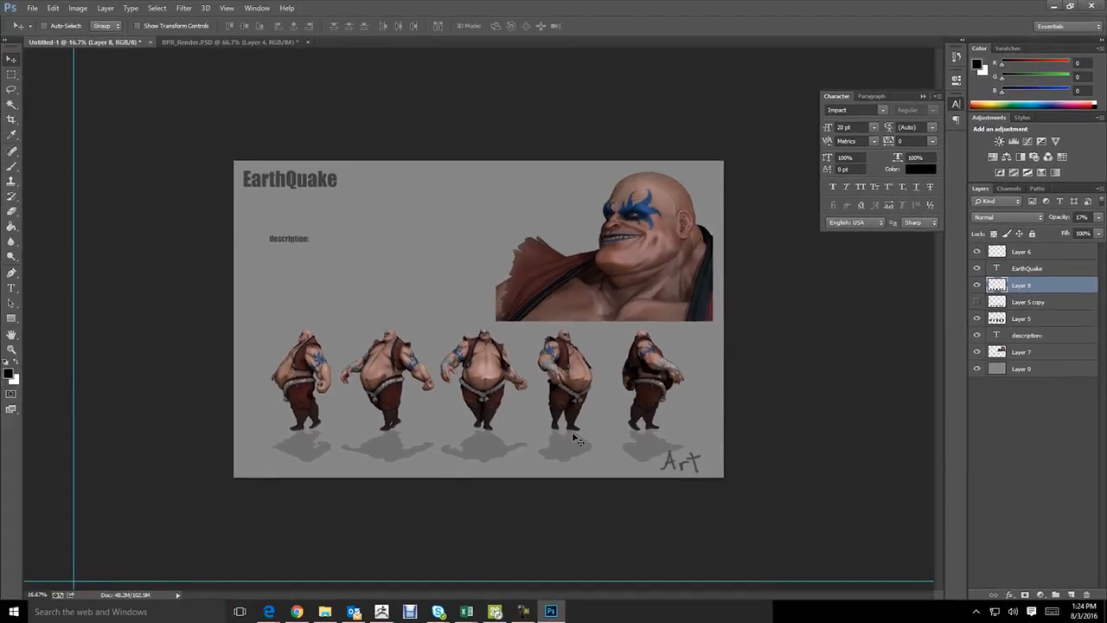
# Examine up close how the shadows meet the feet of the turnaround figures
pyautogui.press('z')
pyautogui.click(571, 433)
pyautogui.click(571, 433)
pyautogui.click(571, 434)
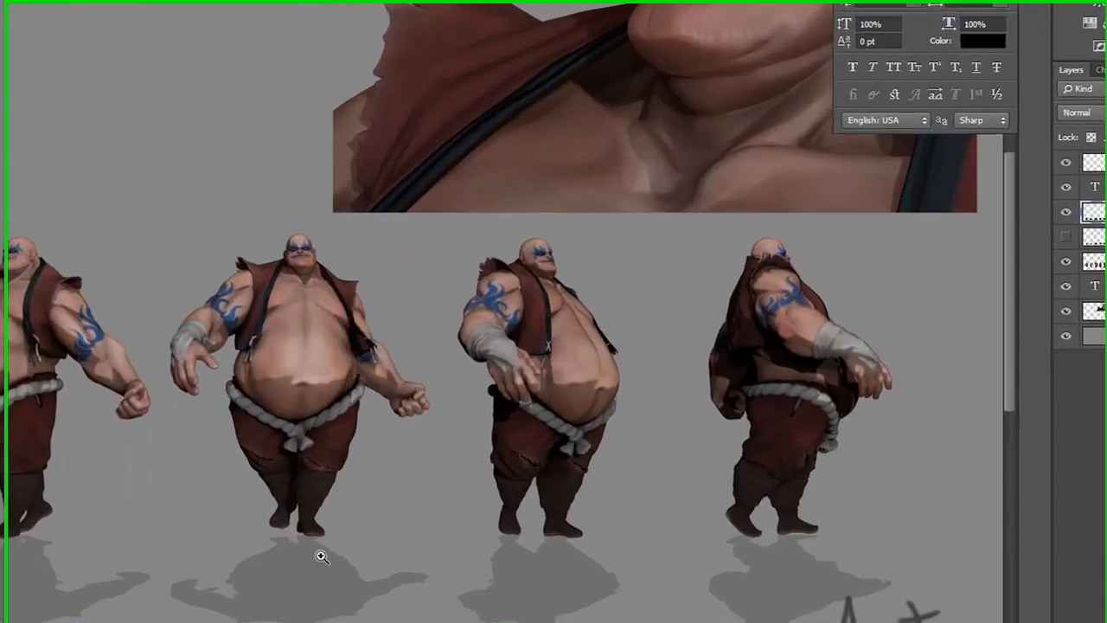
pyautogui.press('space')
pyautogui.moveTo(383, 543); pyautogui.dragTo(386, 451)
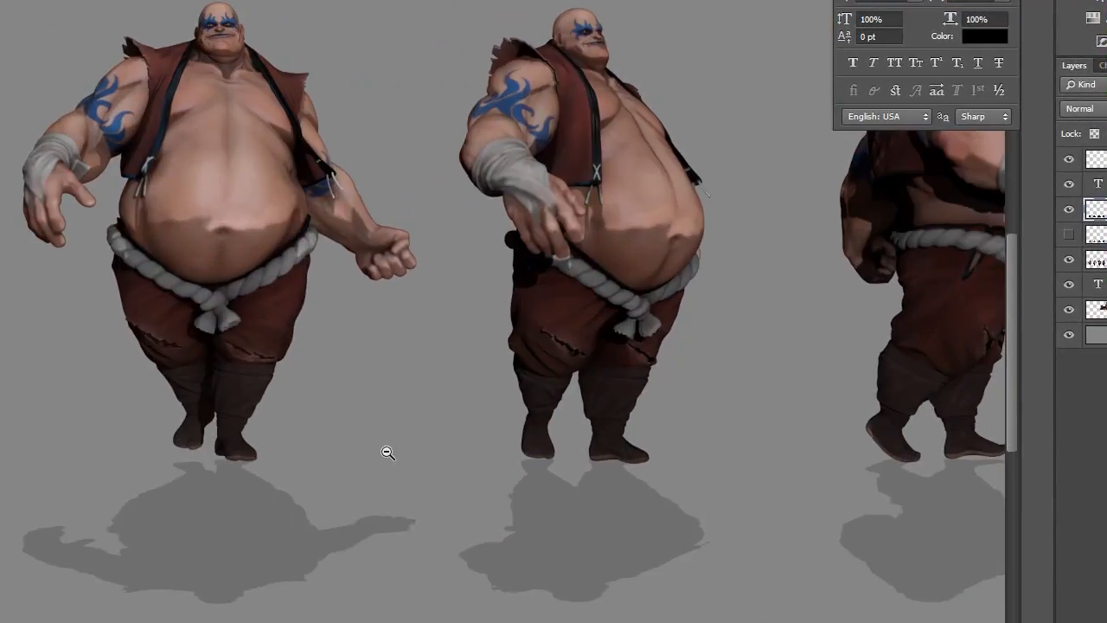
pyautogui.keyDown('alt'); pyautogui.click(388, 452); pyautogui.keyUp('alt')
pyautogui.keyDown('alt'); pyautogui.click(388, 453); pyautogui.keyUp('alt')
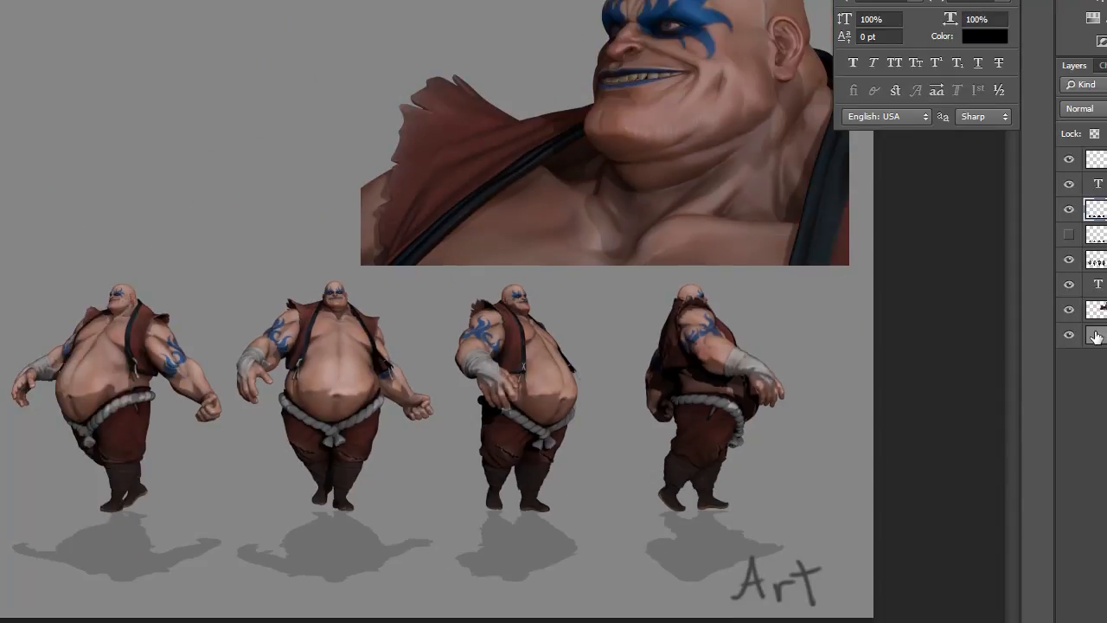
# Skew the shadow layer by pulling both lower corners outward, widening its bottom edge beyond the row of figures
pyautogui.hotkey('ctrl', 't')
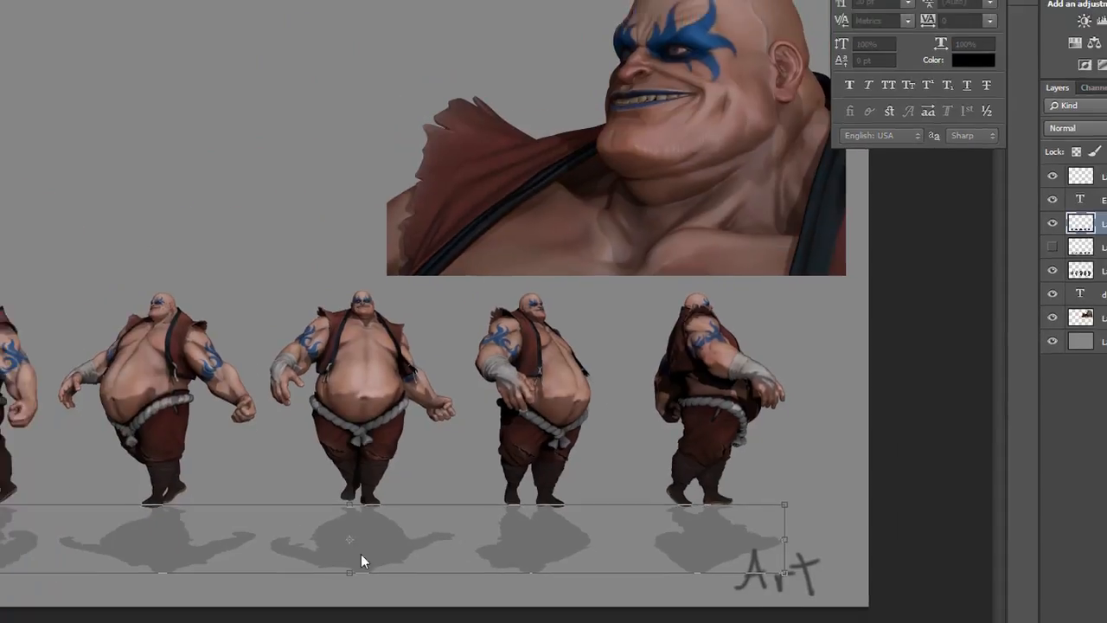
pyautogui.rightClick(348, 556)
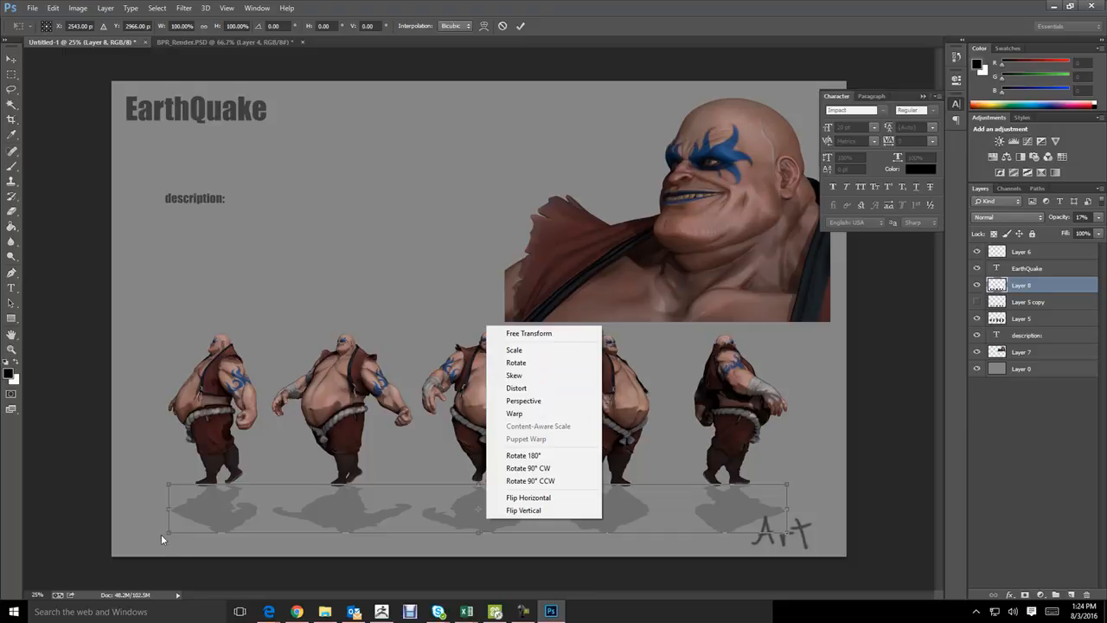
pyautogui.click(515, 375)
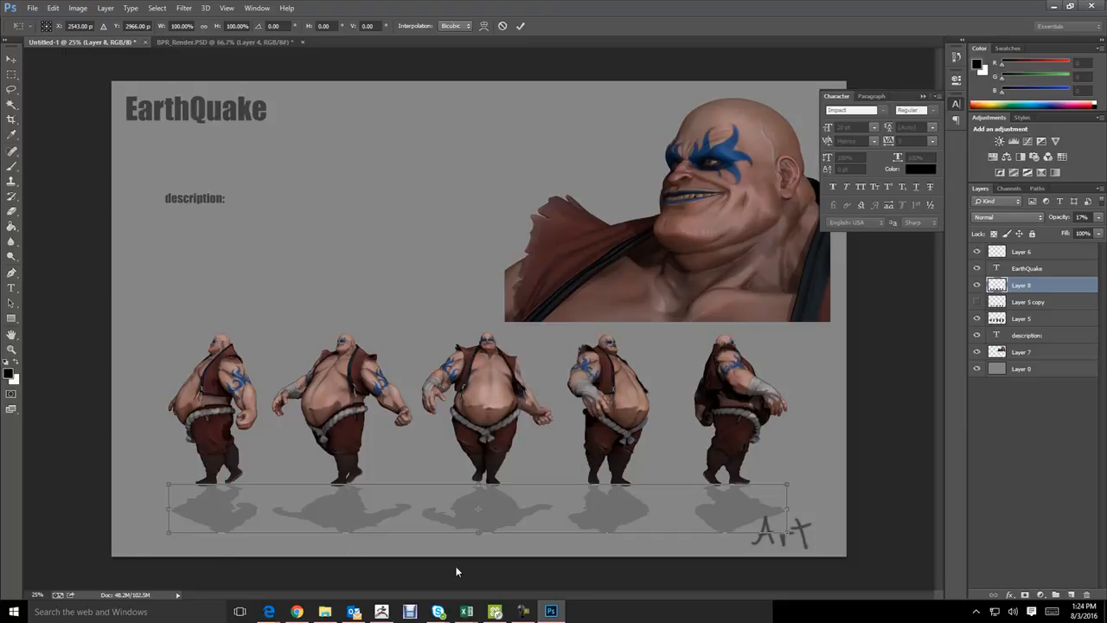
pyautogui.moveTo(169, 536); pyautogui.dragTo(144, 532)
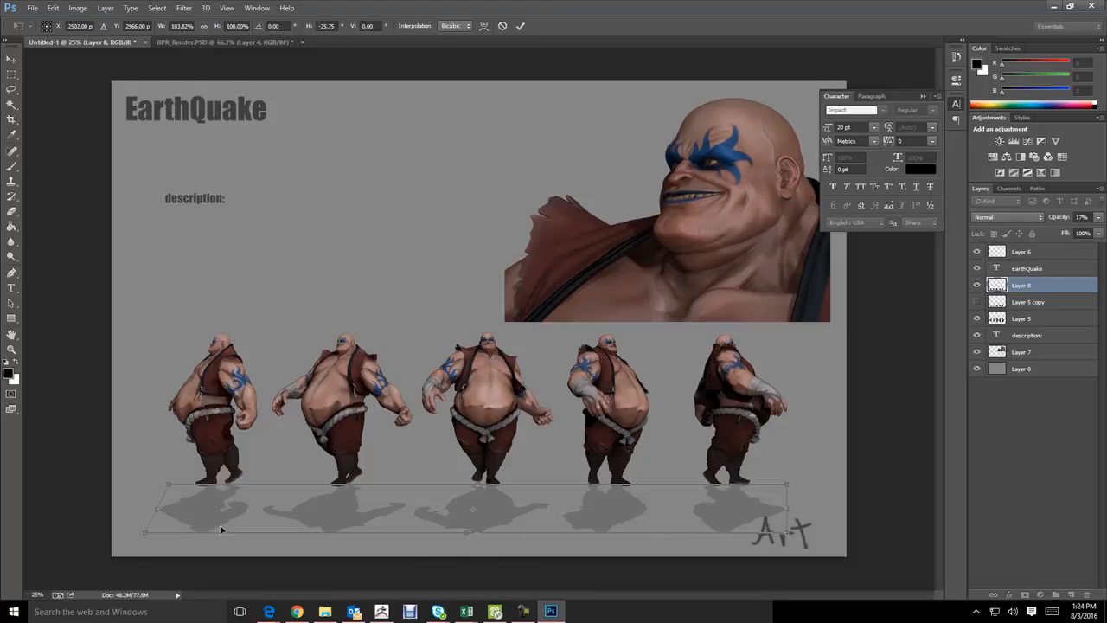
pyautogui.moveTo(787, 535); pyautogui.dragTo(817, 532)
pyautogui.press('Return')
pyautogui.press('z')
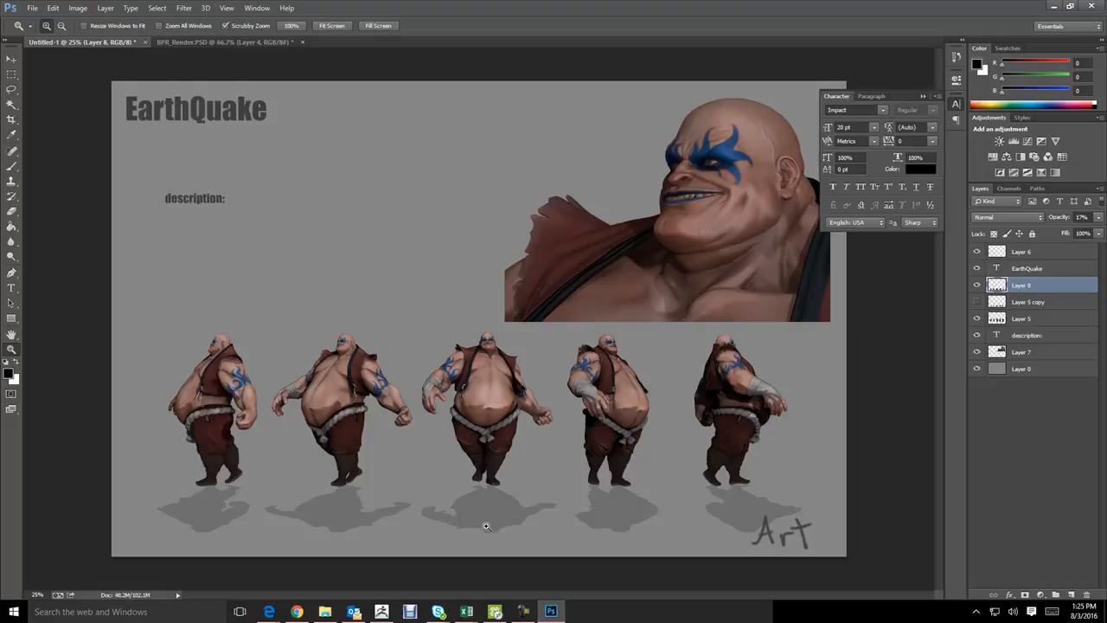
# Apply a Gaussian Blur to the shadow layer to soften the shadow edges
pyautogui.click(184, 8)
pyautogui.moveTo(260, 138)
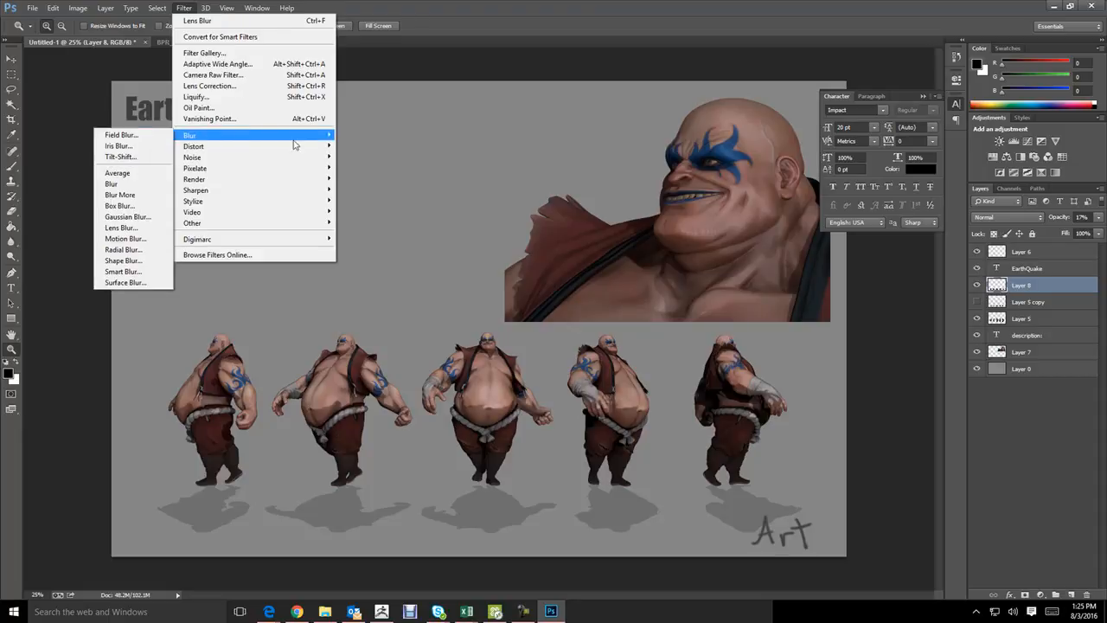
pyautogui.click(128, 217)
pyautogui.moveTo(495, 398); pyautogui.dragTo(487, 400)
pyautogui.click(617, 244)
pyautogui.press('z')
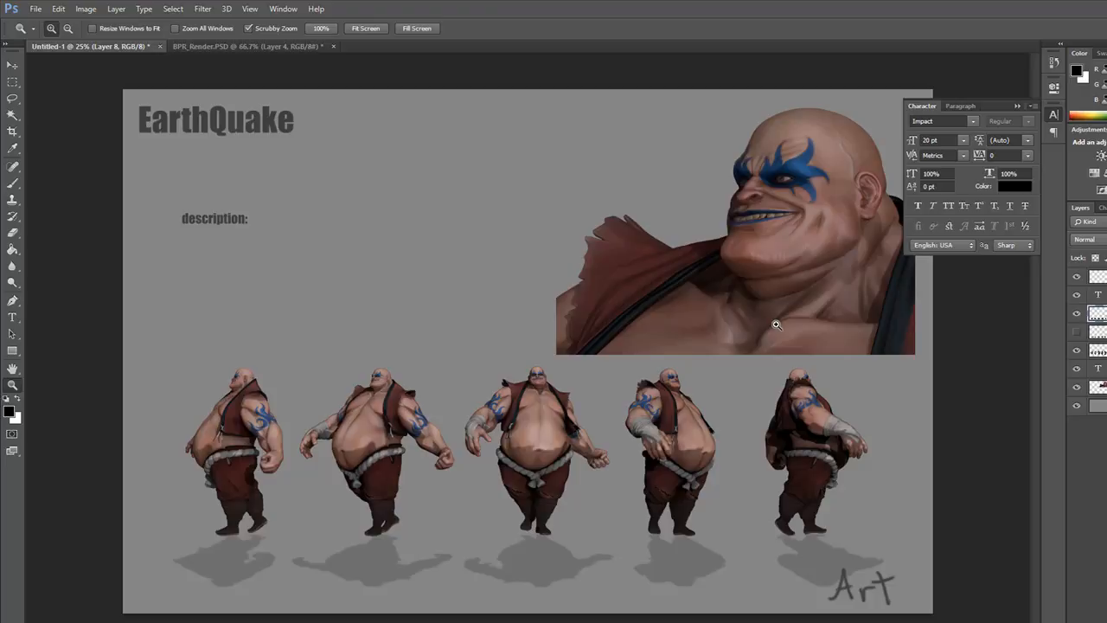
# Save the sheet as a Photoshop file named quake in the desktop QuakeRenders folder, with Maximize Compatibility on
pyautogui.hotkey('ctrl', 's')
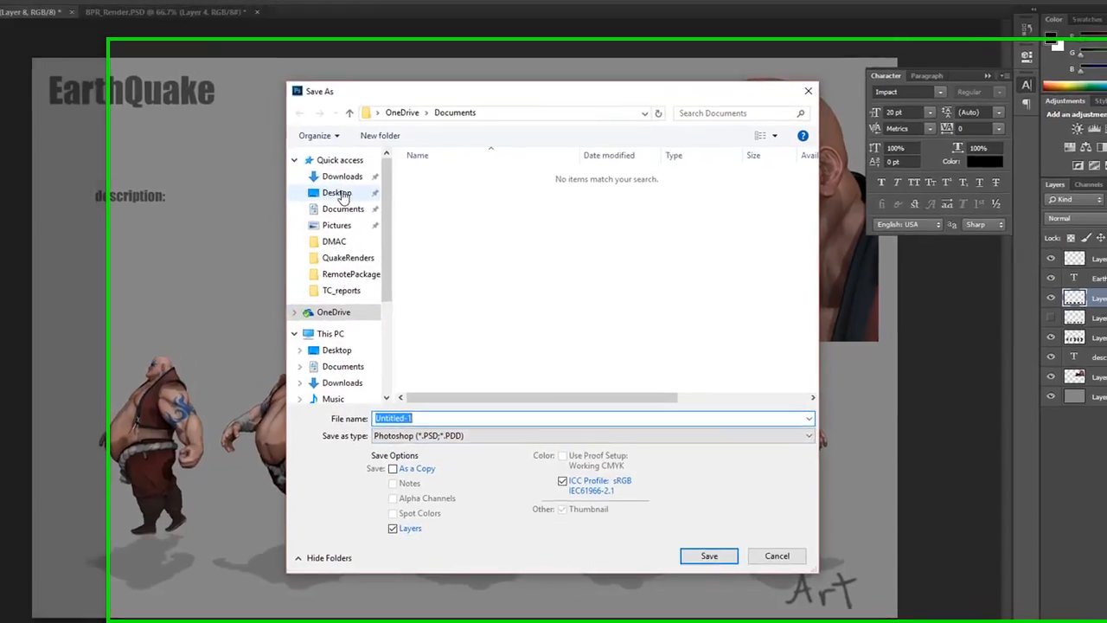
pyautogui.click(407, 214)
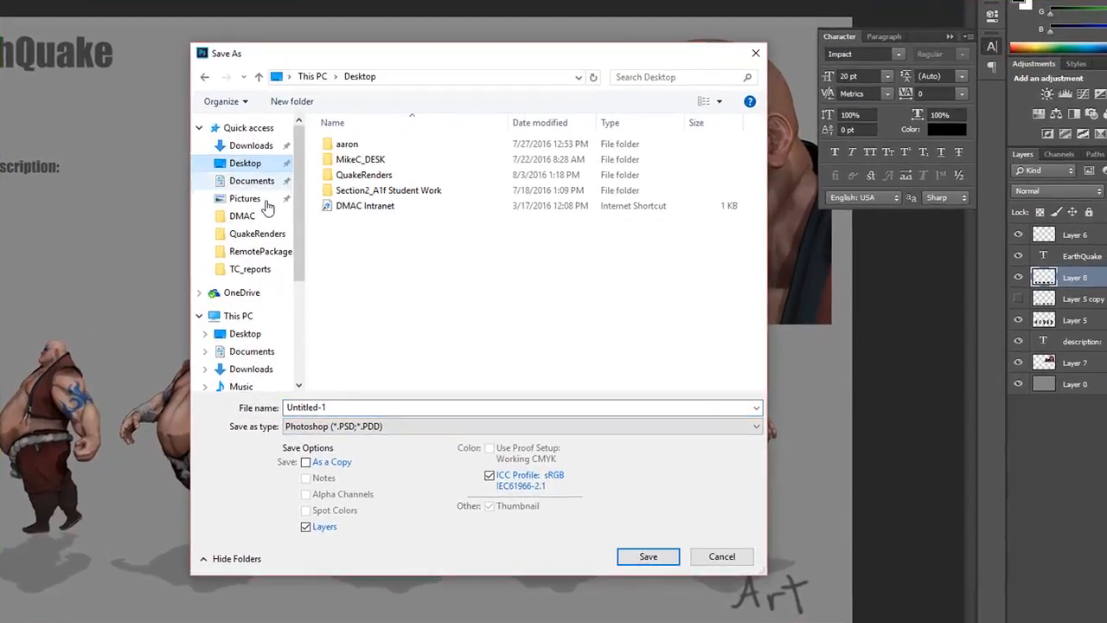
pyautogui.doubleClick(358, 176)
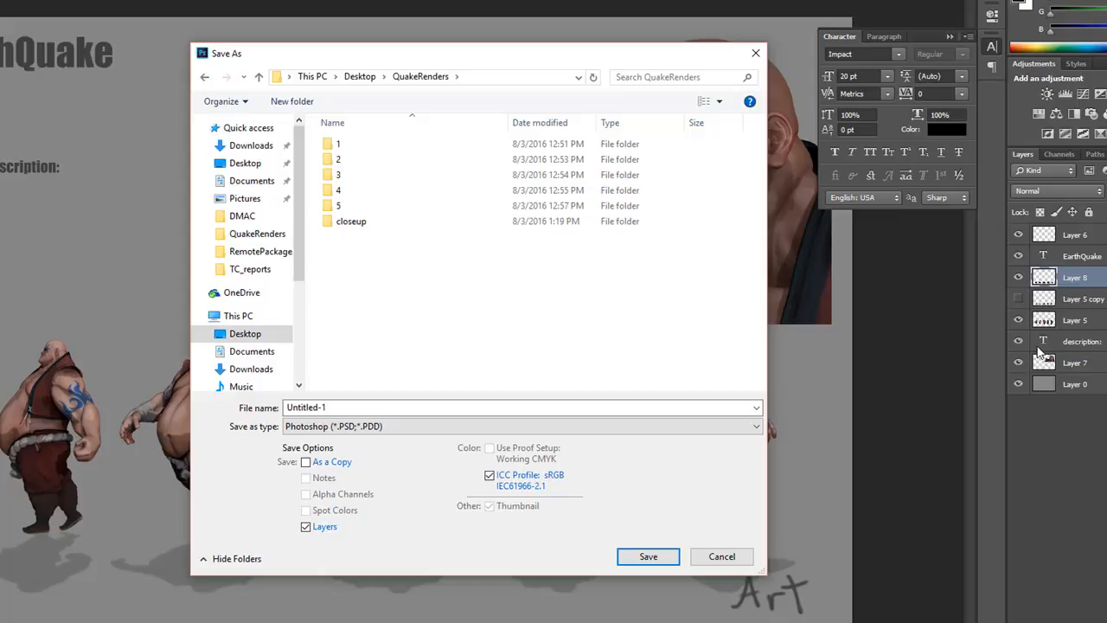
pyautogui.click(347, 408)
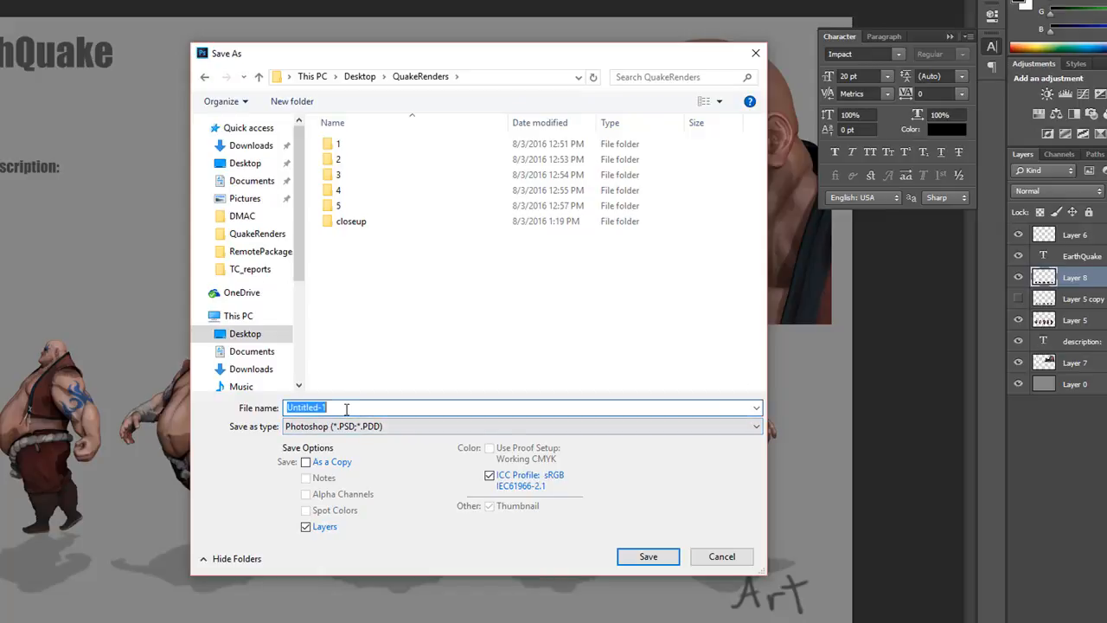
pyautogui.write('quake')
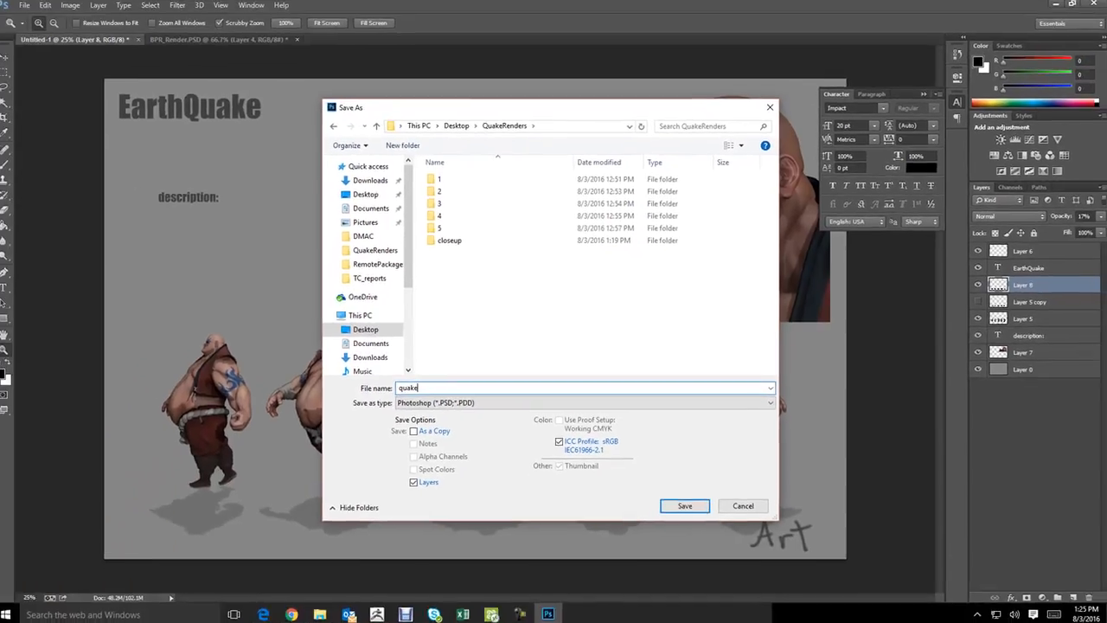
pyautogui.press('Return')
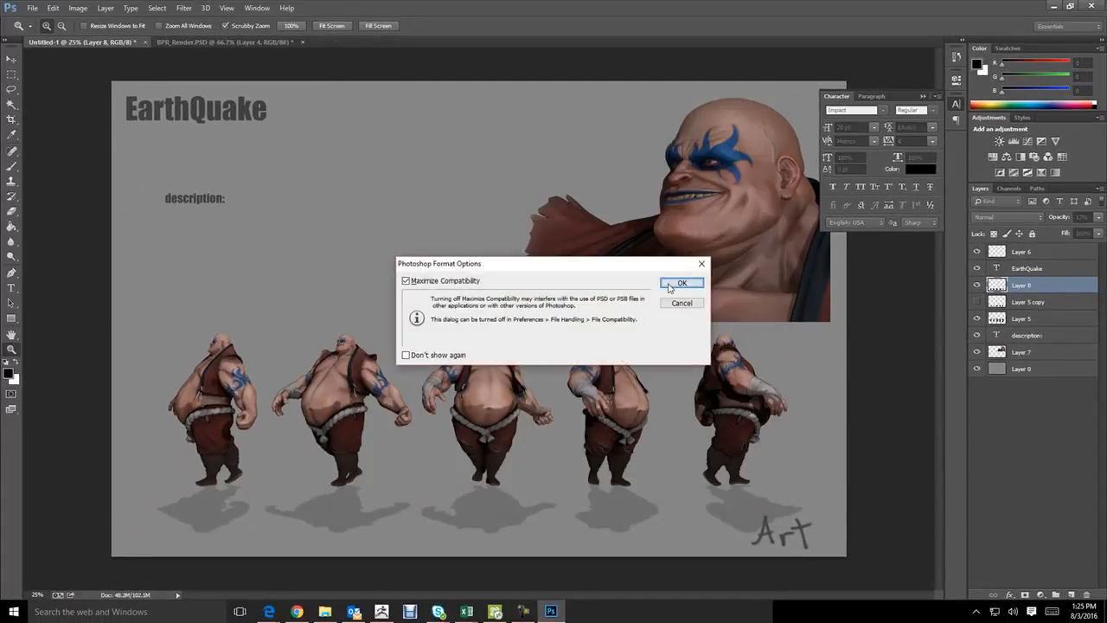
pyautogui.click(671, 283)
# Save a JPEG copy named quake in the QuakeRenders folder at Maximum quality 12, Baseline Optimized
pyautogui.hotkey('ctrl', 'shift', 's')
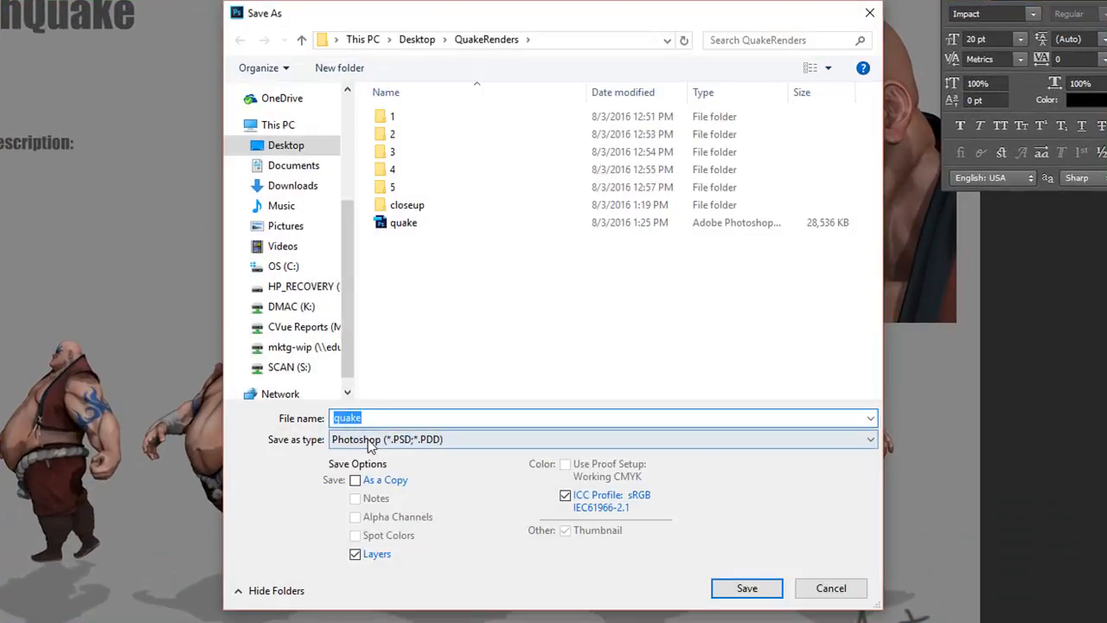
pyautogui.click(415, 412)
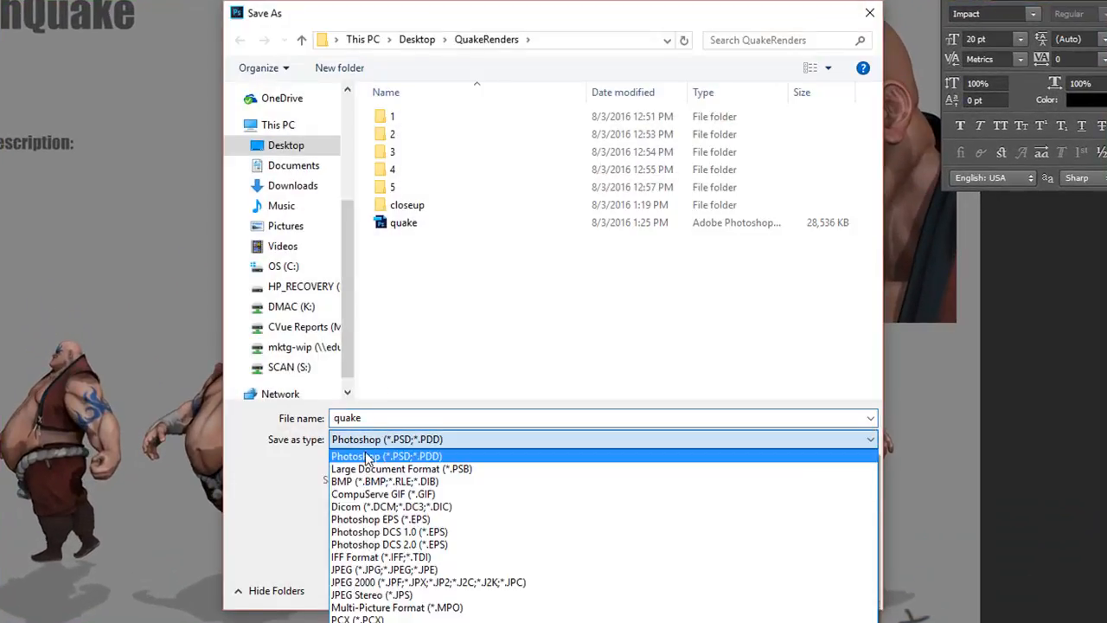
pyautogui.click(359, 570)
pyautogui.doubleClick(403, 419)
pyautogui.click(440, 421)
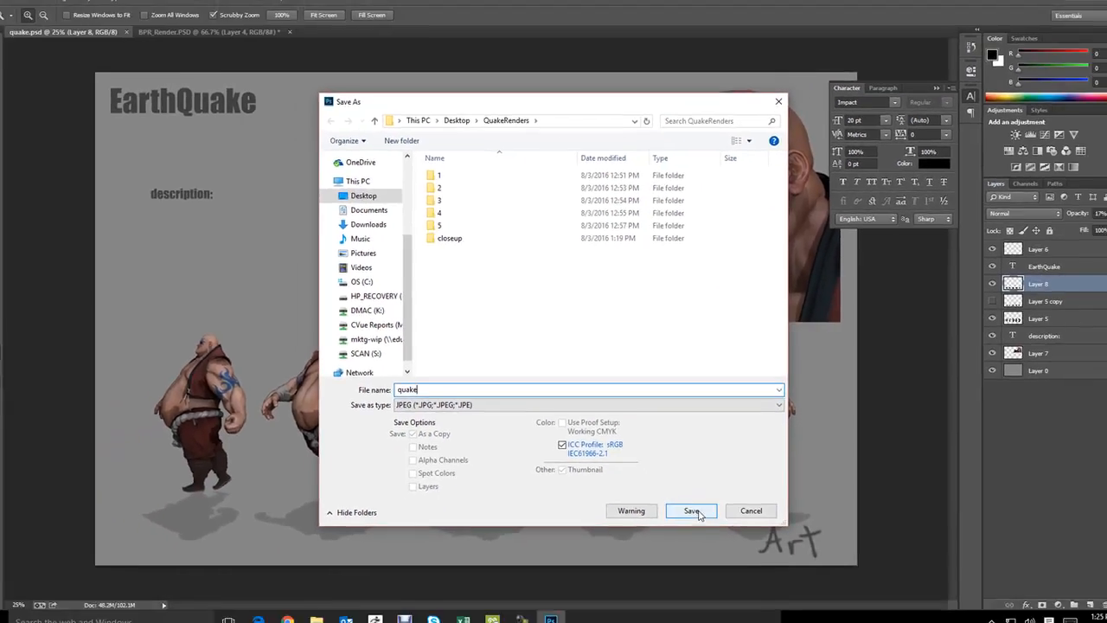
pyautogui.click(727, 569)
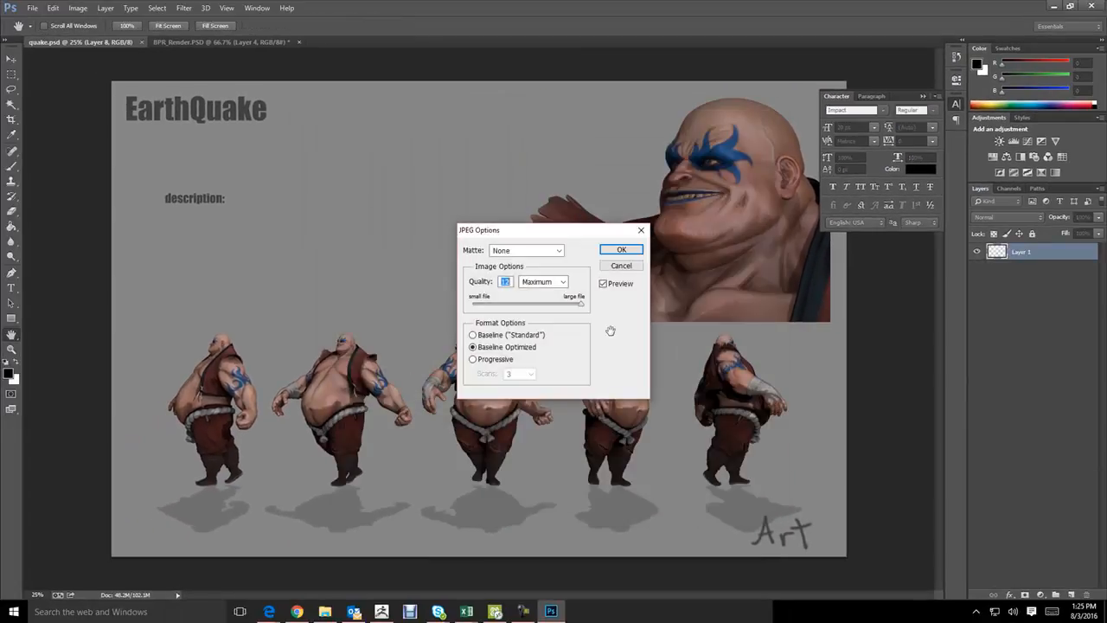
pyautogui.click(621, 249)
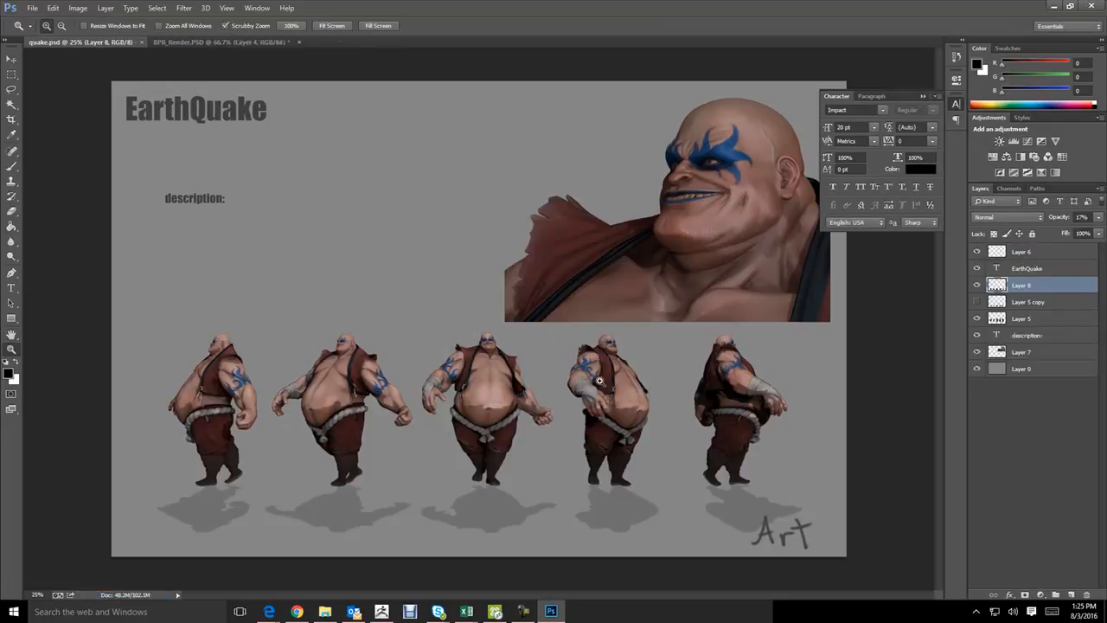